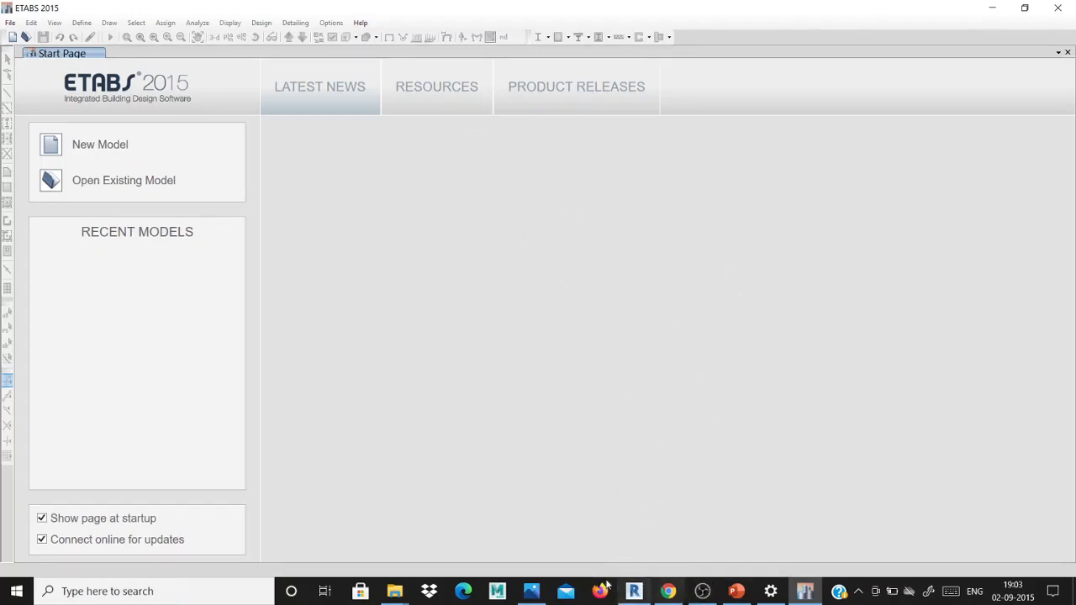
Step: Switch to Photos to examine the 2 m cantilever beam problem with its point loads, and return to ETABS
left_click(531, 591)
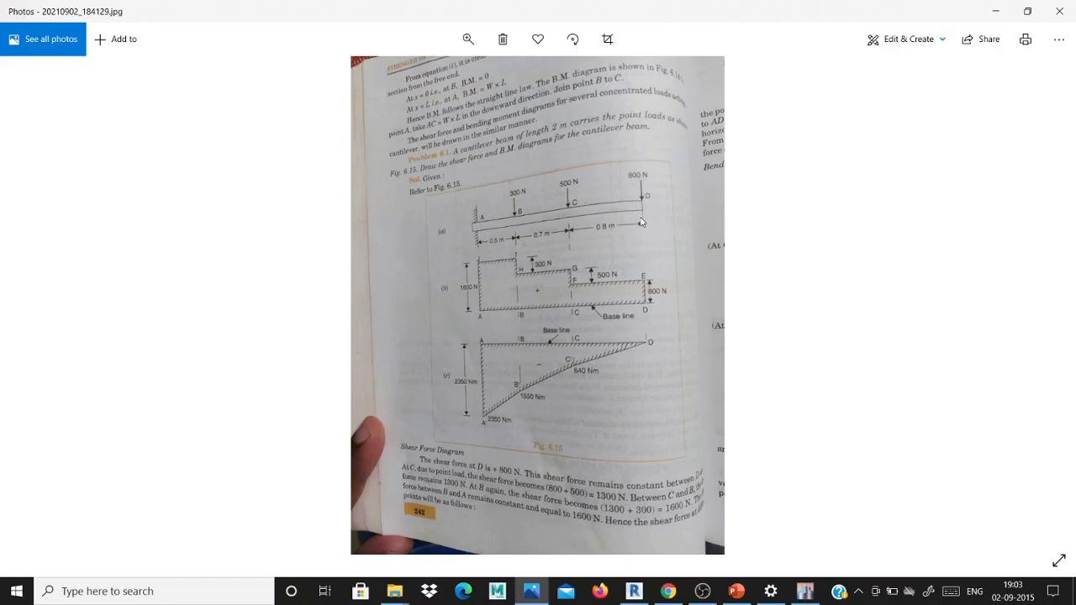
key("Right")
key("Left")
left_click(996, 10)
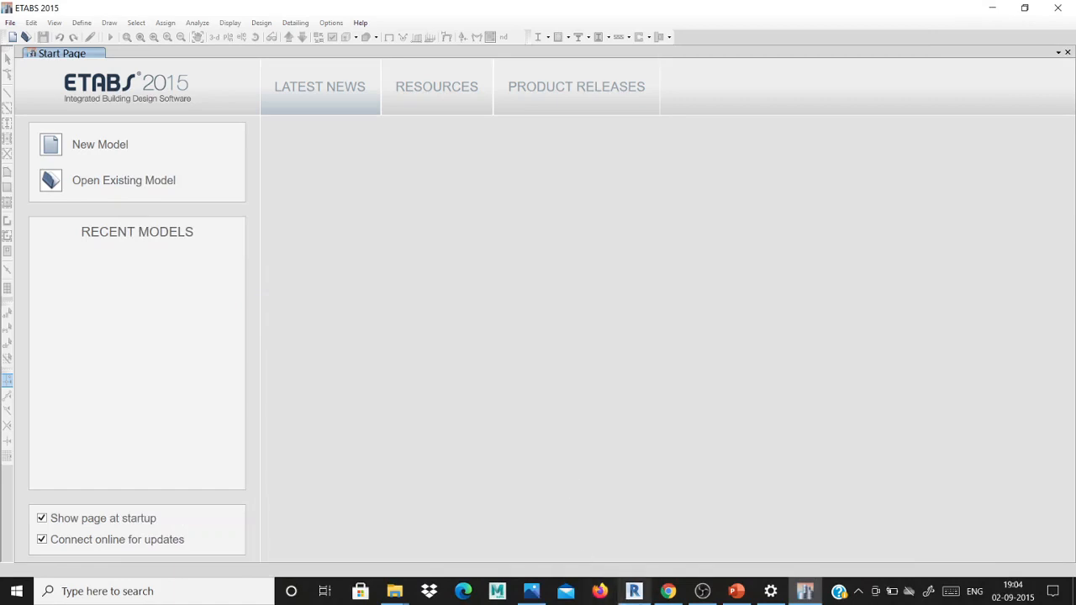
mouse_move(655, 597)
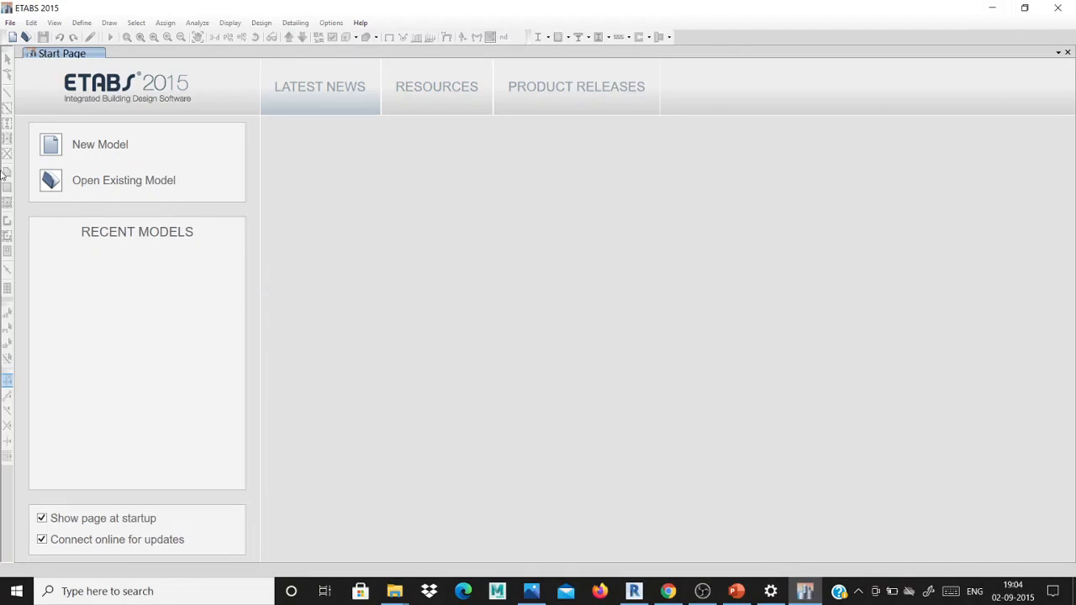
Step: Start a new model using built-in settings with Metric SI display units and the Indian steel section database
left_click(10, 23)
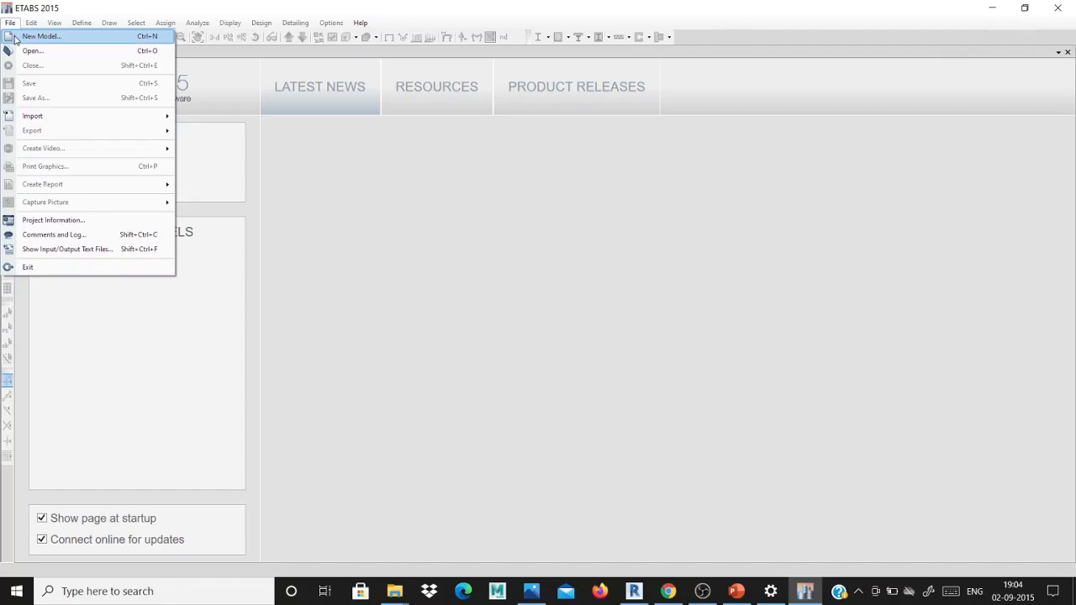
left_click(34, 36)
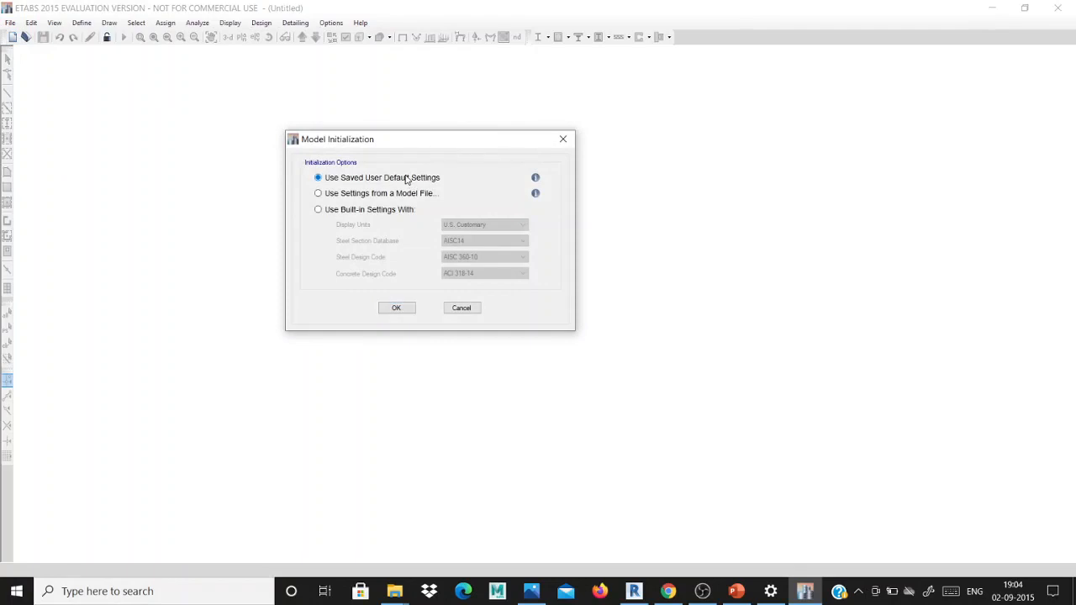
left_click(386, 210)
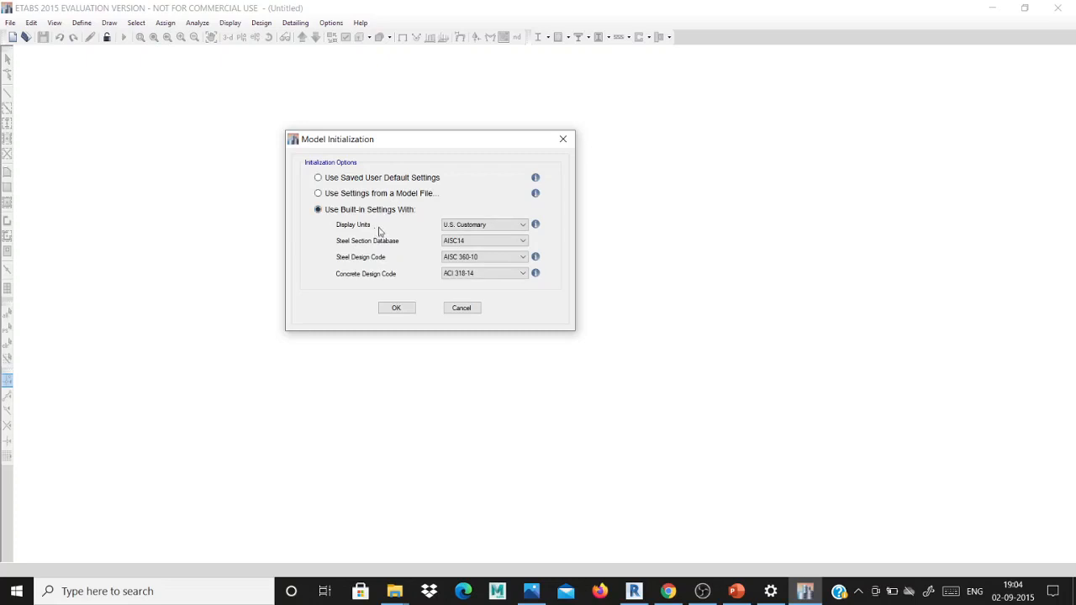
left_click(458, 225)
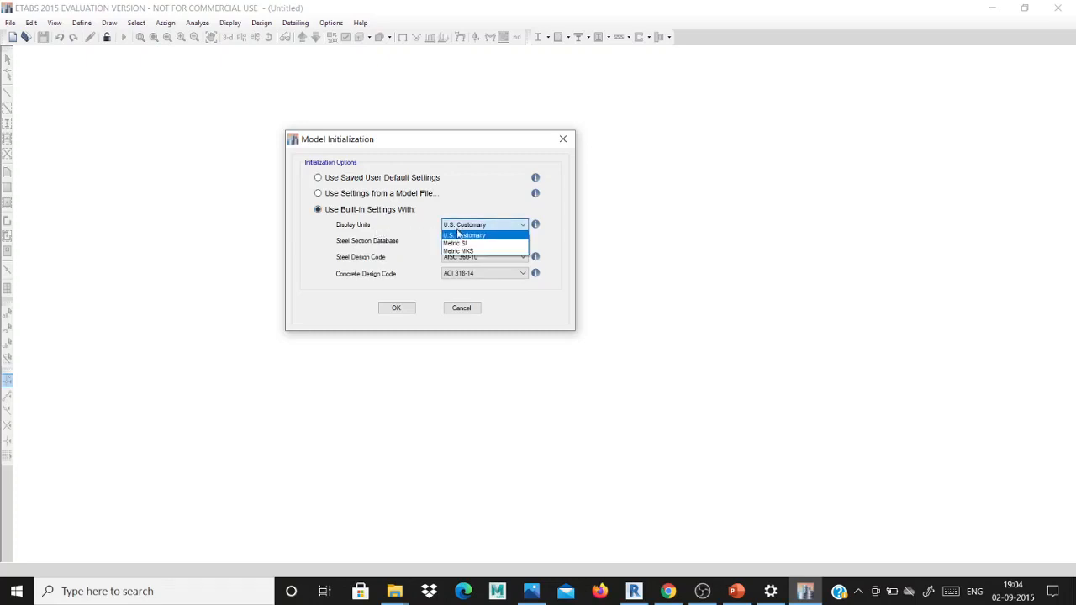
left_click(463, 244)
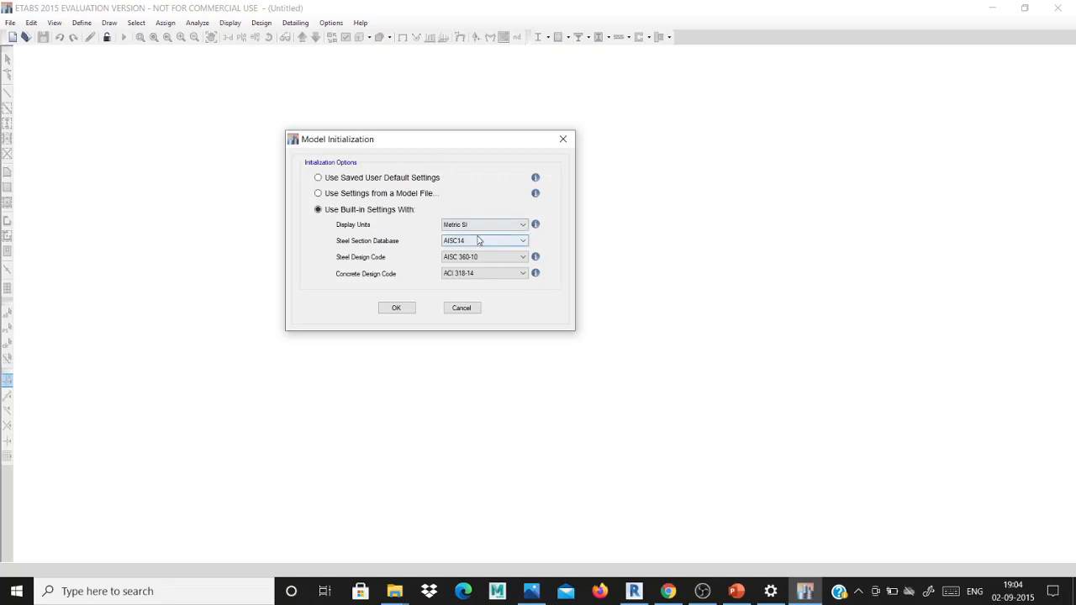
left_click(477, 241)
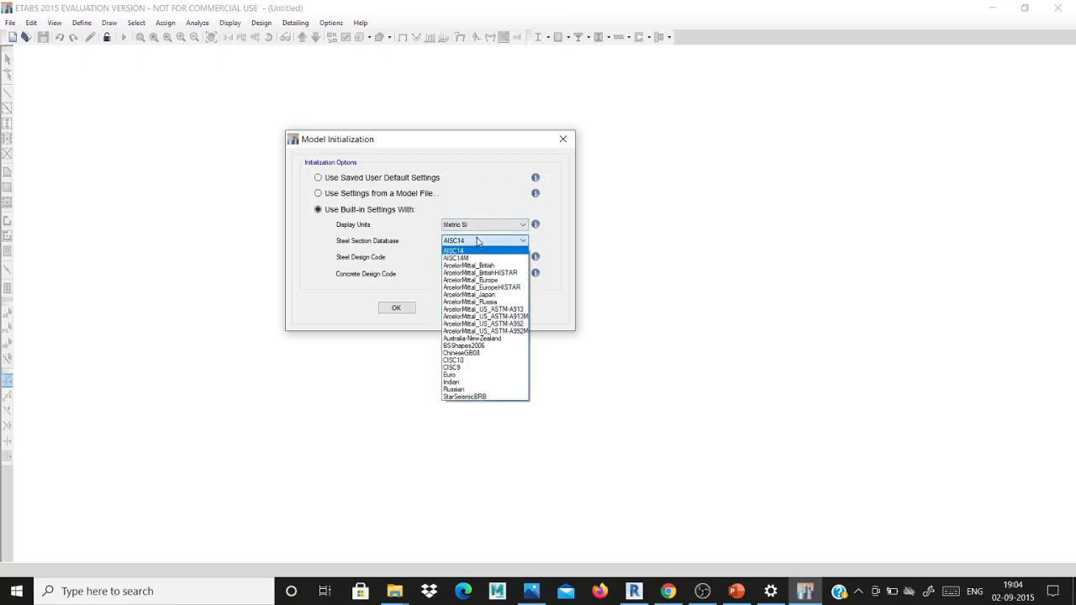
left_click(488, 383)
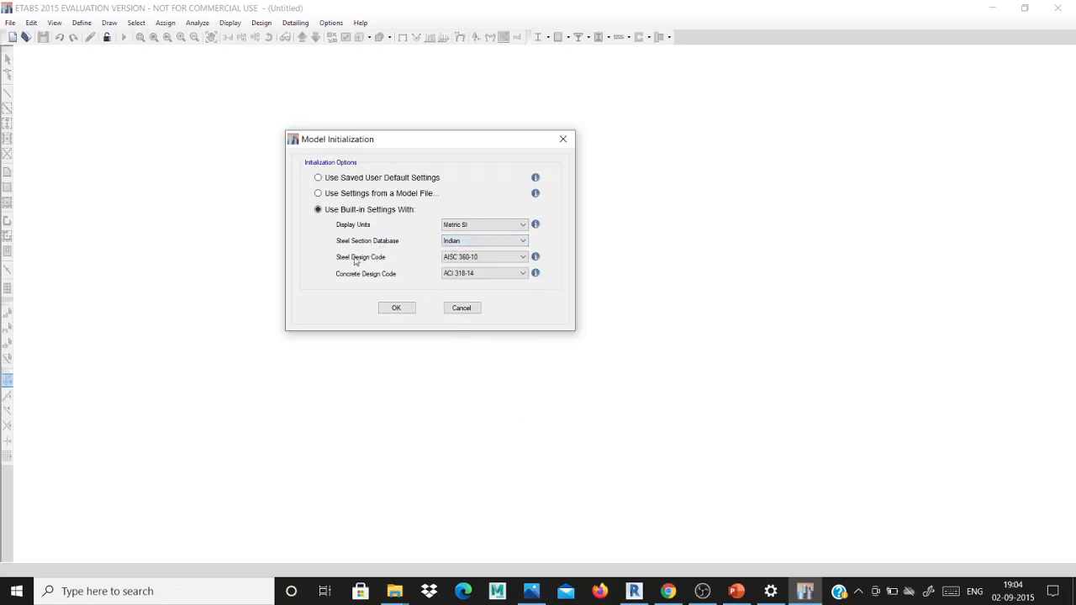
Step: Set the steel design code to IS 800:2007 and the concrete design code to IS 456:2000, and accept the model initialization
left_click(469, 258)
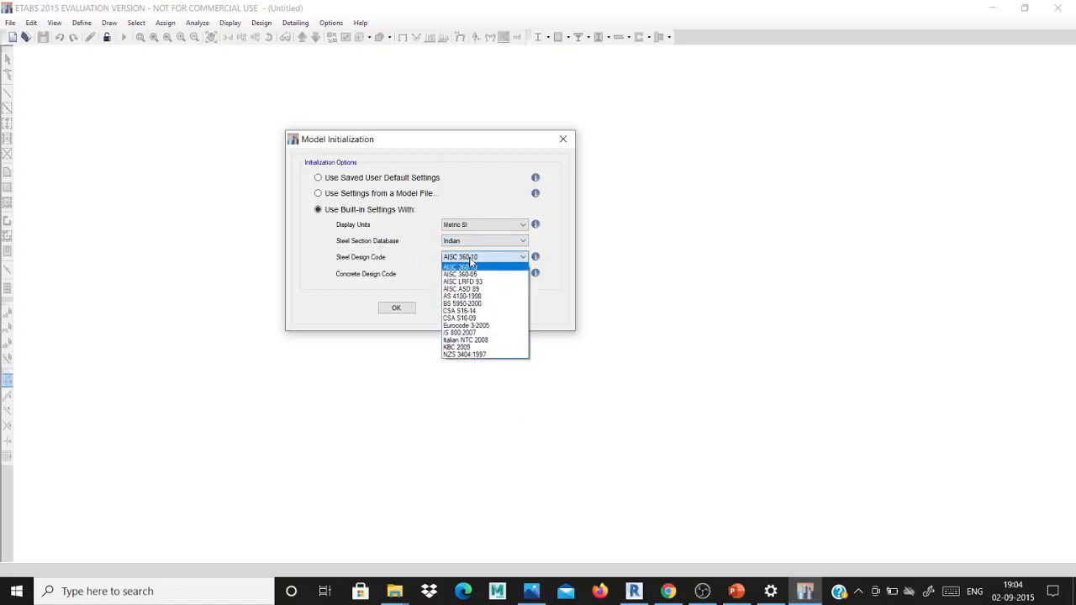
left_click(473, 333)
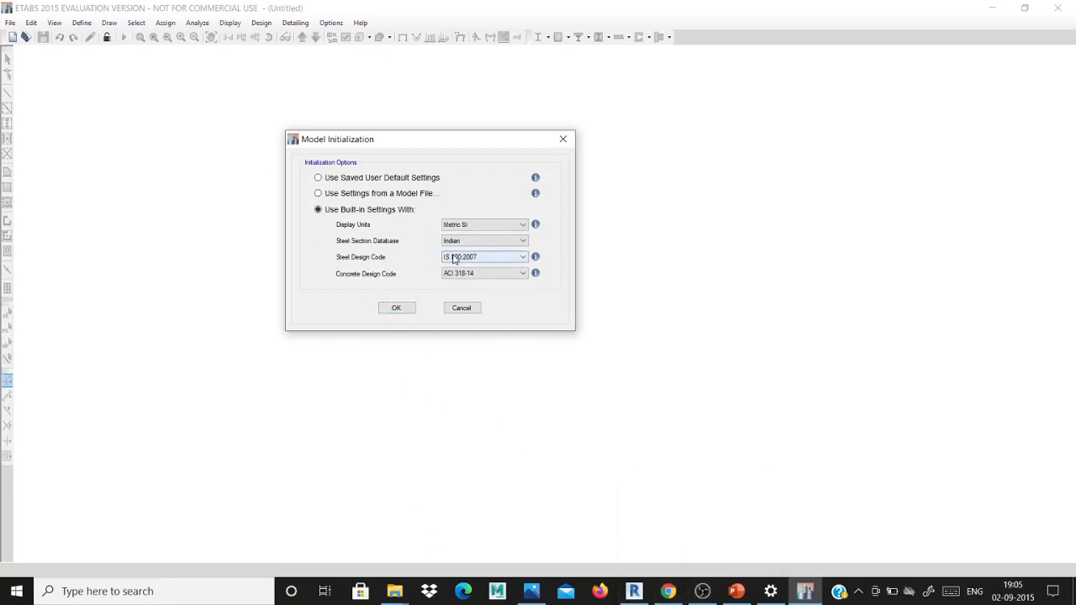
left_click(479, 274)
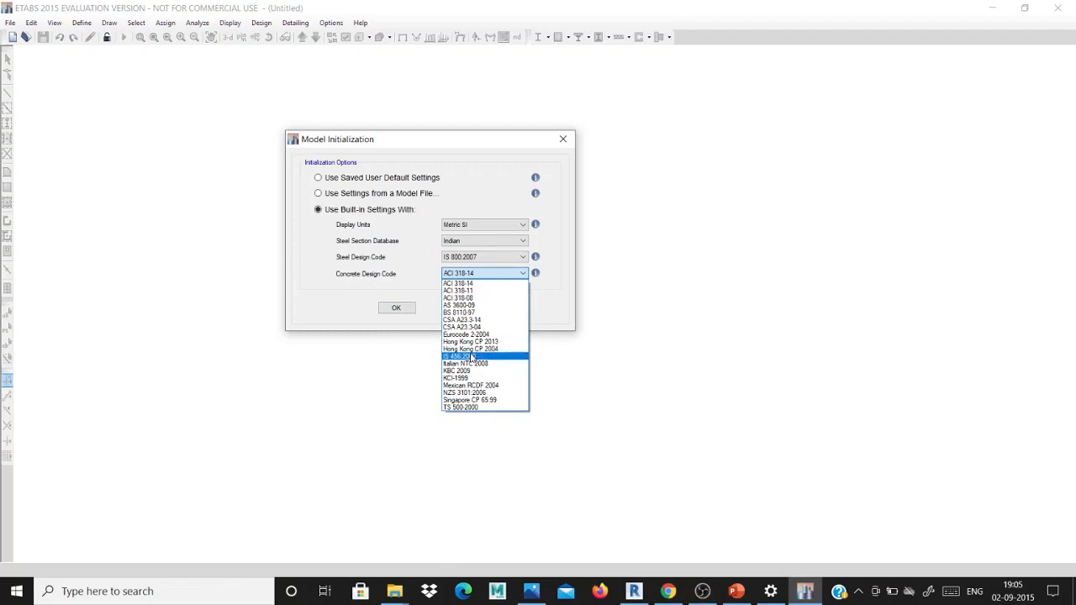
left_click(472, 357)
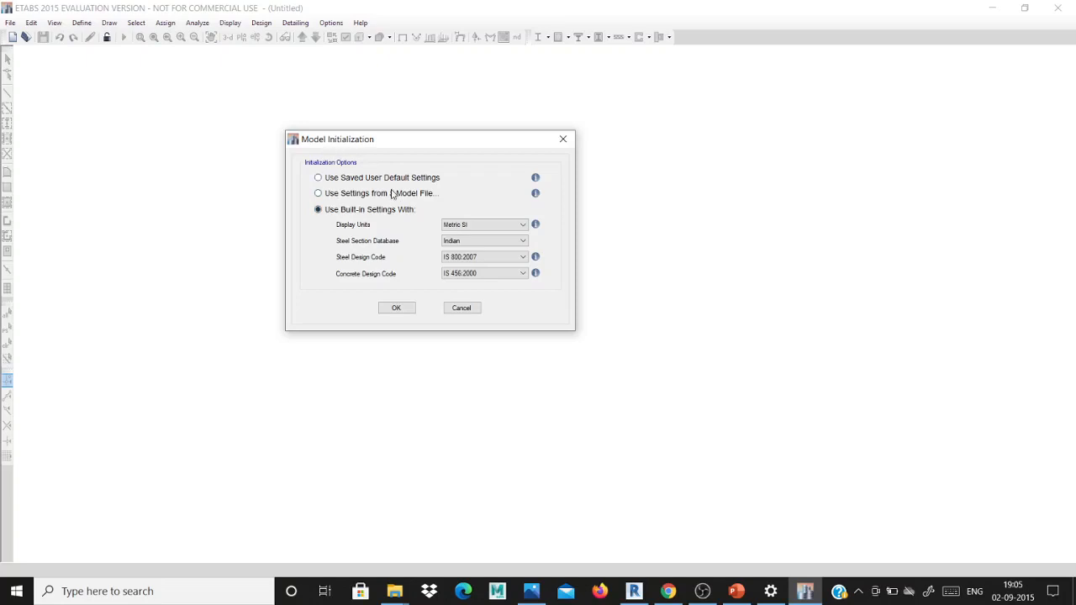
left_click(470, 241)
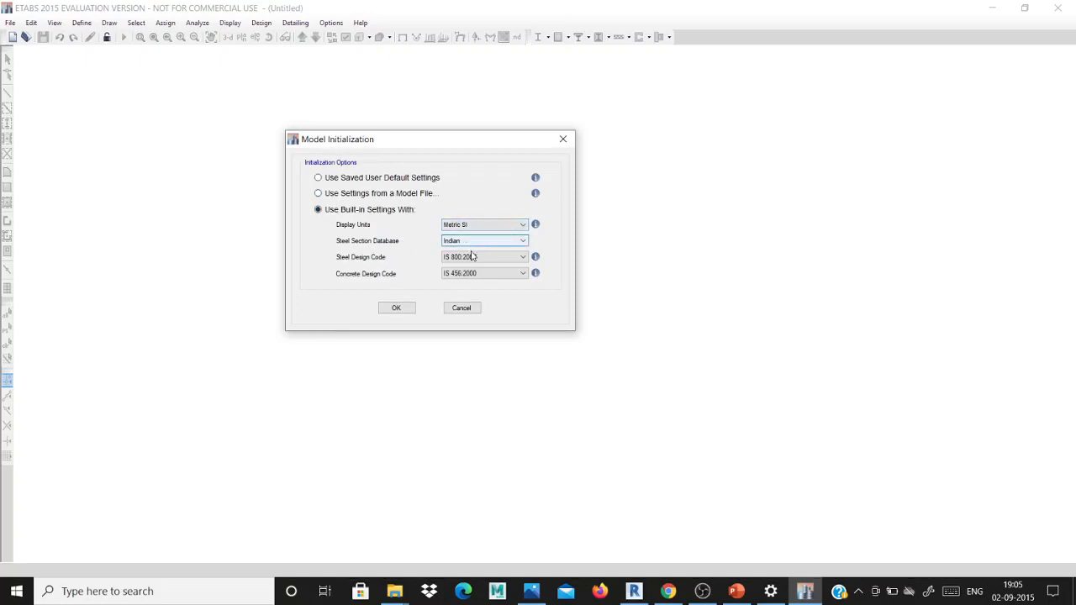
left_click(472, 258)
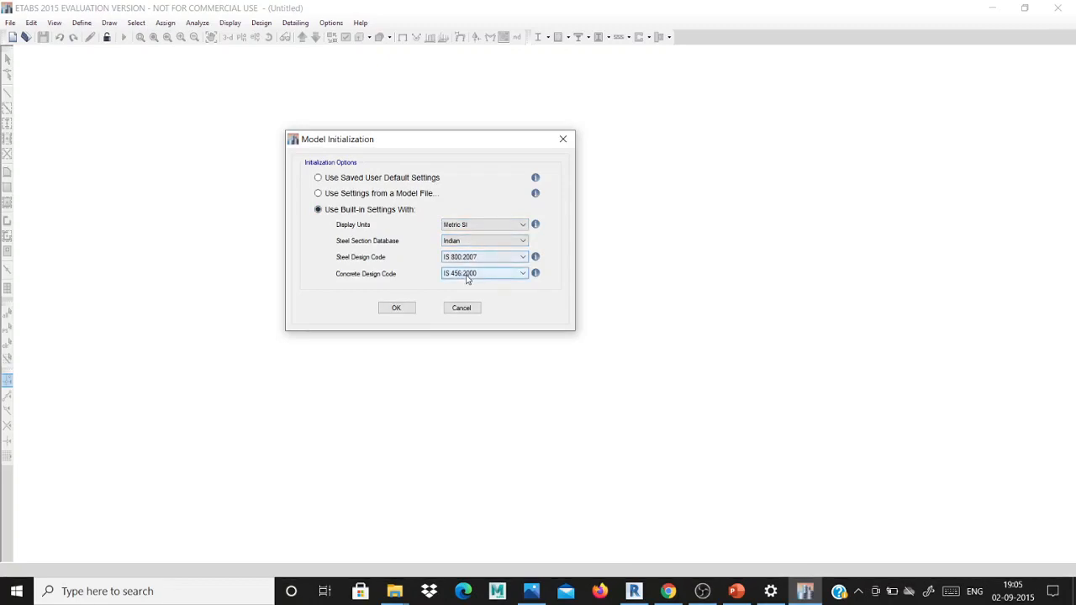
left_click(396, 308)
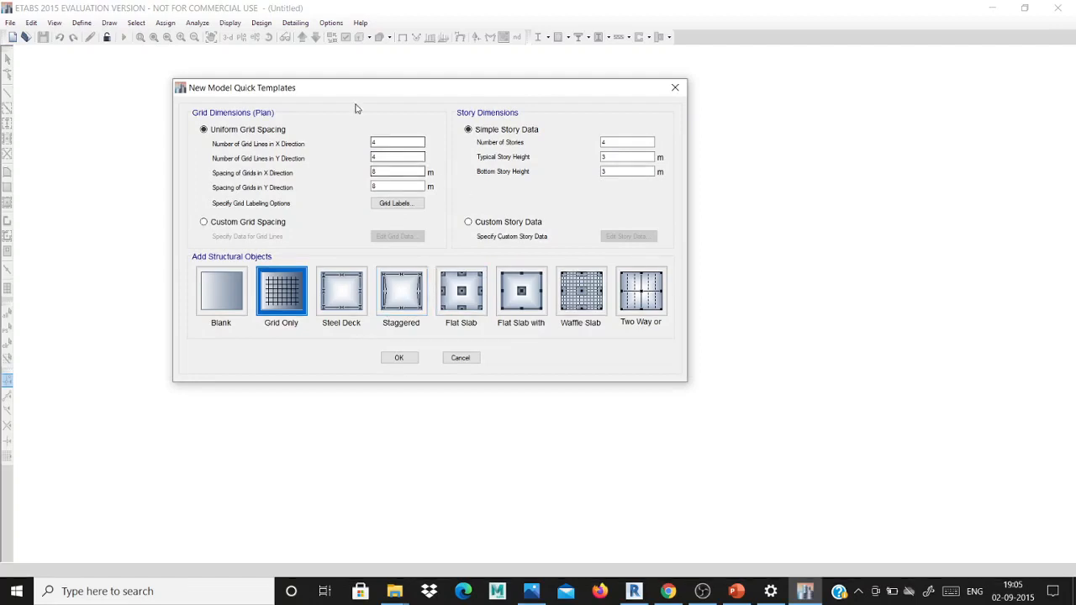
Step: Check the beam's geometry in the Photos textbook figure against the quick template's grid settings, and return to ETABS
left_click_drag(344, 91, 343, 107)
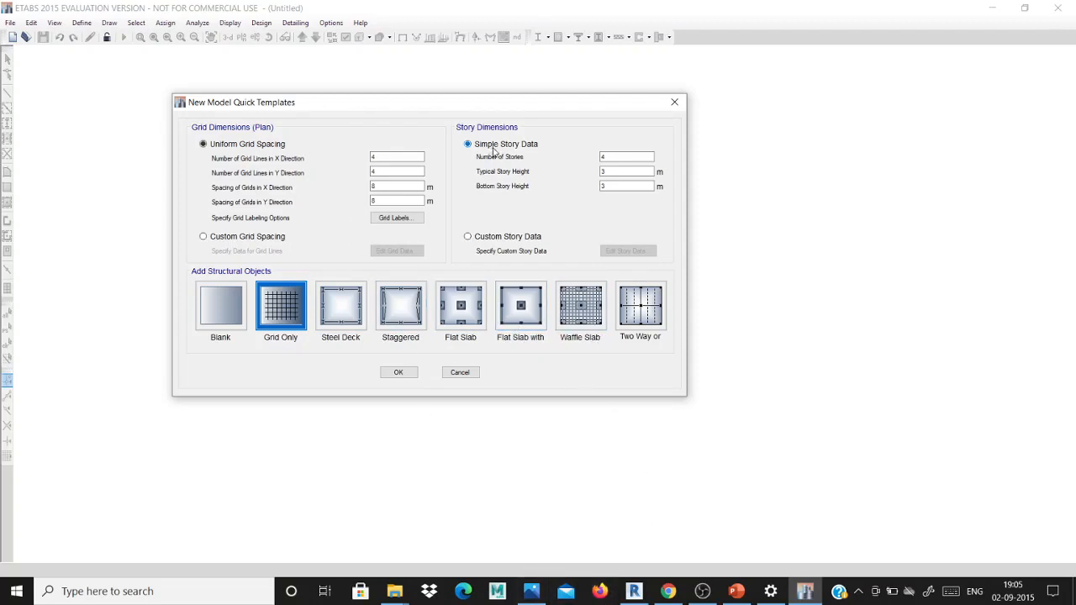
mouse_move(670, 595)
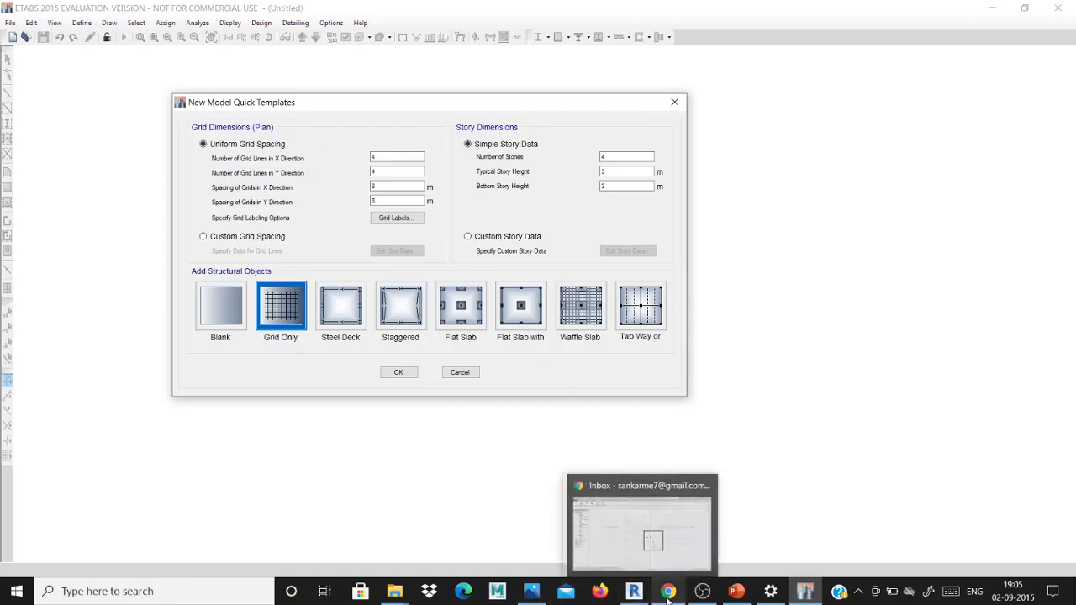
mouse_move(790, 598)
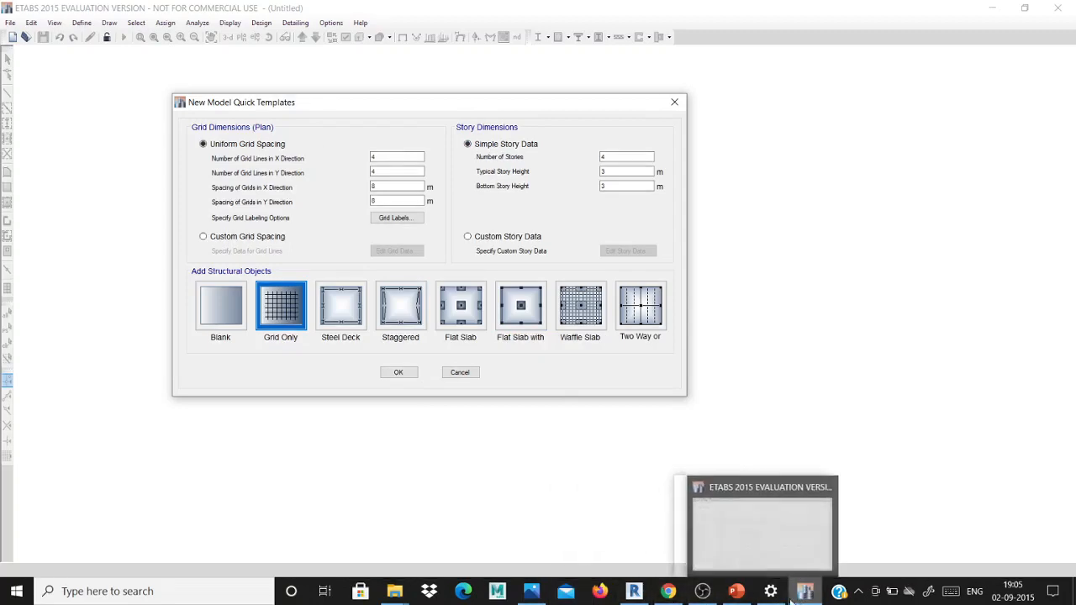
left_click(531, 591)
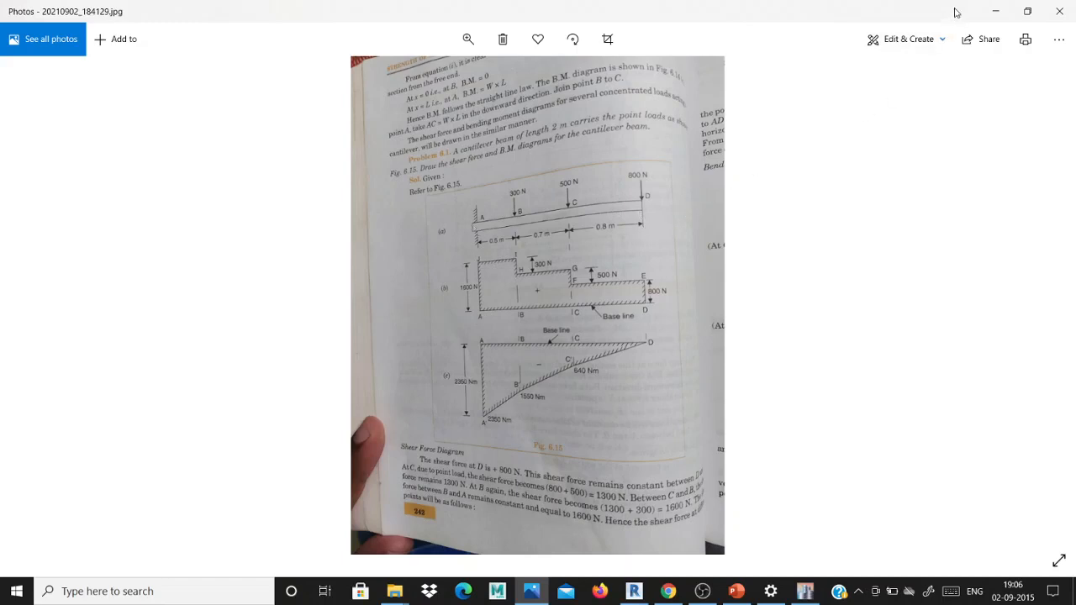
left_click(990, 11)
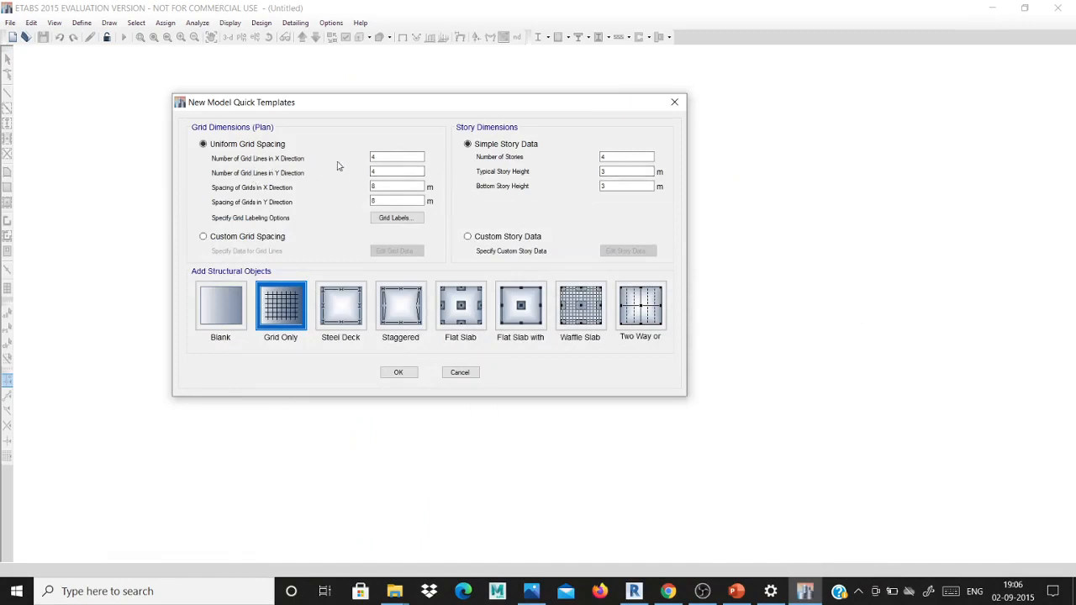
Step: Set the number of grid lines to 2 in the X direction and 1 in the Y direction, consulting the beam figure
double_click(390, 157)
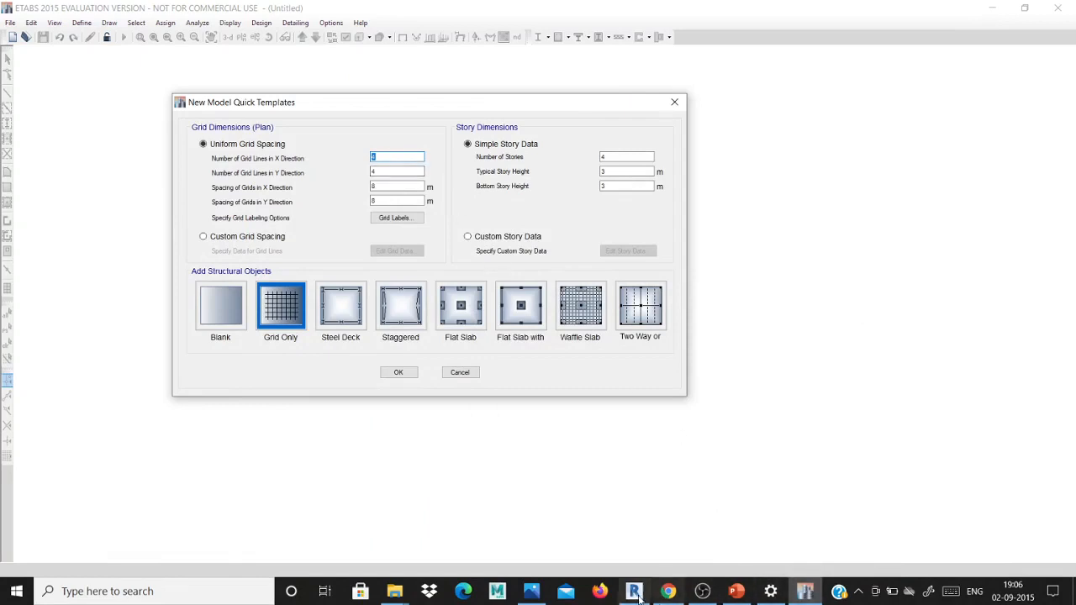
left_click(531, 591)
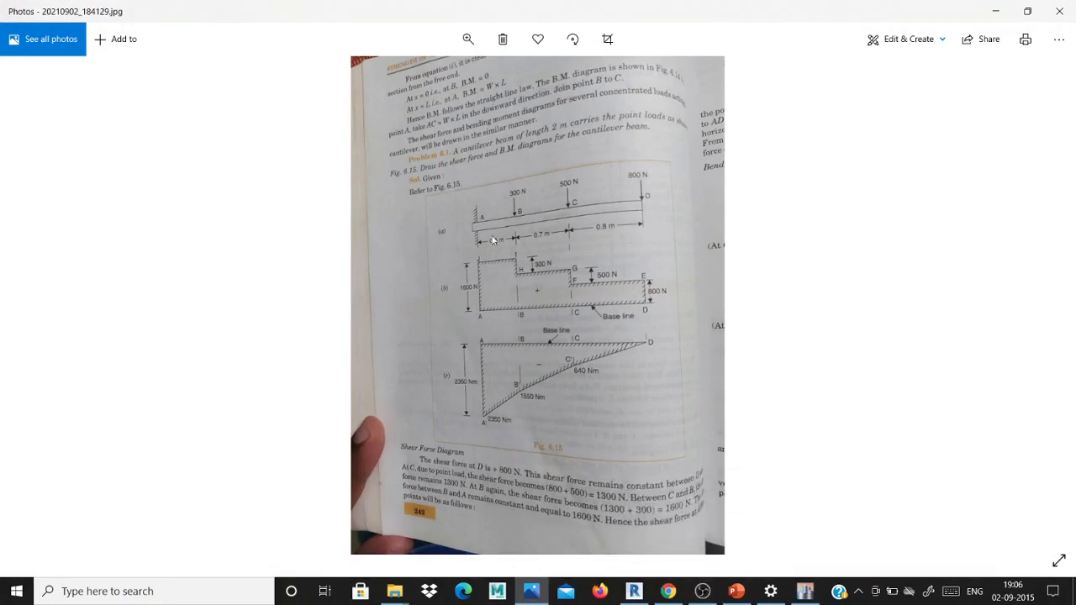
left_click(996, 10)
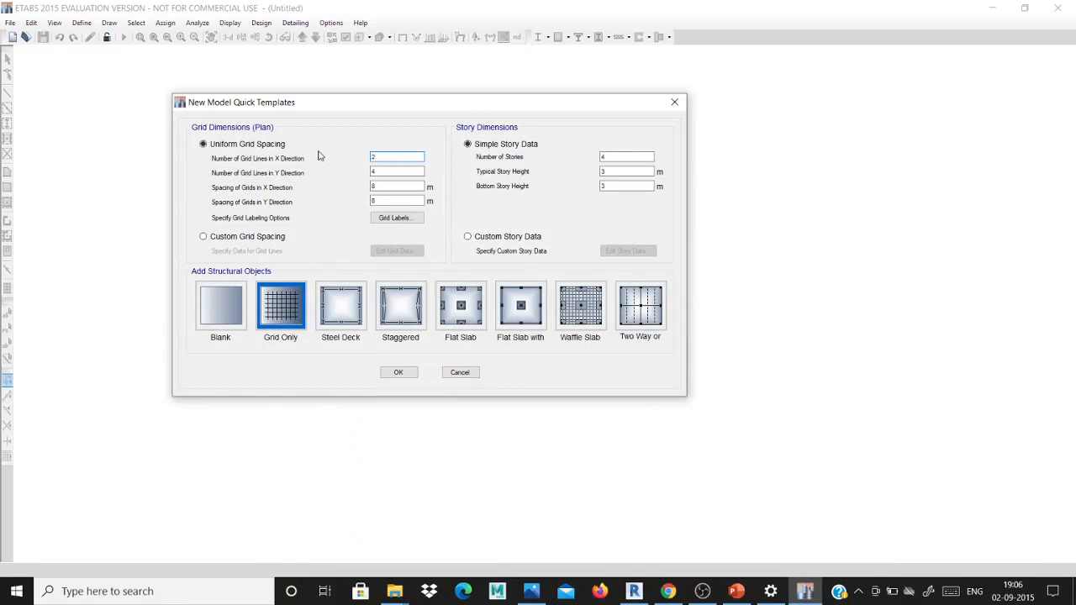
double_click(377, 172)
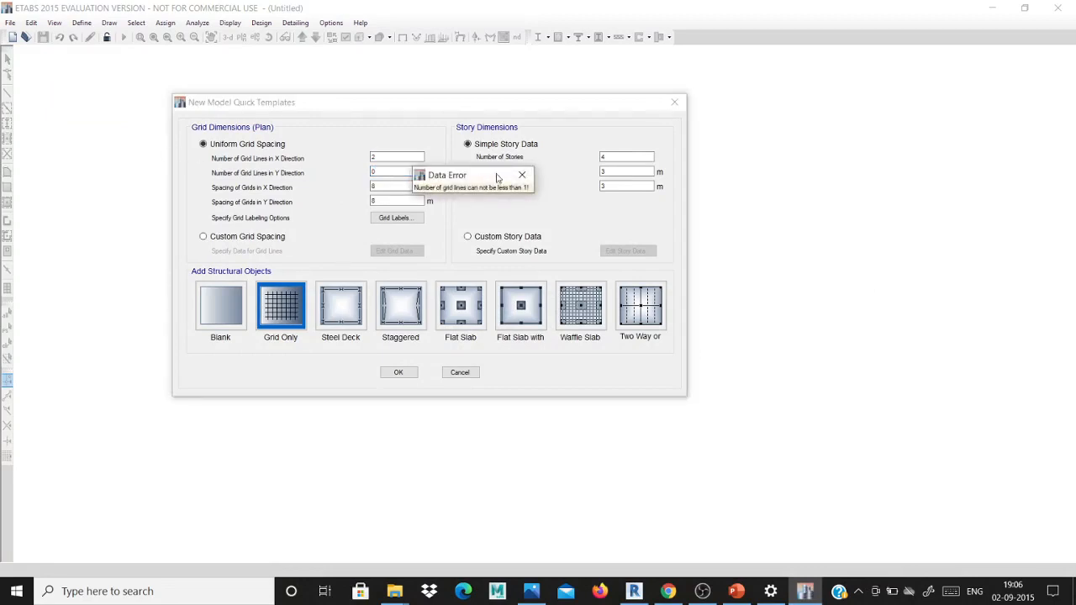
left_click(520, 175)
double_click(401, 168)
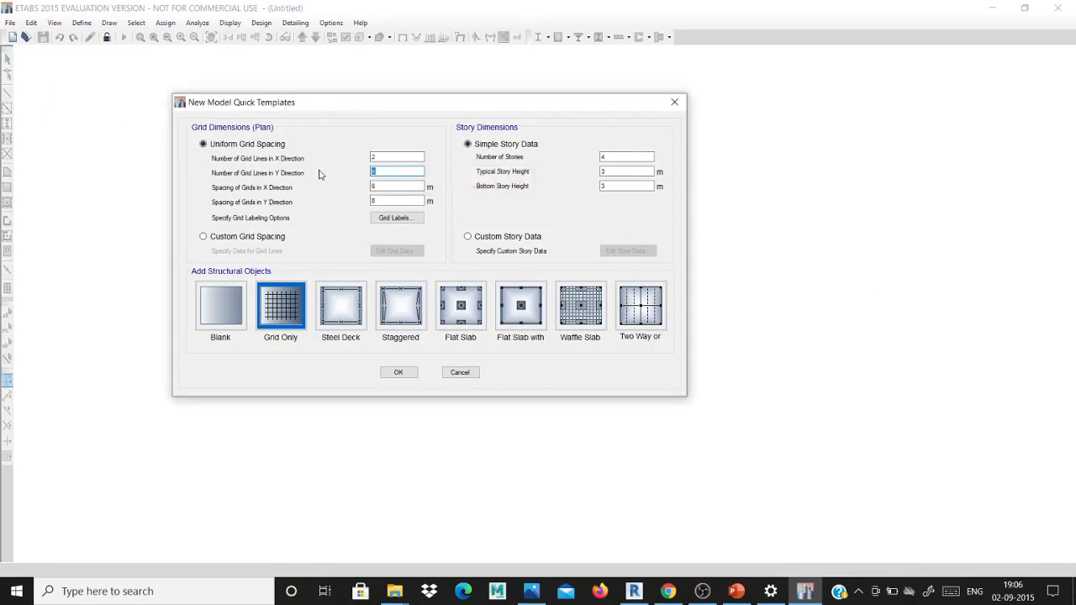
Step: Set the grid spacing to 2 m in the X direction and 1 m in the Y direction
double_click(381, 185)
left_click_drag(379, 183, 319, 187)
type("2")
left_click_drag(380, 200, 315, 204)
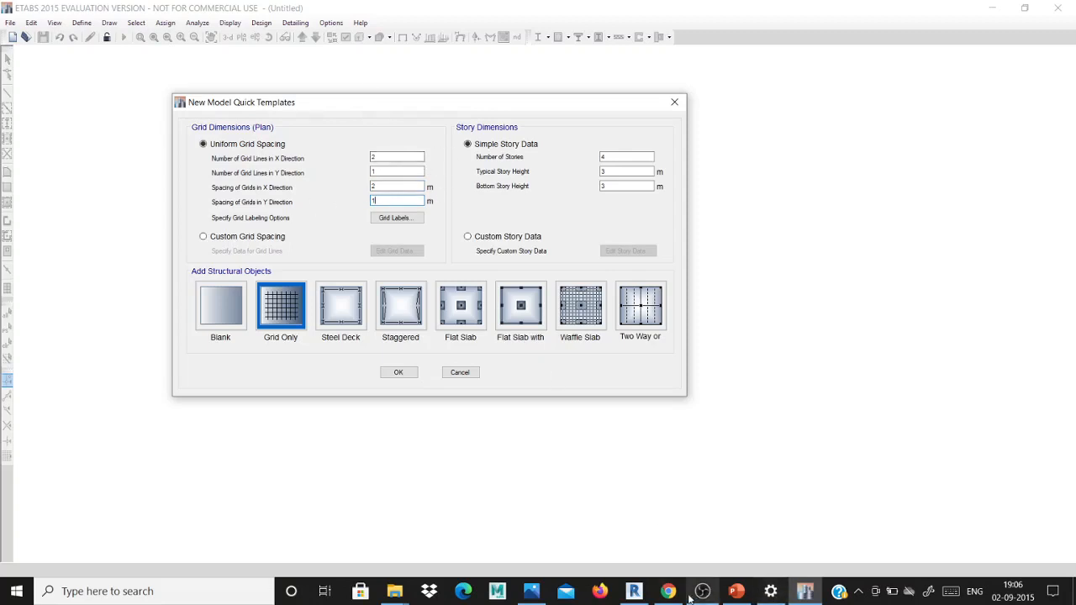
Step: Compare the entered grid spacings with the beam's span from A to D in the Photos figure
left_click(531, 591)
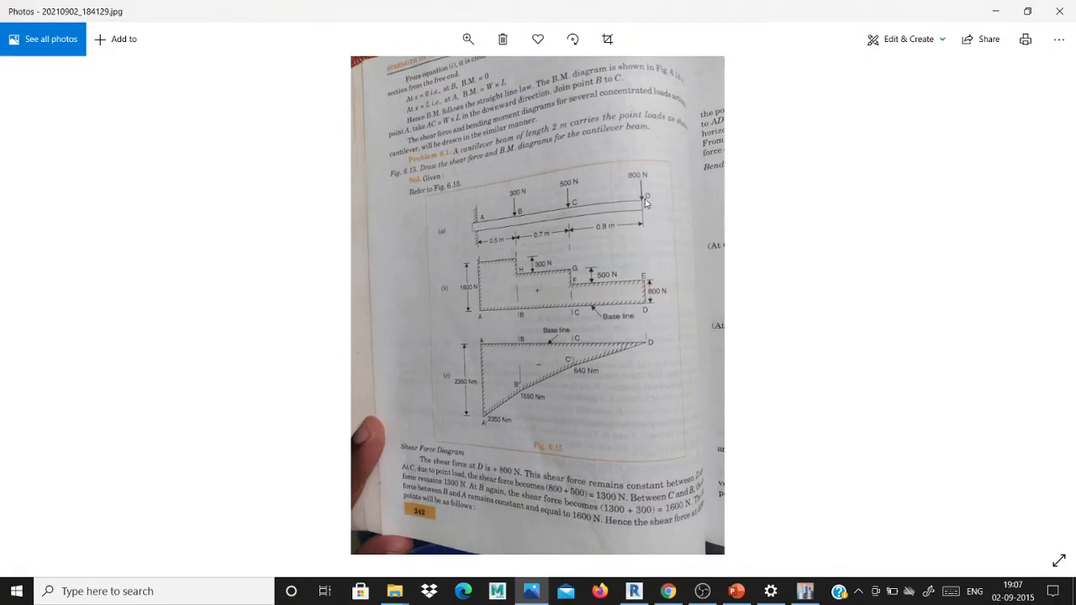
left_click(995, 11)
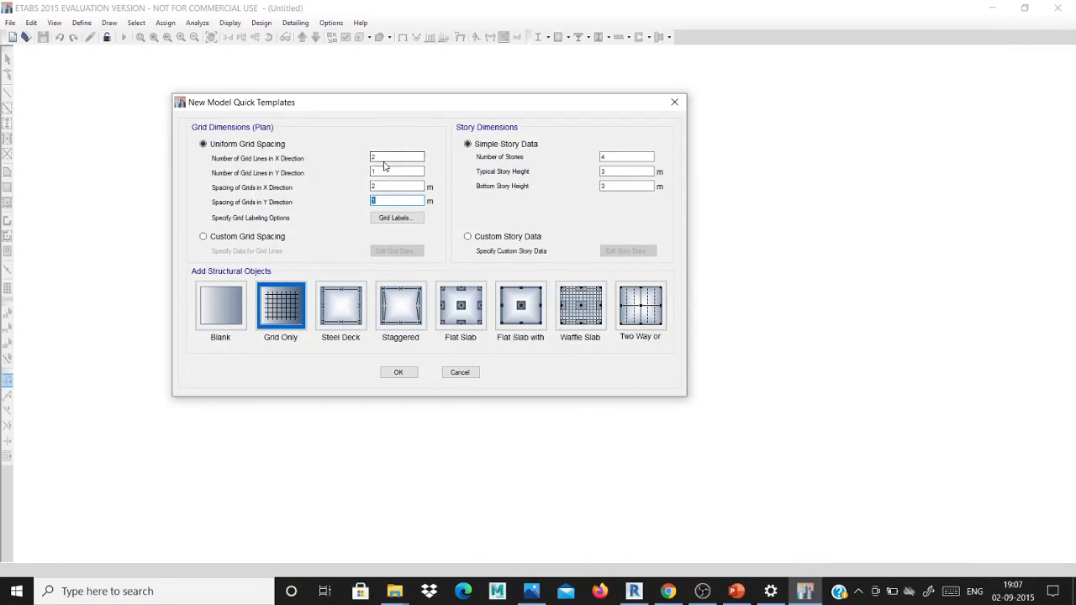
double_click(378, 186)
left_click(386, 202)
Step: Set the number of stories to 1, keep the Grid Only template, and create the model
double_click(614, 157)
type("1")
left_click(615, 184)
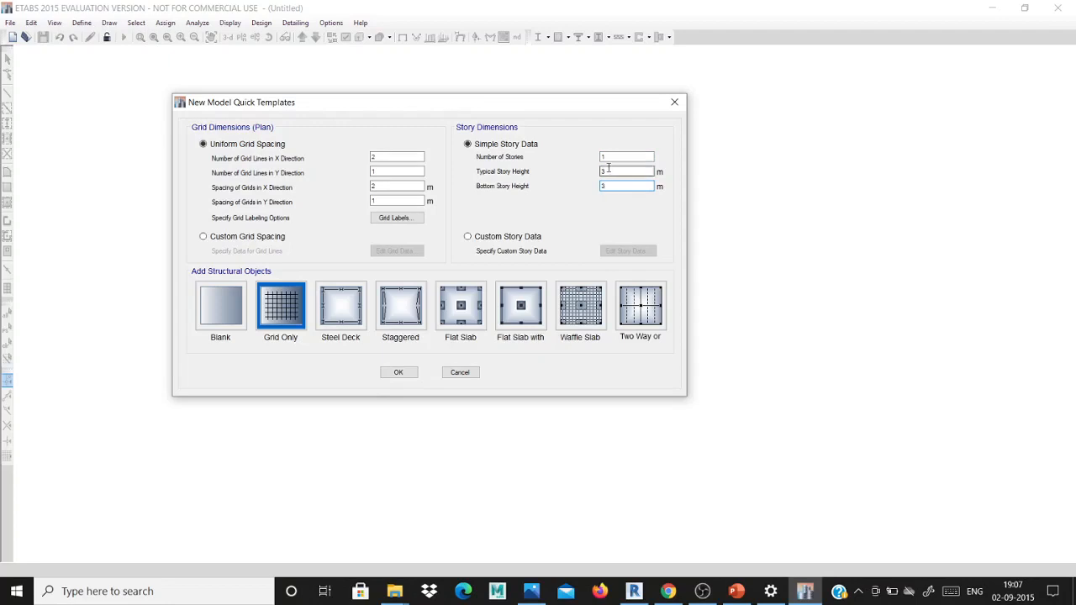
double_click(382, 158)
double_click(381, 185)
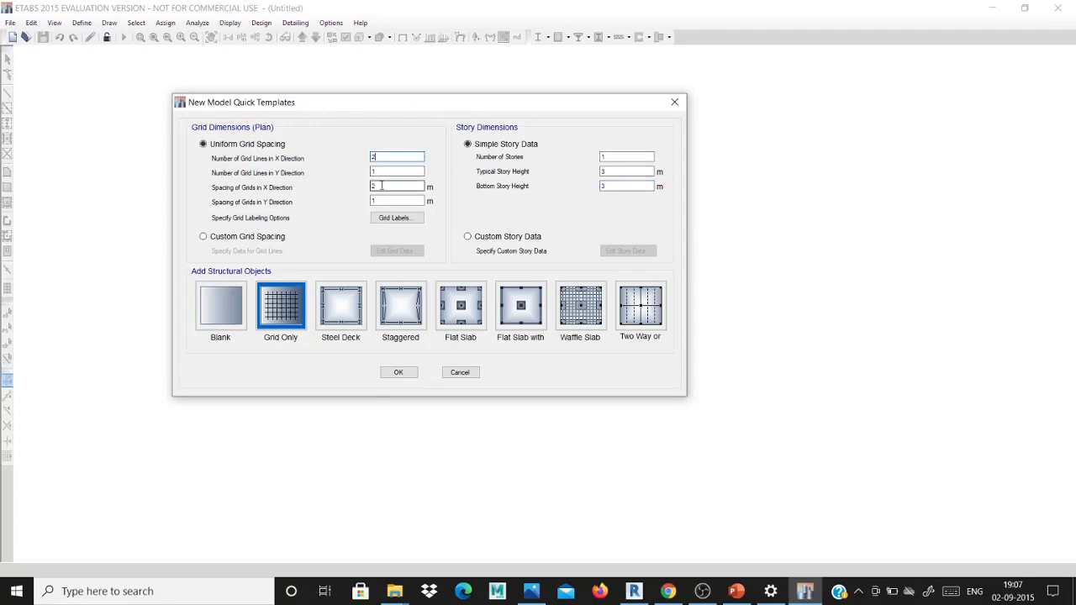
left_click_drag(381, 185, 345, 160)
left_click(399, 372)
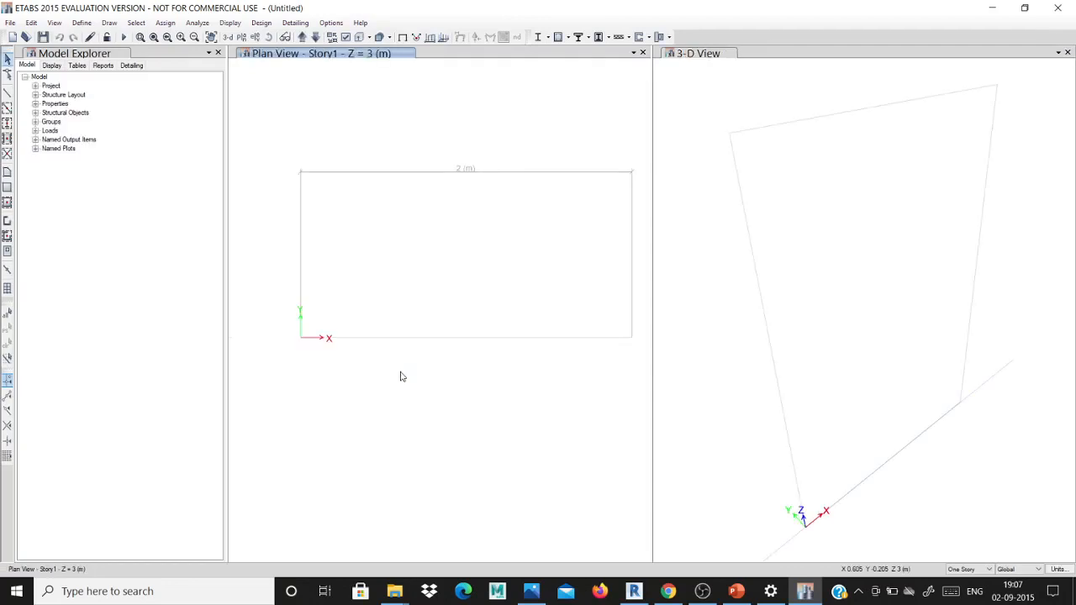
left_click(780, 253)
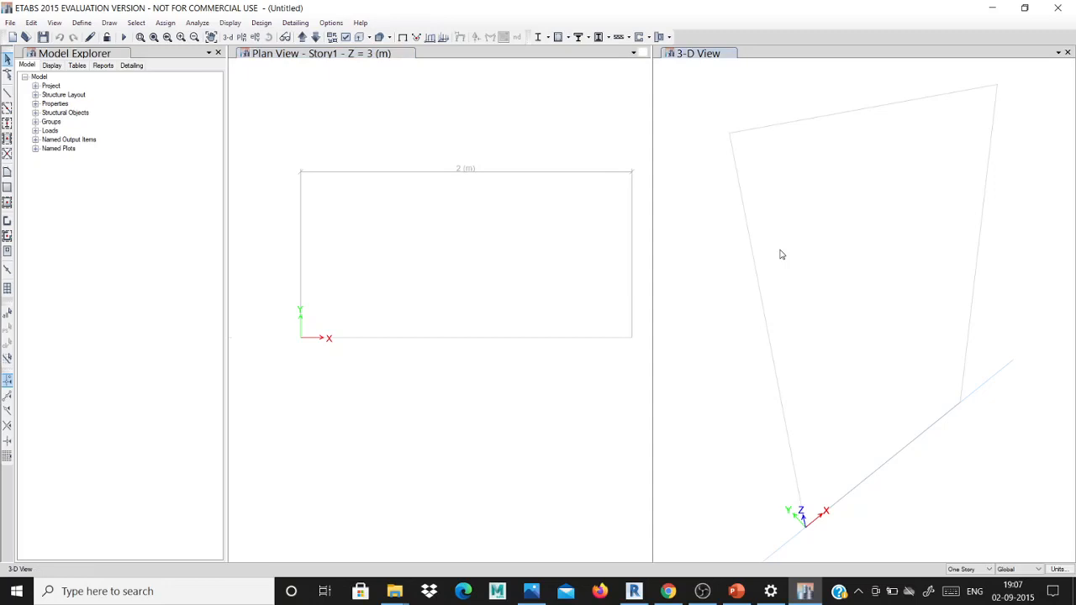
left_click(574, 248)
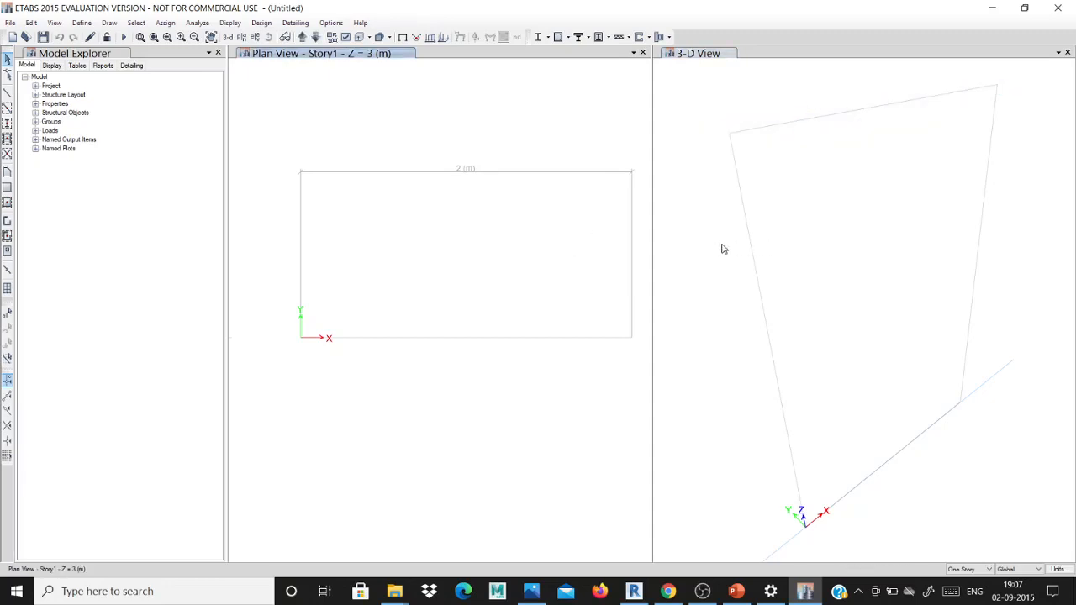
Step: Display the default plan view at the Story1 level
right_click(507, 160)
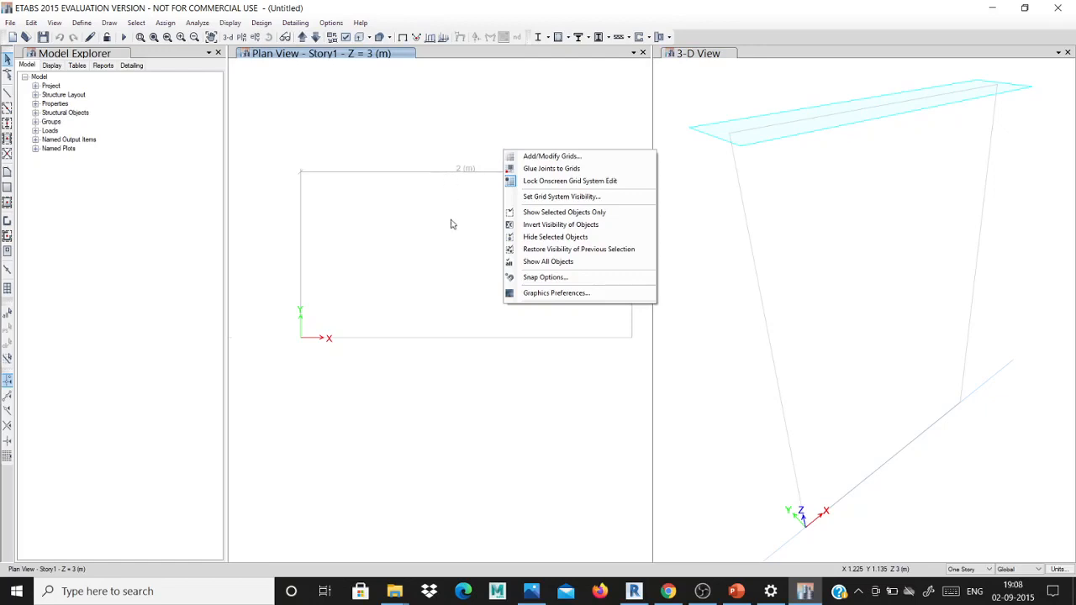
left_click(452, 267)
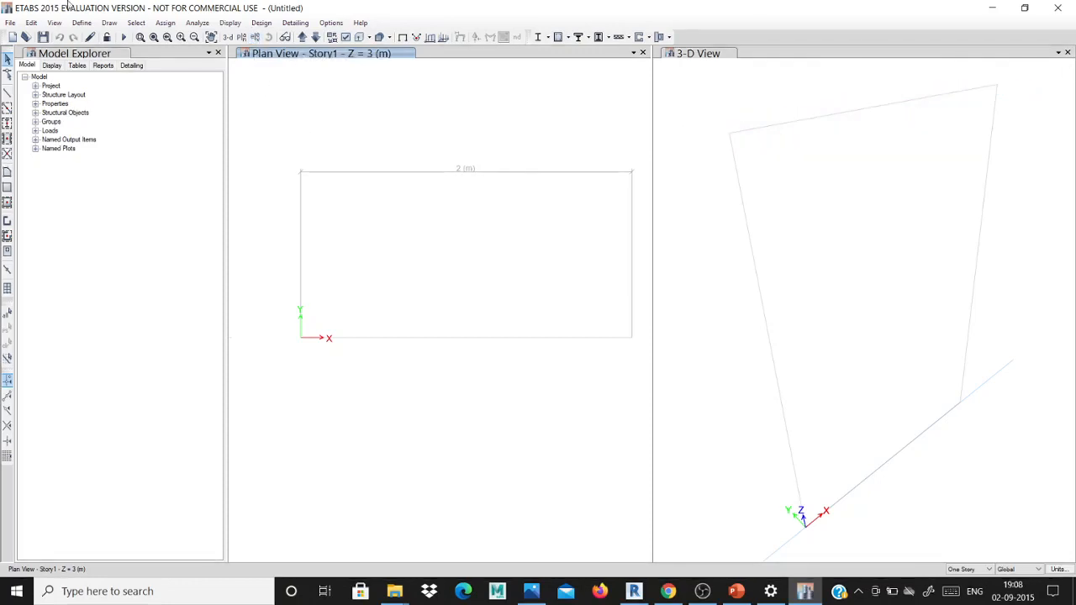
left_click(241, 37)
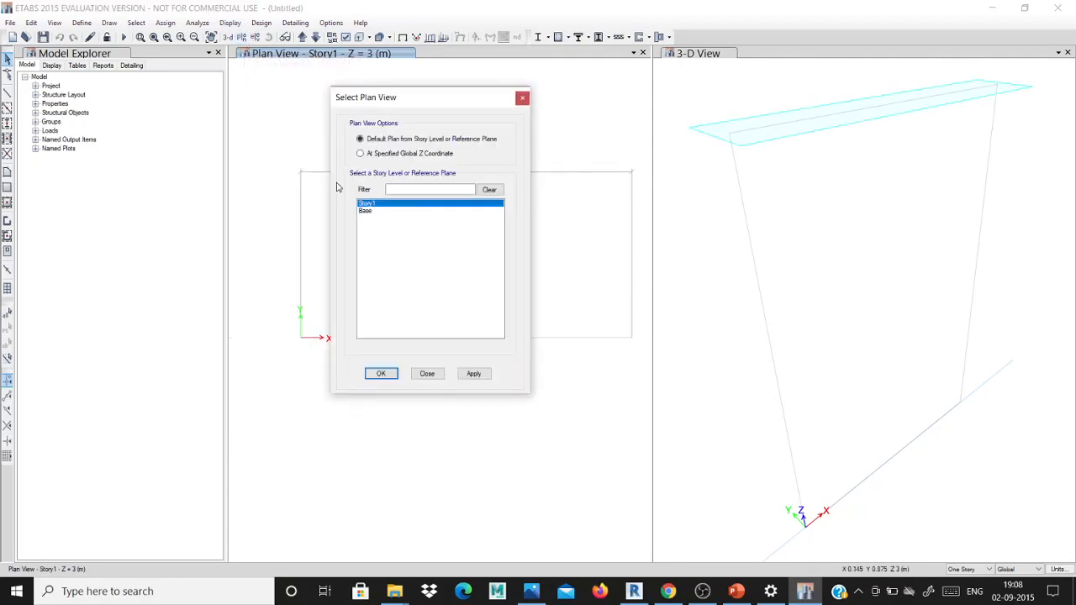
left_click(382, 375)
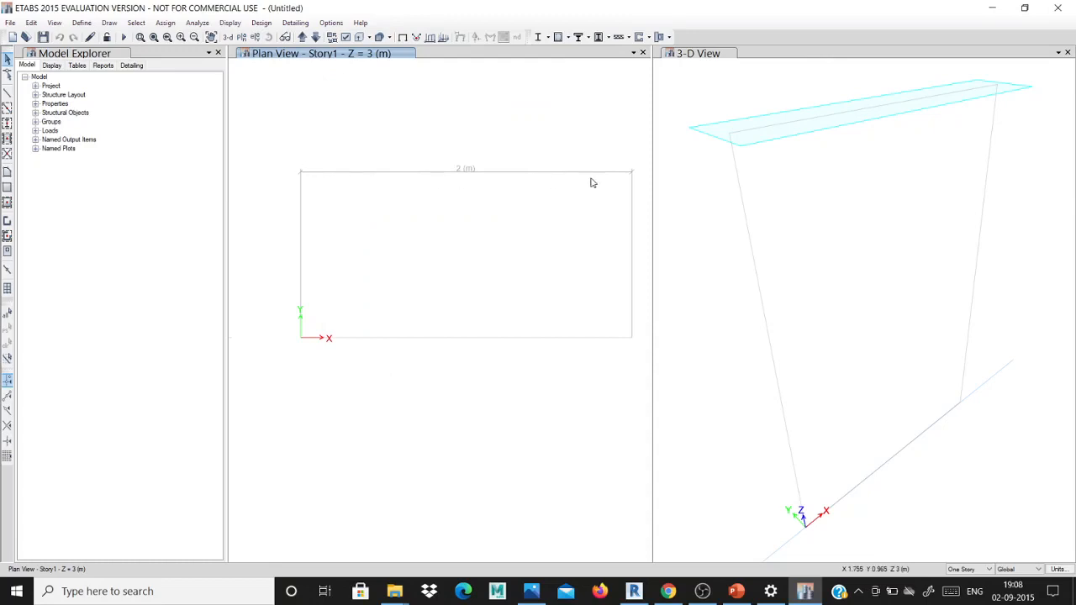
Step: Display the elevation view along grid line A and examine the grid between Base and Story1
left_click(255, 38)
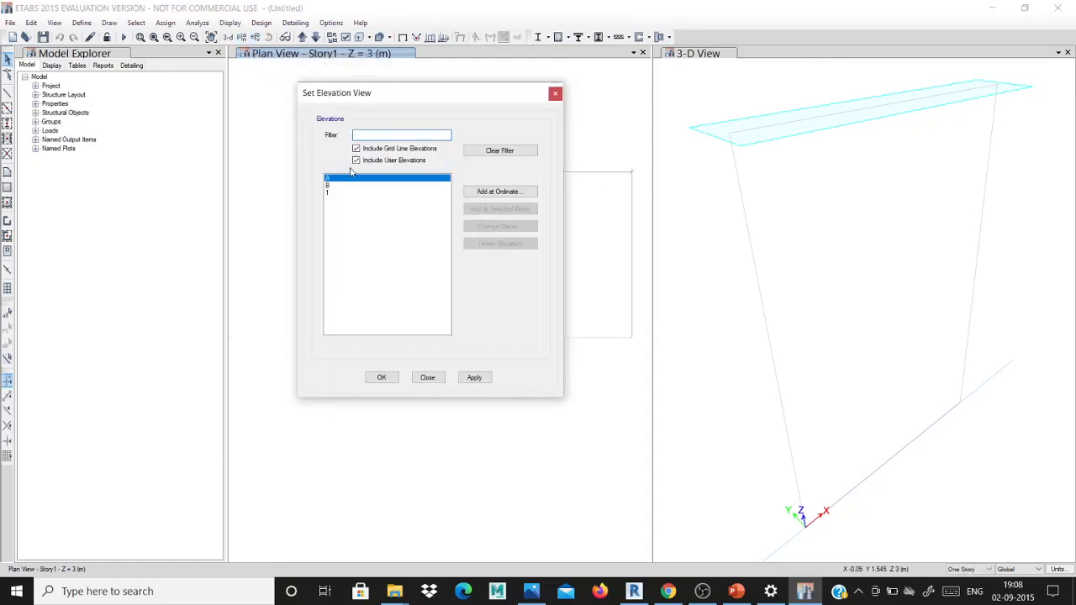
left_click(381, 378)
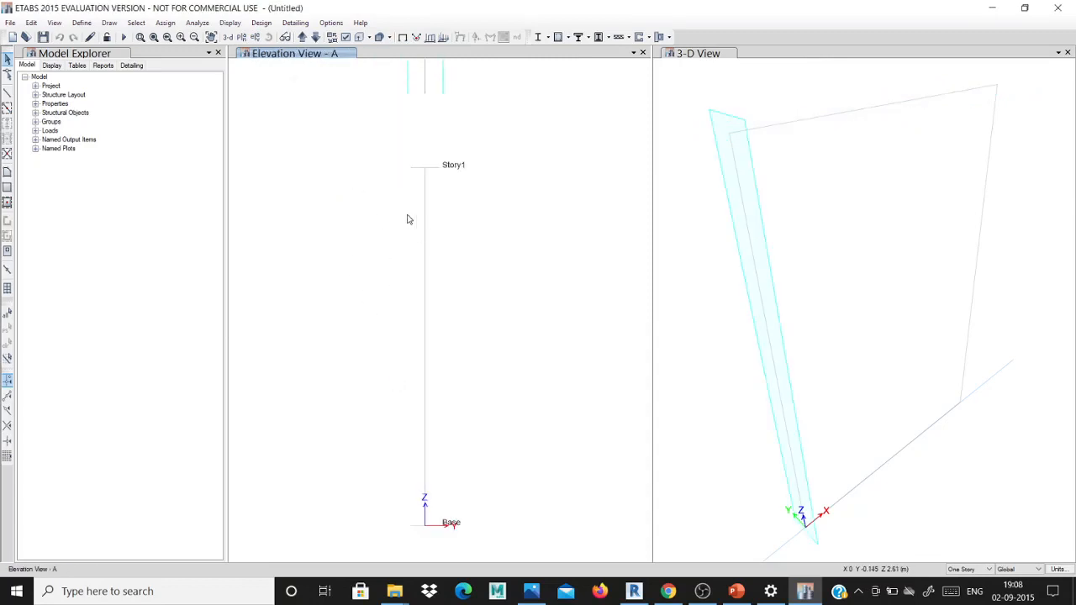
scroll(412, 217, "down", 5)
scroll(449, 208, "up", 5)
scroll(478, 220, "down", 3)
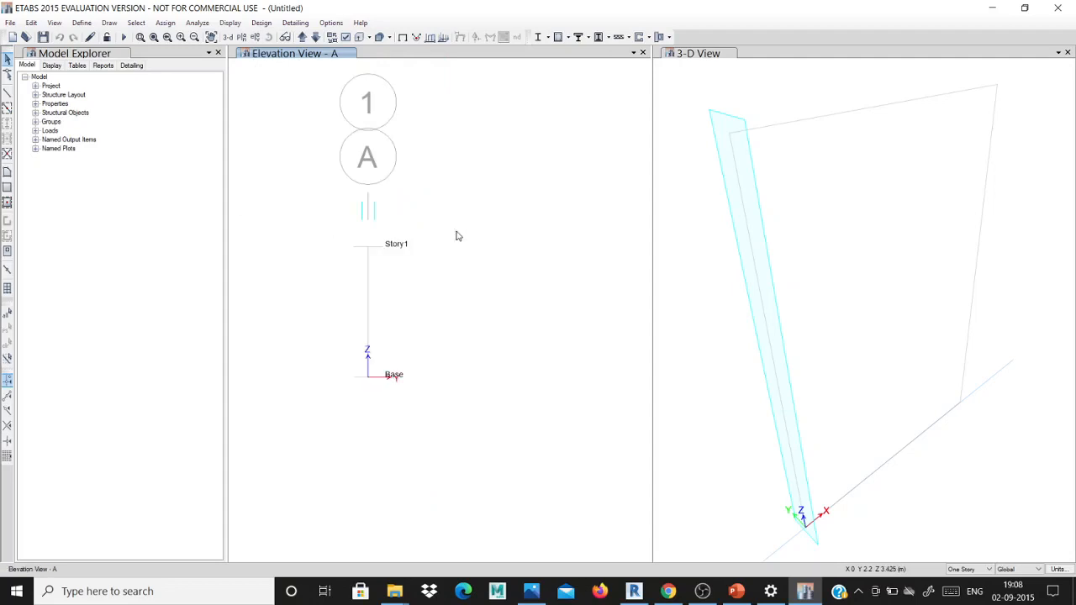
scroll(304, 261, "up", 3)
scroll(304, 262, "down", 3)
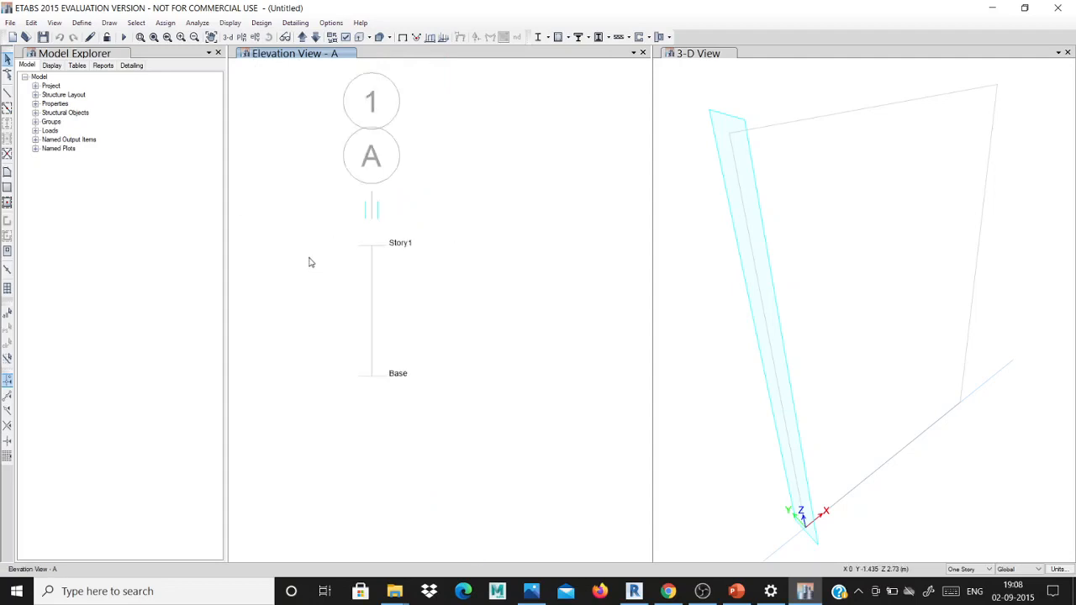
Step: Switch to the elevation view along grid line B and examine its extent between Base and Story1
left_click(255, 37)
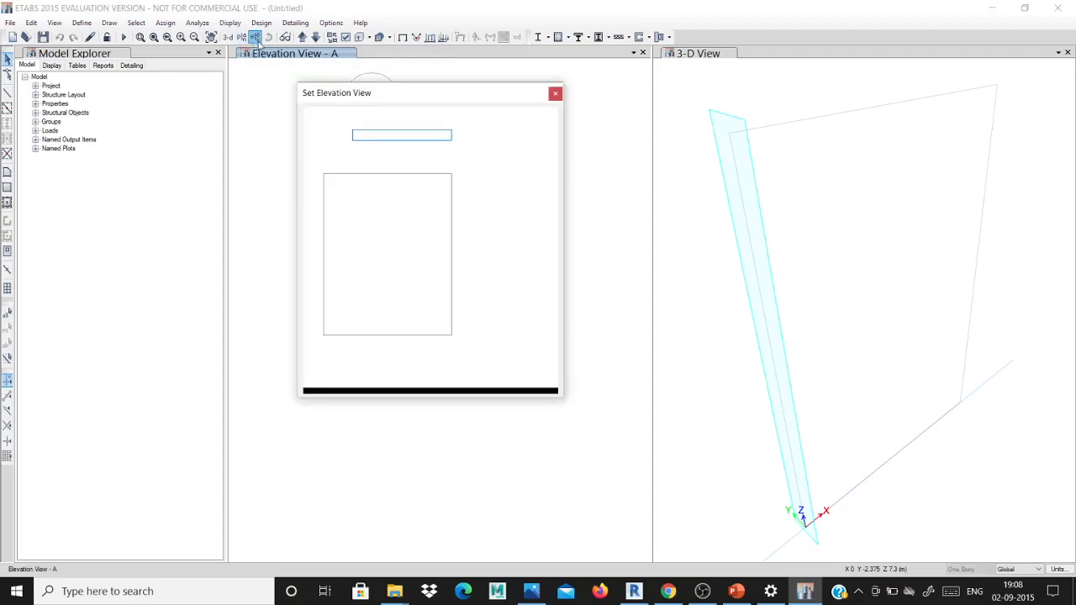
left_click(338, 185)
left_click(391, 376)
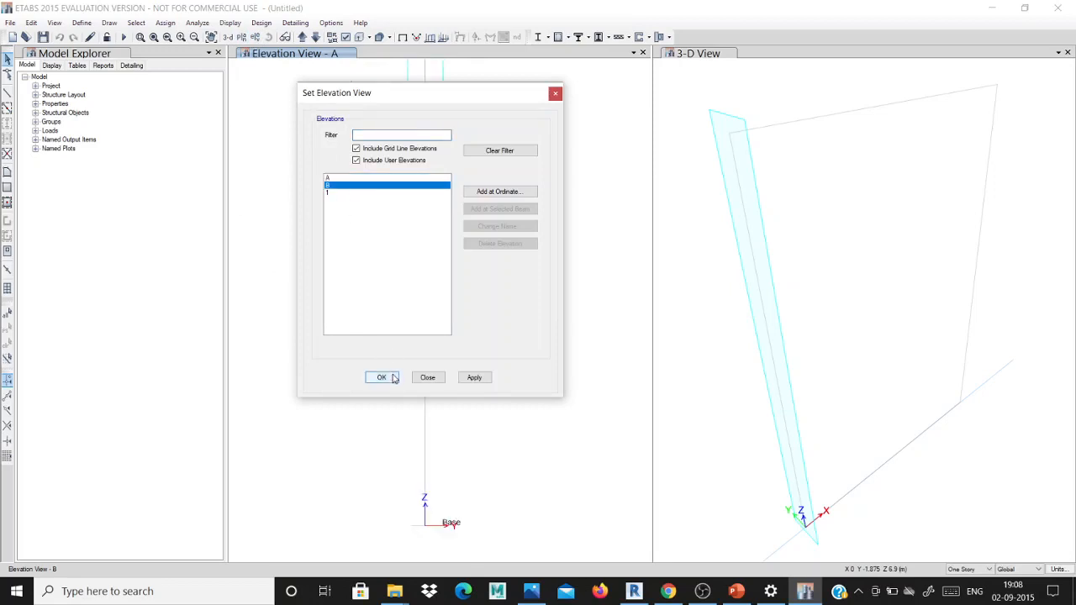
scroll(411, 243, "down", 5)
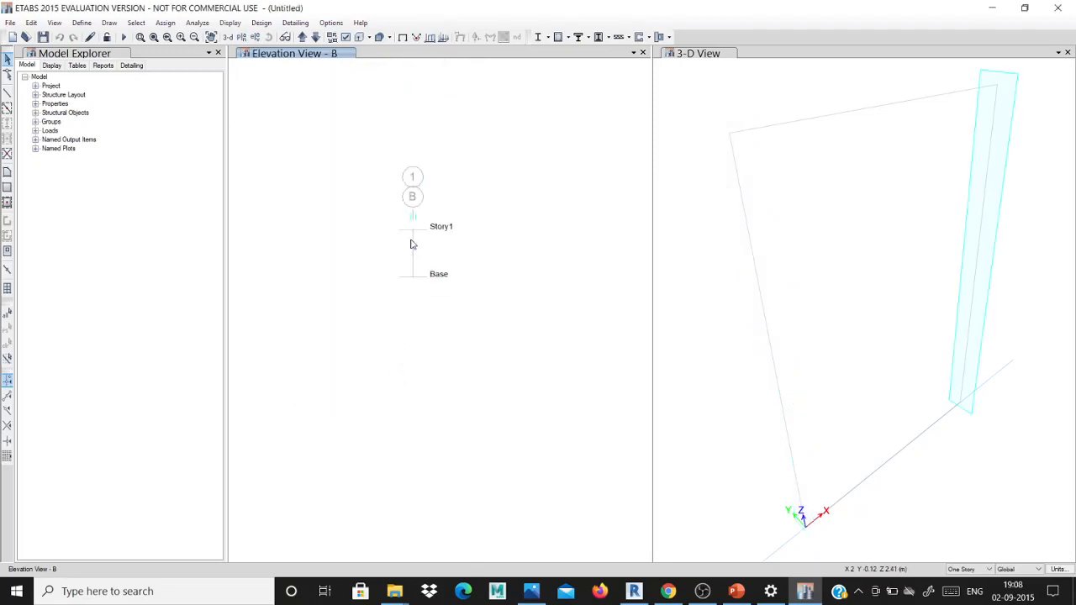
scroll(401, 220, "up", 3)
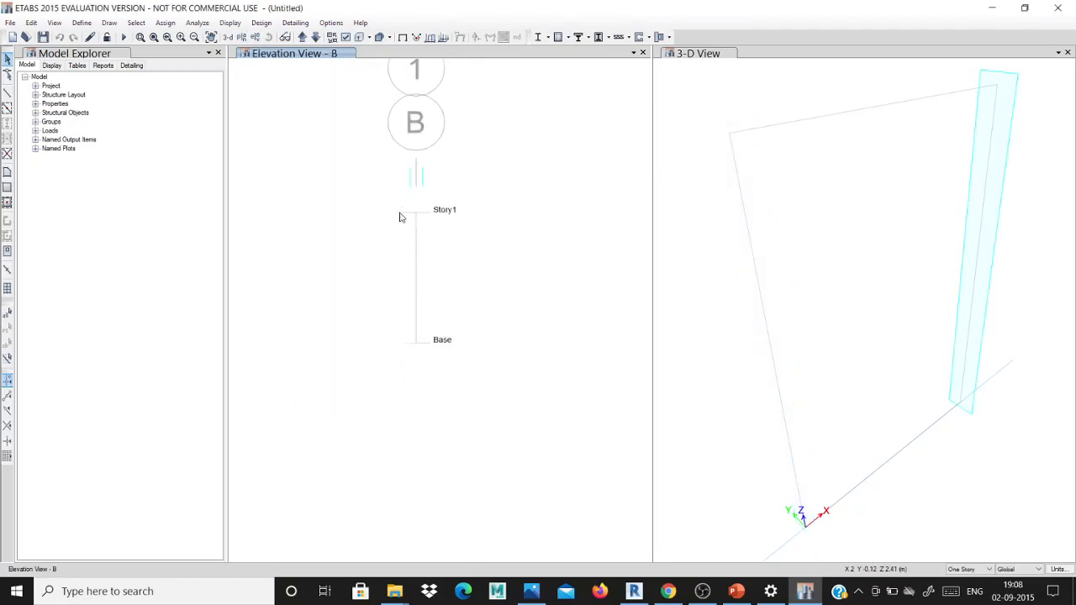
Step: Return to the Story1 plan view and compare its grid line with the upper line in the 3-D view
left_click(241, 37)
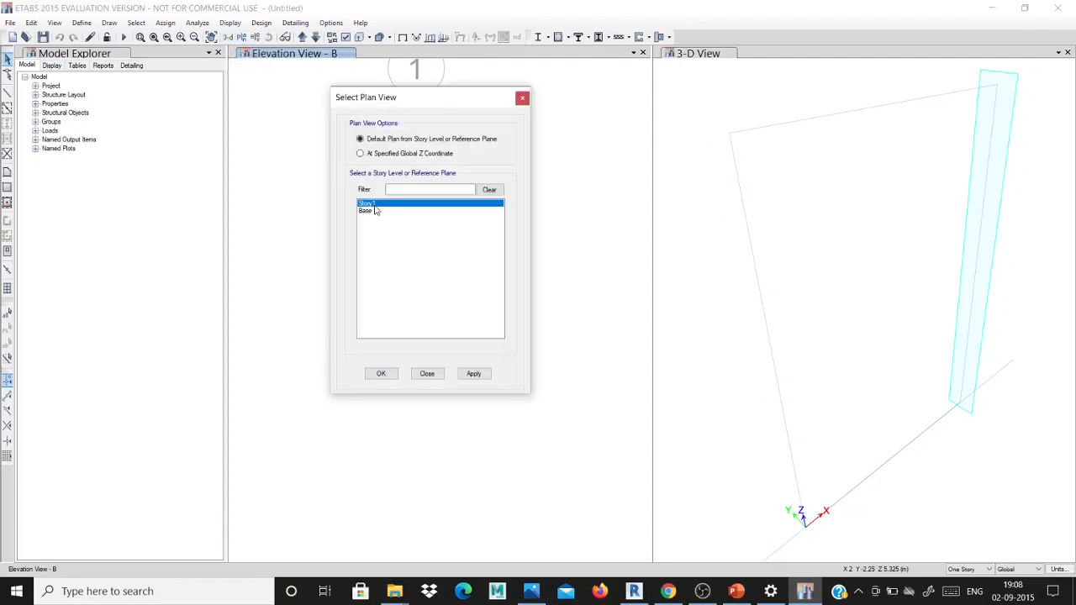
left_click(382, 373)
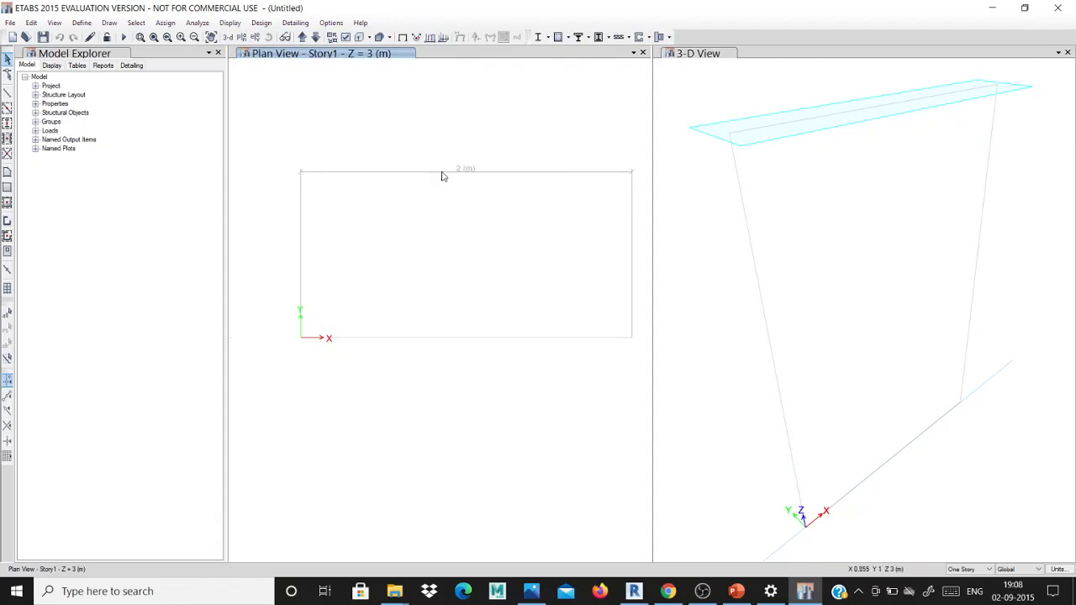
left_click(800, 127)
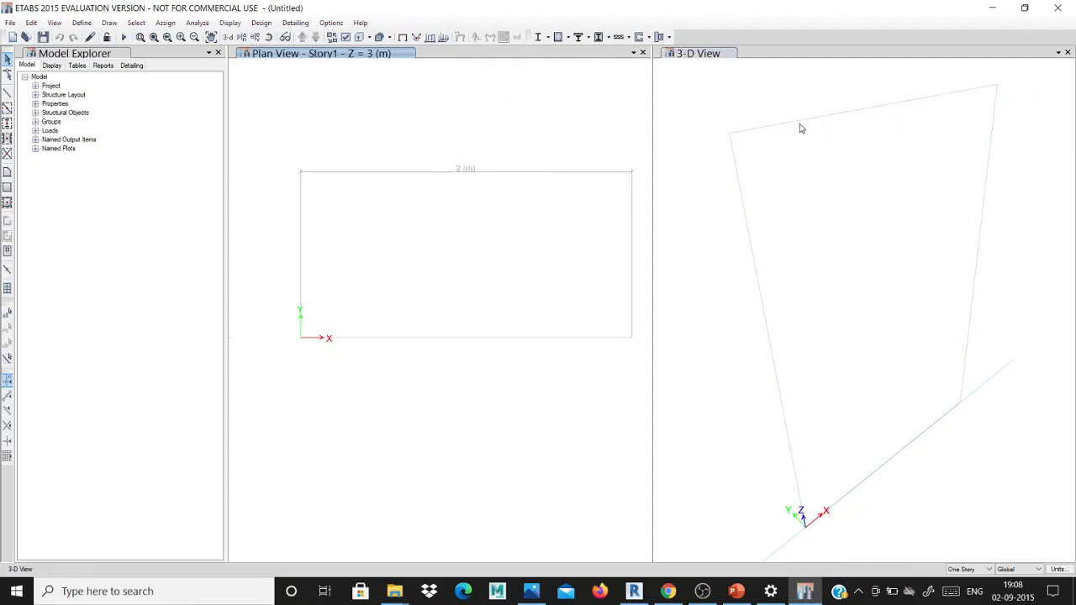
left_click(525, 174)
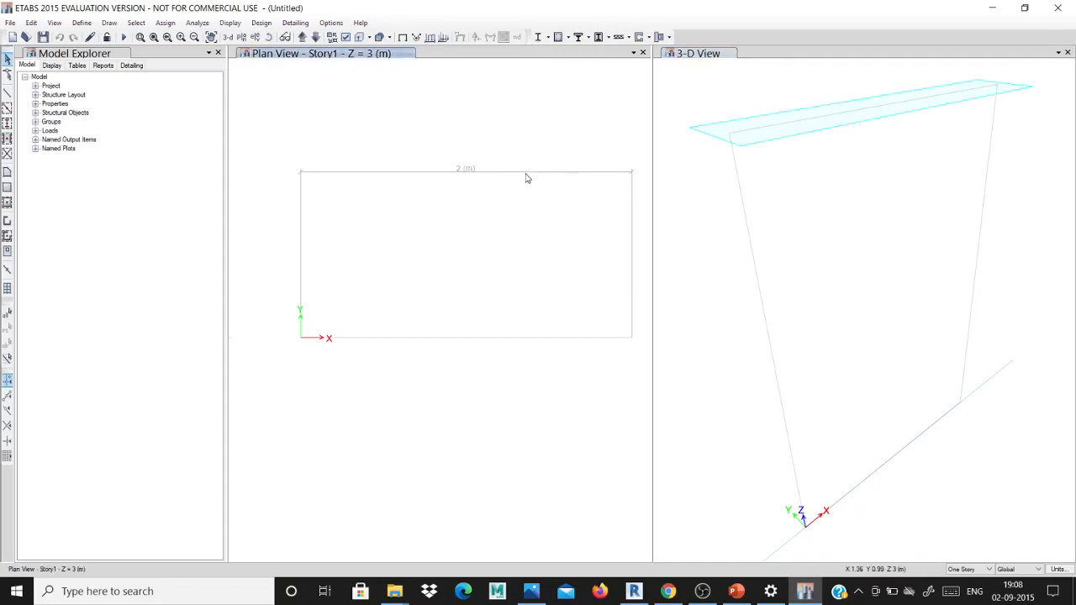
Step: Show the elevation view along grid line A once more, and restore the Story1 plan view
left_click(255, 37)
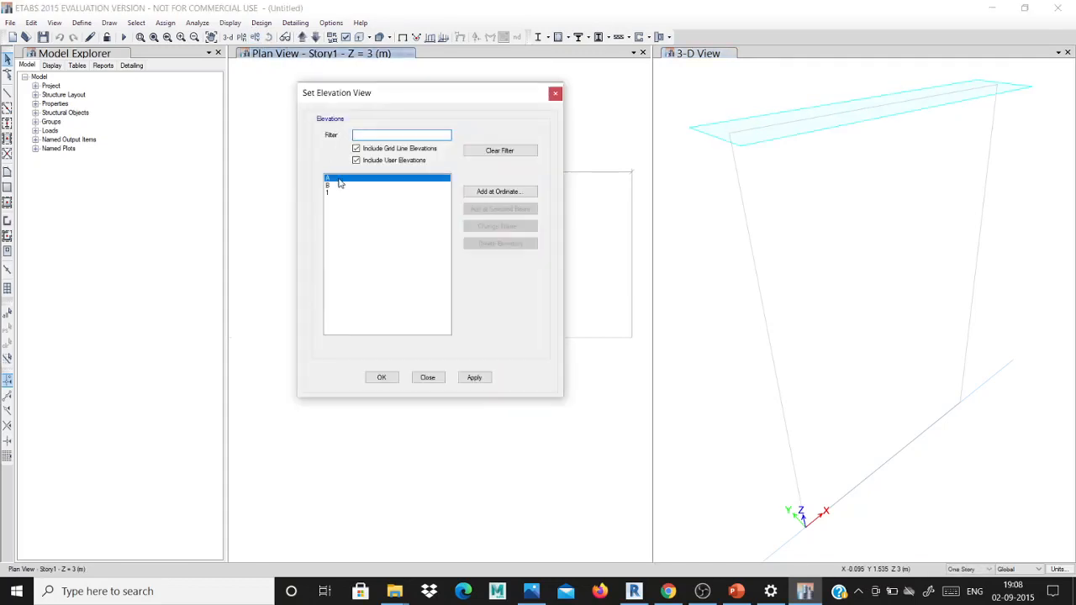
left_click(473, 377)
left_click(381, 378)
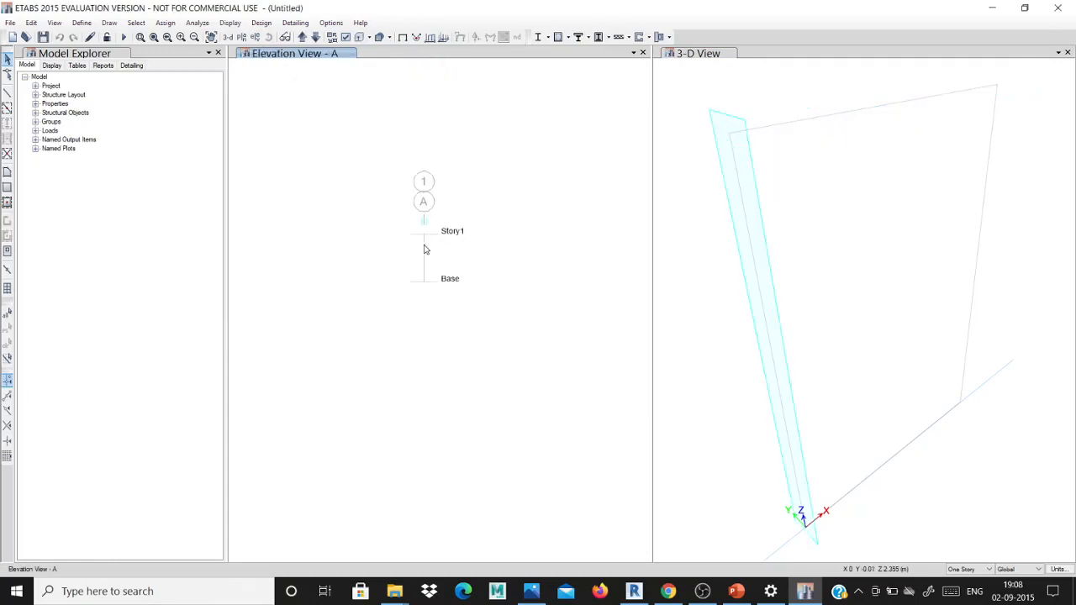
left_click(242, 37)
left_click(380, 373)
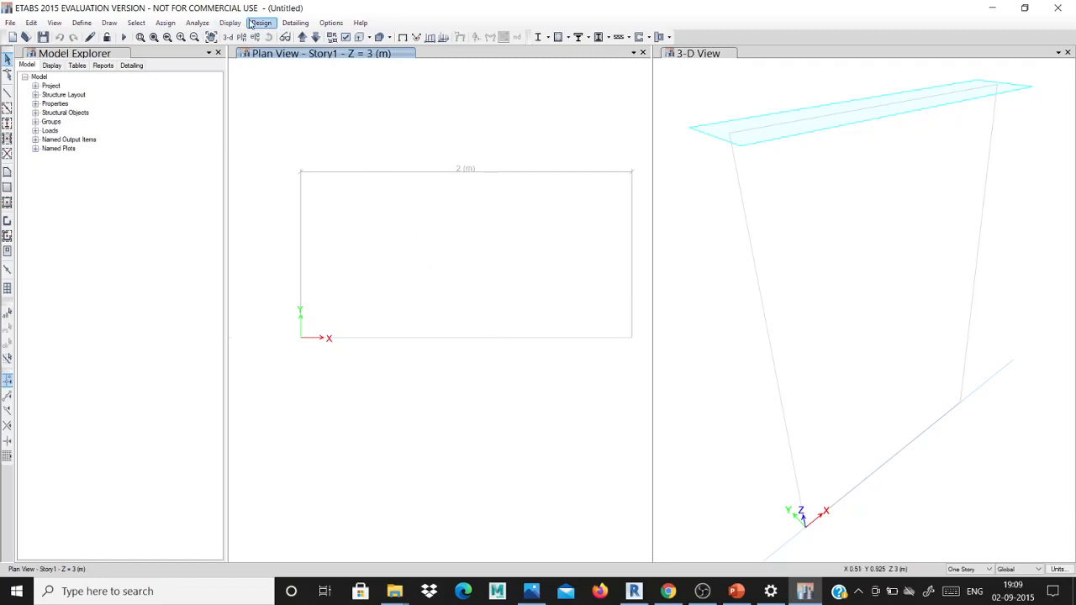
Step: Open the display units settings and review the units of the Forces items and the named units sets
left_click(340, 25)
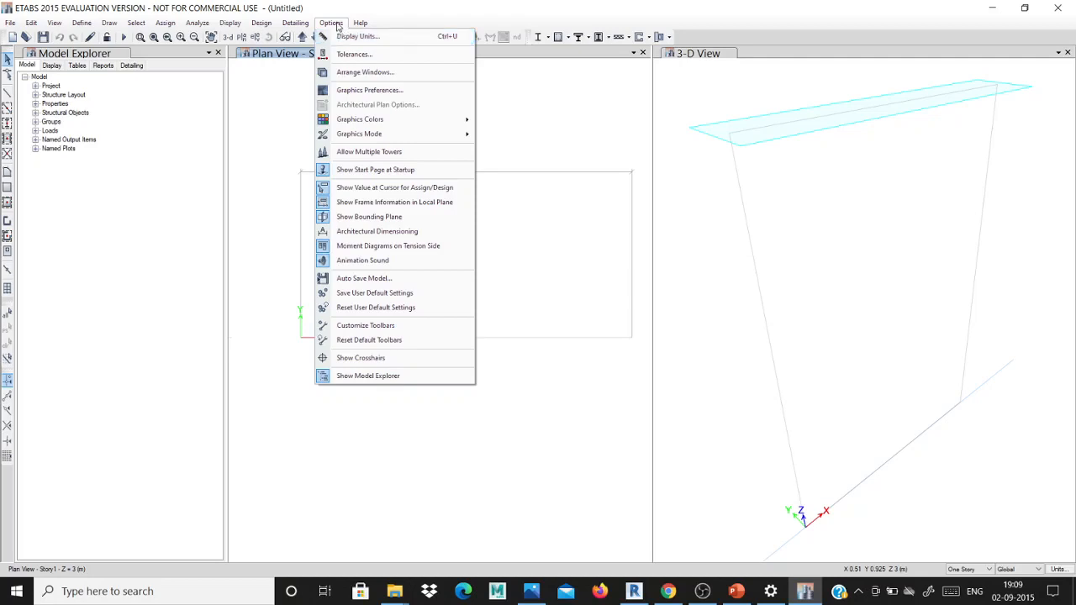
left_click(340, 36)
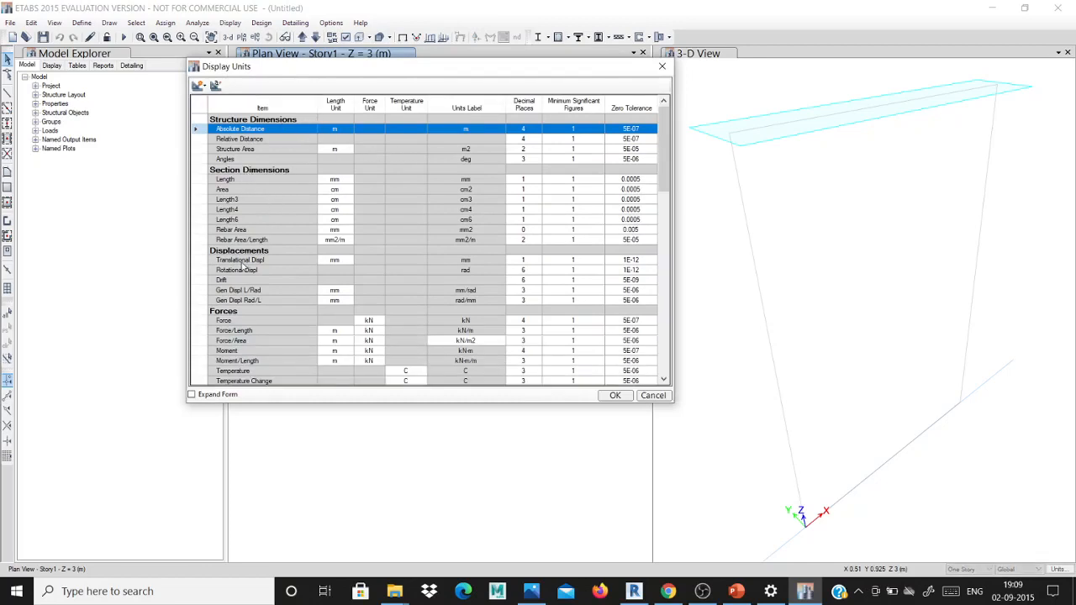
scroll(245, 321, "down", 7)
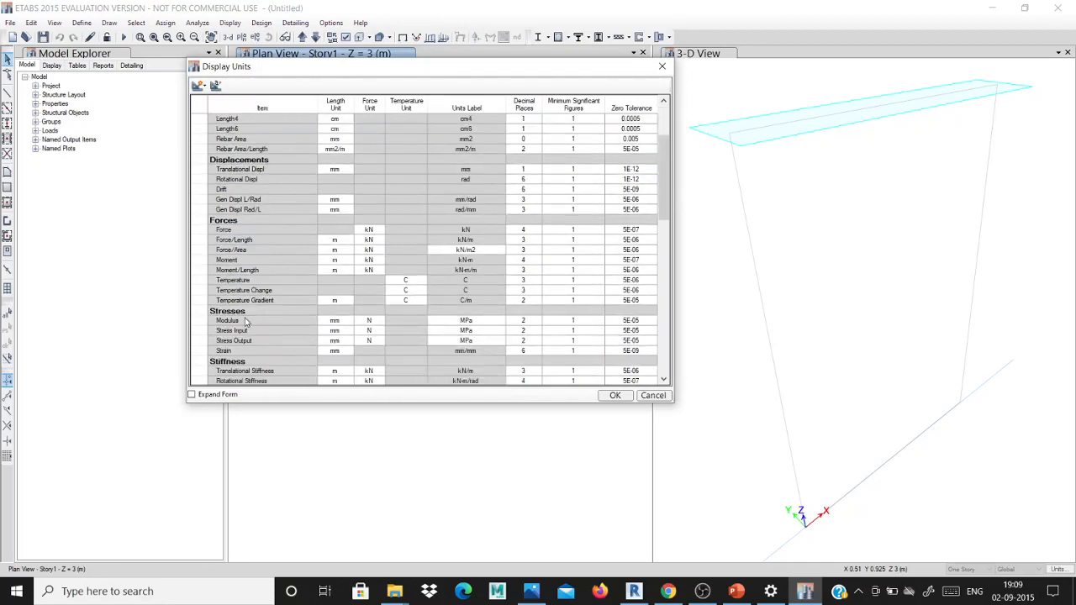
scroll(246, 315, "up", 6)
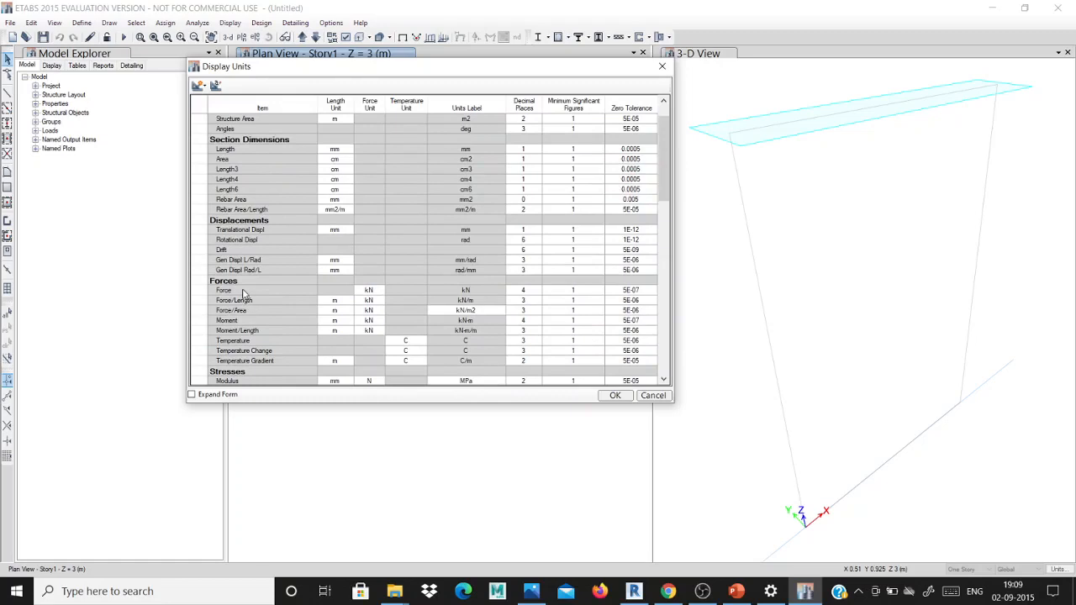
left_click(243, 291)
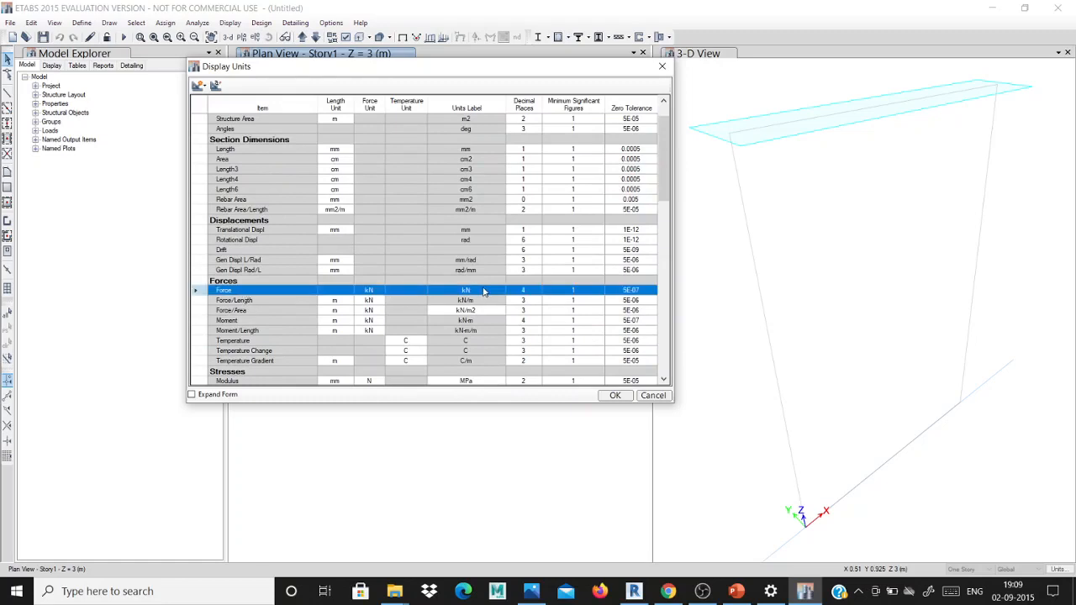
left_click(463, 284)
left_click(468, 292)
scroll(461, 203, "up", 1)
scroll(446, 172, "down", 6)
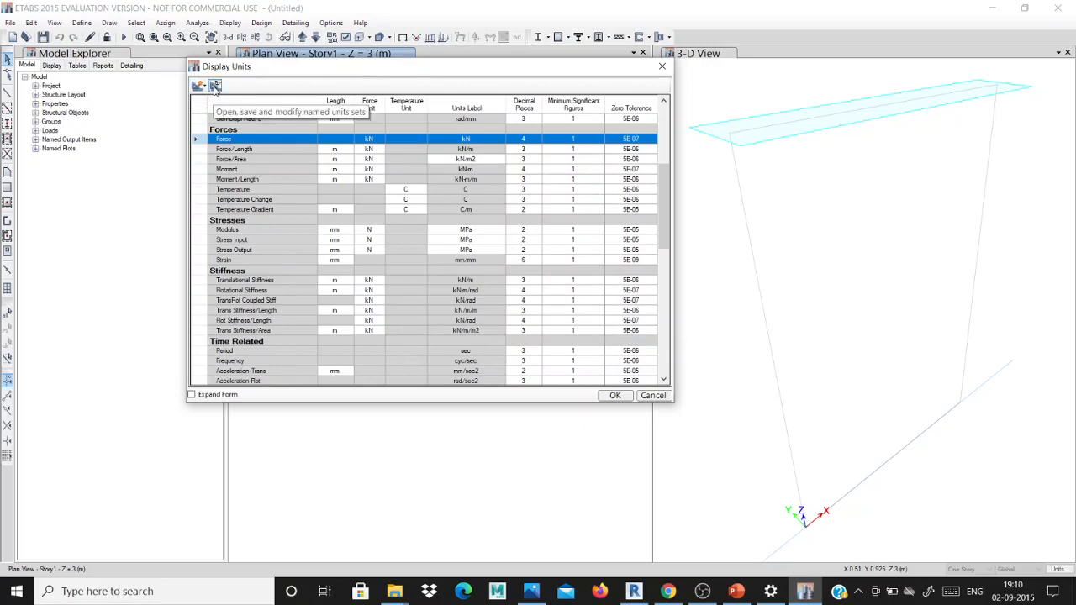
left_click(215, 87)
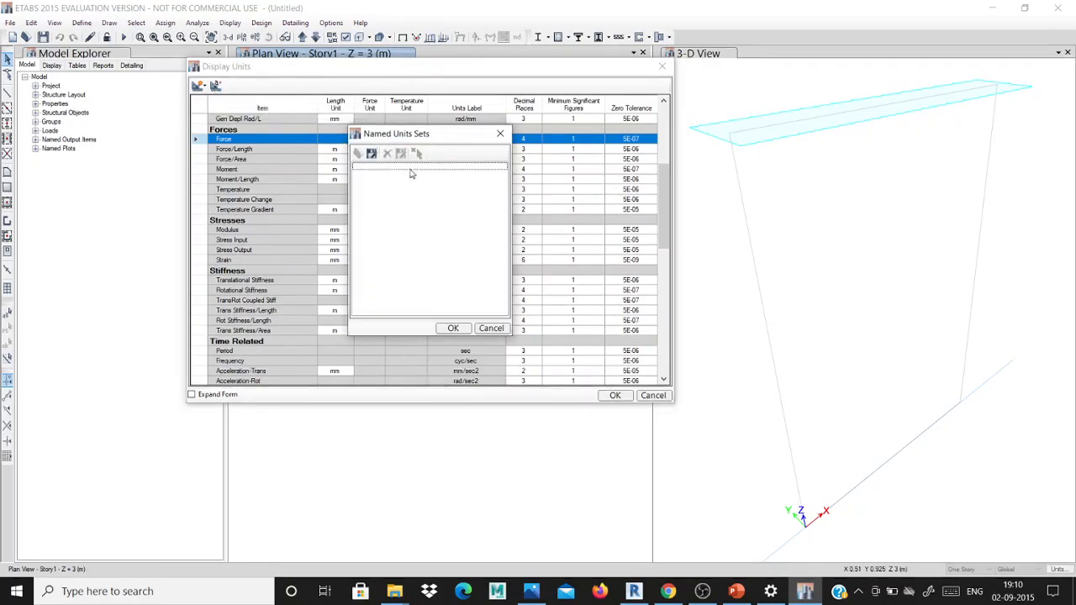
left_click(500, 136)
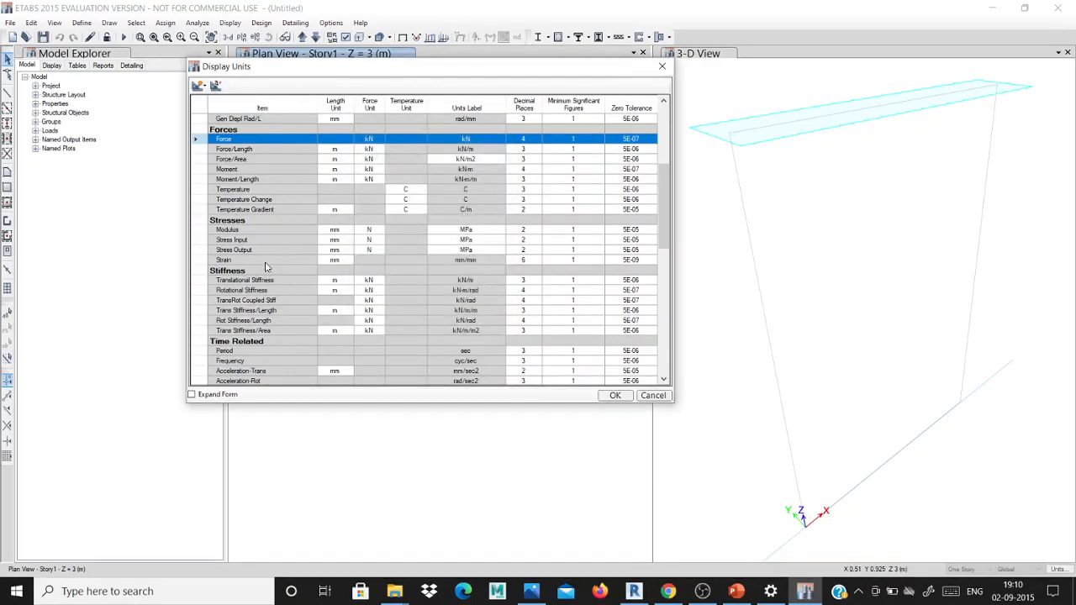
Step: Set the force unit of the Force and Force/Length items to N
scroll(265, 262, "up", 1)
left_click(241, 180)
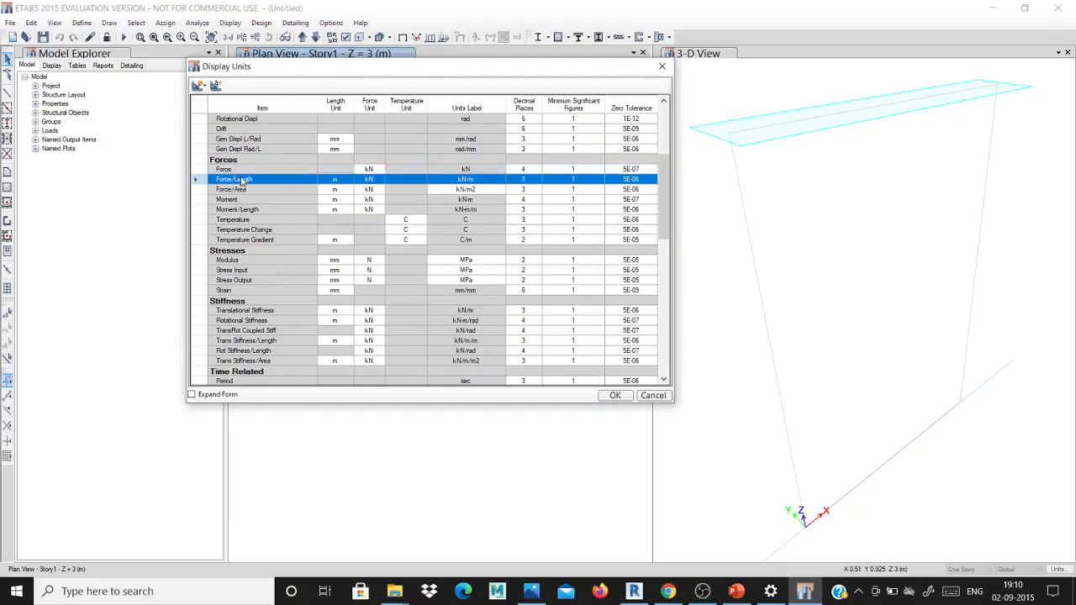
left_click(374, 190)
left_click(376, 180)
left_click(379, 169)
left_click(379, 169)
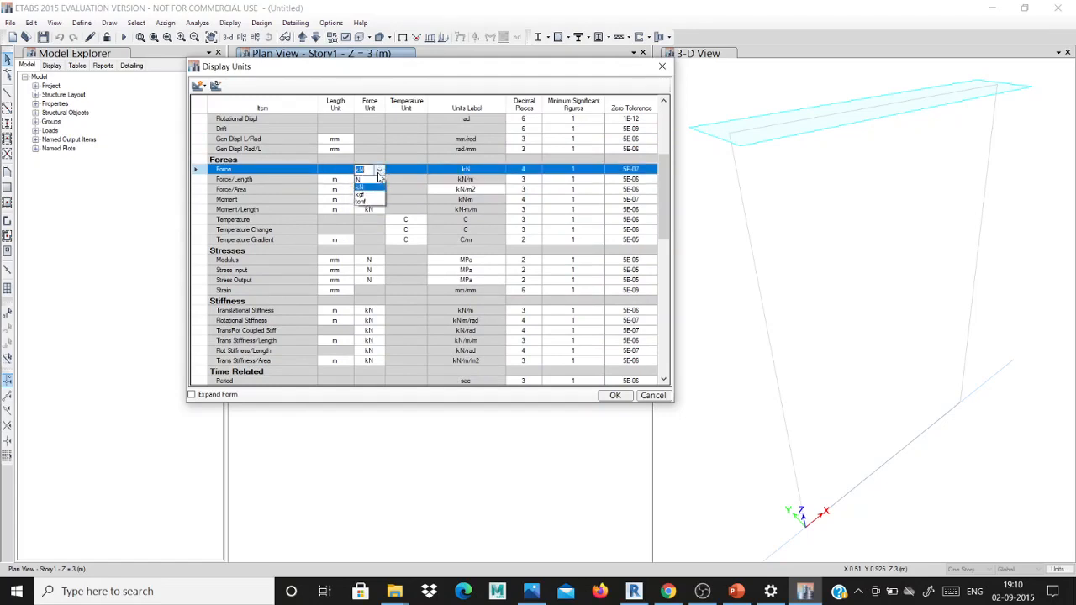
left_click(378, 195)
left_click(378, 180)
left_click(378, 180)
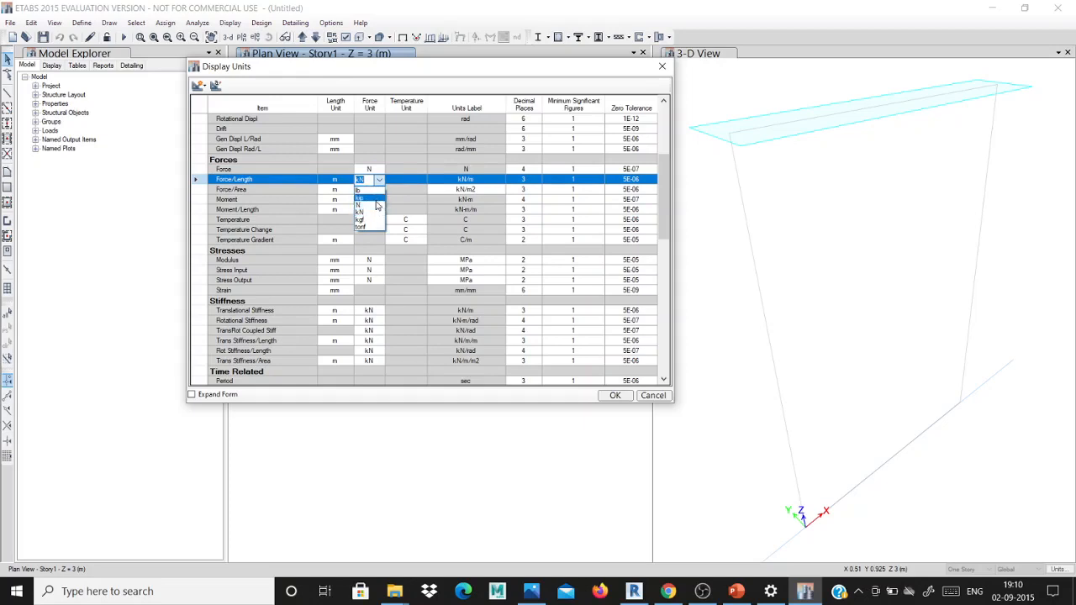
left_click(377, 204)
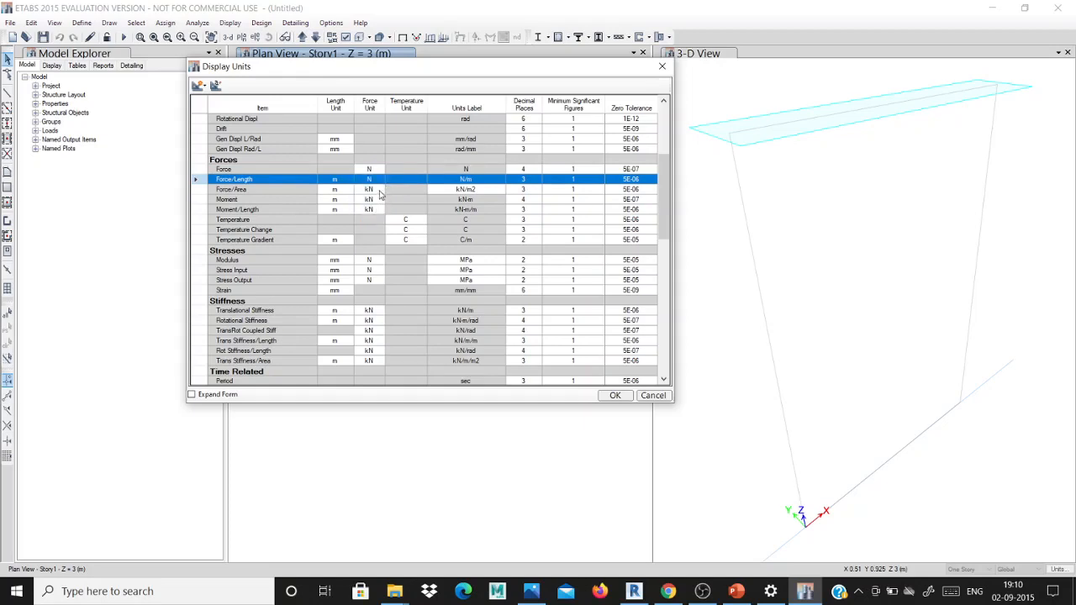
Step: Set the force unit of the Force/Area, Moment and Moment/Length items to N
left_click(379, 190)
left_click(380, 190)
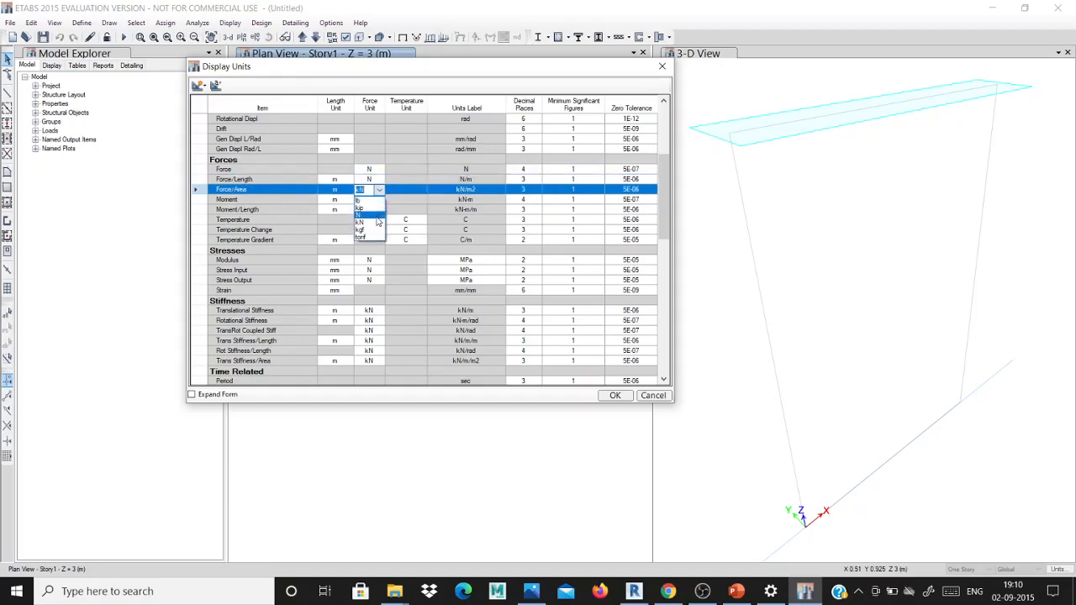
left_click(373, 215)
left_click(383, 203)
left_click(382, 203)
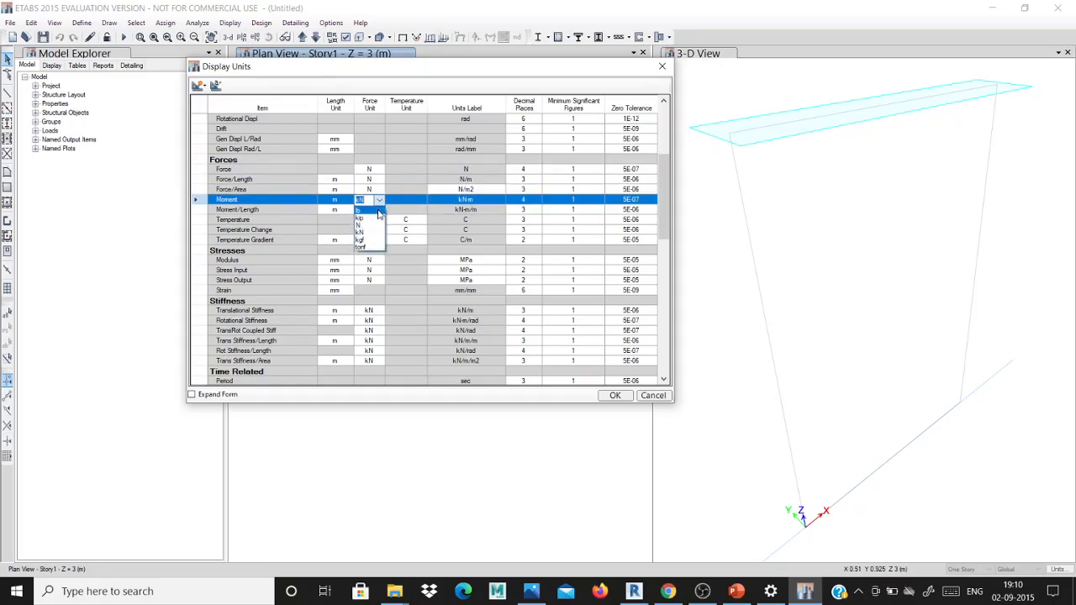
left_click(382, 220)
left_click(379, 210)
left_click(379, 209)
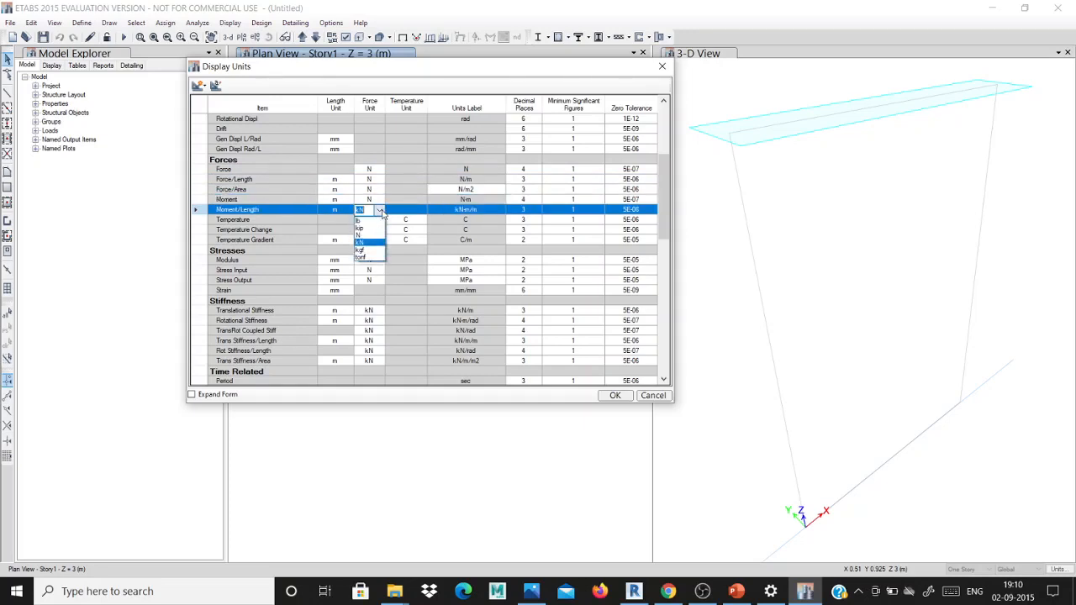
left_click(379, 237)
Step: Check the Modulus force unit, review the units of the remaining items, and accept the display units settings
left_click(375, 260)
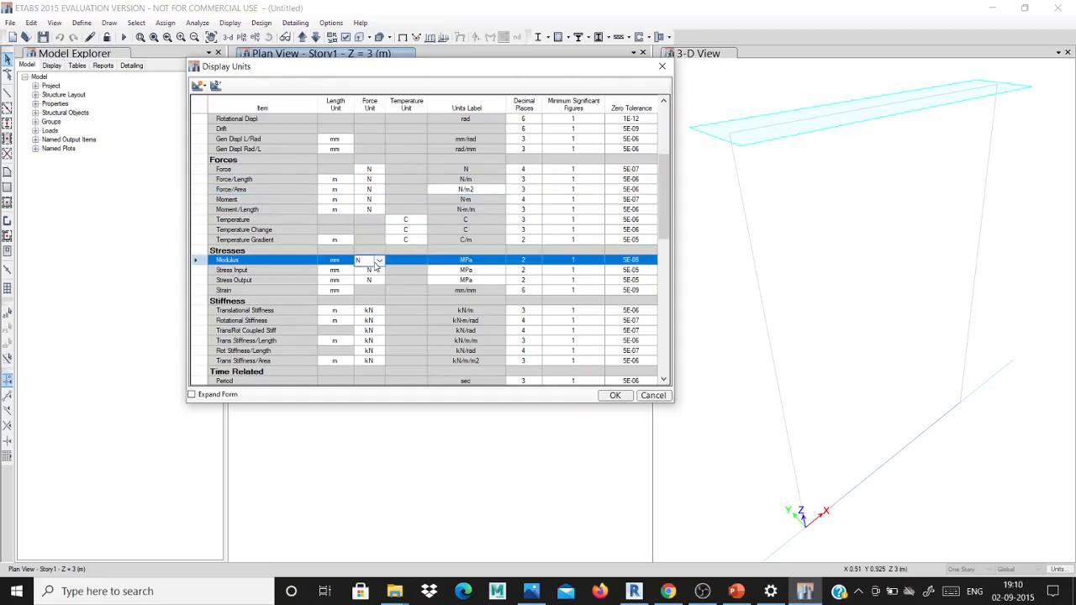
left_click(379, 260)
left_click(377, 266)
scroll(240, 139, "up", 5)
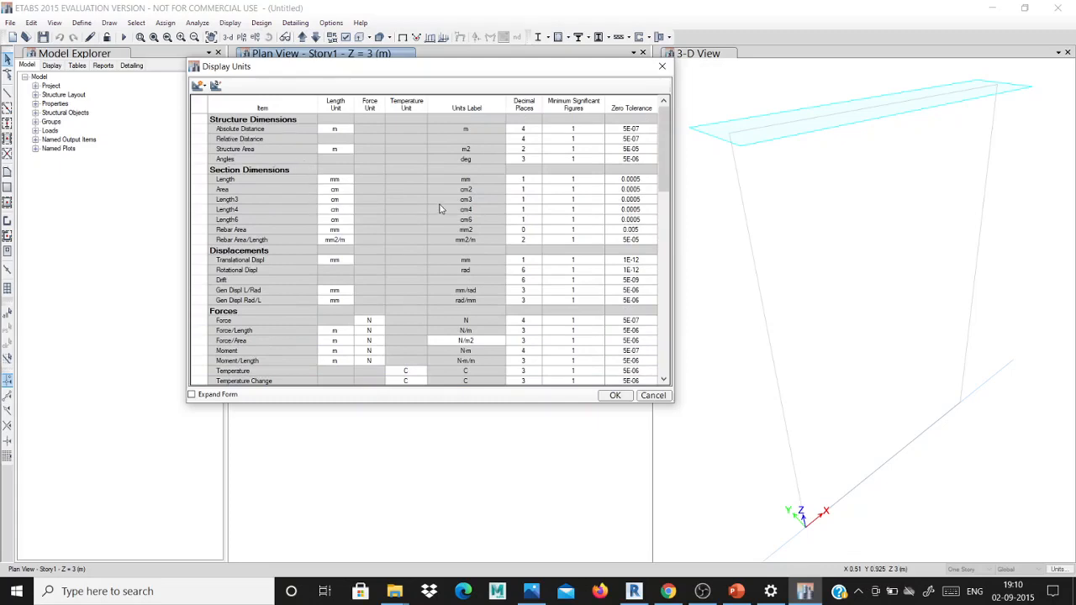
scroll(399, 236, "down", 10)
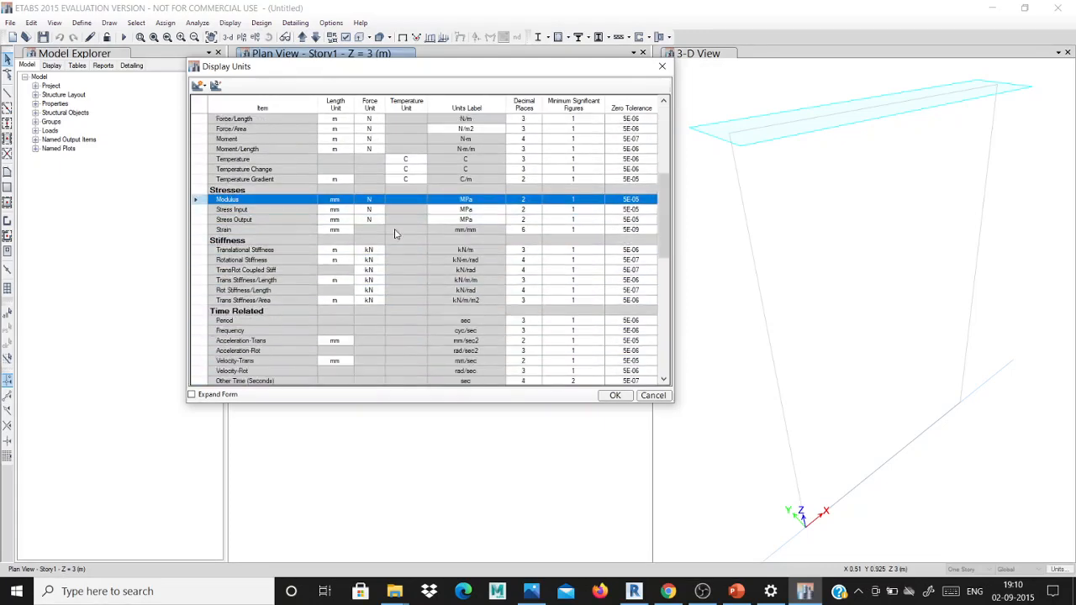
scroll(395, 233, "down", 3)
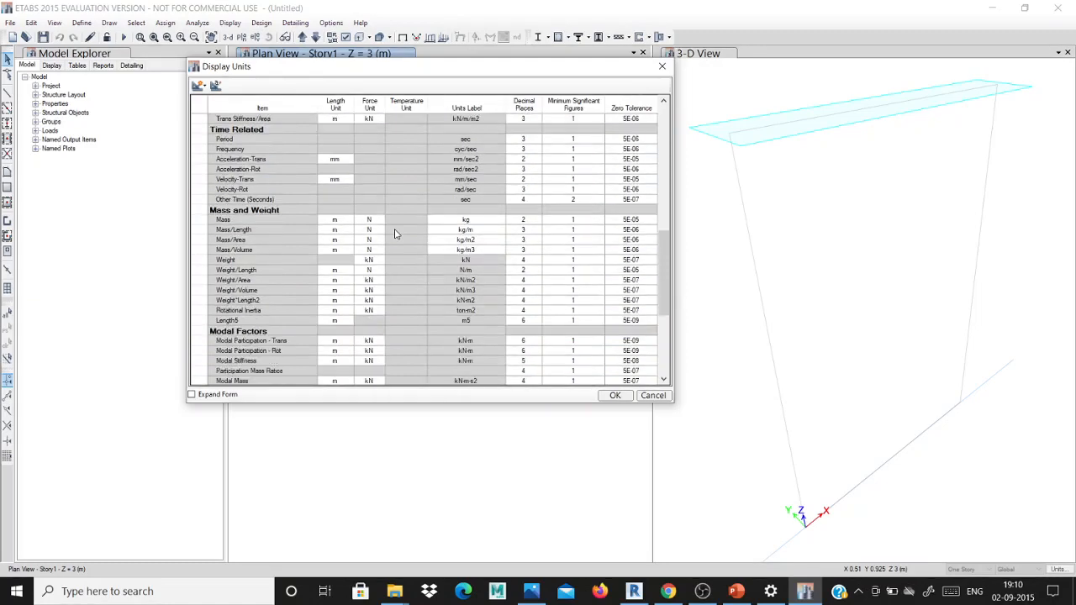
scroll(381, 271, "down", 6)
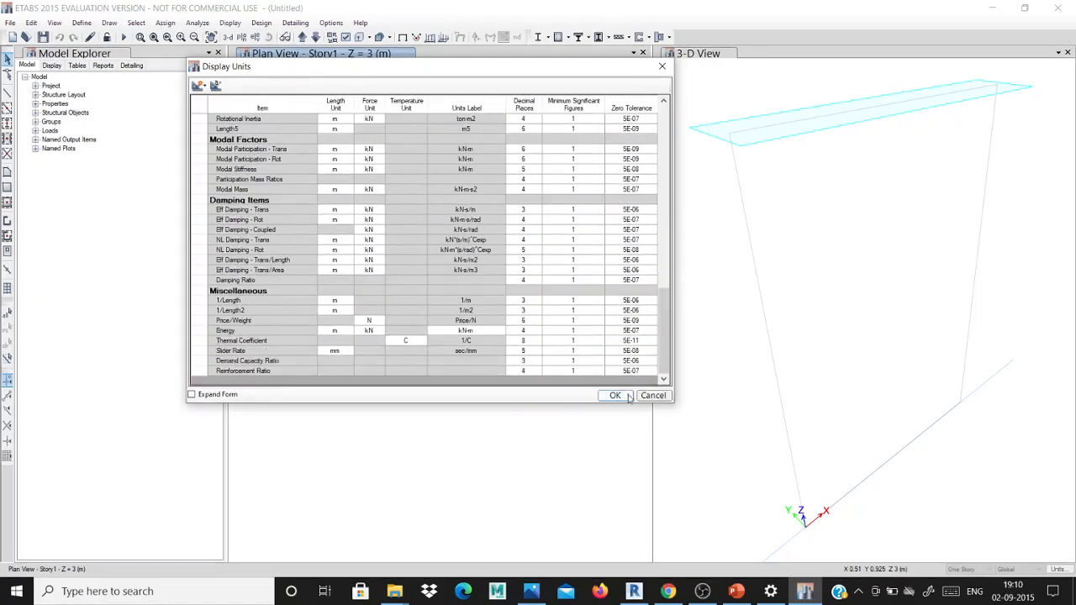
left_click(620, 396)
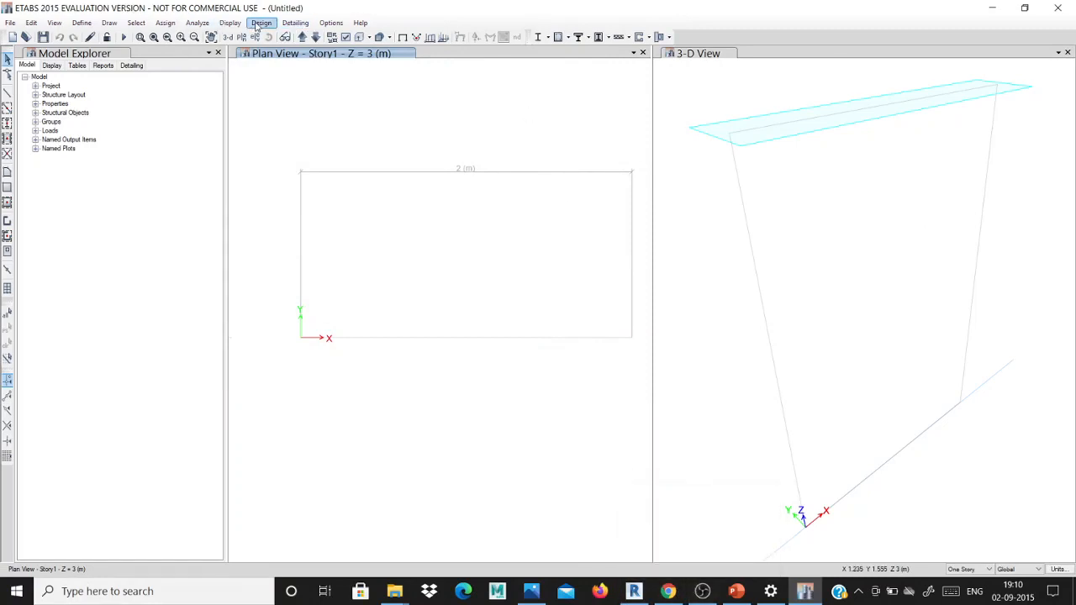
left_click(323, 25)
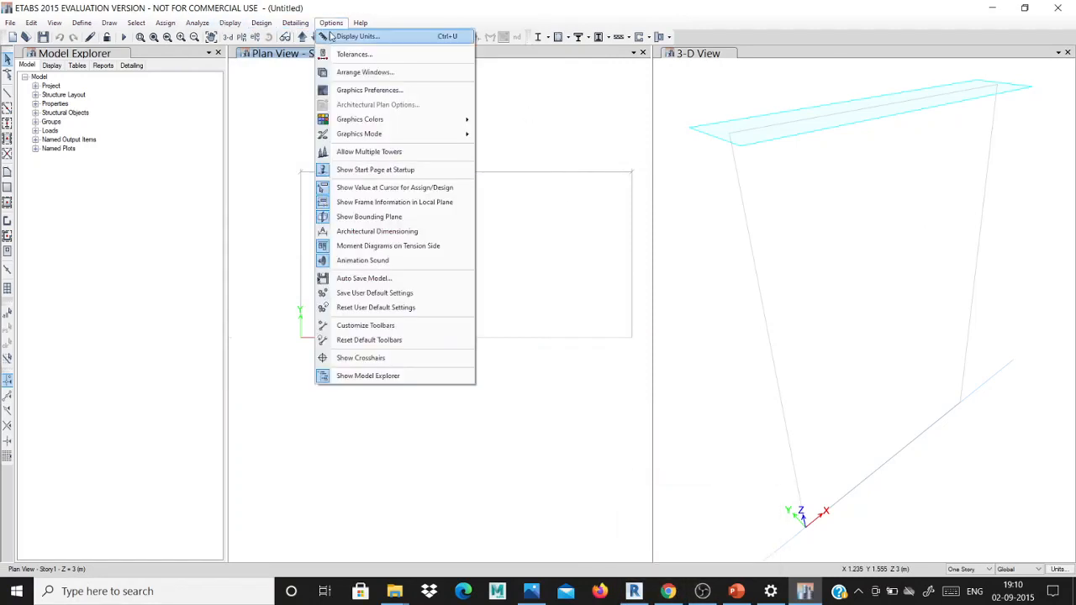
left_click(124, 598)
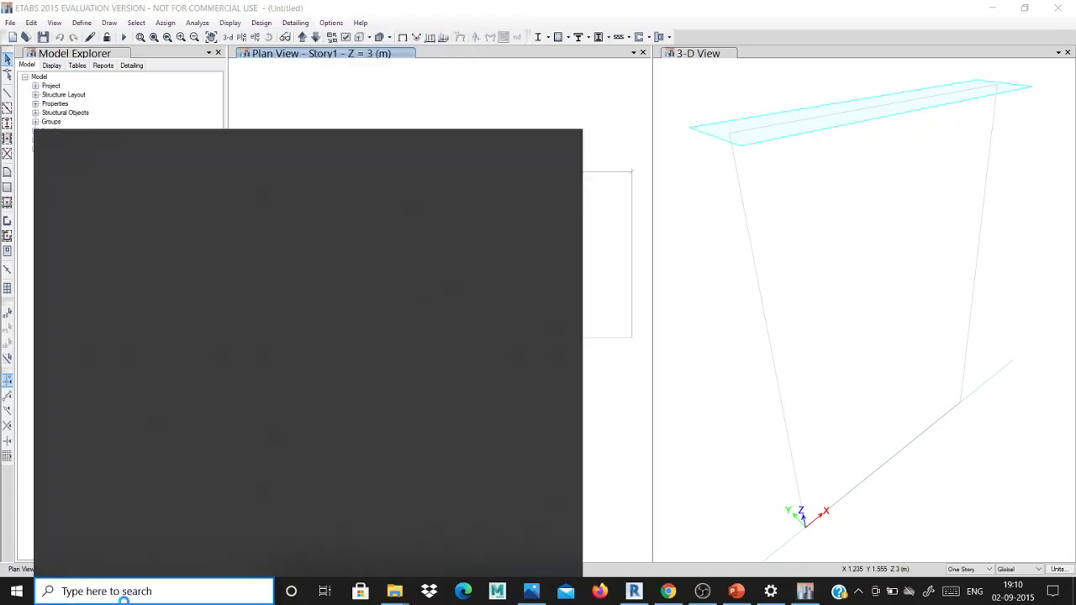
type("app")
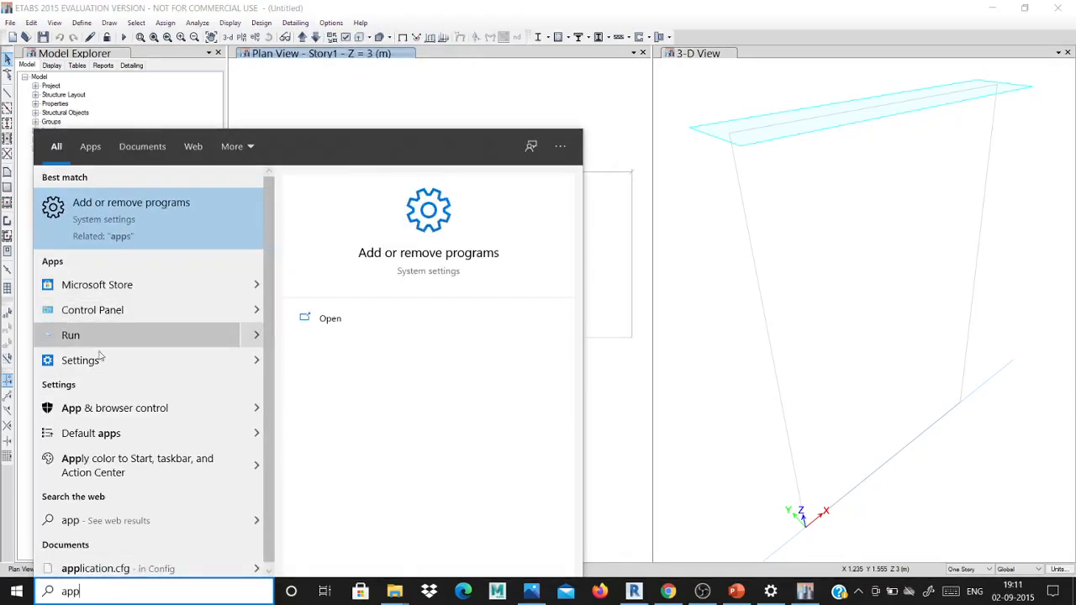
key("BackSpace")
key("BackSpace")
type("pai")
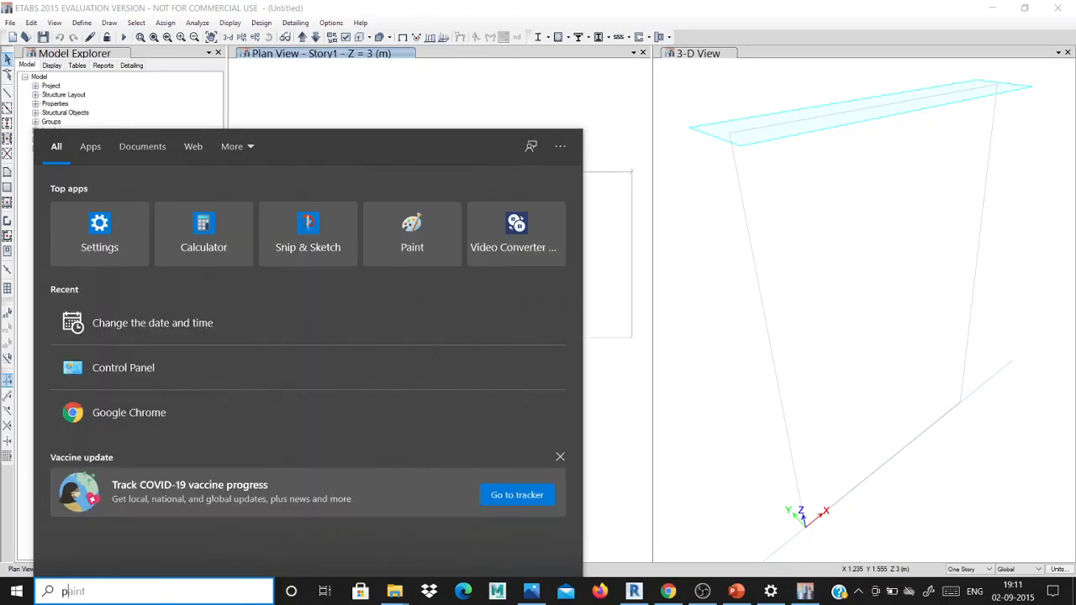
type("n")
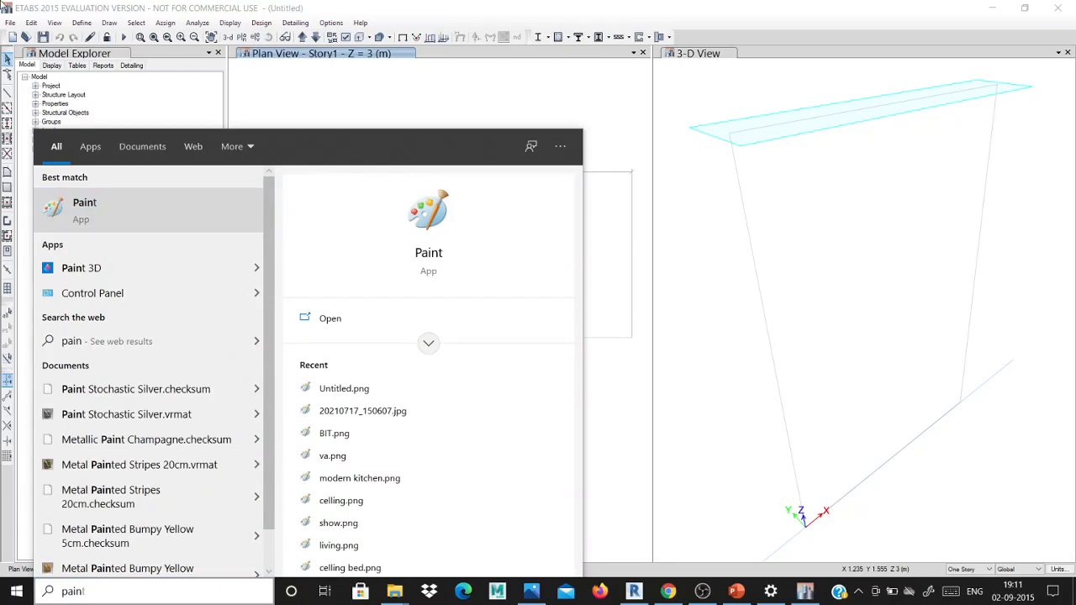
left_click(569, 95)
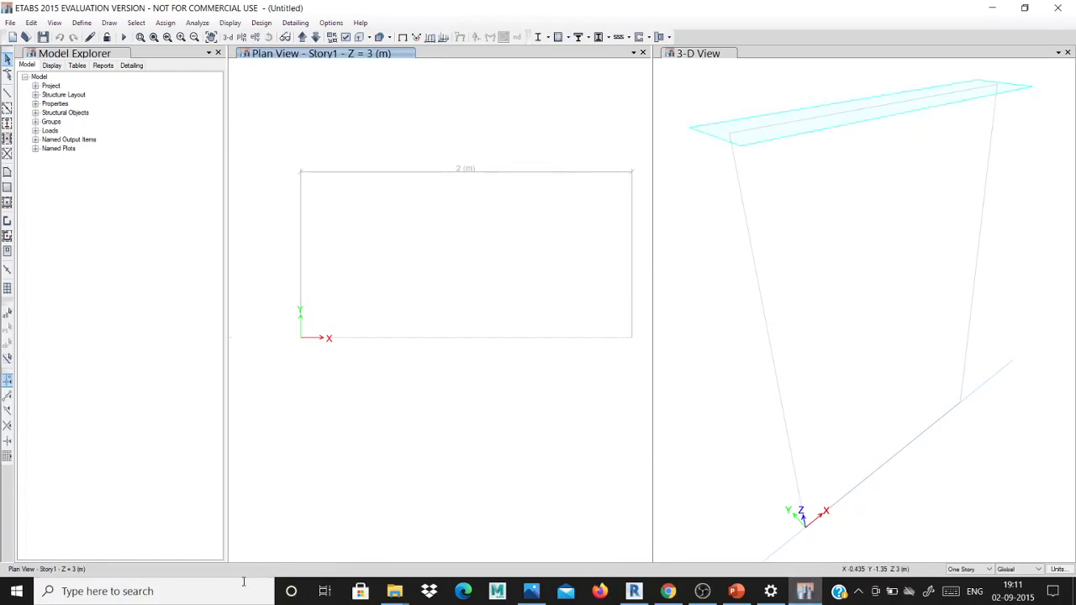
left_click(152, 590)
type("p")
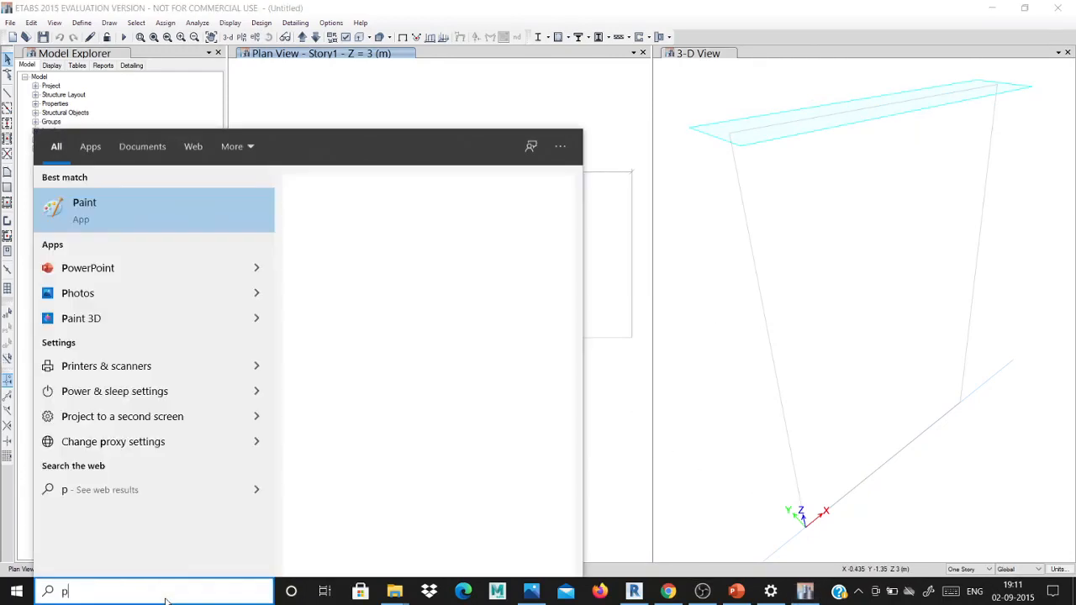
type("ain")
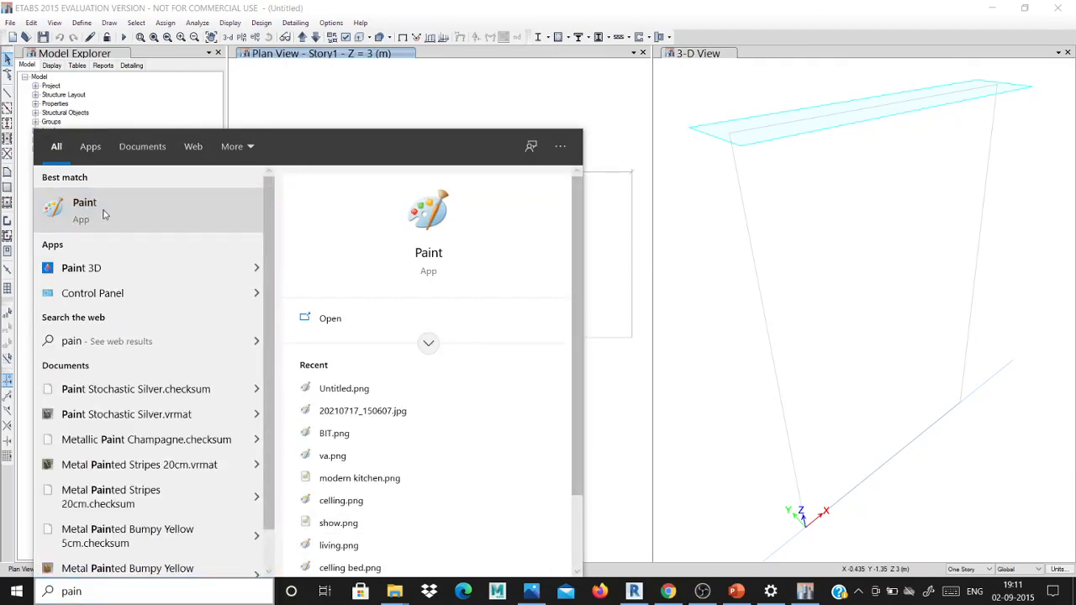
mouse_move(770, 590)
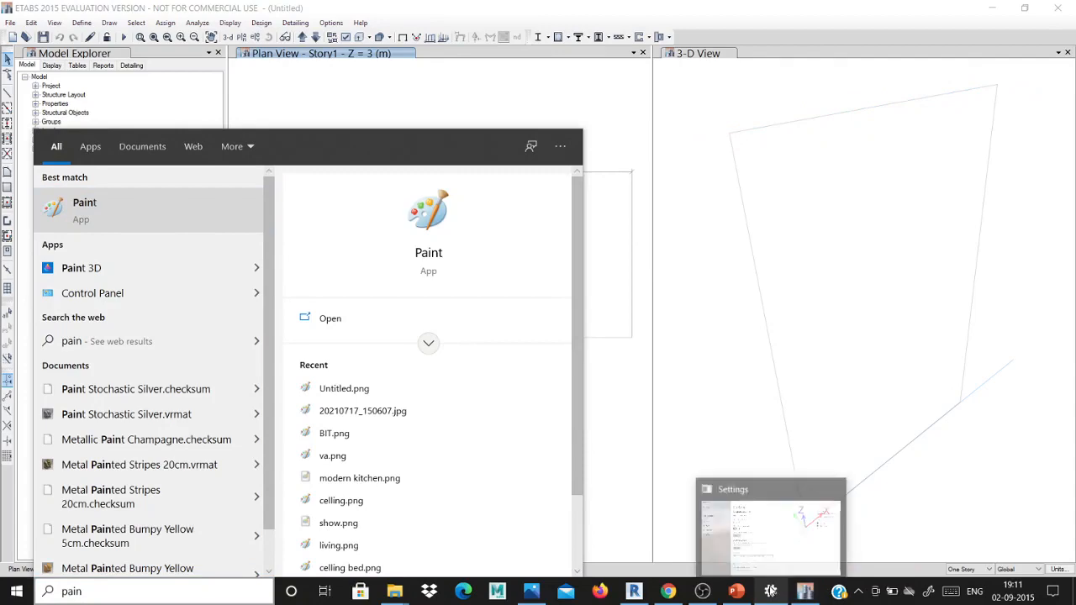
left_click(833, 423)
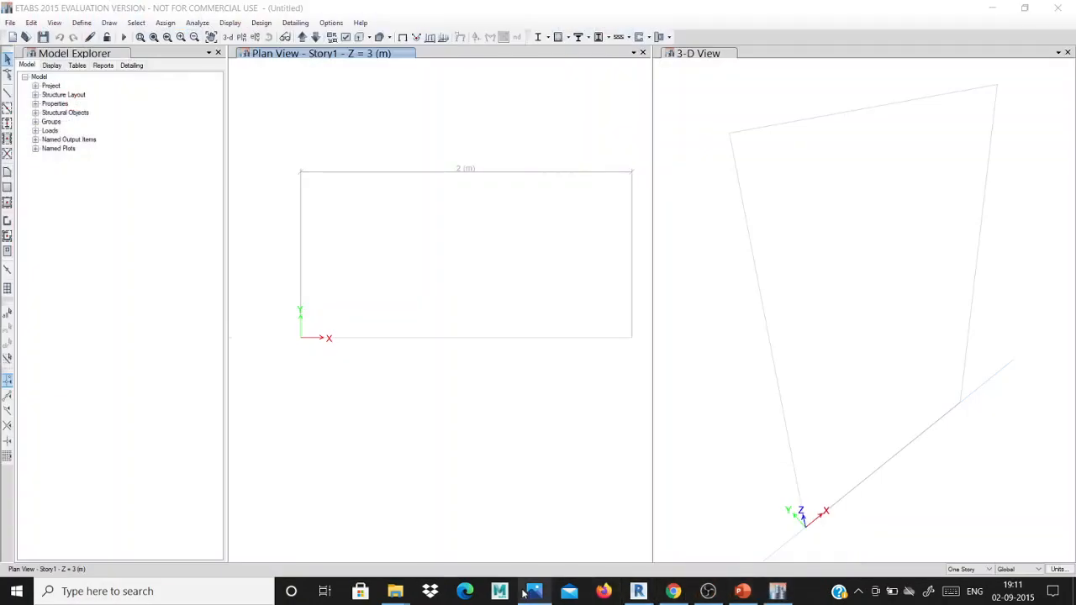
left_click(151, 591)
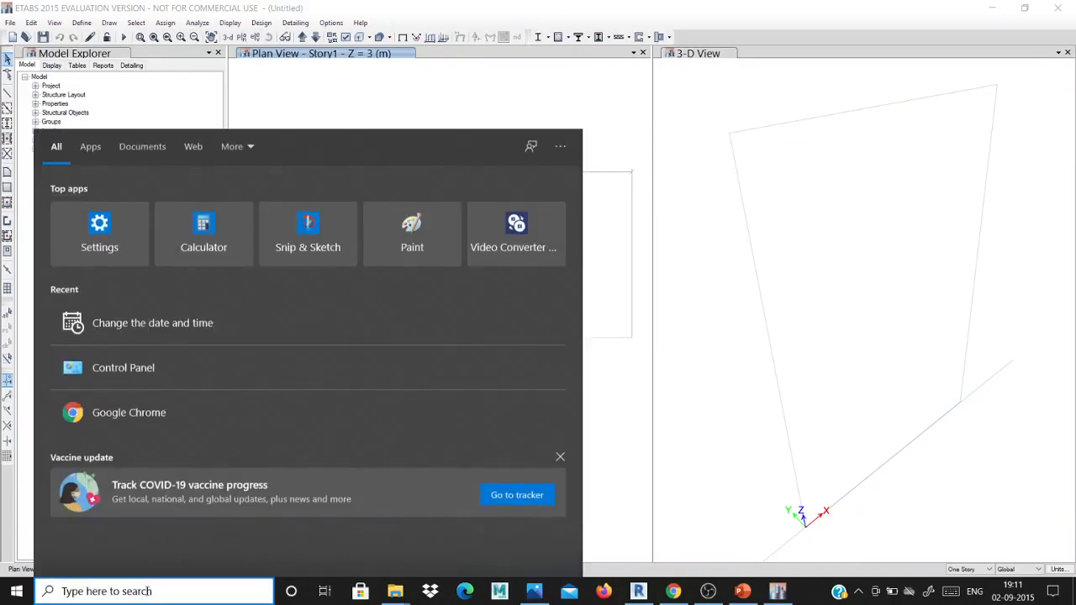
type("p")
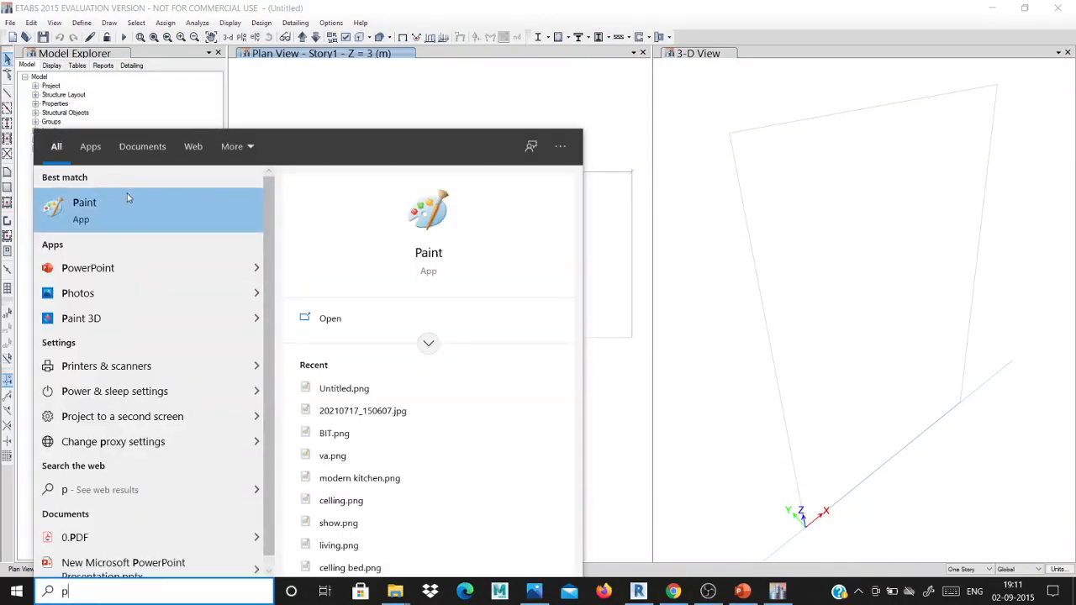
left_click(994, 6)
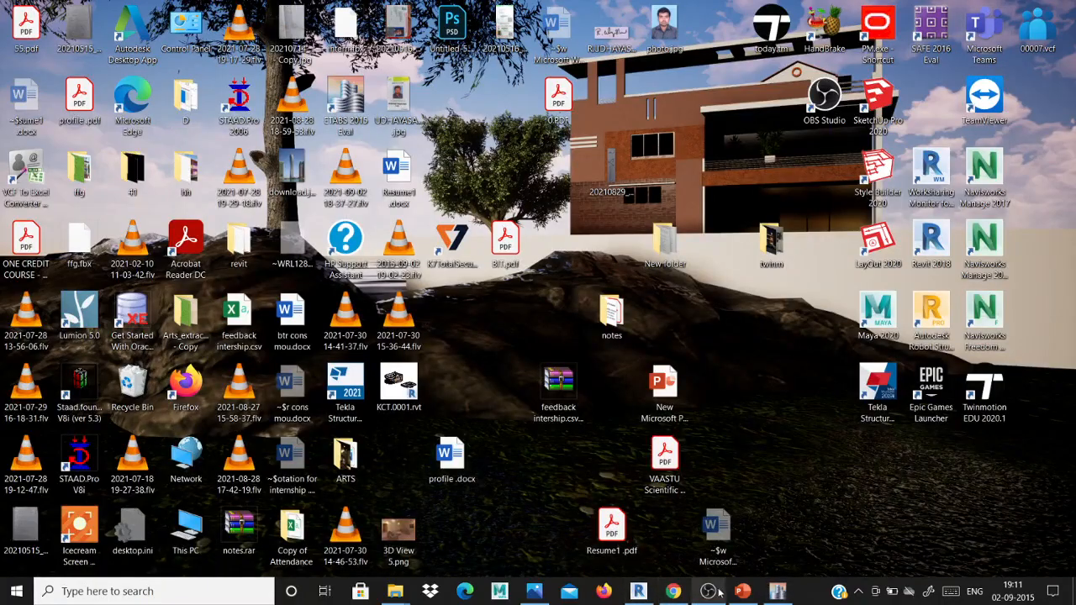
left_click(778, 590)
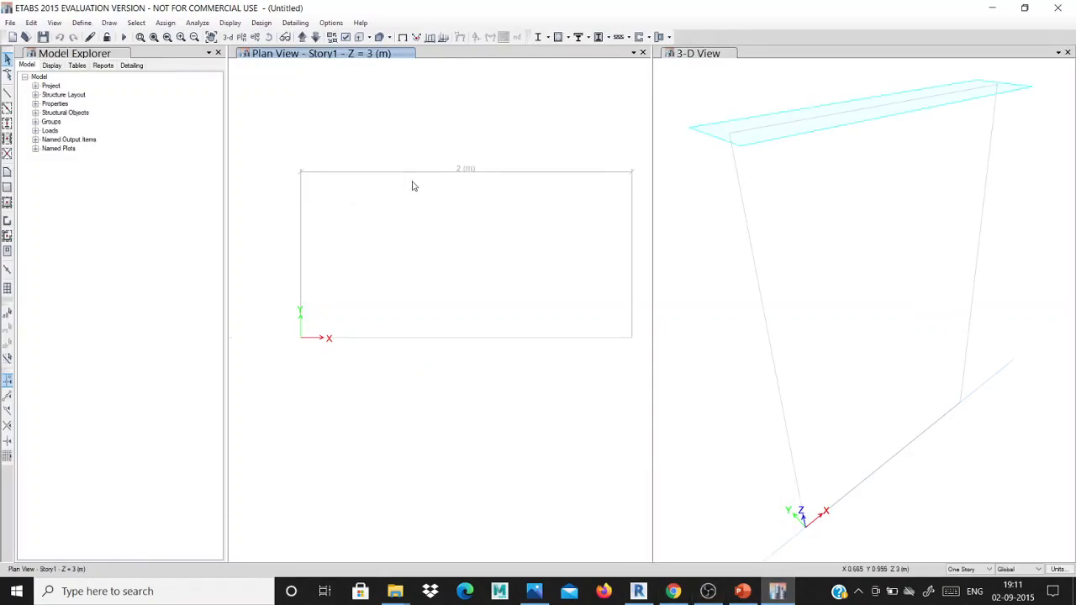
mouse_move(777, 591)
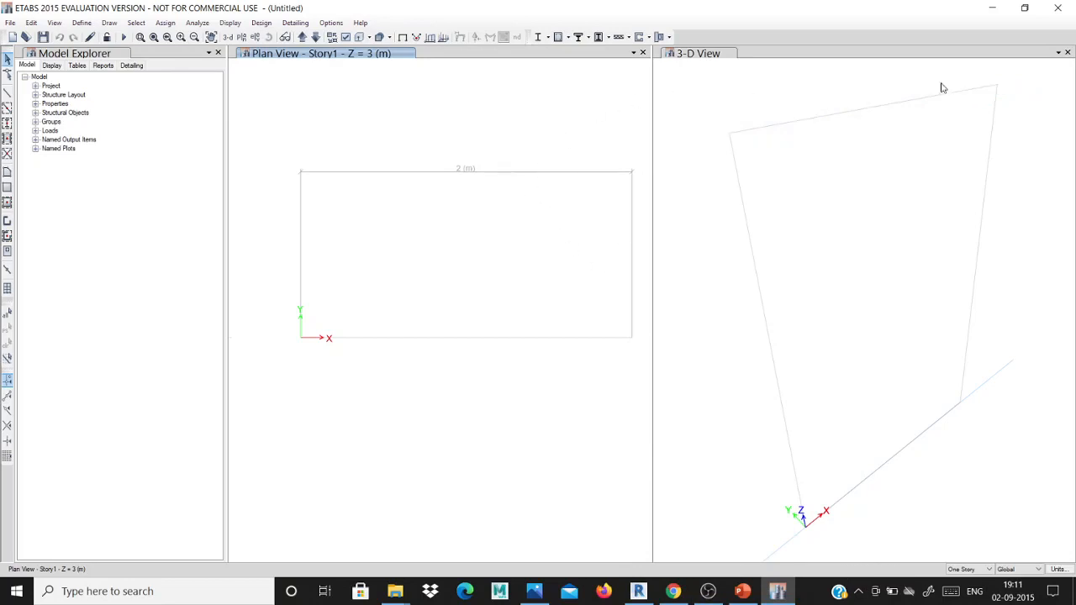
Step: Close the 3-D view and add it again beside the plan view
left_click(1067, 52)
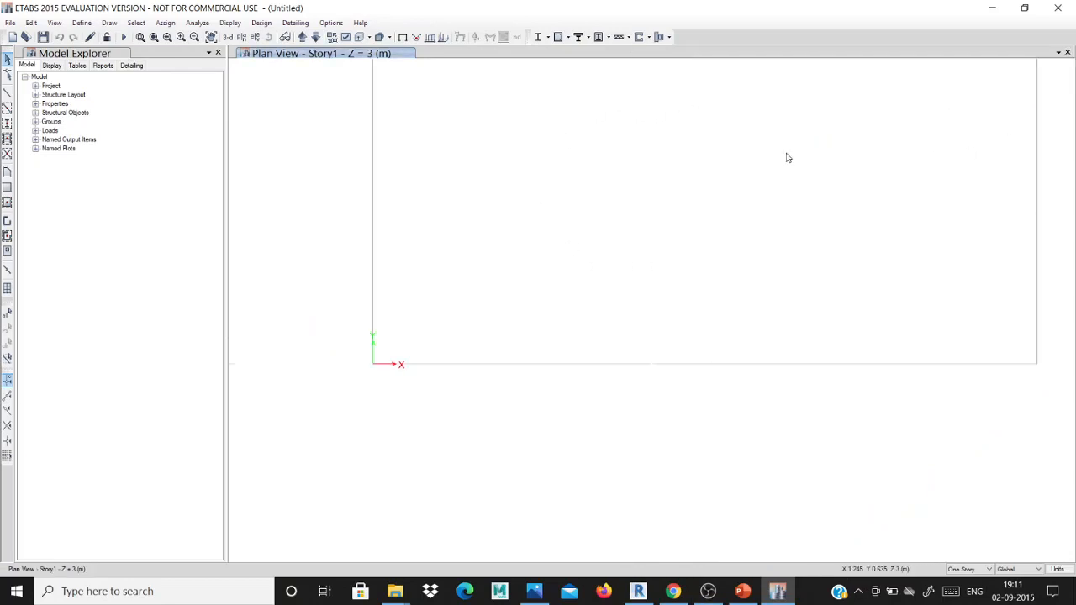
scroll(546, 198, "down", 8)
scroll(533, 155, "up", 5)
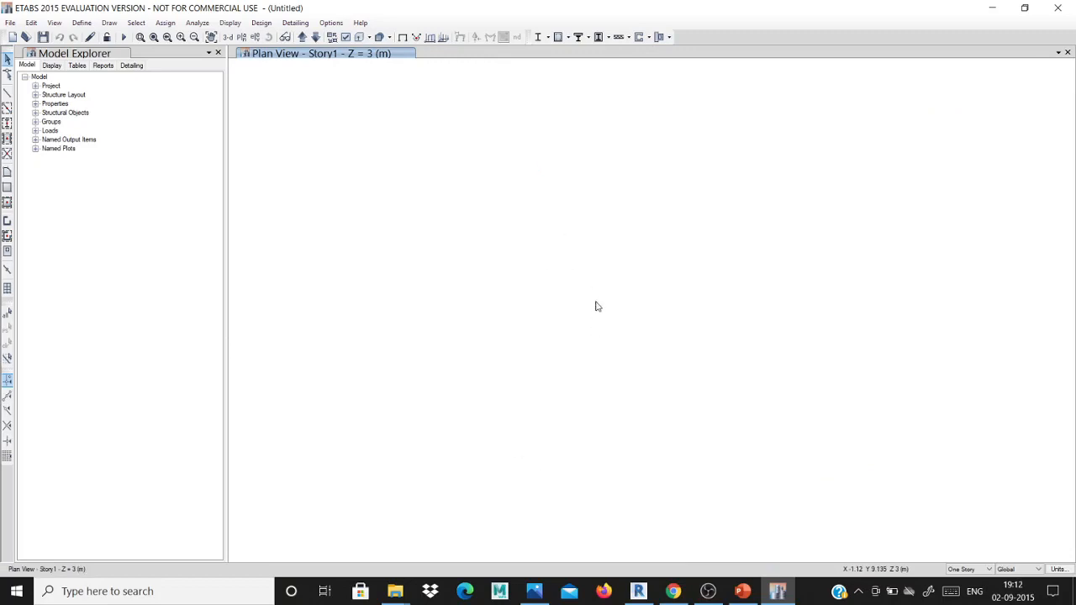
scroll(577, 298, "down", 5)
scroll(617, 402, "up", 5)
scroll(493, 172, "down", 5)
scroll(500, 171, "down", 5)
left_click(529, 203)
scroll(508, 153, "up", 5)
left_click(1060, 53)
left_click(1004, 76)
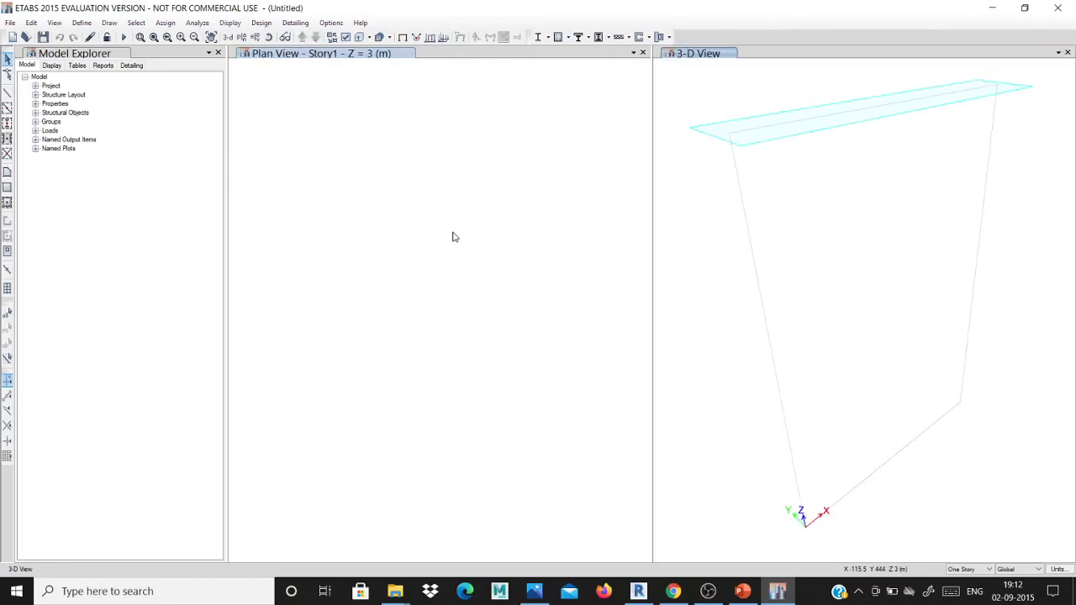
Step: Reset the plan window to the default plan view of Story1
scroll(452, 233, "down", 5)
right_click(452, 181)
left_click(427, 165)
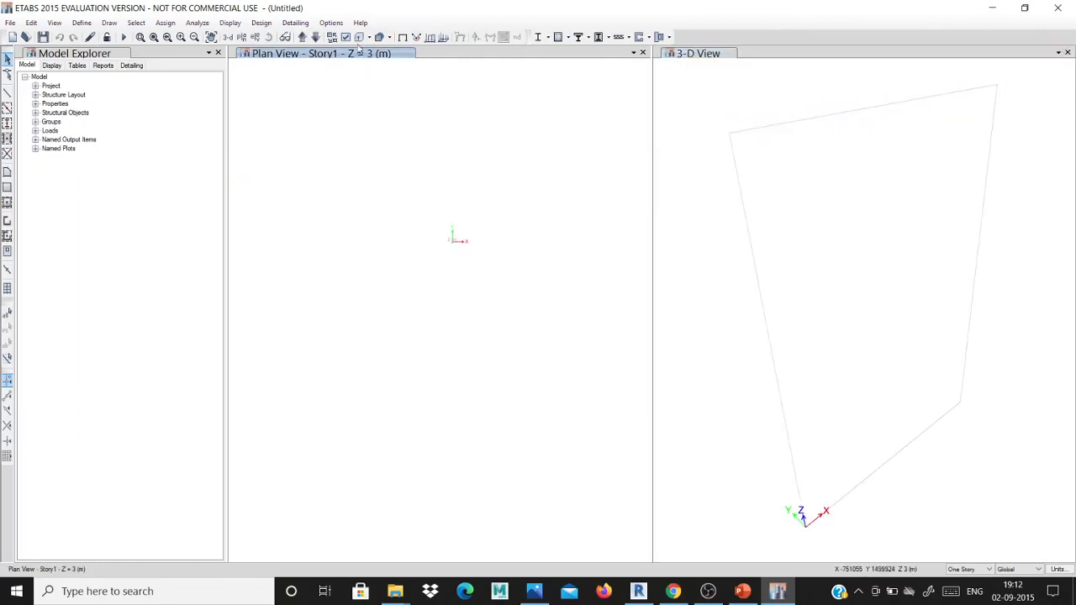
left_click(242, 37)
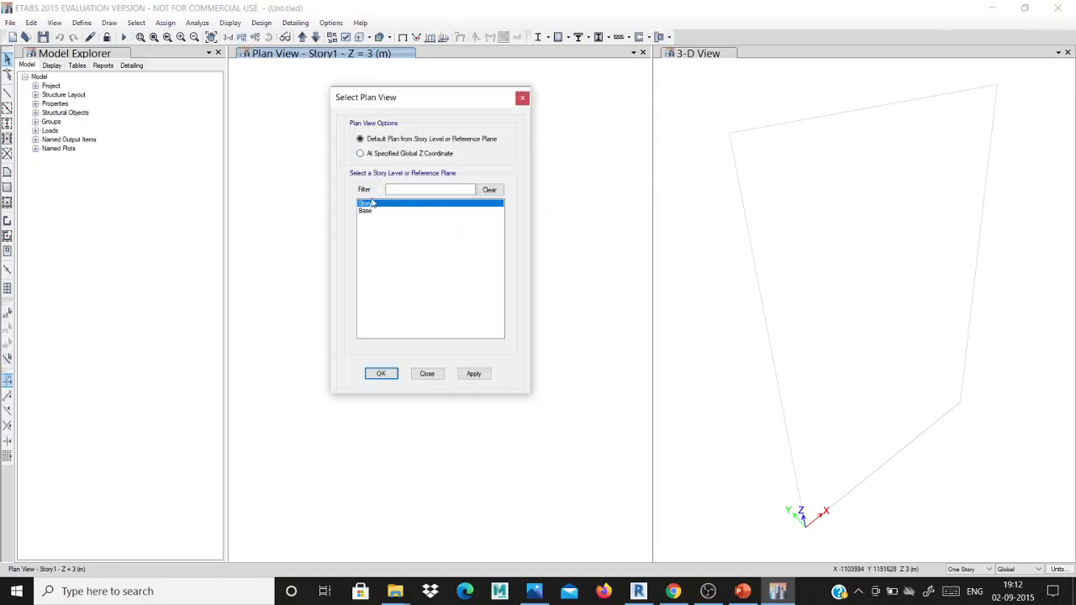
left_click(380, 373)
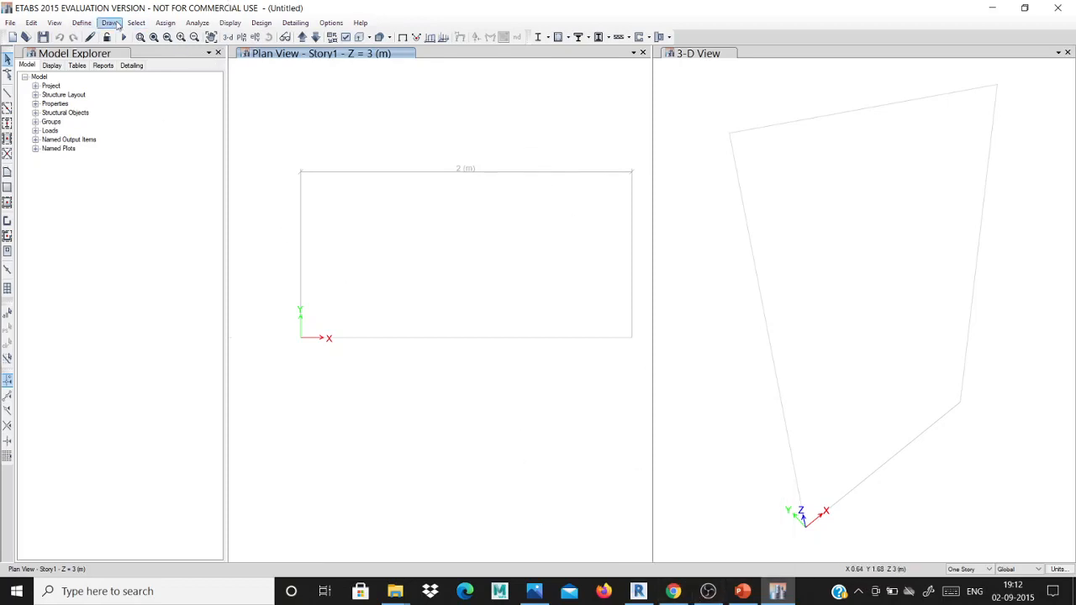
Step: Start a new material property in the material definitions and set its region to India
left_click(84, 23)
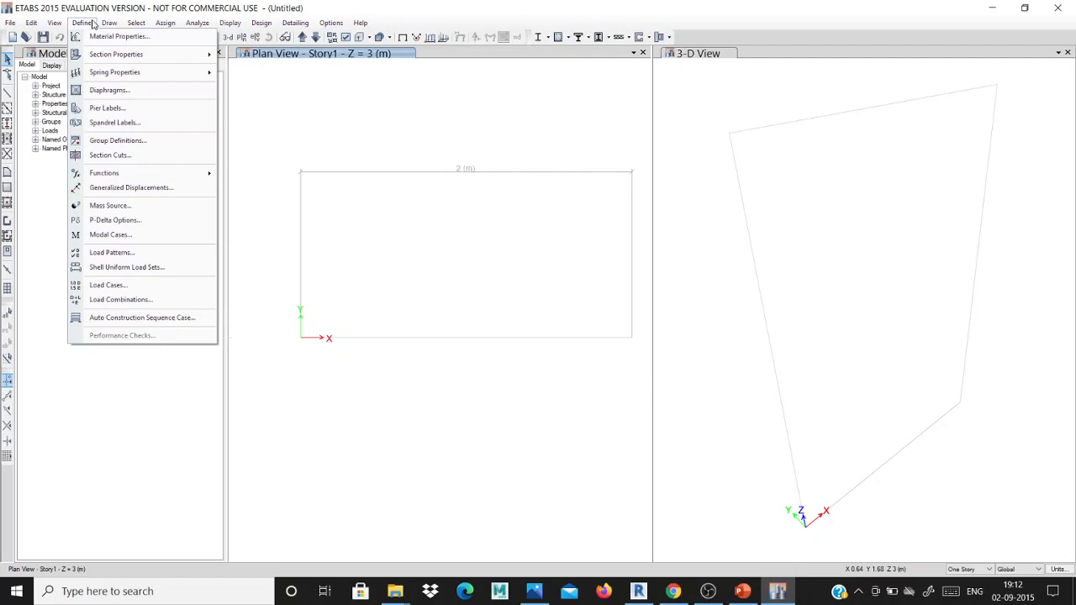
left_click(92, 23)
left_click(92, 22)
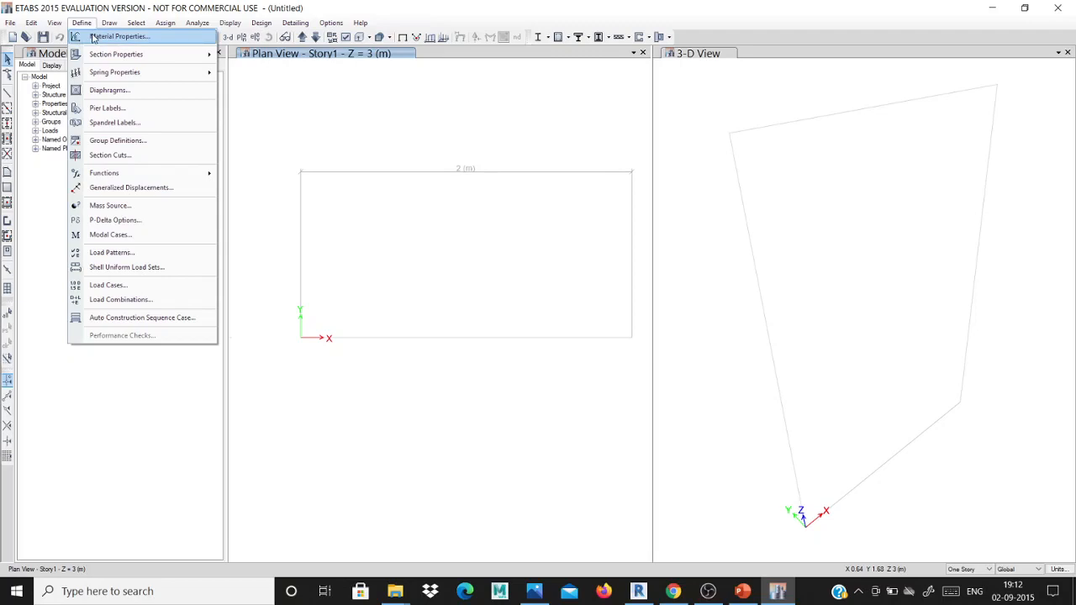
left_click(94, 37)
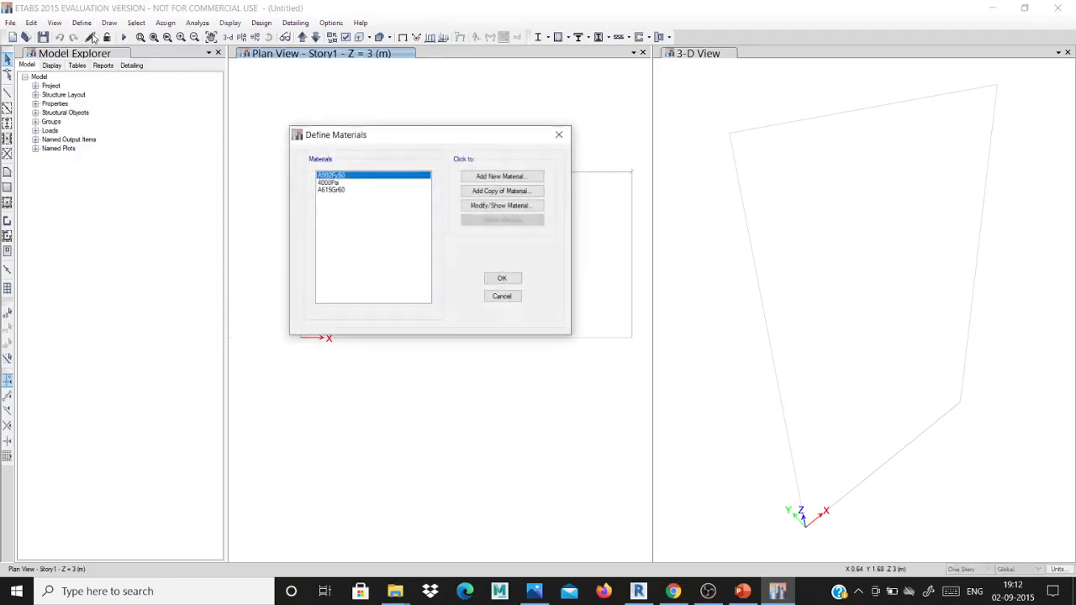
left_click_drag(434, 141, 408, 131)
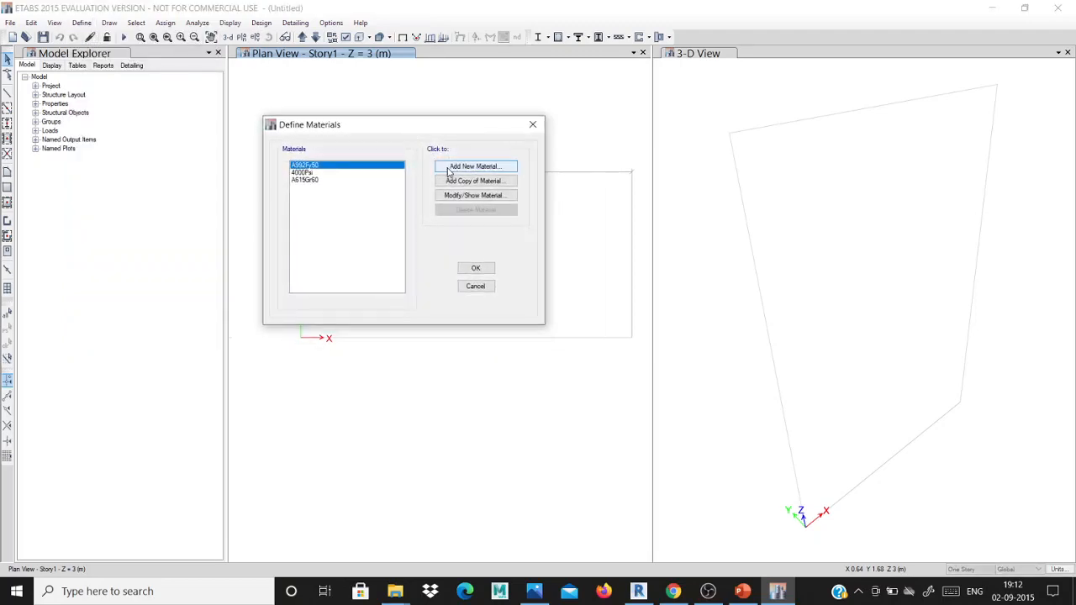
left_click(448, 169)
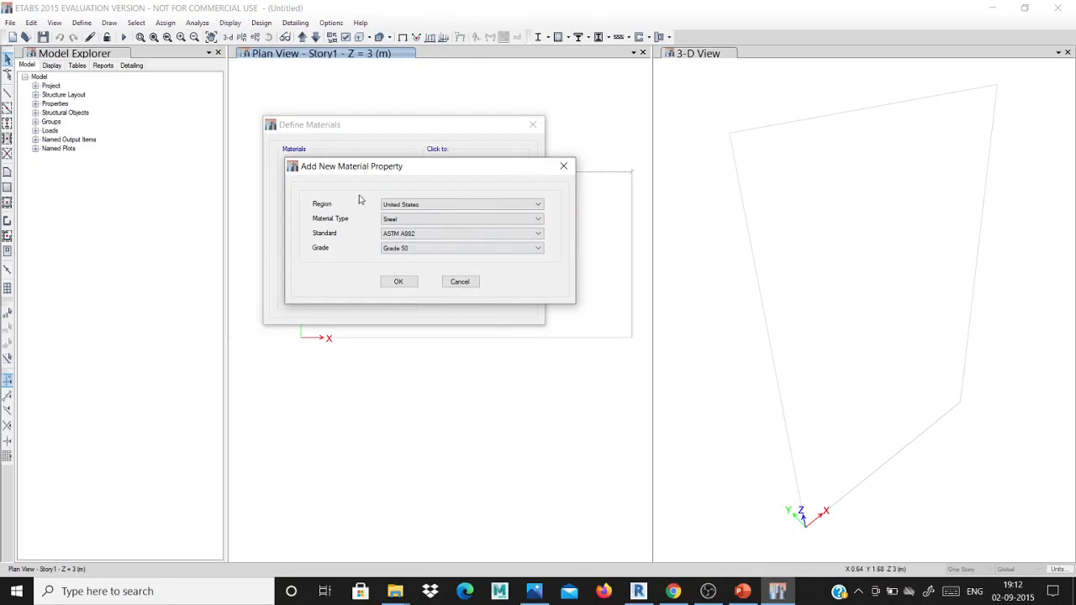
left_click(434, 207)
left_click(439, 229)
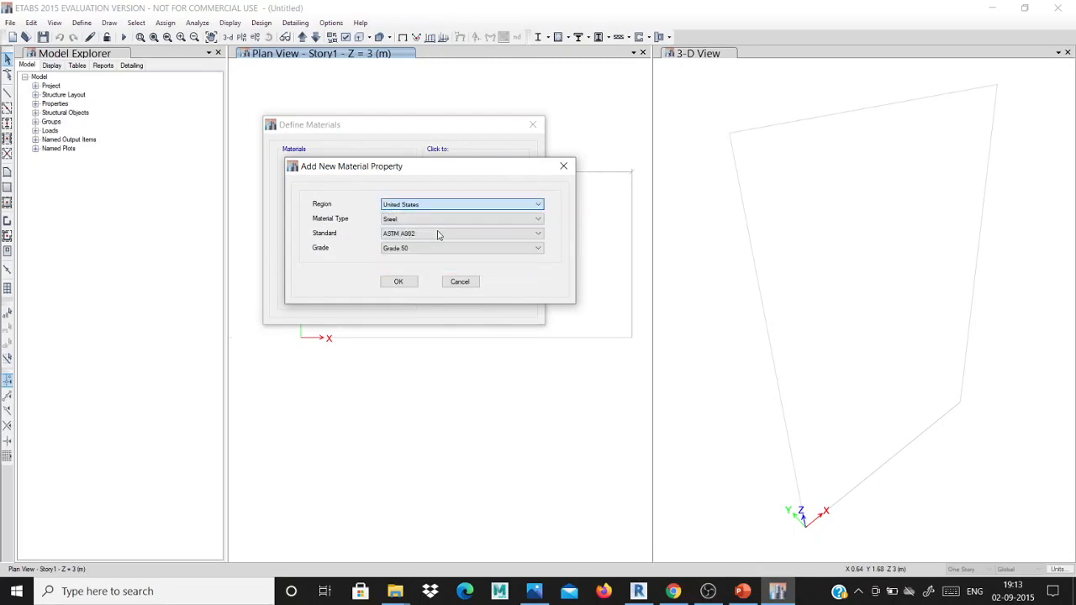
Step: Set the new material's type to Concrete and its grade to M20, keep its default properties and accept the material definitions
left_click(399, 220)
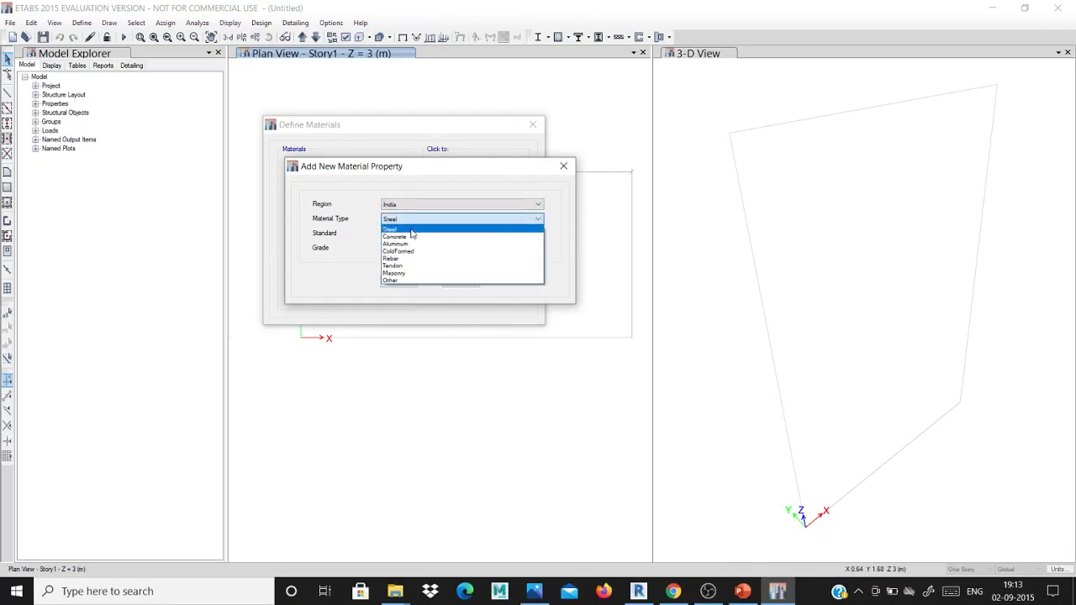
left_click(408, 241)
left_click(405, 248)
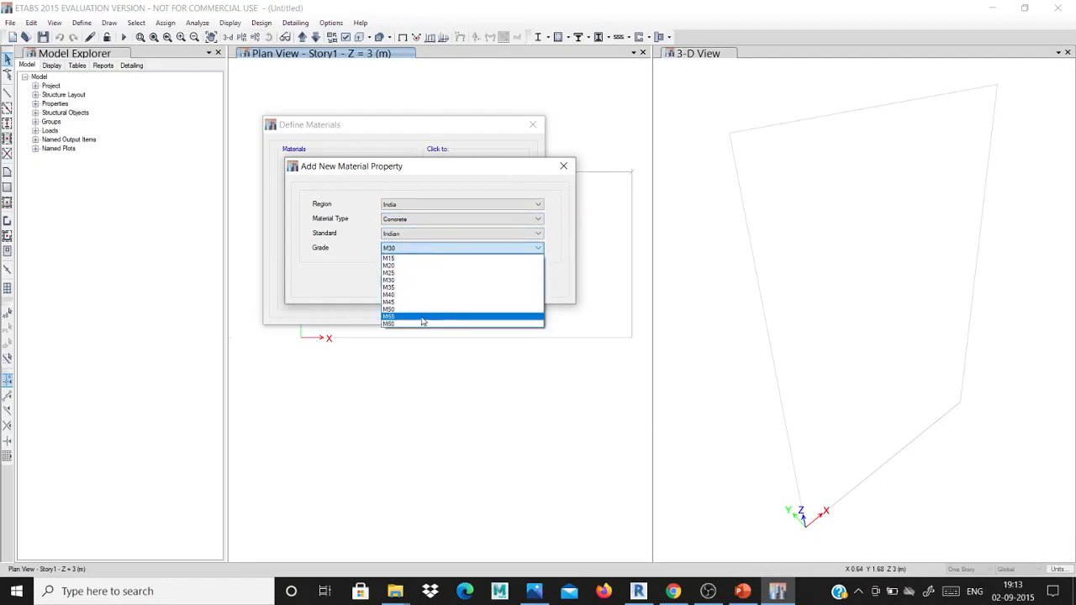
left_click(413, 266)
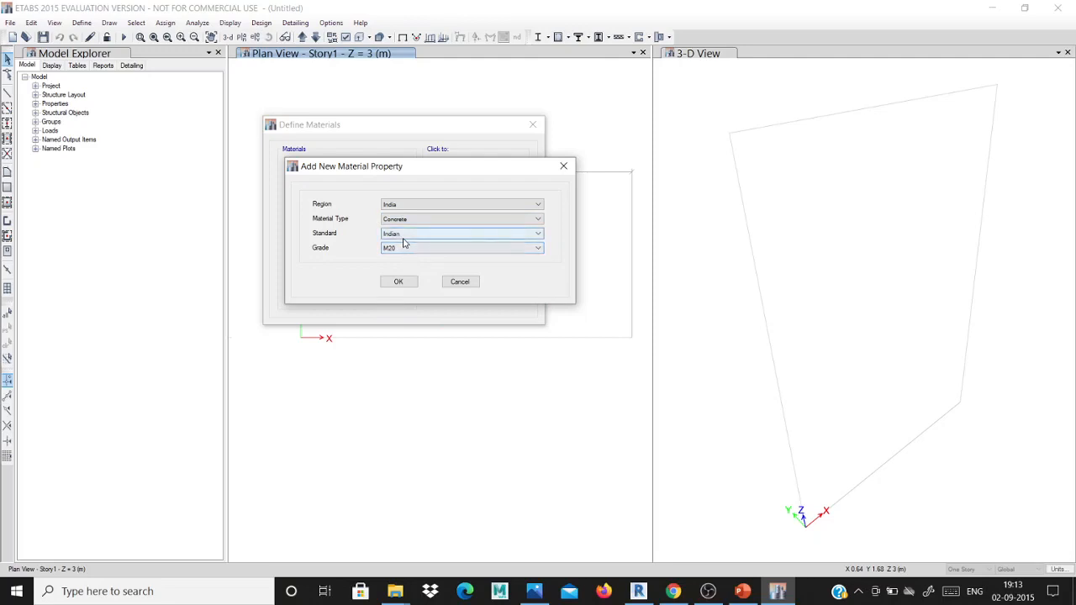
left_click(400, 282)
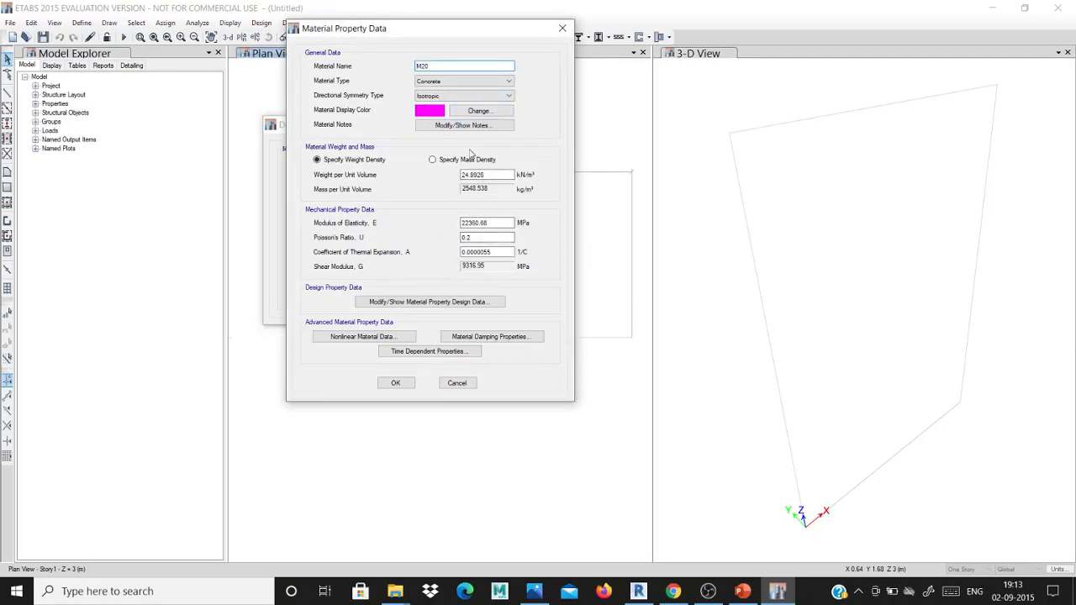
left_click(398, 383)
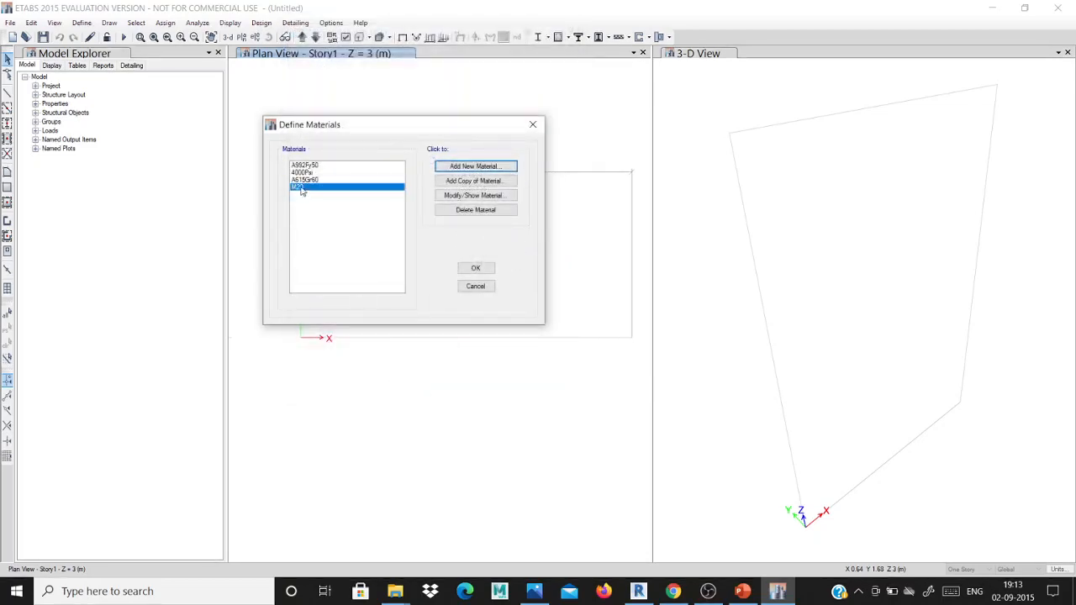
left_click(473, 268)
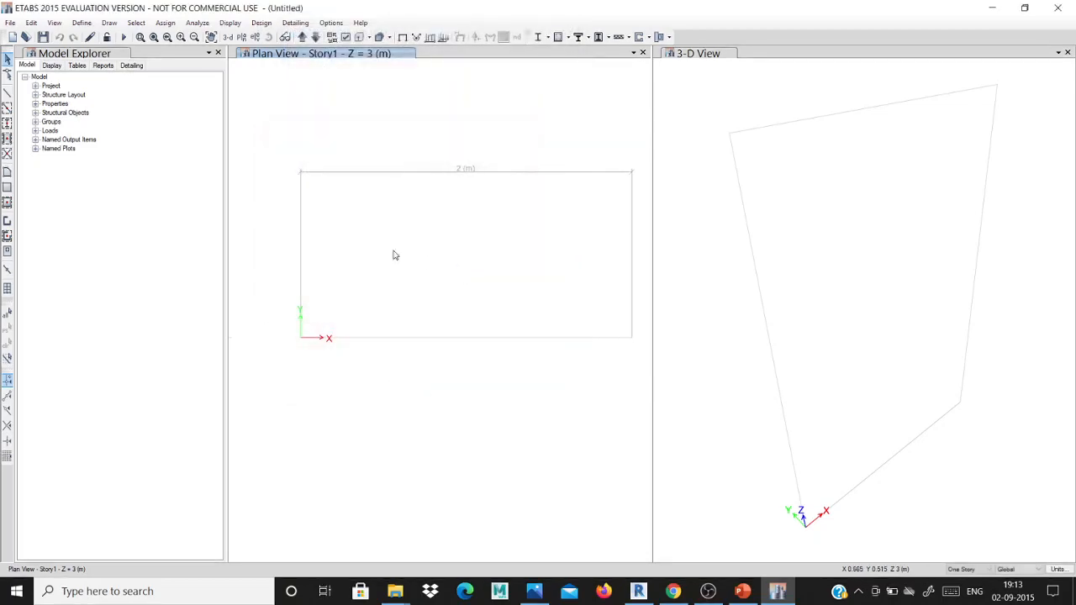
Step: Add an Indian Rebar material of HYSD Grade 500 with its default properties and accept the material definitions
left_click(81, 22)
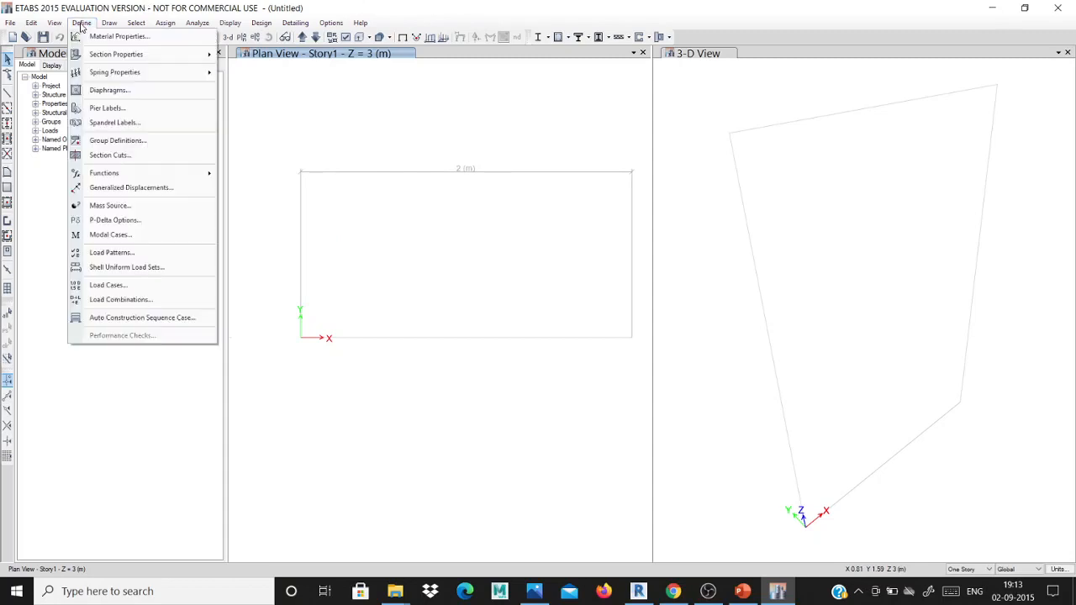
left_click(108, 37)
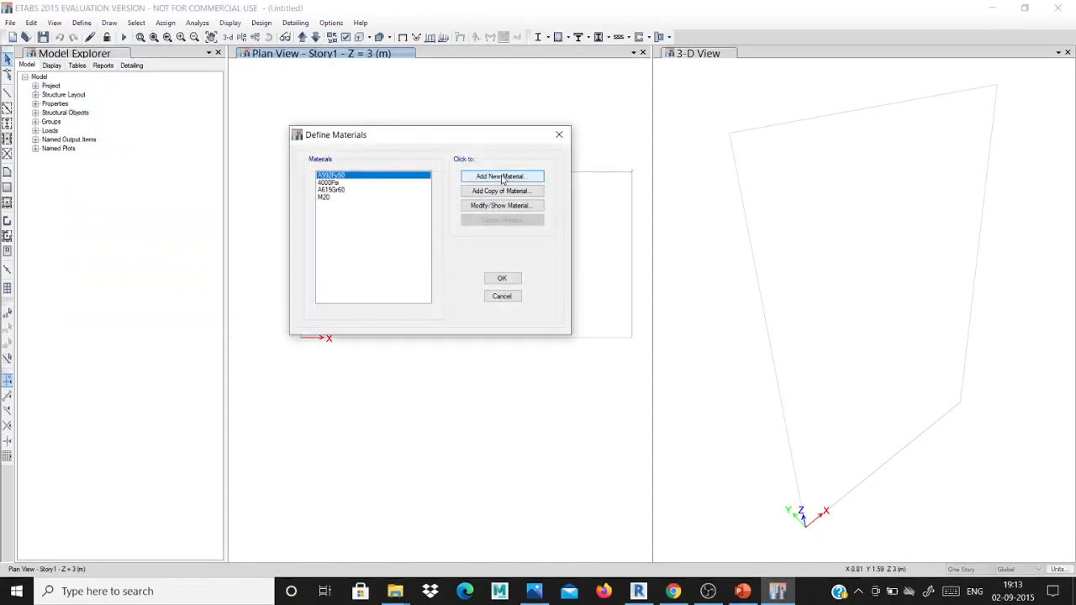
left_click(501, 177)
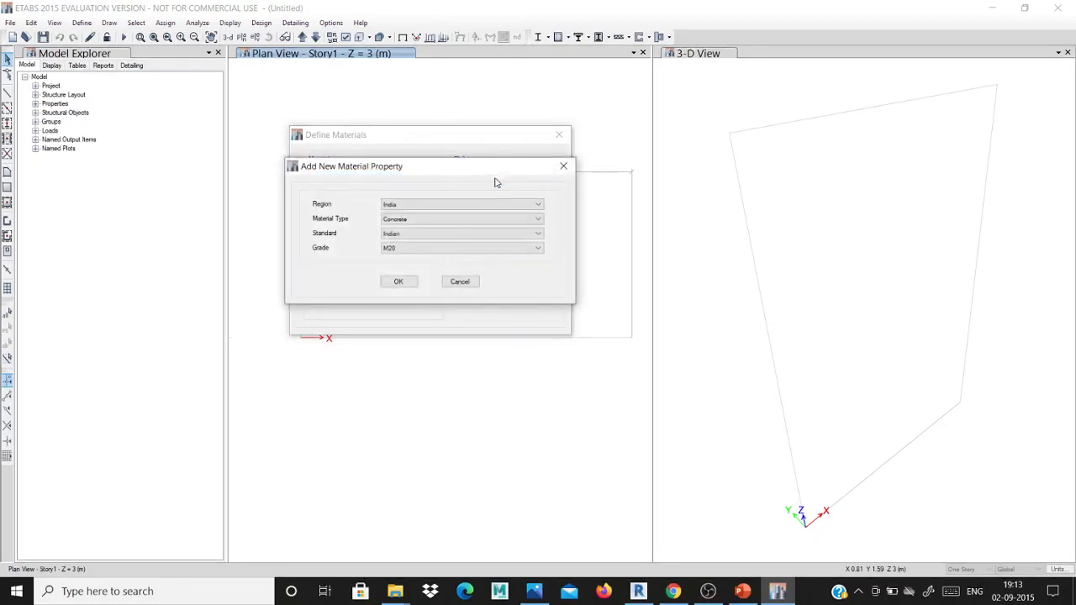
left_click(395, 219)
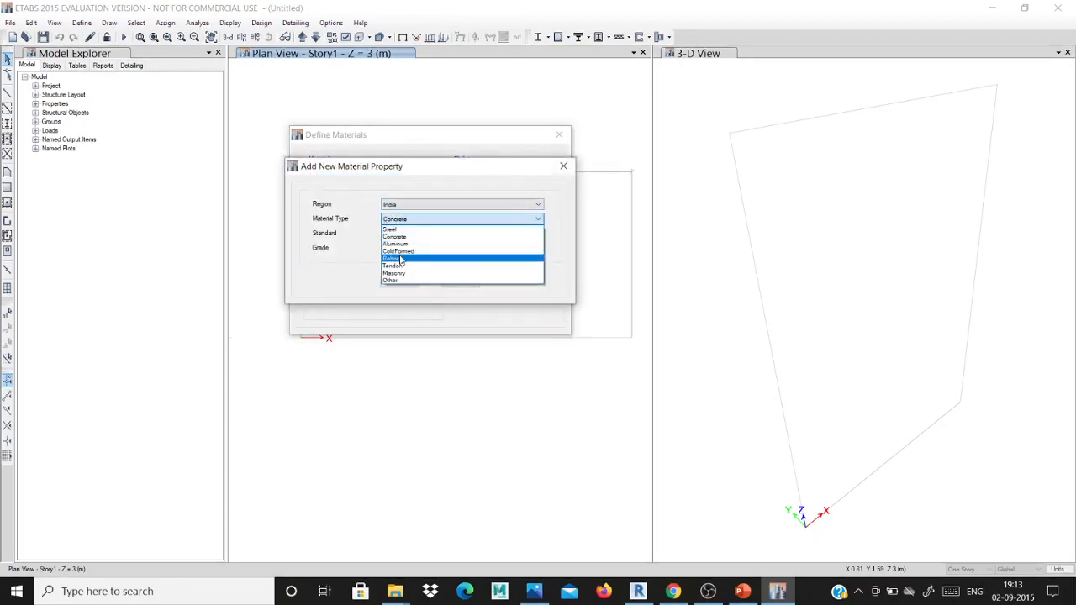
left_click(401, 260)
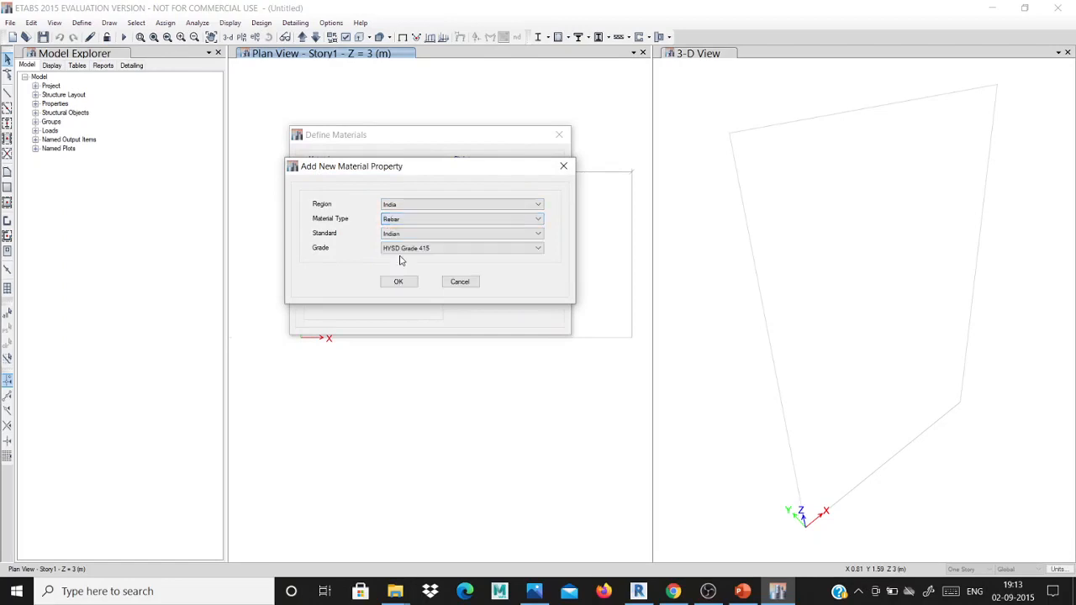
left_click(531, 249)
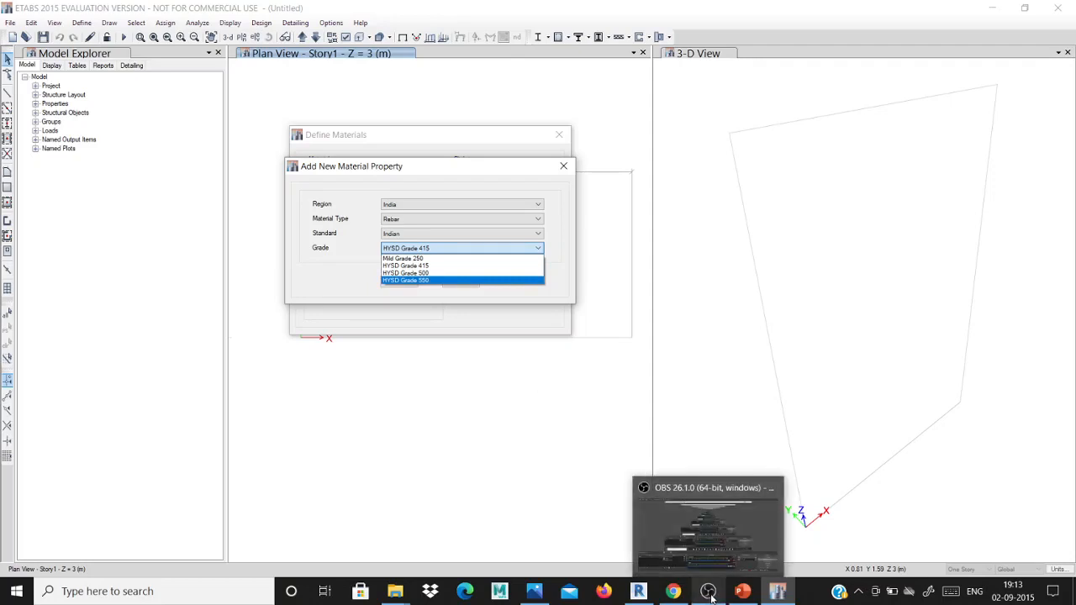
left_click(433, 274)
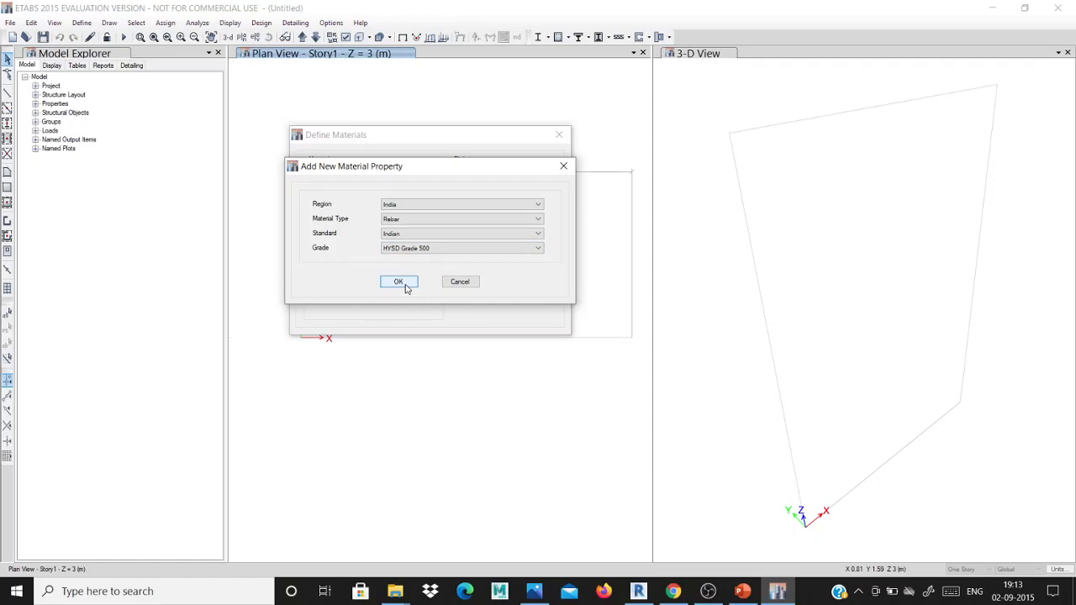
left_click(400, 283)
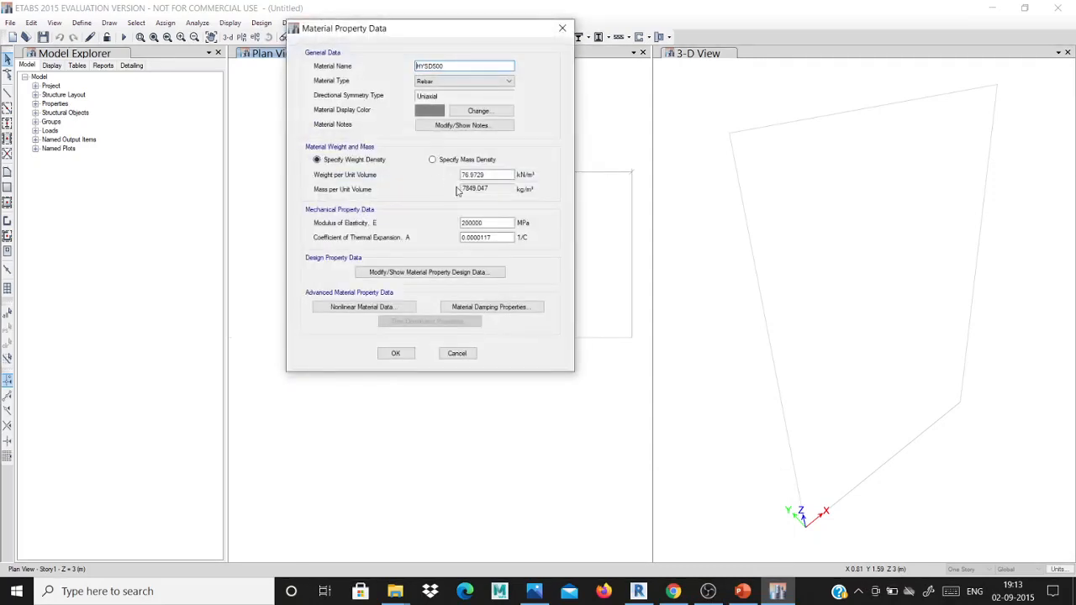
left_click(486, 175)
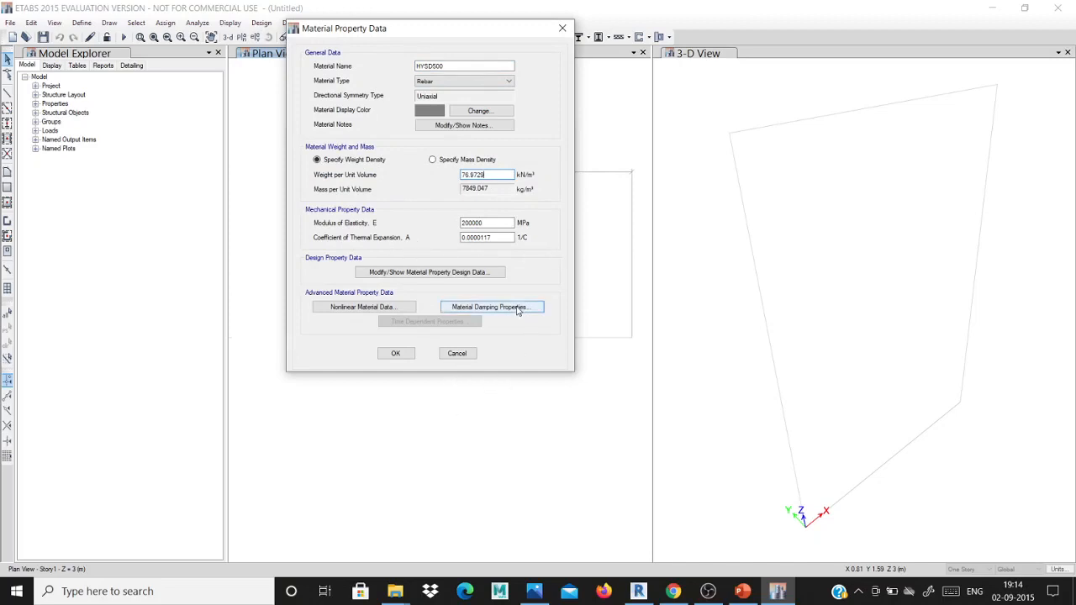
left_click(402, 354)
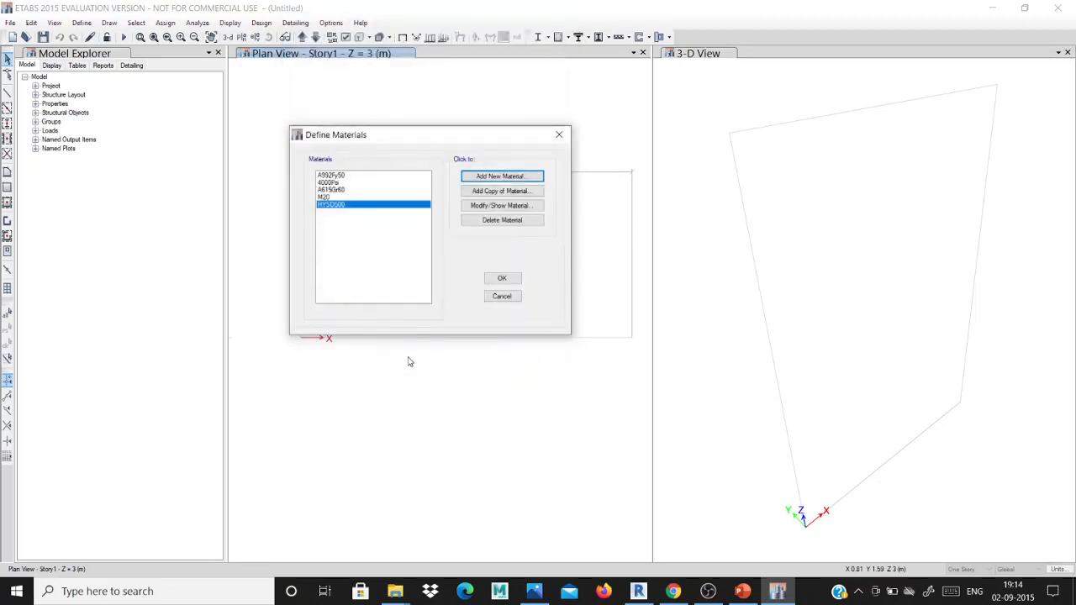
left_click(508, 279)
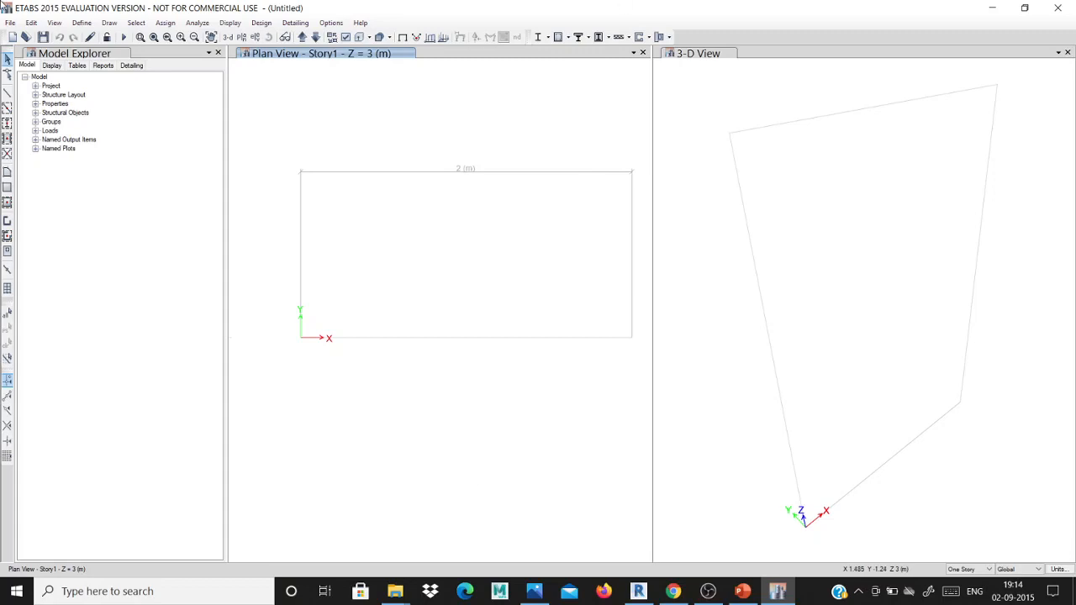
Step: Add a new frame section property with the Concrete Rectangular shape
left_click(80, 22)
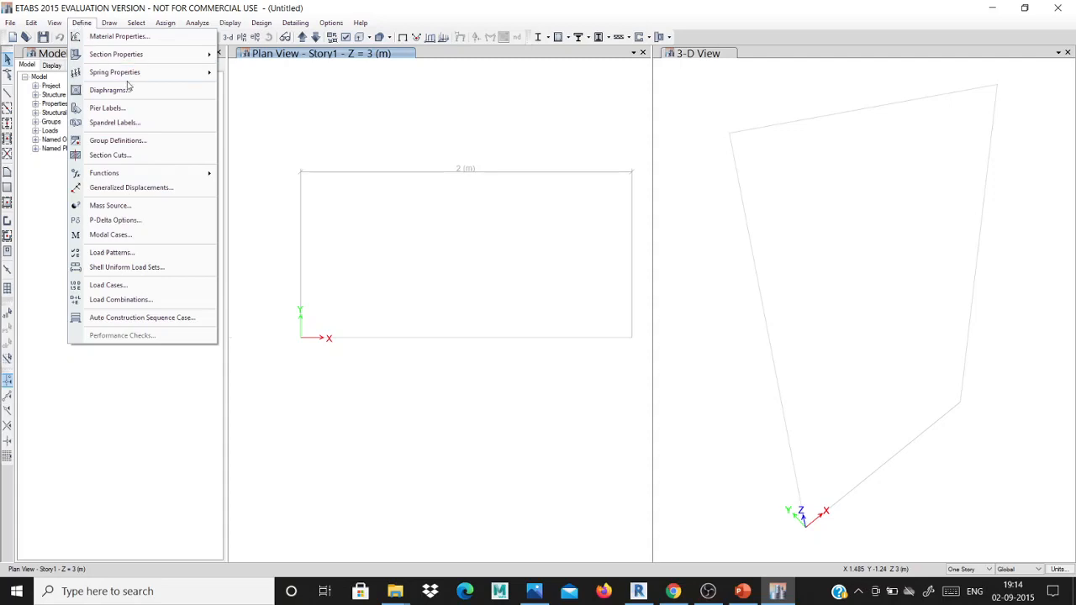
mouse_move(131, 62)
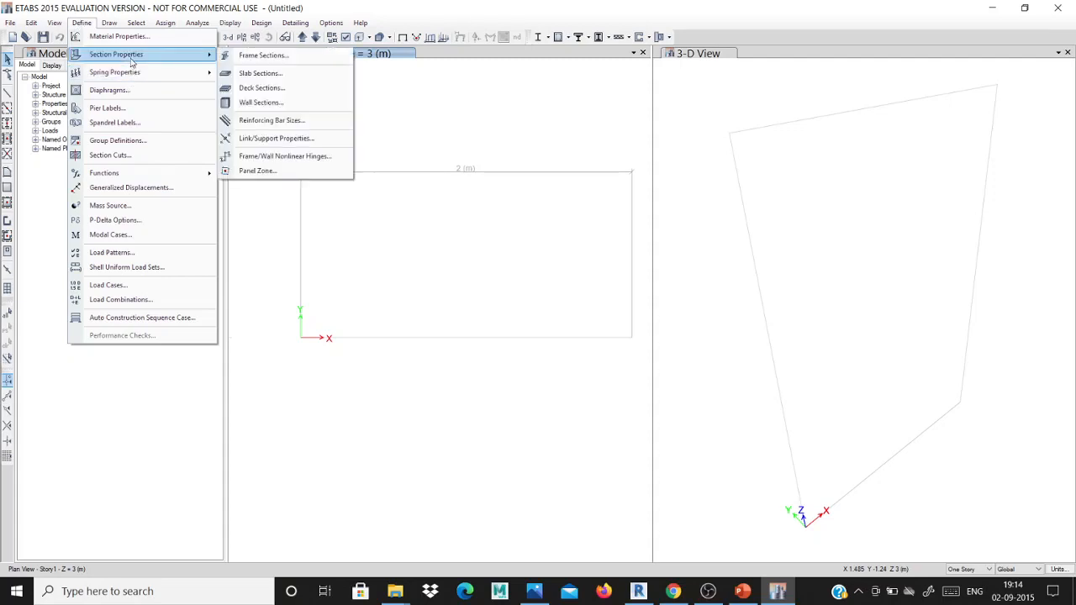
left_click(238, 56)
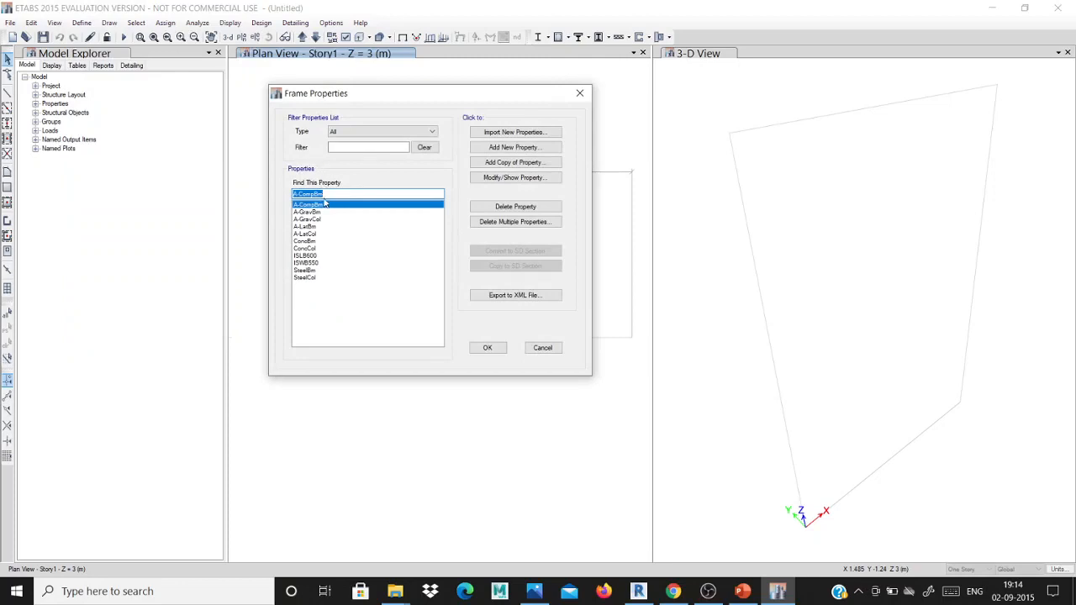
left_click(497, 149)
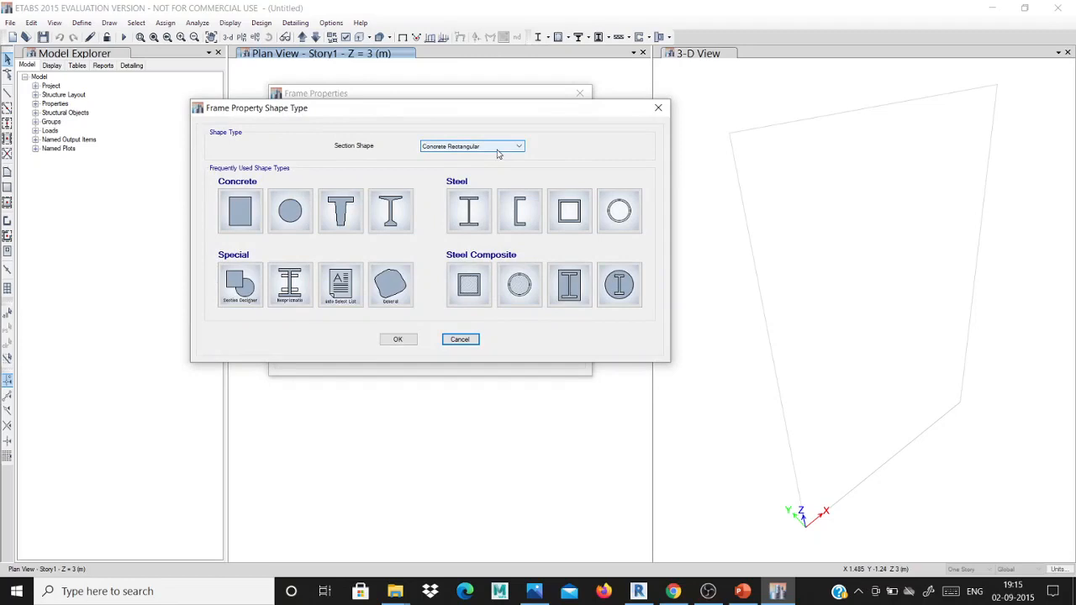
left_click(246, 199)
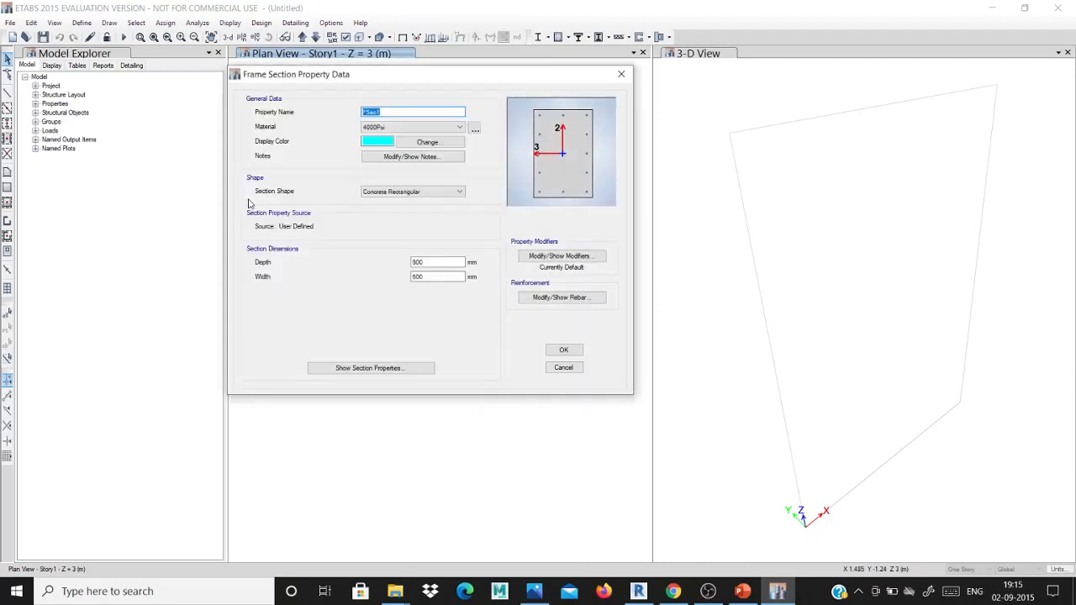
Step: Name the frame section "beam 230 x 380", assign it the M20 material, and keep the Concrete Rectangular shape
type("beam 230 x 380")
left_click(389, 128)
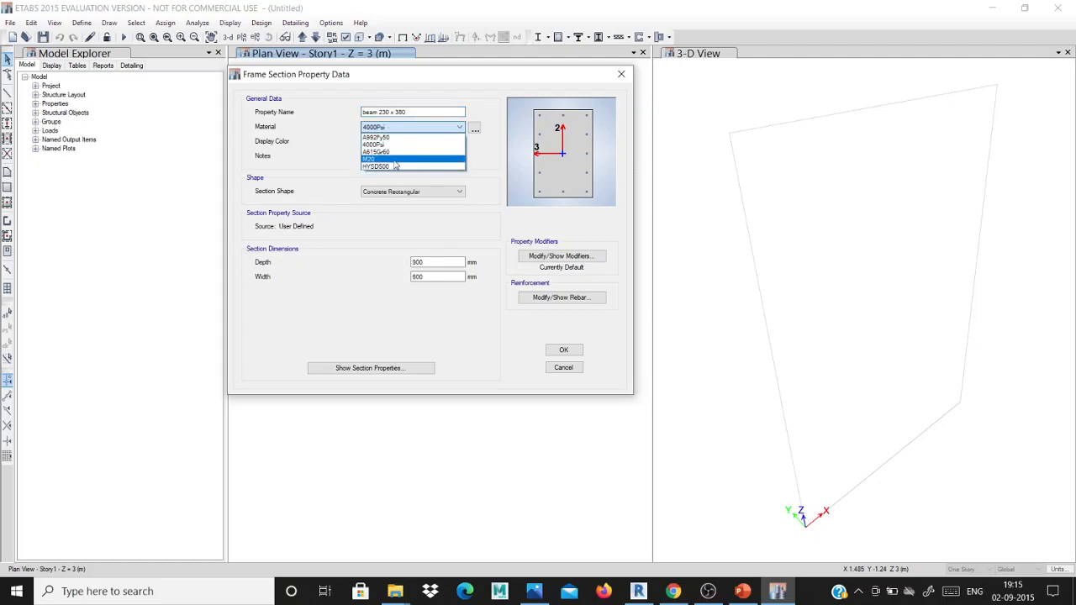
left_click(394, 160)
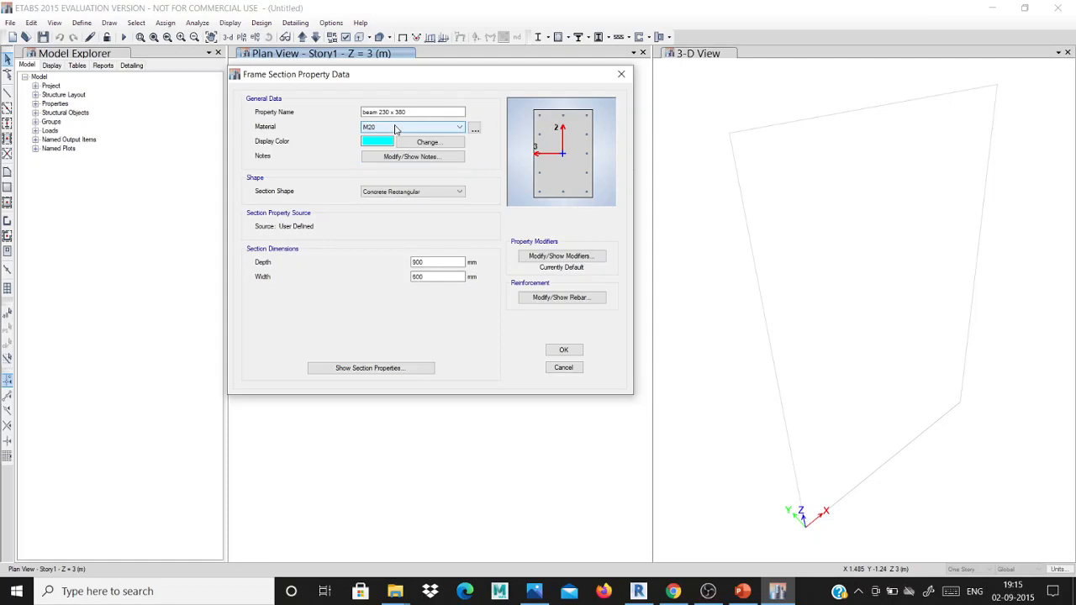
left_click(427, 193)
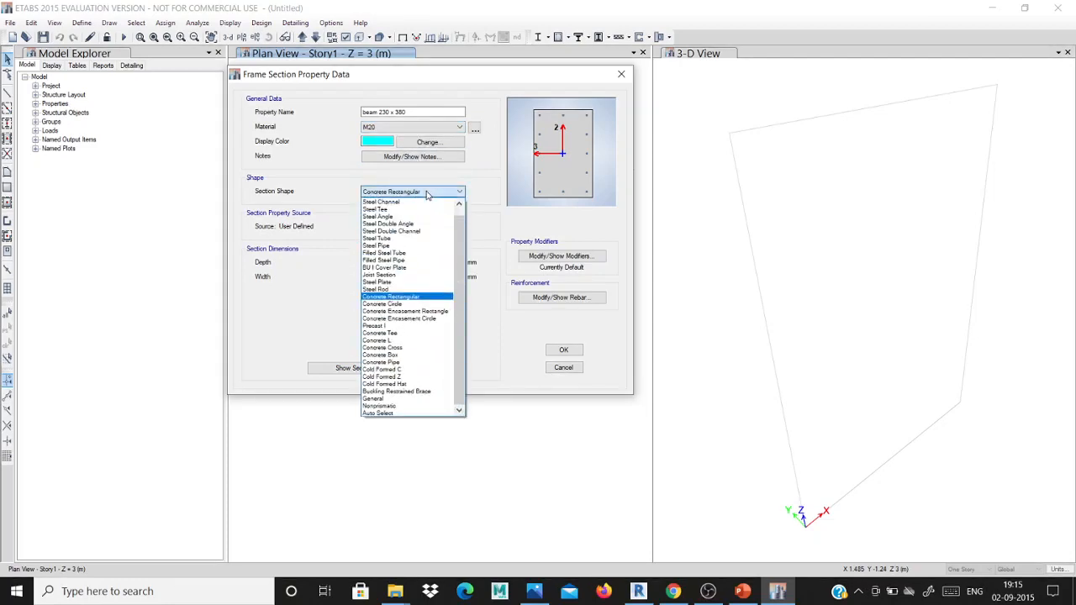
left_click(427, 193)
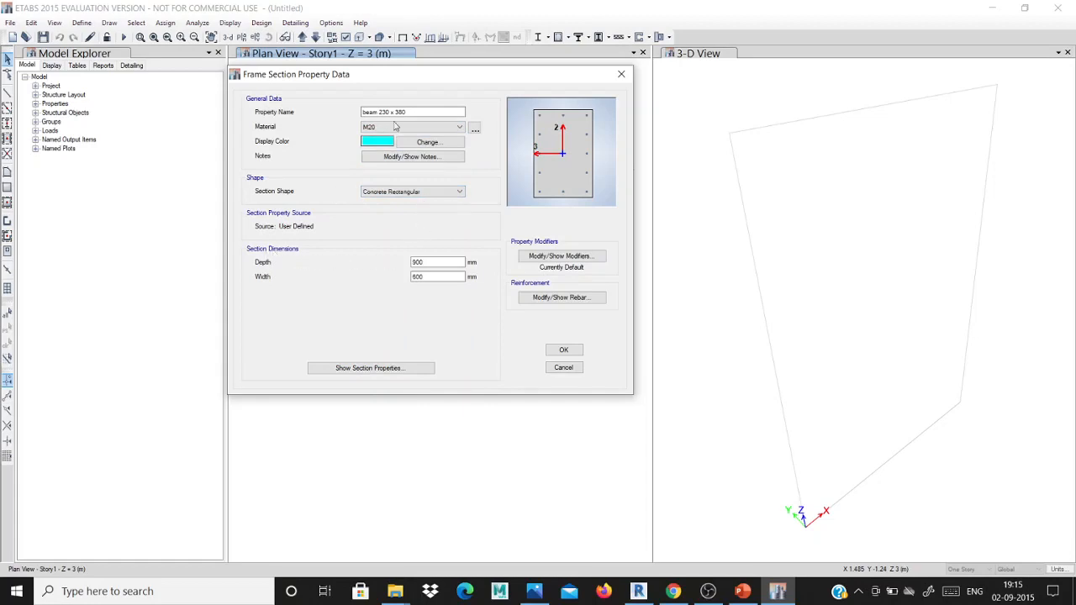
Step: Set the beam section's width to 230 mm and its depth to 380 mm
left_click_drag(410, 112, 363, 112)
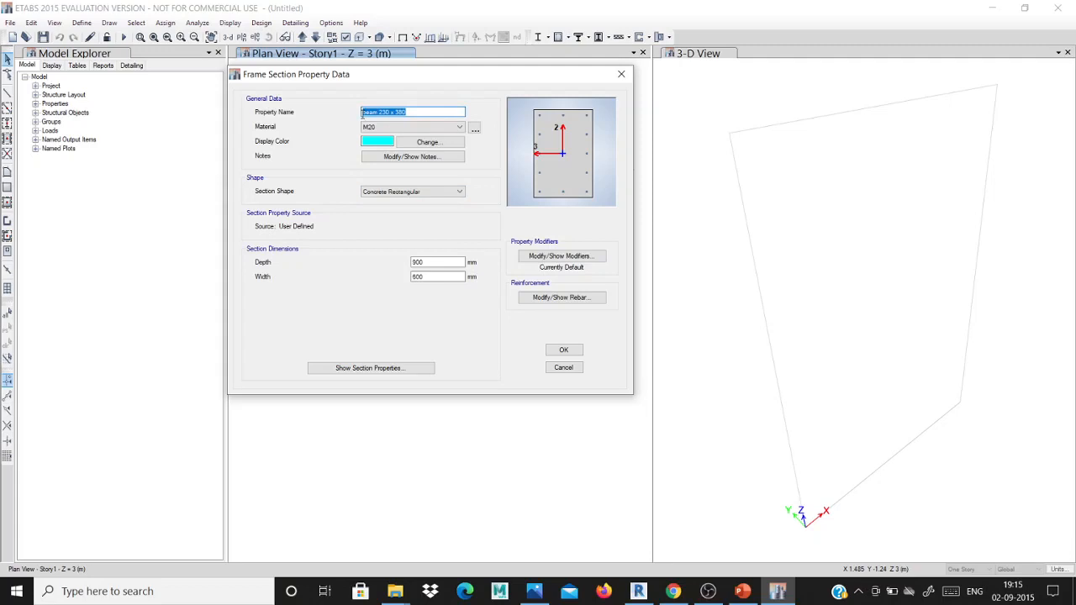
left_click(420, 277)
left_click_drag(421, 276, 379, 278)
type("230")
left_click_drag(449, 263, 377, 265)
type("380")
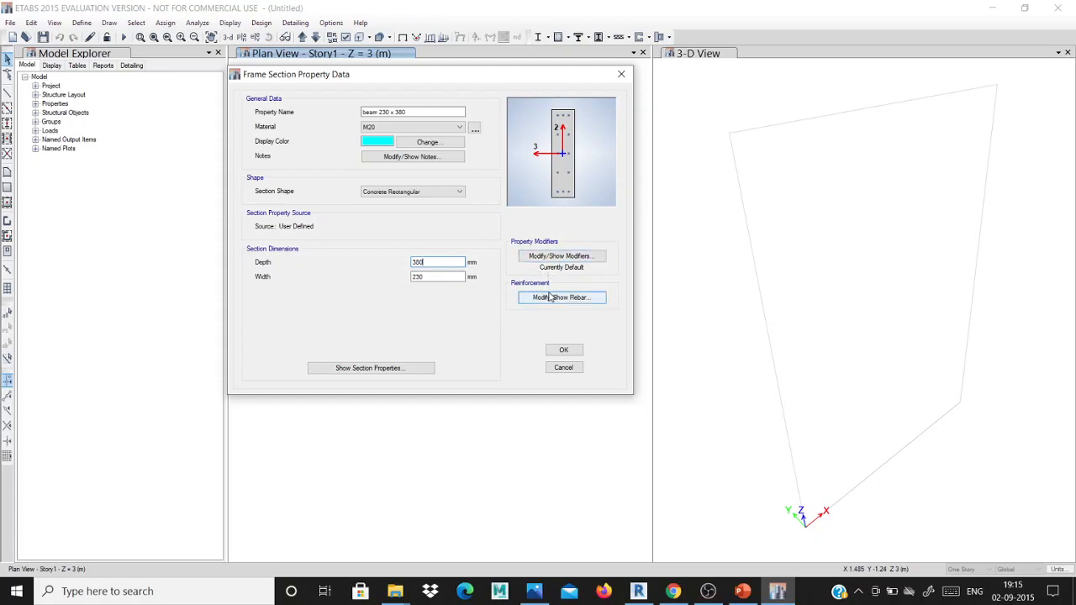
Step: Keep the default property modifiers and set the reinforcement to M3 Design Only (Beam) with HYSD500 for longitudinal and confinement bars
left_click(554, 255)
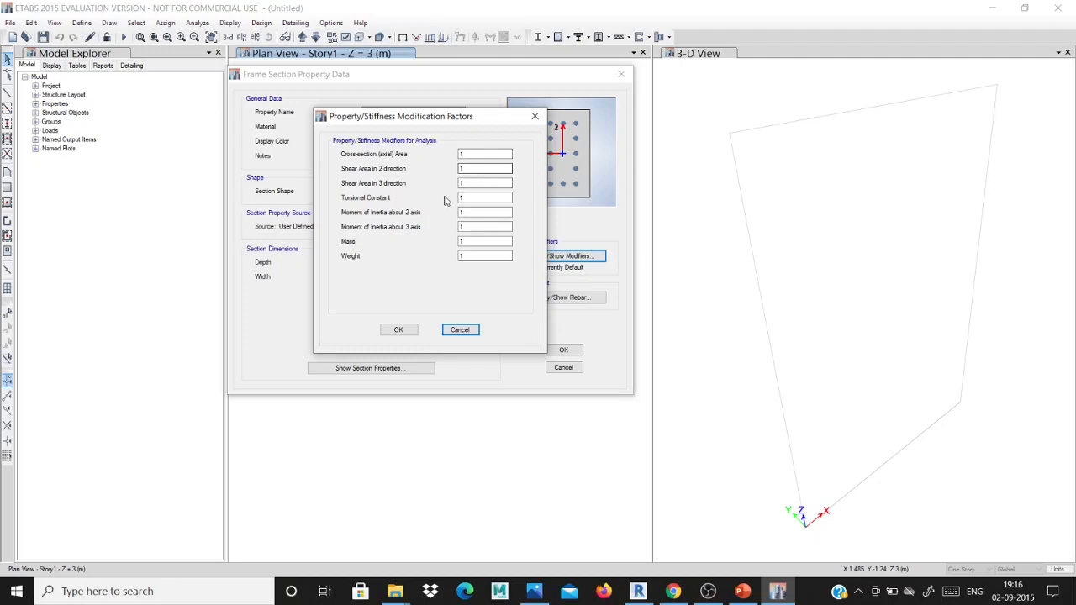
left_click(392, 330)
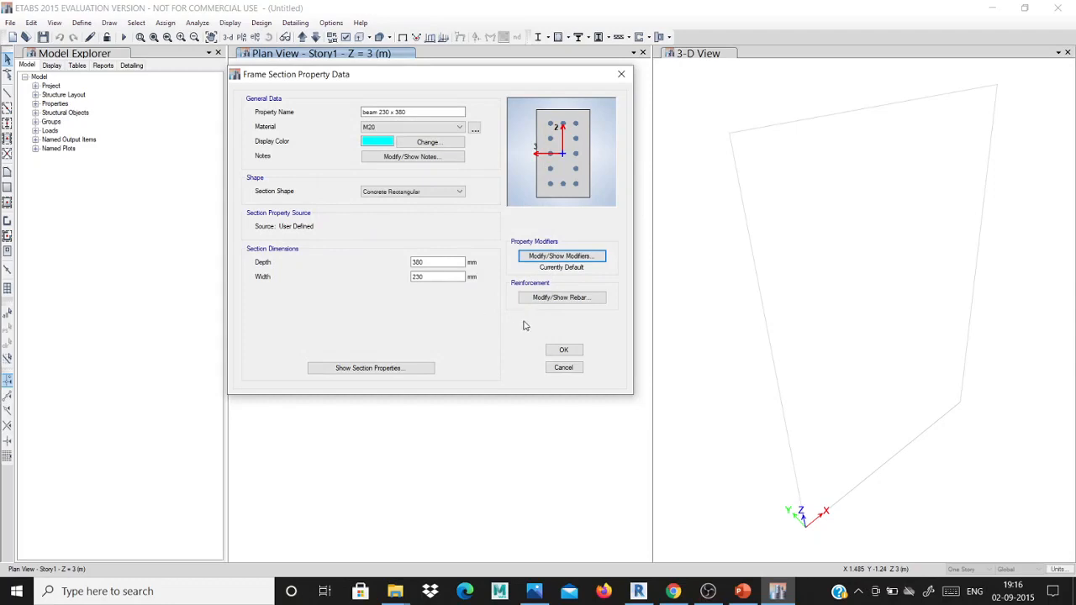
left_click(536, 298)
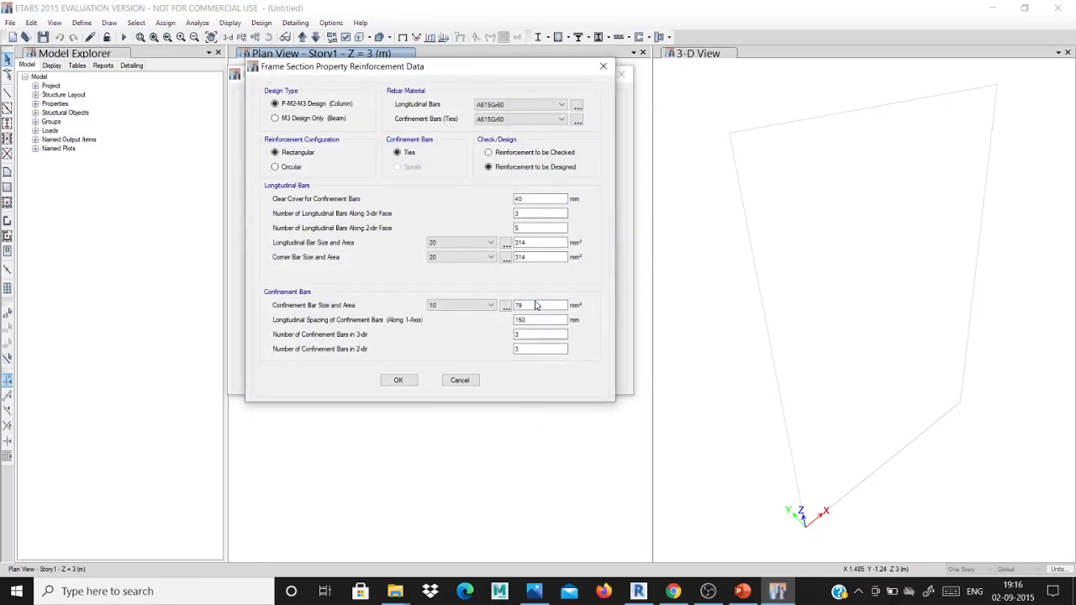
left_click(293, 119)
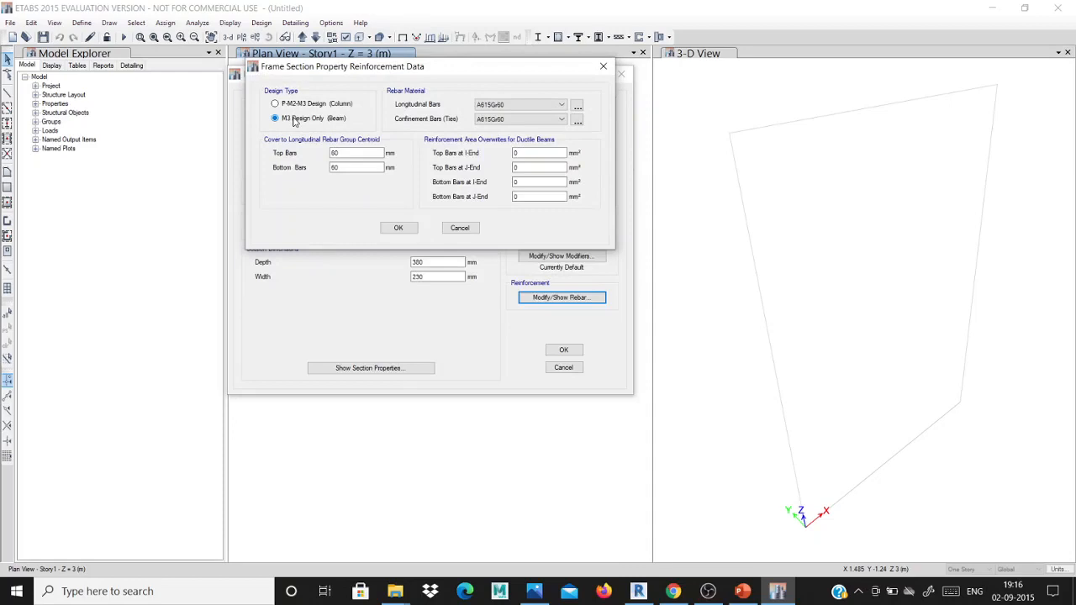
left_click(505, 105)
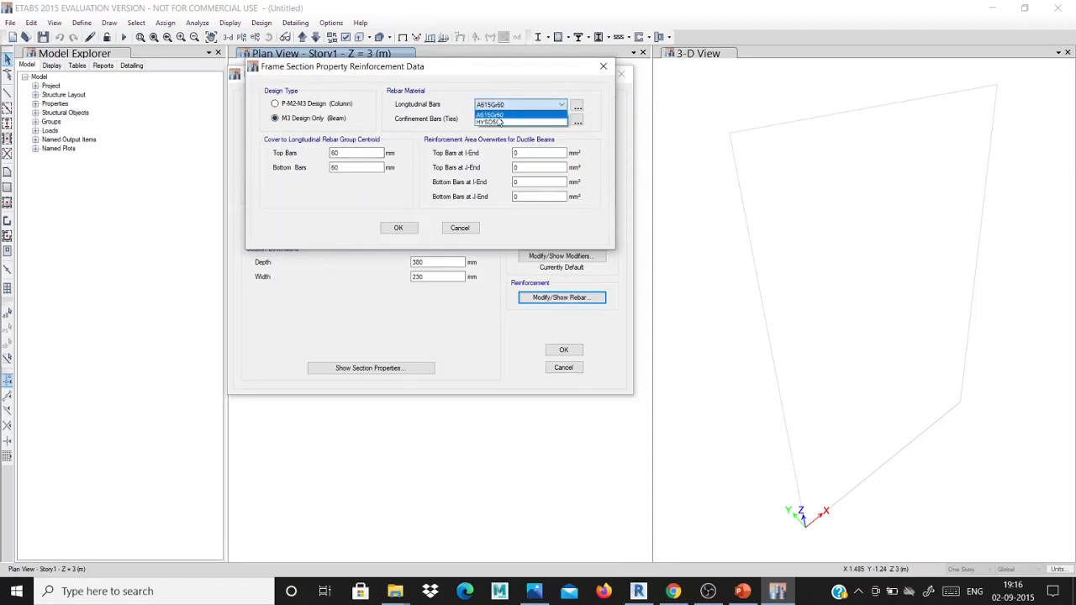
left_click(499, 122)
left_click(499, 120)
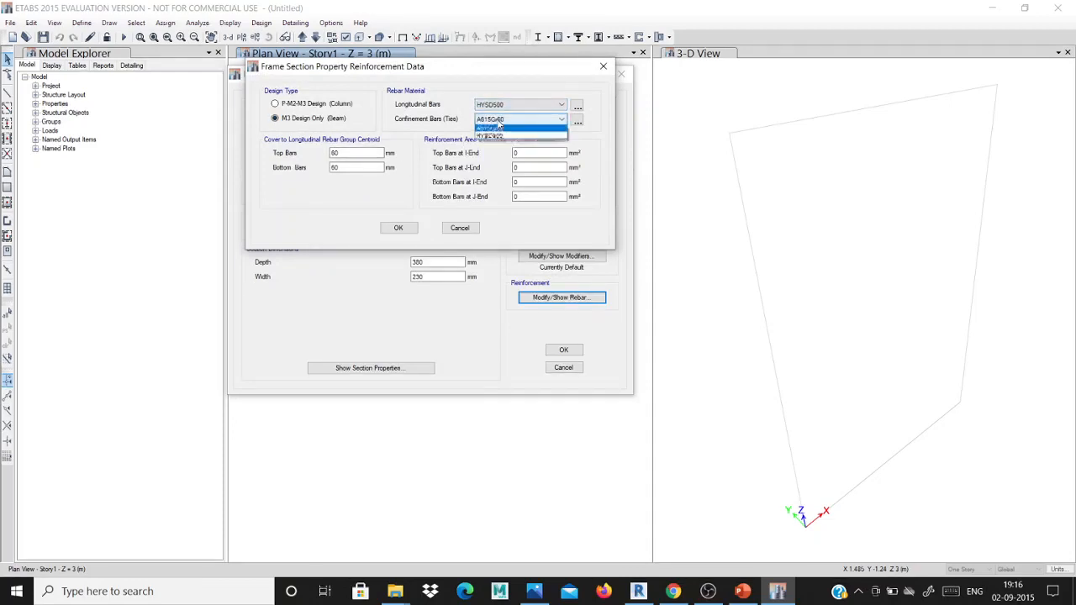
left_click(494, 135)
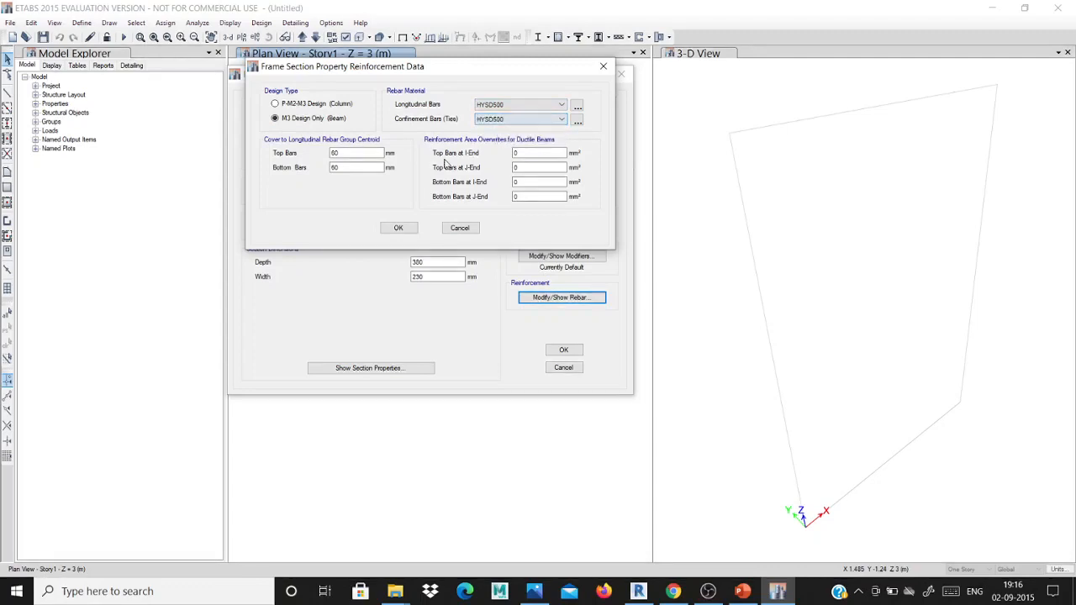
Step: Set the cover to the top and bottom bars to 41 mm and accept the beam section definition
double_click(365, 153)
type("1")
double_click(351, 165)
type("4")
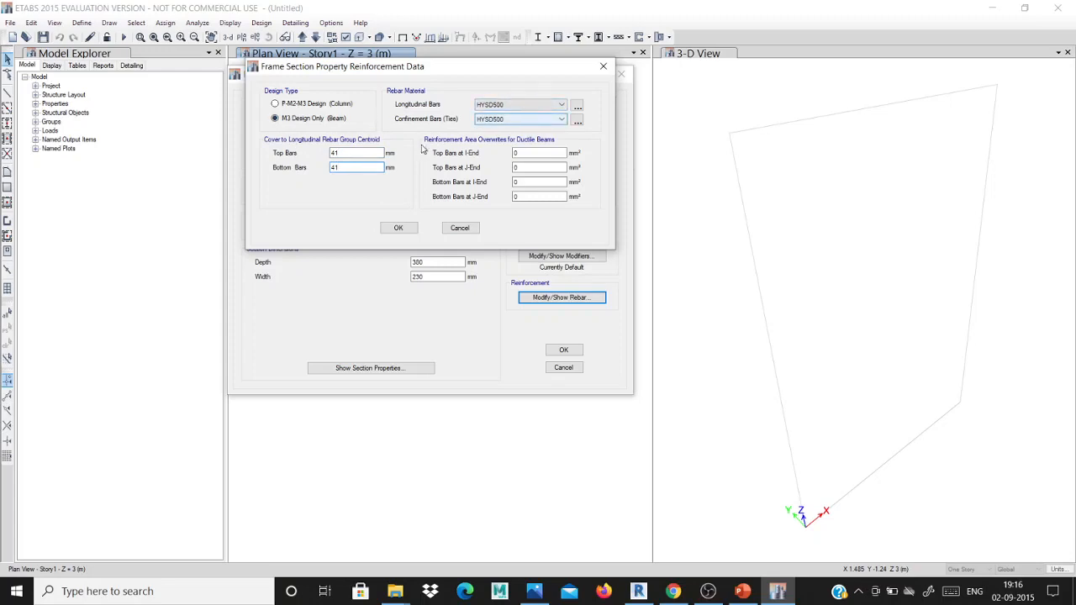
left_click(398, 227)
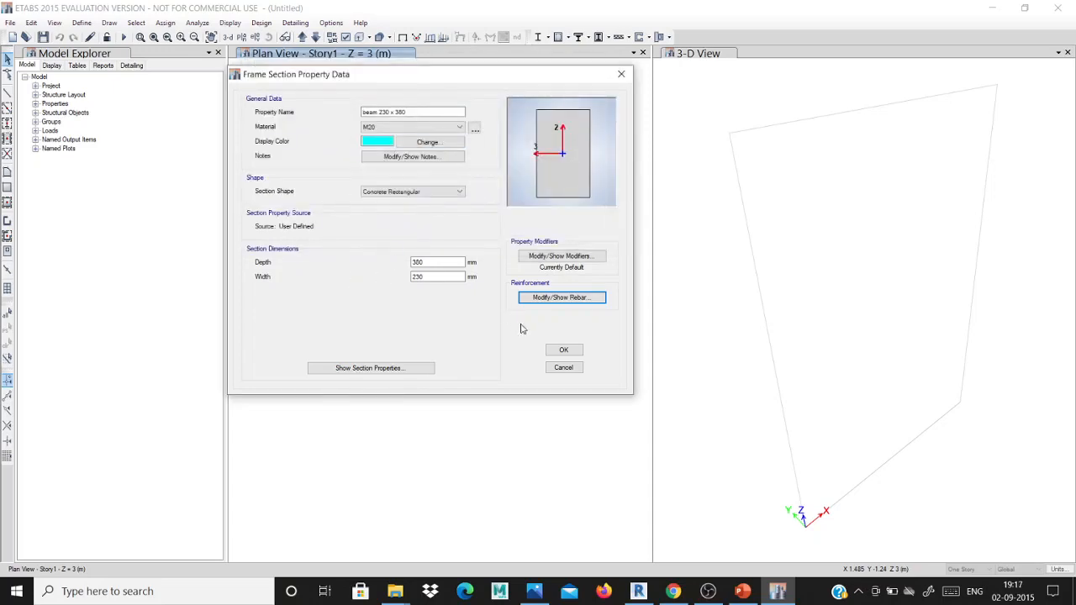
left_click(562, 351)
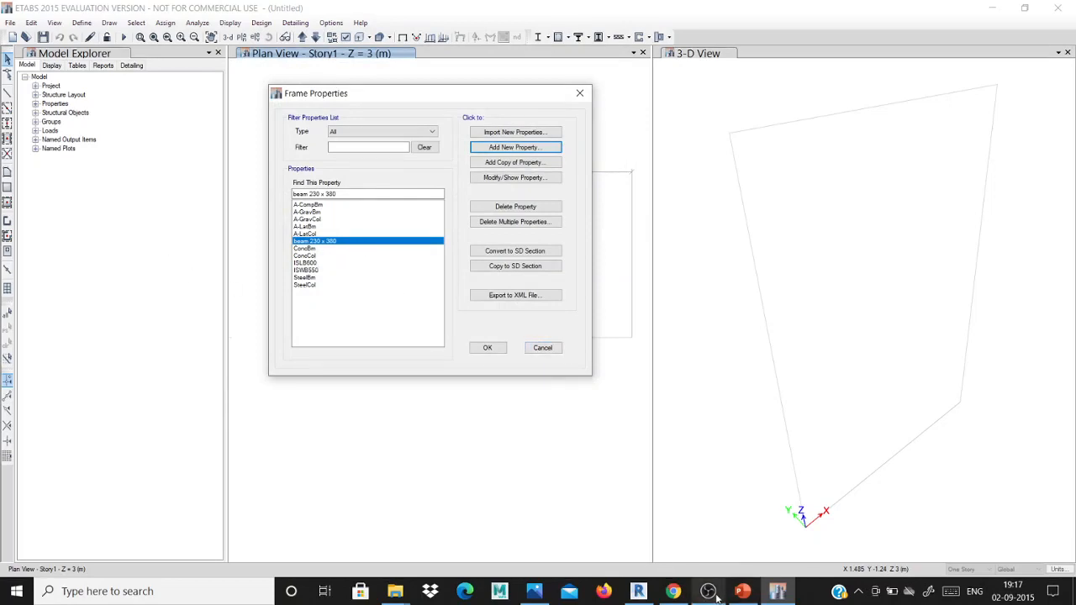
left_click(491, 348)
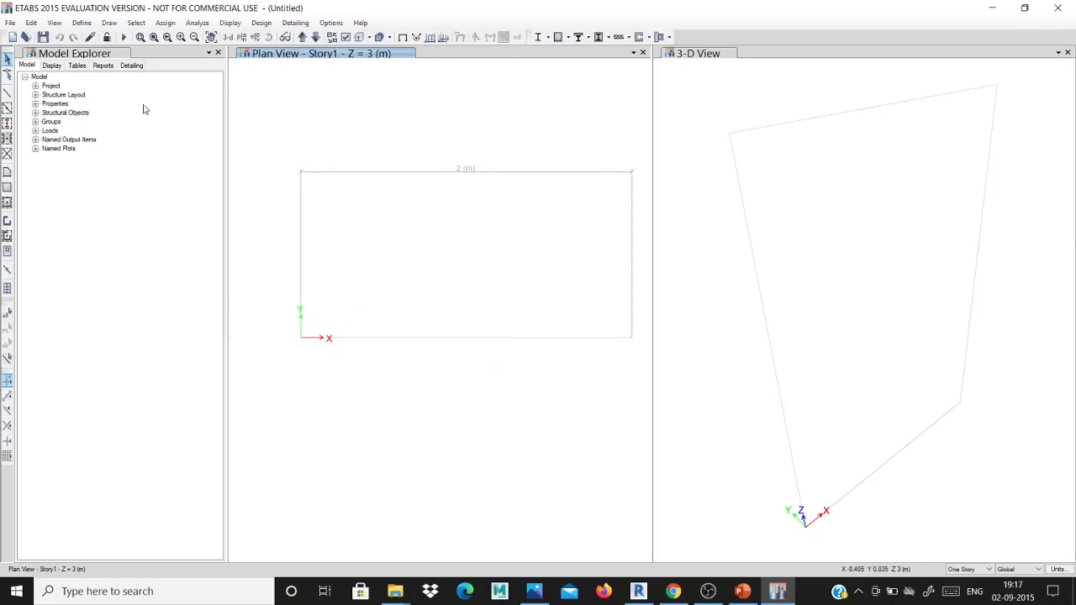
left_click(110, 22)
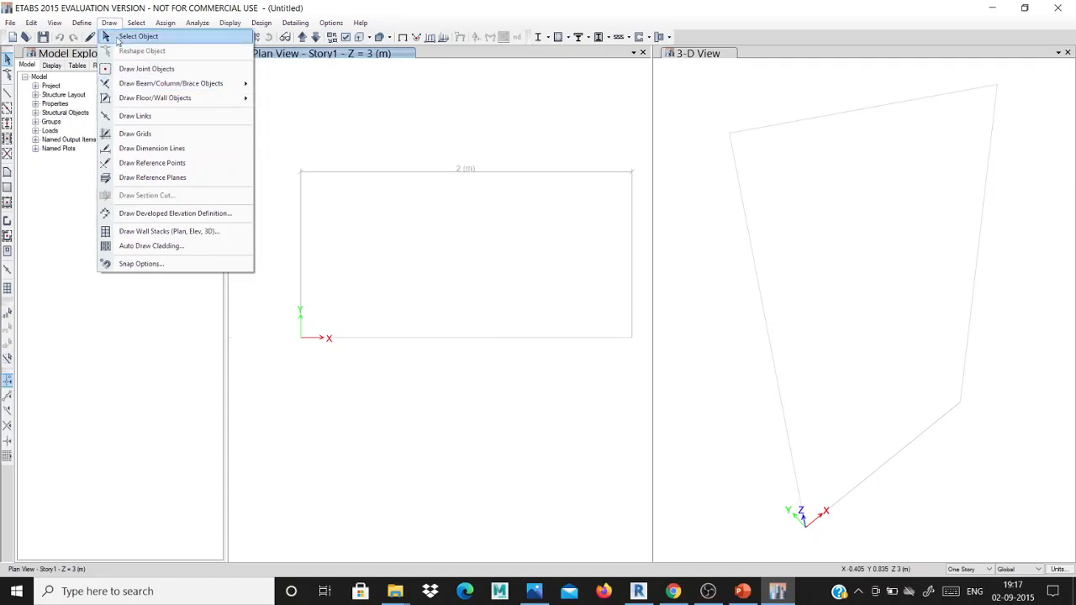
mouse_move(82, 23)
mouse_move(101, 56)
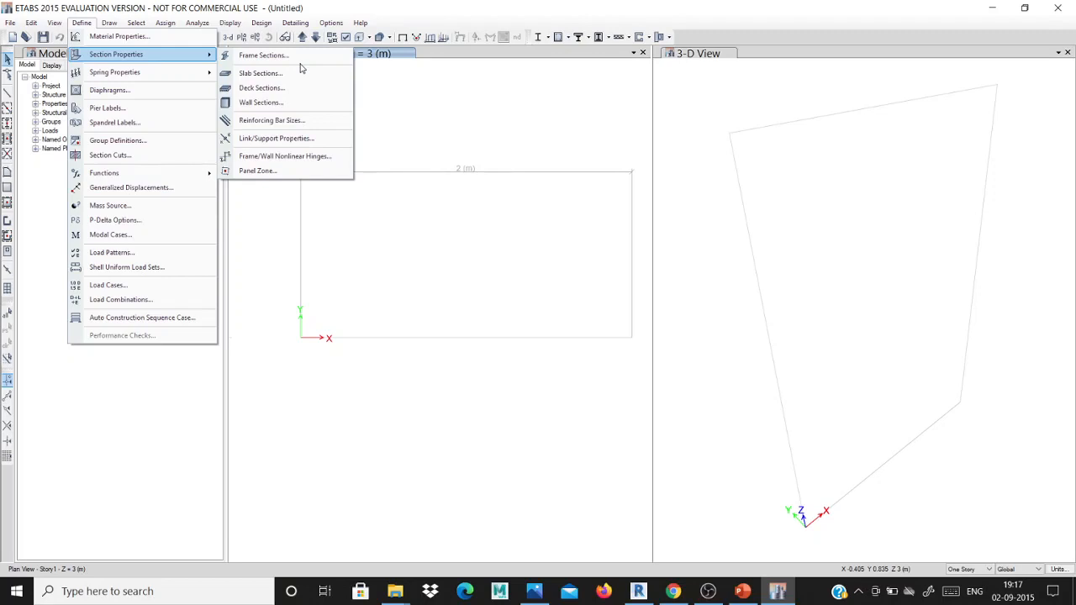
left_click(233, 41)
Step: Start Quick Draw Beams/Columns with the "beam 230 x 380" section as the frame property
left_click(109, 23)
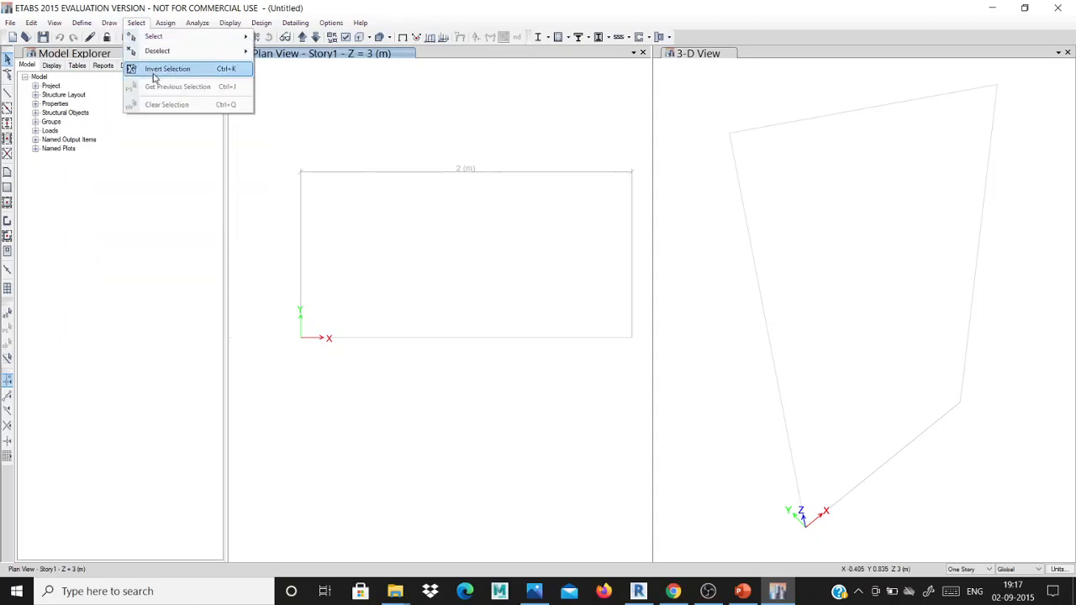
mouse_move(139, 85)
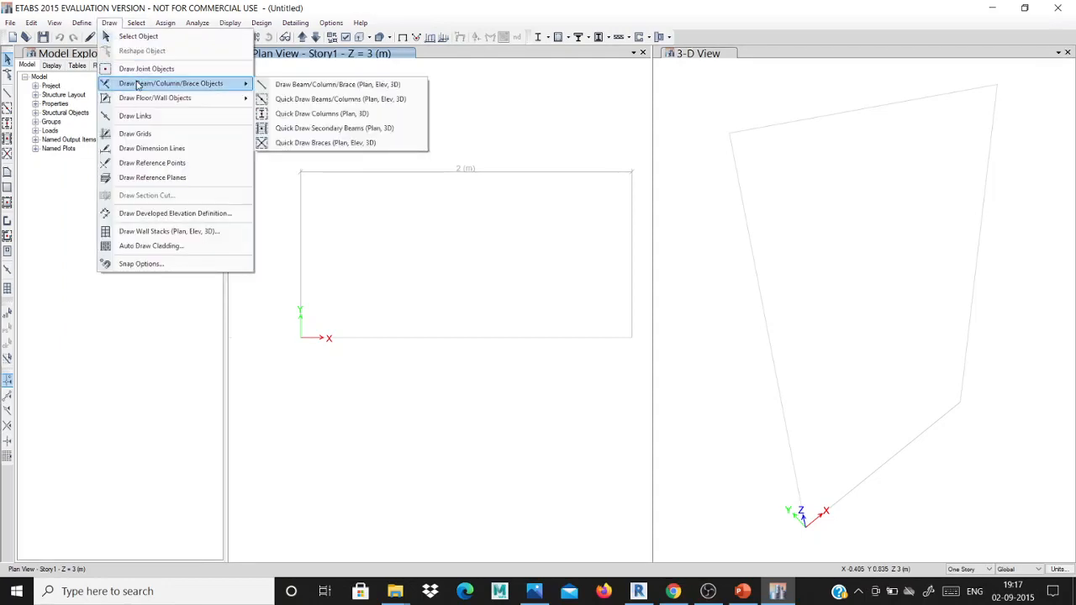
left_click(335, 99)
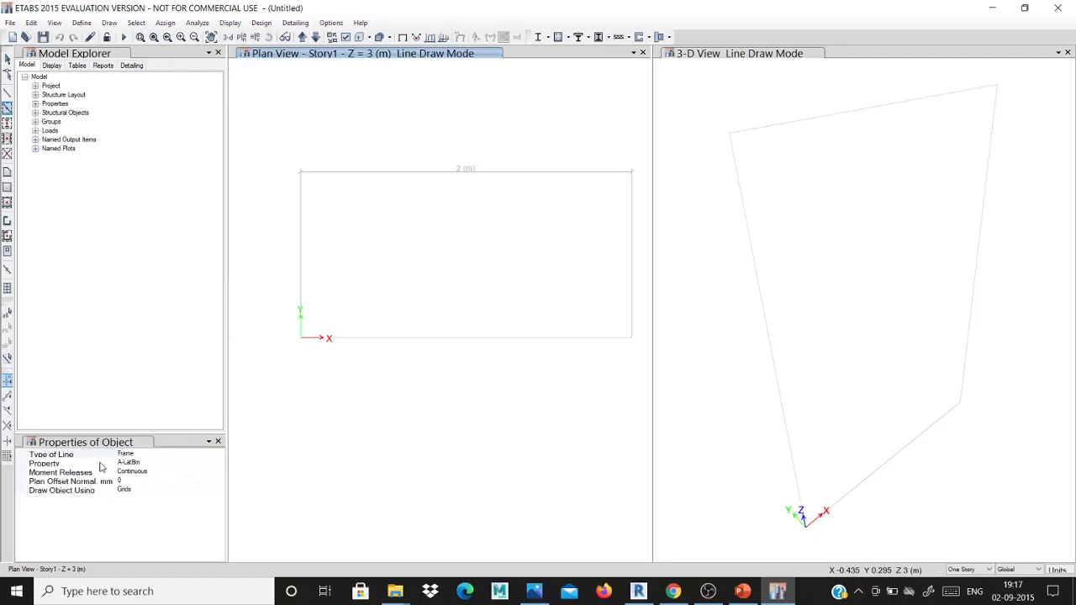
left_click(152, 464)
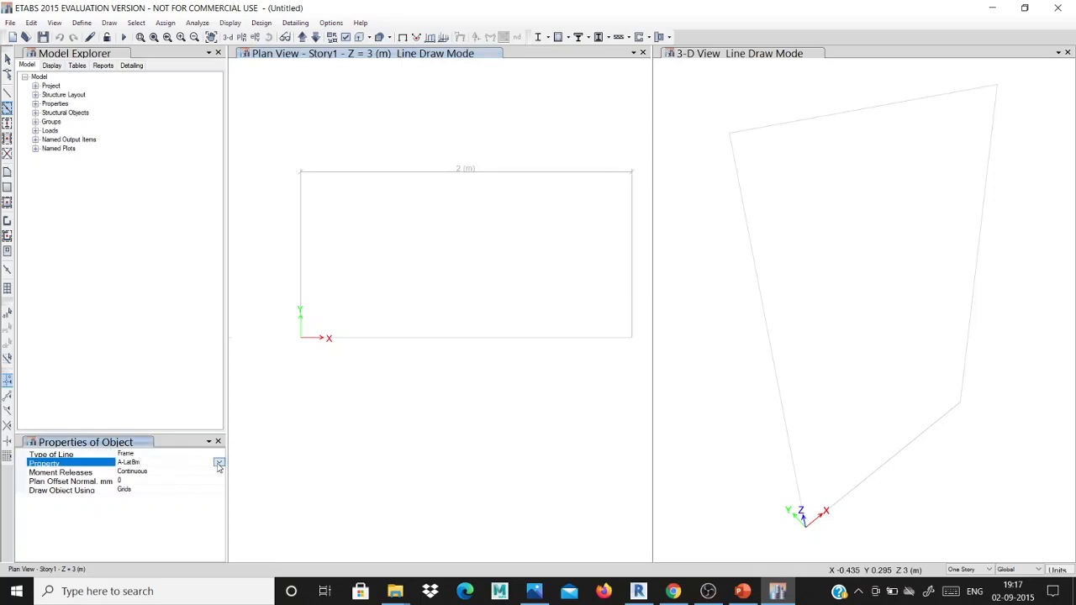
left_click(219, 463)
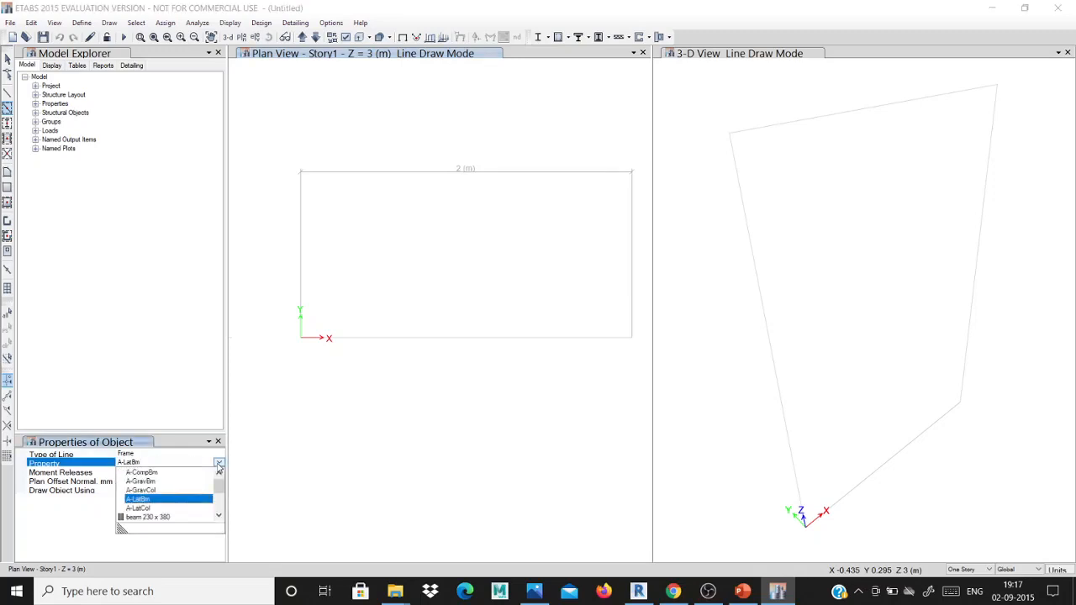
left_click(152, 517)
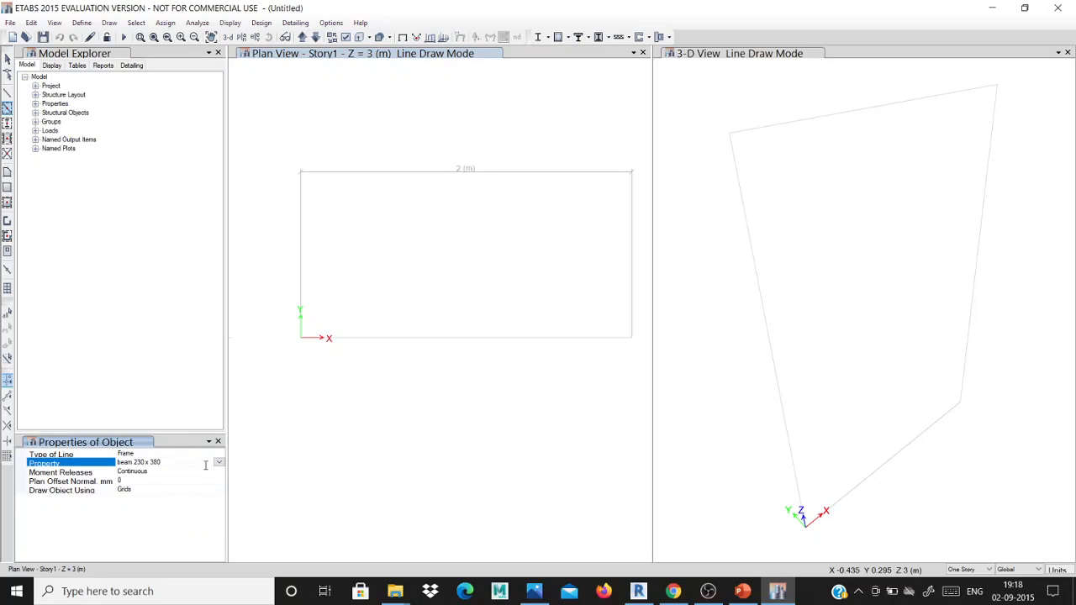
Step: Check the moment release options for the new beam, keeping Continuous, and dismiss the Bentley CONNECTION Client window
left_click(154, 471)
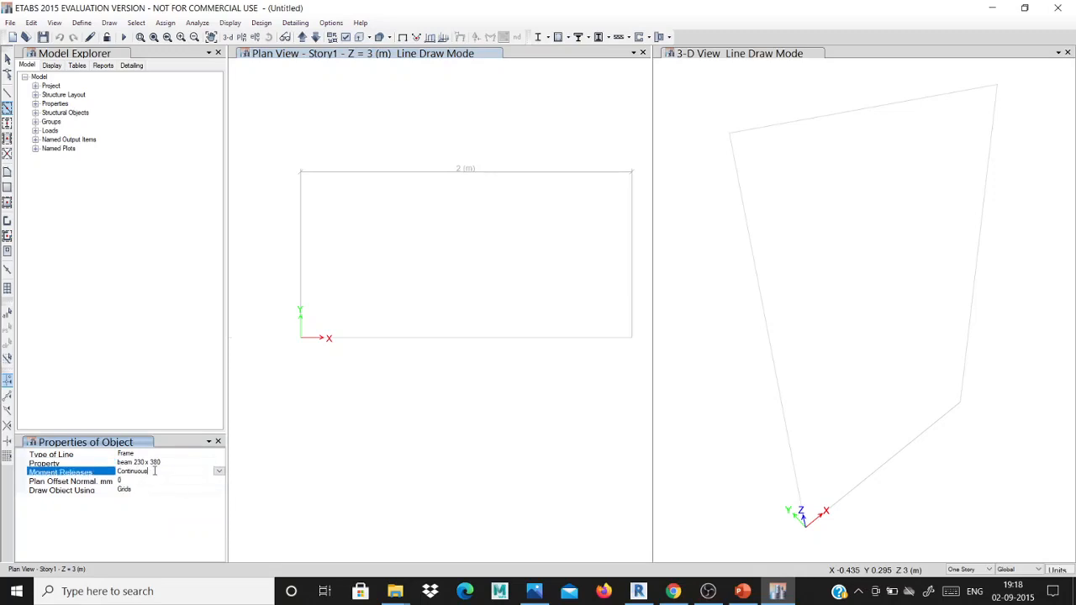
left_click(218, 471)
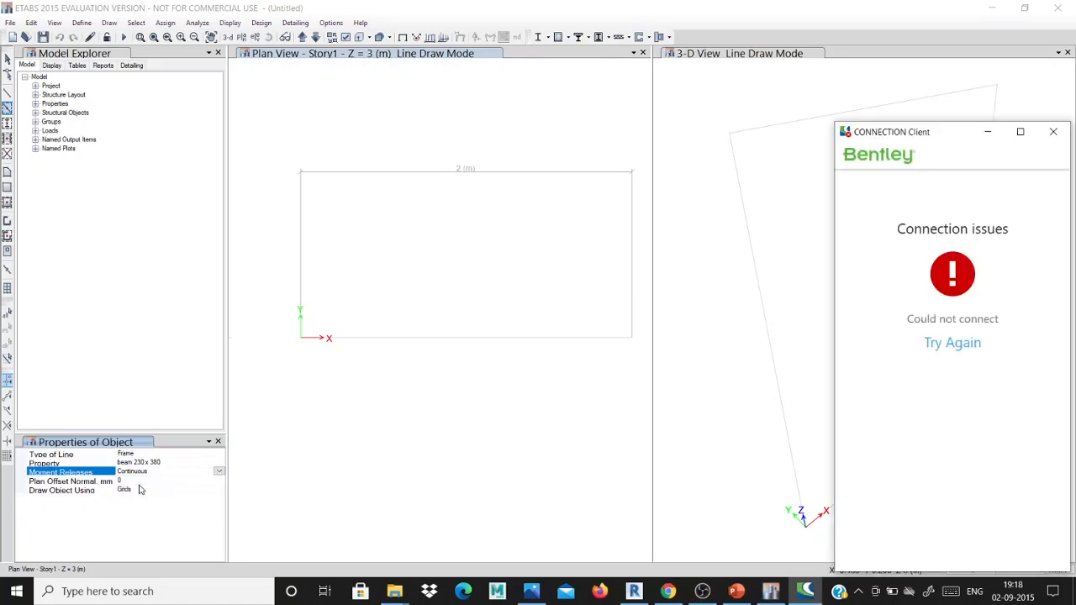
left_click(1053, 131)
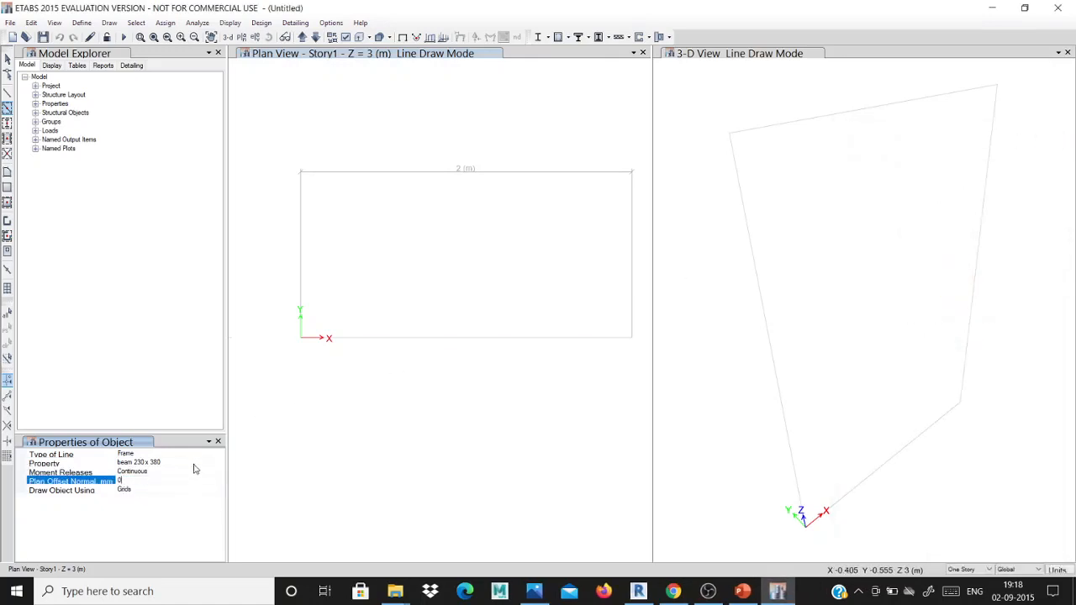
left_click(205, 463)
left_click(218, 471)
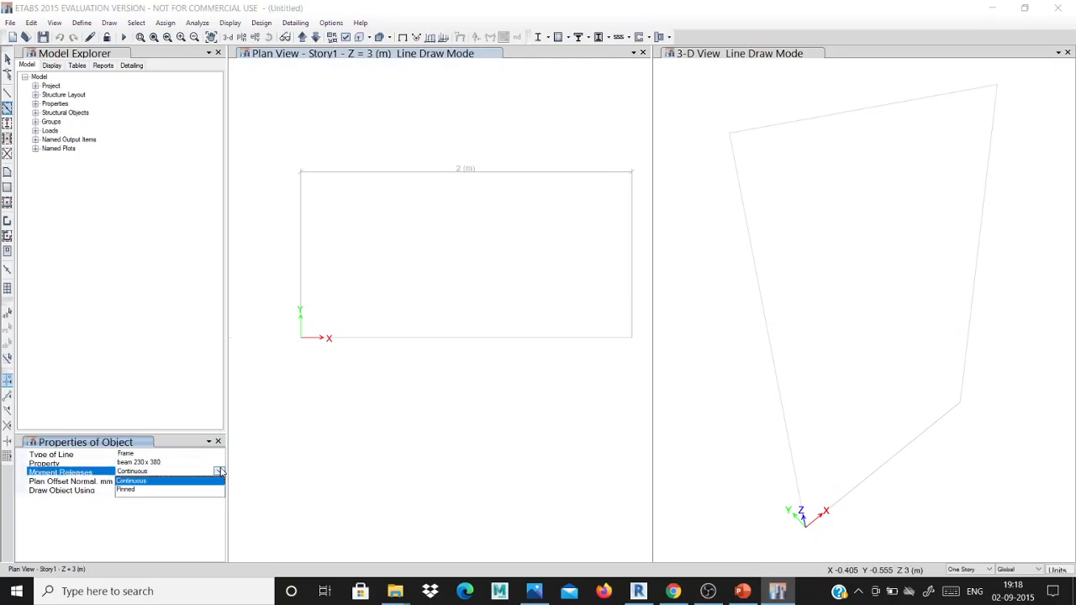
left_click(220, 471)
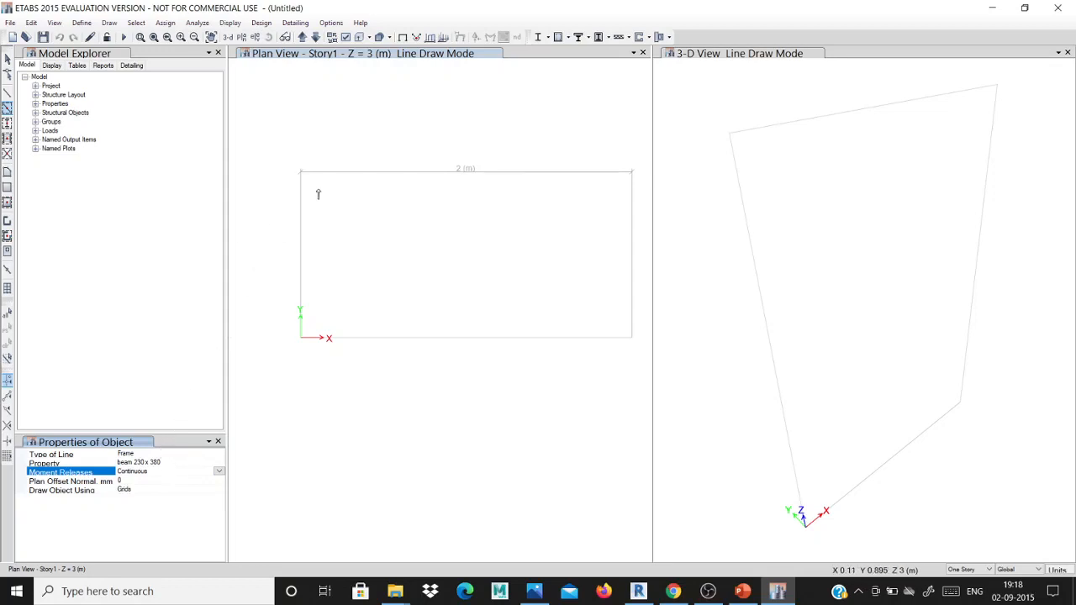
Step: Try to draw the beam along the 2 m dimension line in the Story1 plan view
scroll(317, 192, "down", 1)
scroll(340, 195, "up", 1)
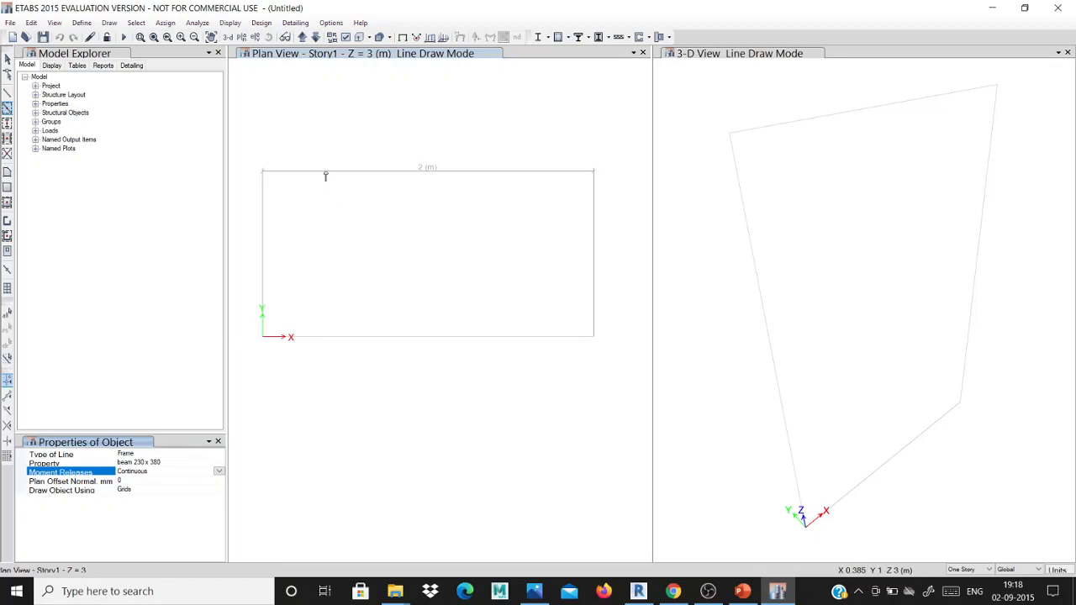
left_click(325, 176)
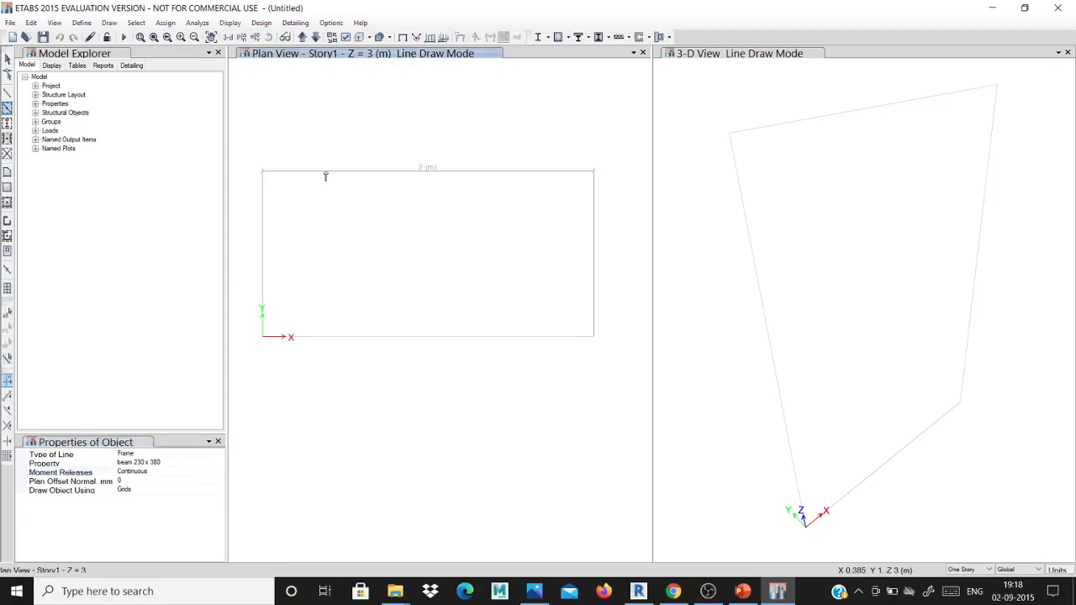
left_click(264, 173)
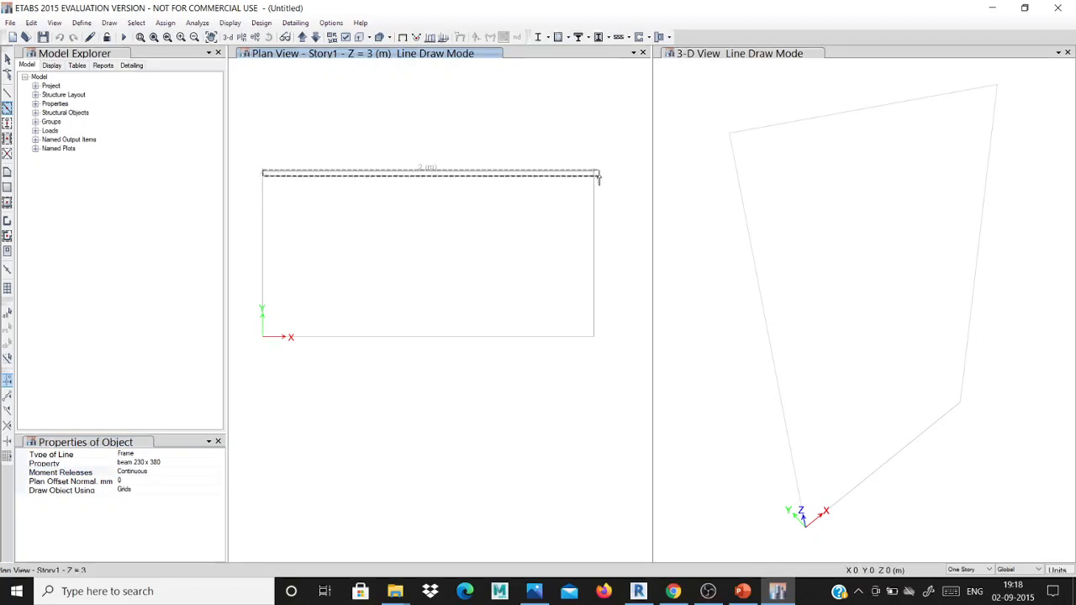
left_click_drag(598, 177, 597, 176)
scroll(377, 178, "up", 10)
scroll(372, 191, "down", 3)
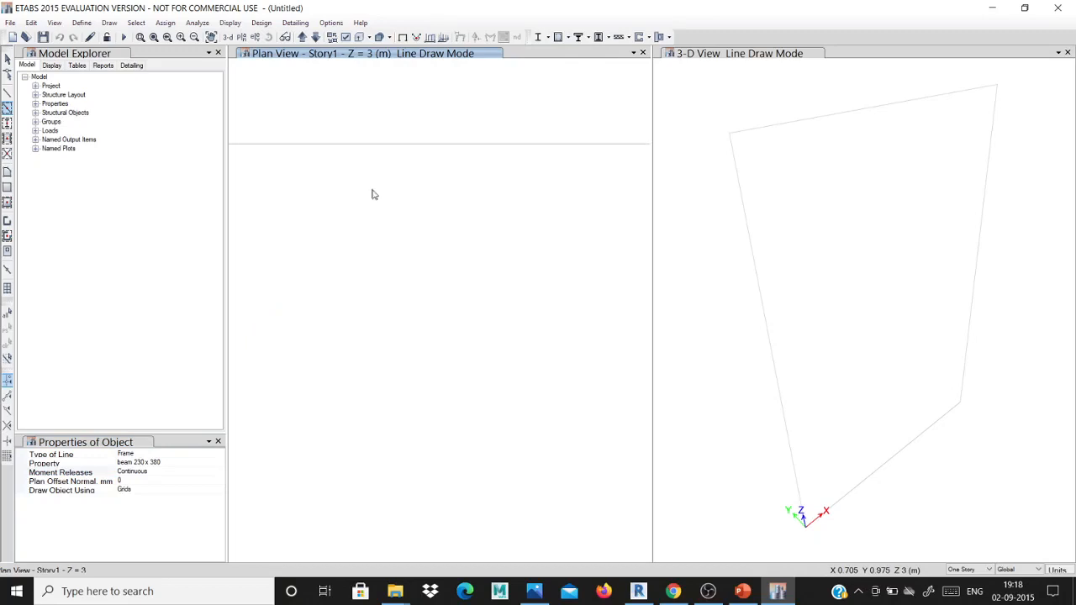
scroll(373, 194, "down", 5)
left_click_drag(242, 166, 603, 226)
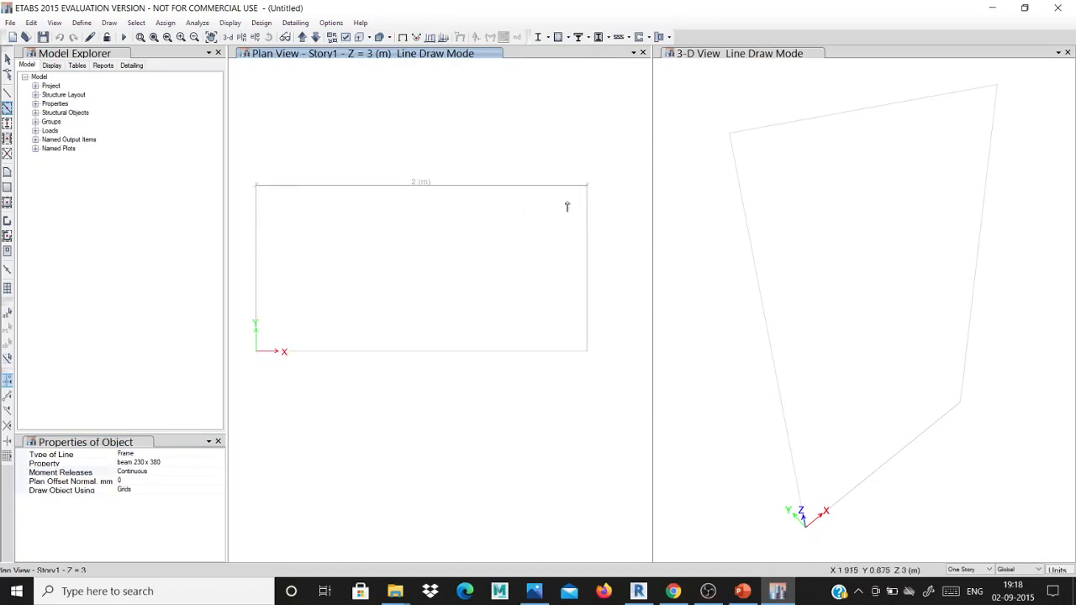
Step: Show elevation 1 in place of the plan view and draw the beam along the Story1 level between the two grid lines
left_click(255, 37)
left_click(342, 194)
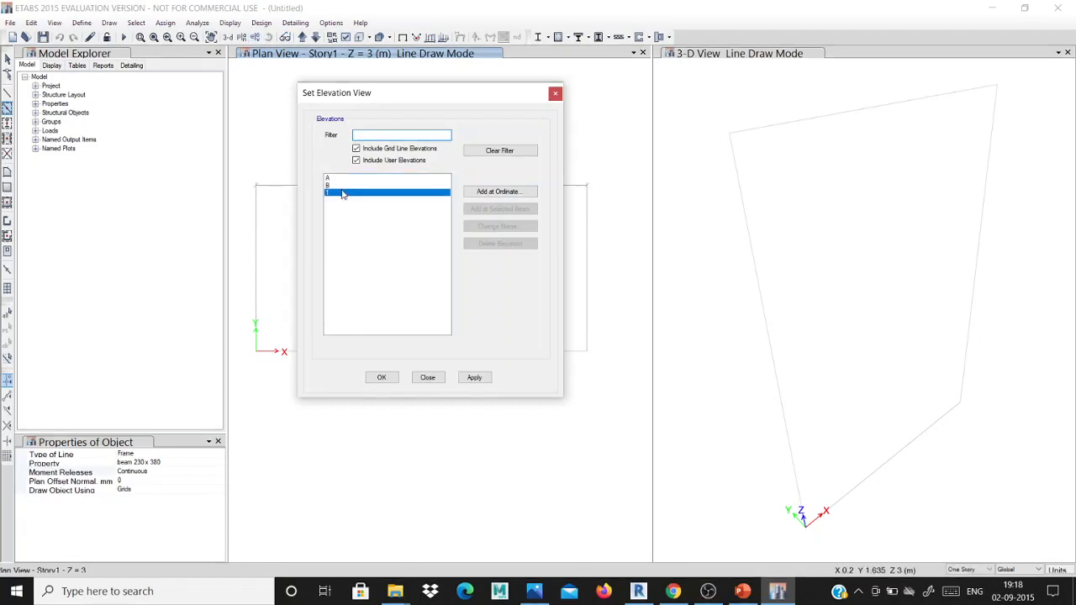
left_click(376, 376)
mouse_move(282, 143)
left_mouse_down()
mouse_move(415, 211)
mouse_move(609, 212)
left_mouse_up()
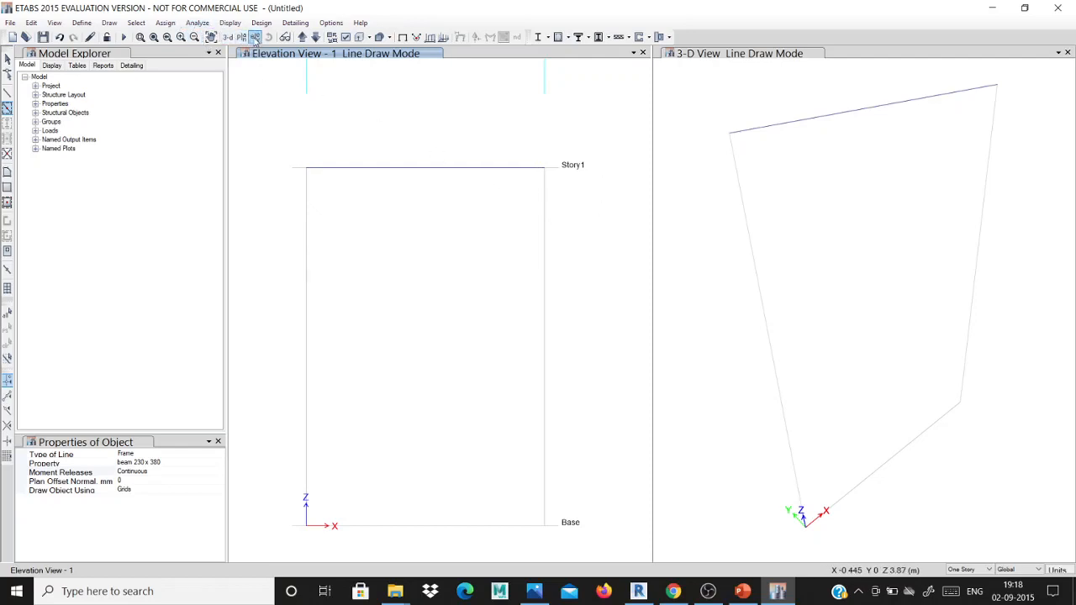
Step: Reapply the elevation 1 view and exit beam drawing, making the 3-D view active
left_click(227, 37)
left_click(342, 193)
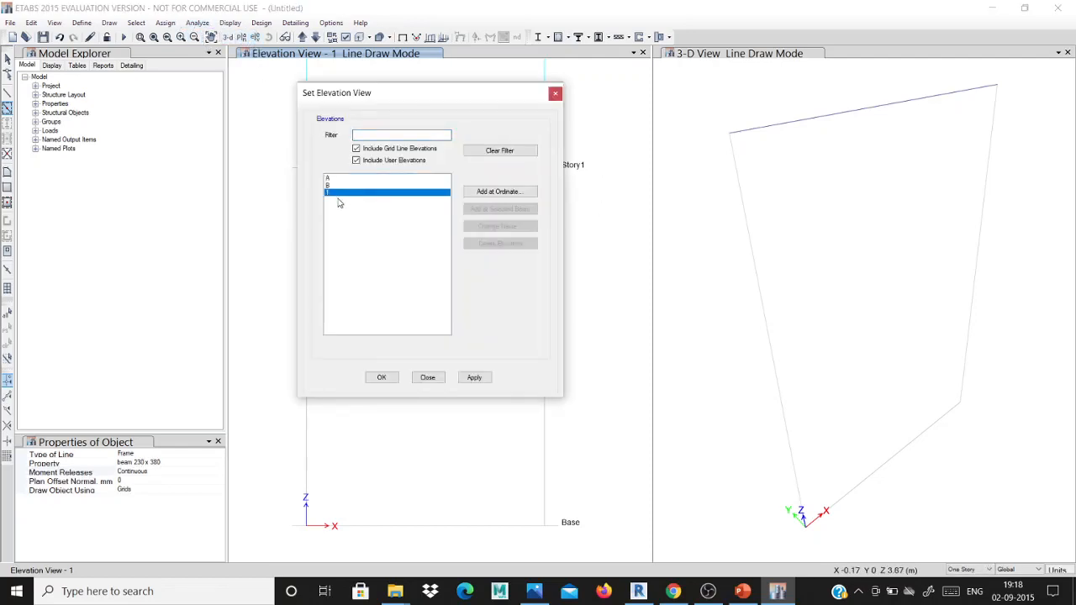
left_click(381, 378)
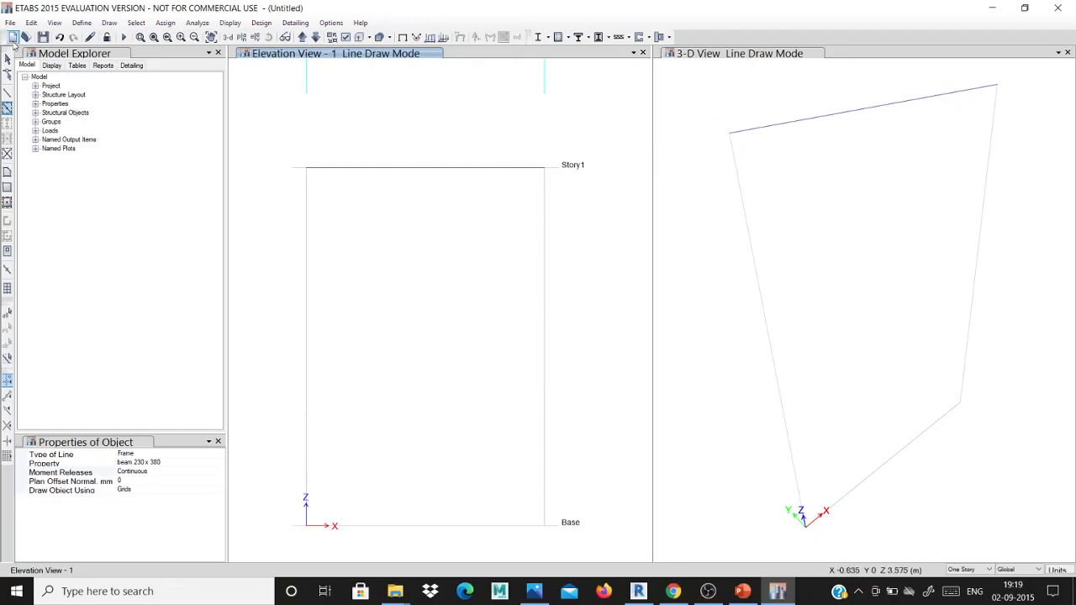
key("Escape")
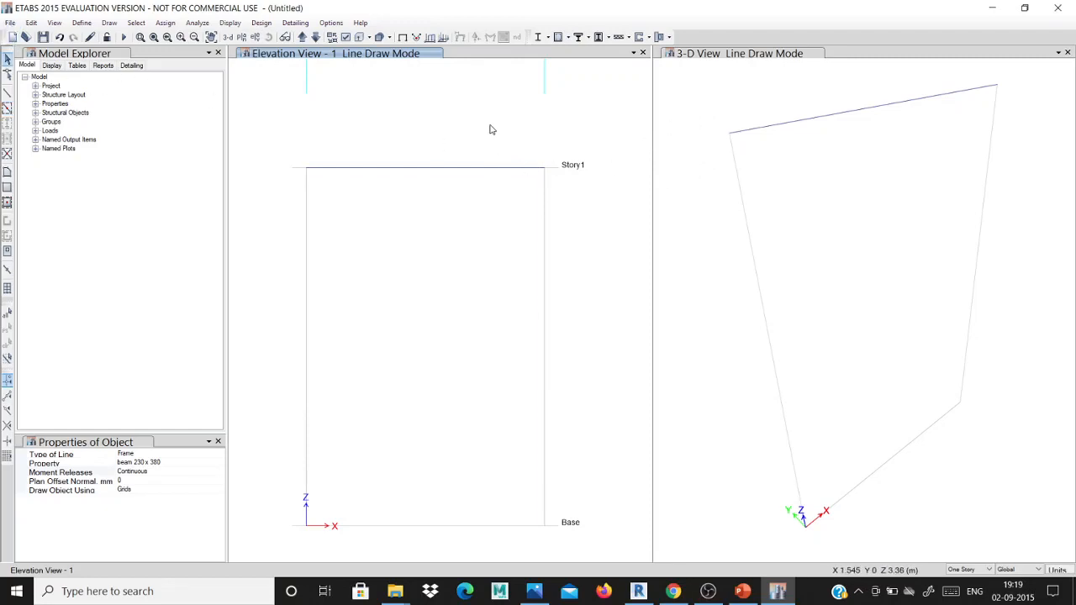
left_click(694, 103)
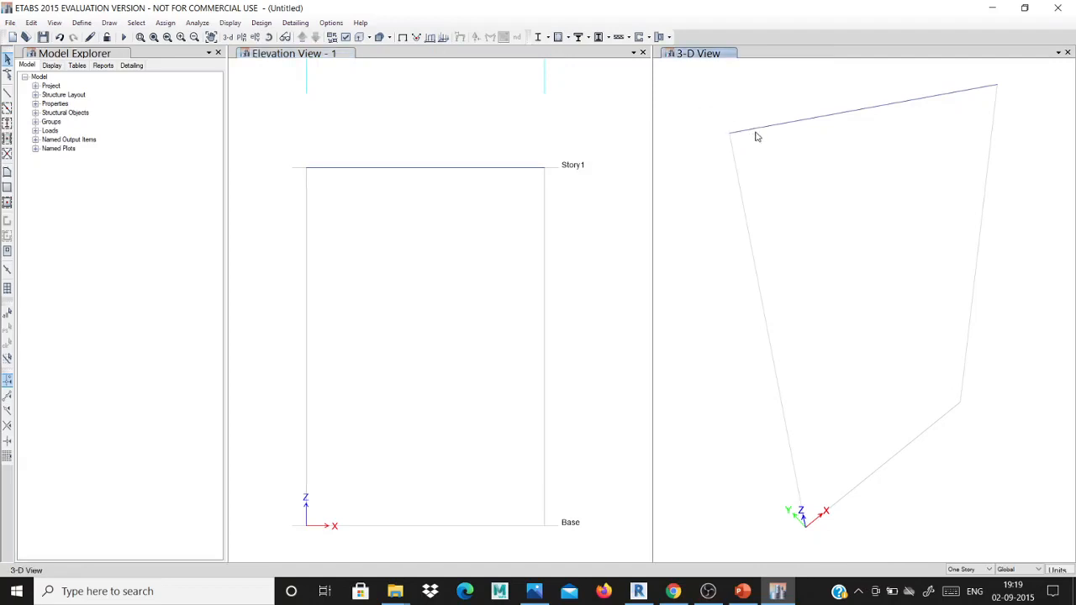
Step: Turn on extruded frames and shells in the 3-D view and return to the elevation view
left_click(345, 39)
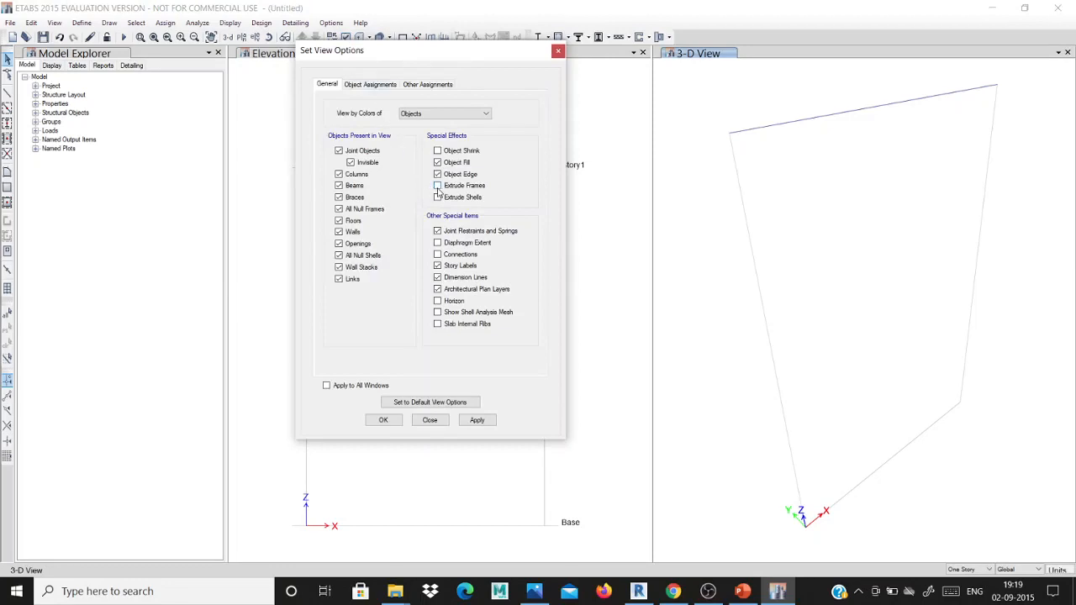
left_click(437, 187)
left_click(437, 196)
left_click(476, 420)
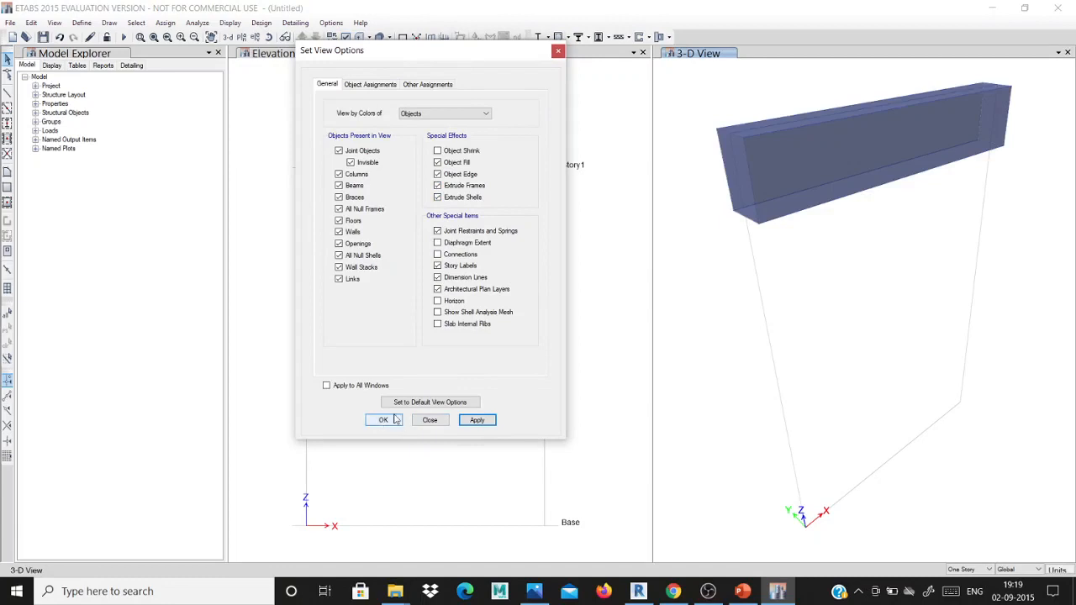
left_click(756, 224)
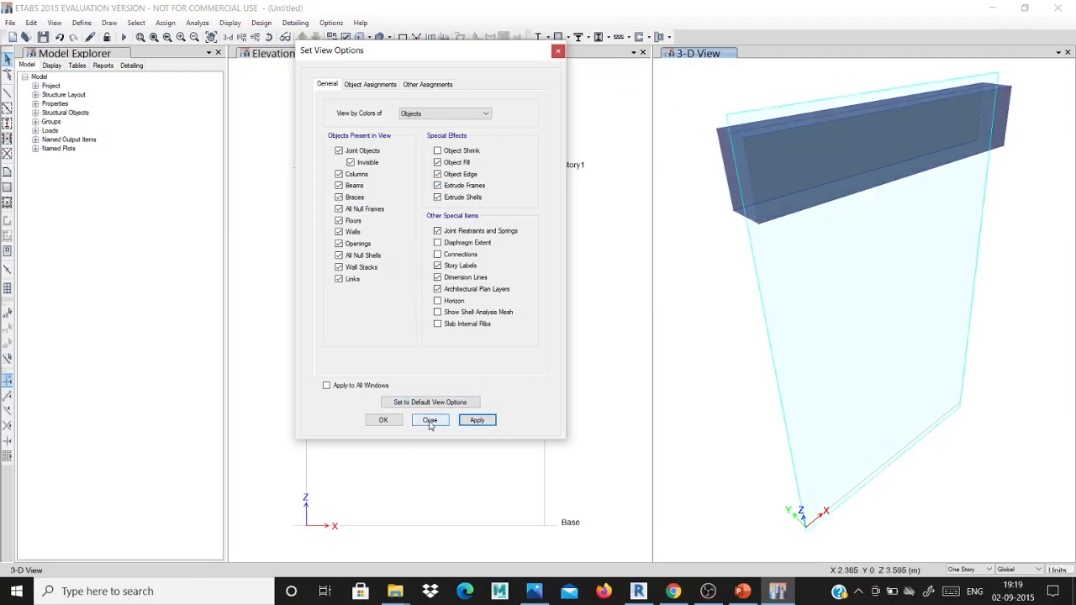
left_click(395, 421)
left_click(379, 122)
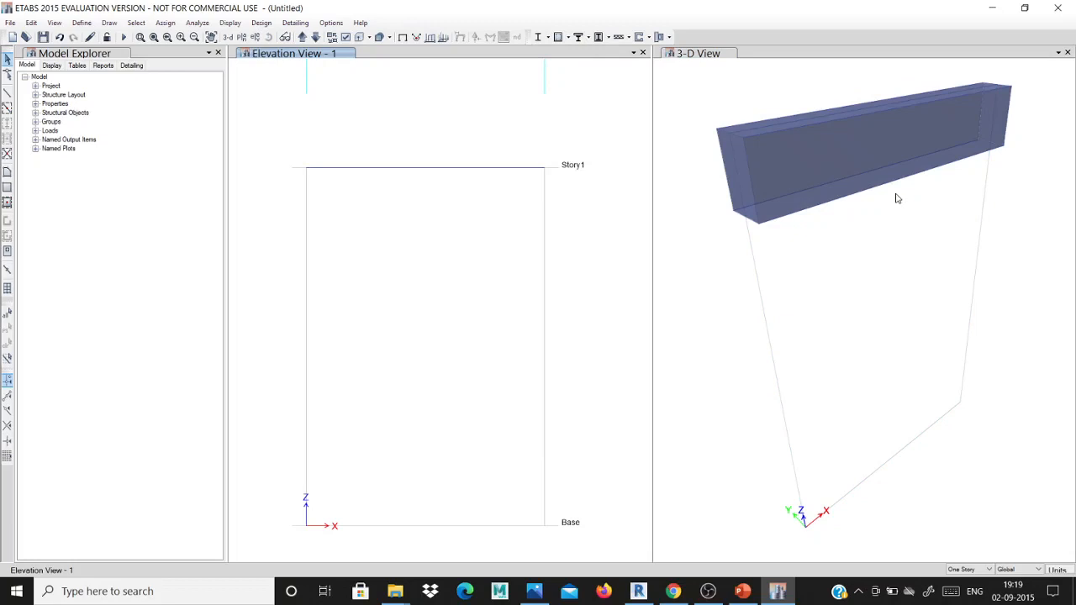
left_click(82, 23)
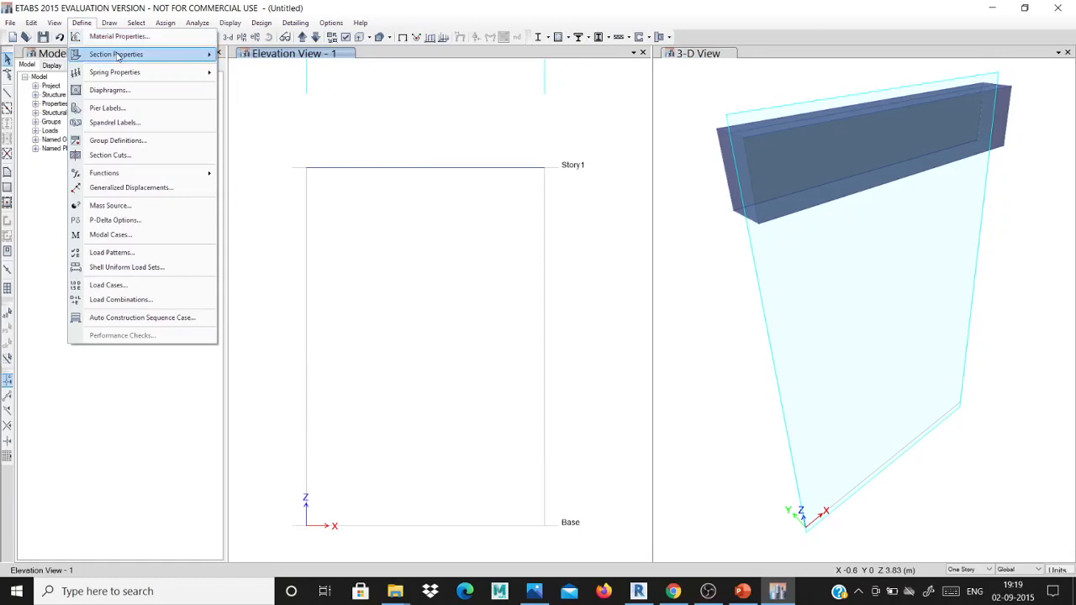
mouse_move(120, 55)
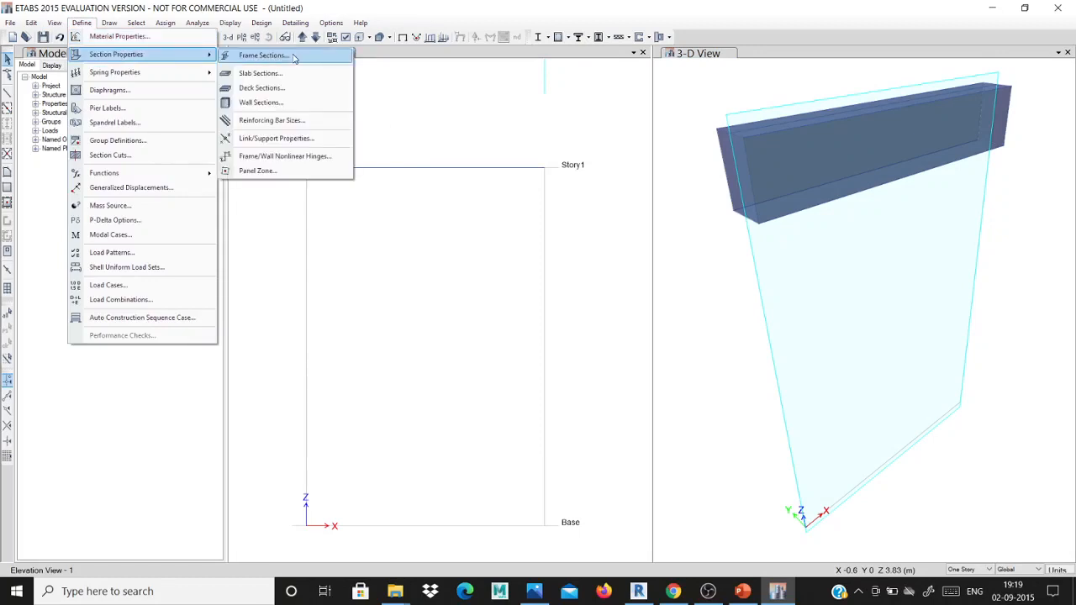
left_click(120, 26)
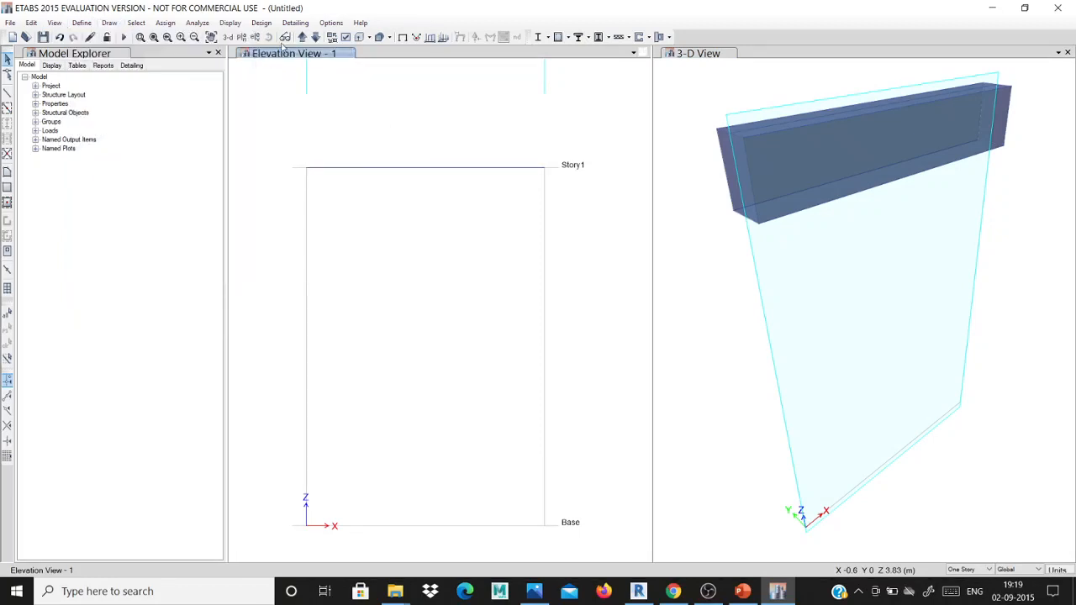
left_click(136, 24)
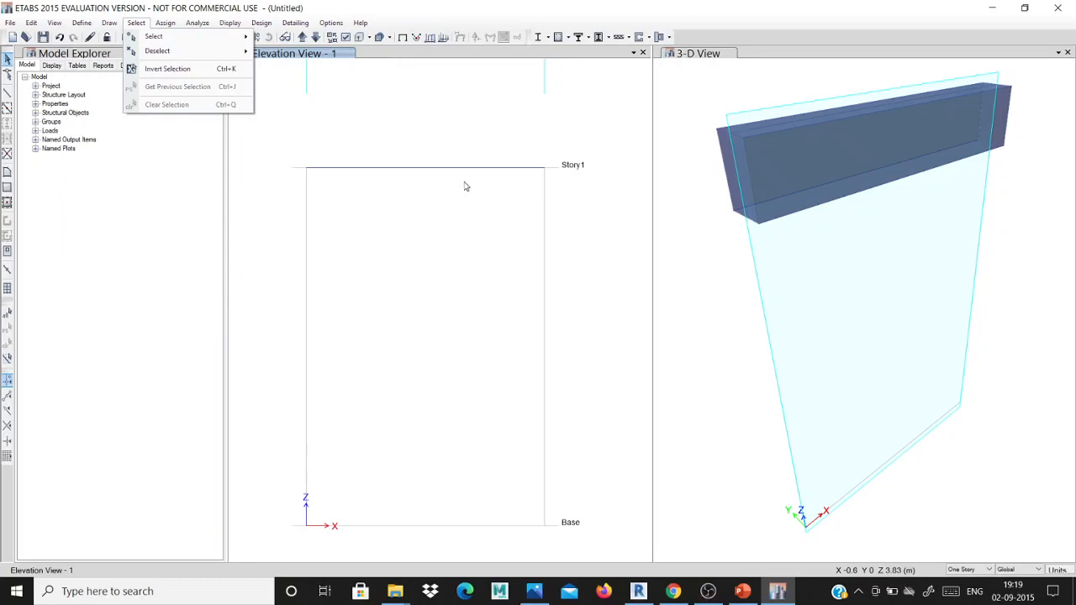
Step: Select only the joint at the beam's left end on Story1 and assign it a fixed restraint in all translations and rotations
left_click(307, 172)
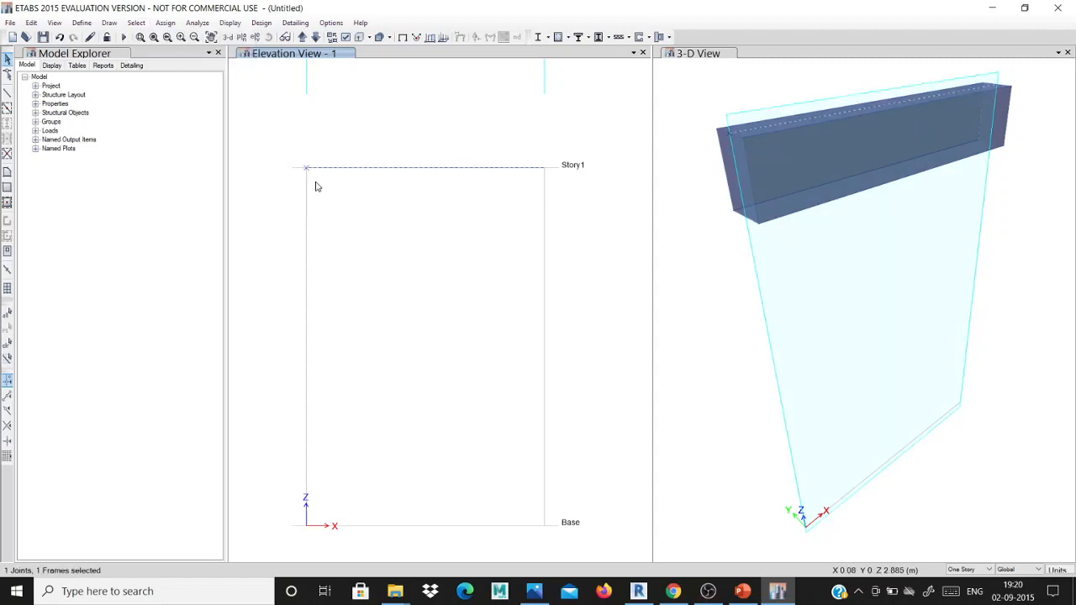
key("ctrl+q")
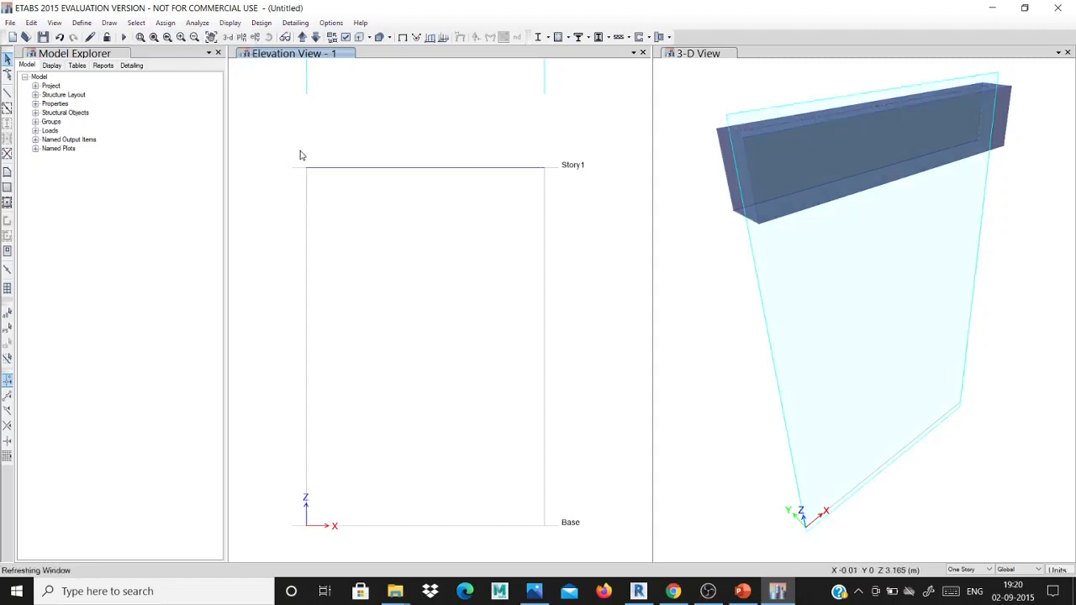
left_click(306, 169)
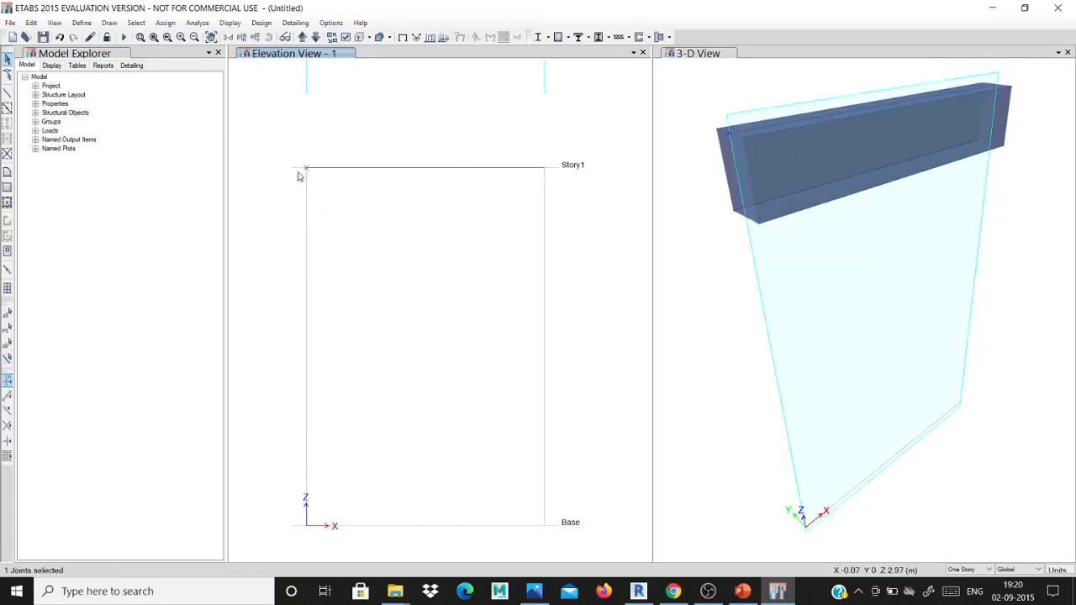
left_click(163, 23)
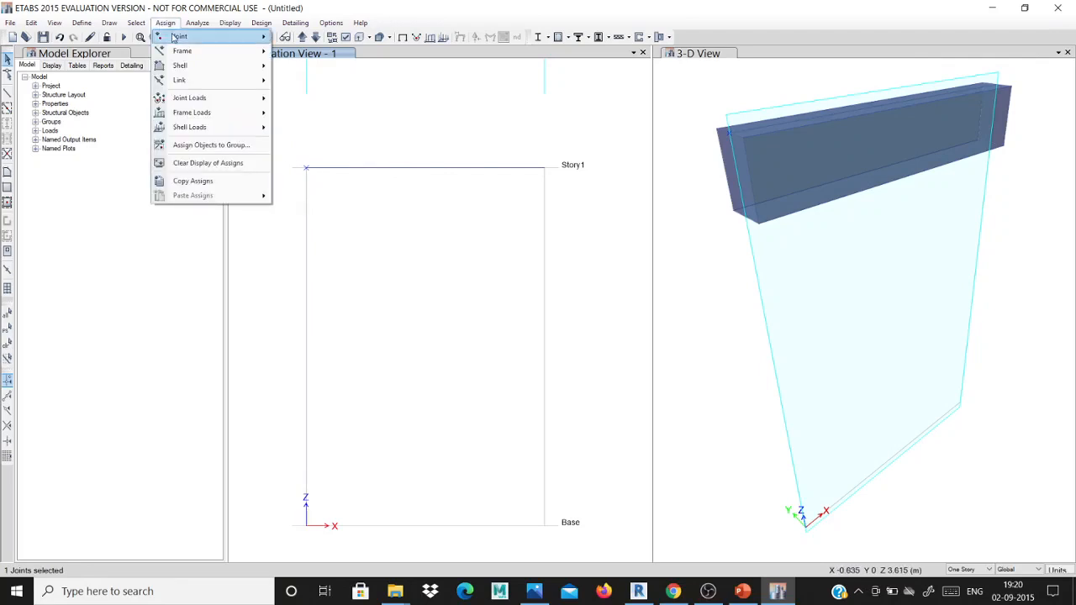
mouse_move(179, 37)
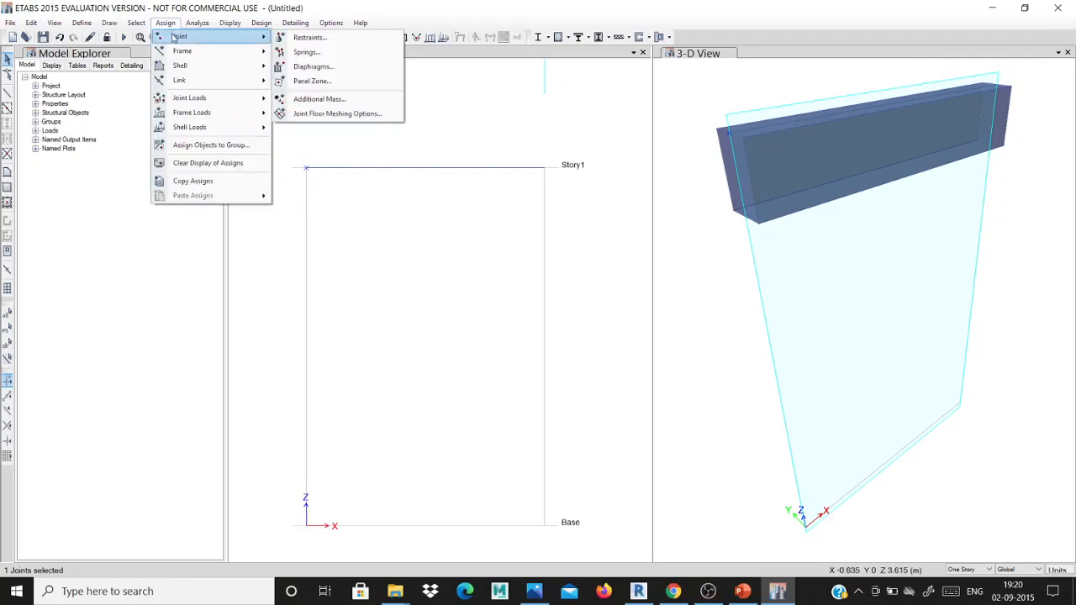
left_click(326, 40)
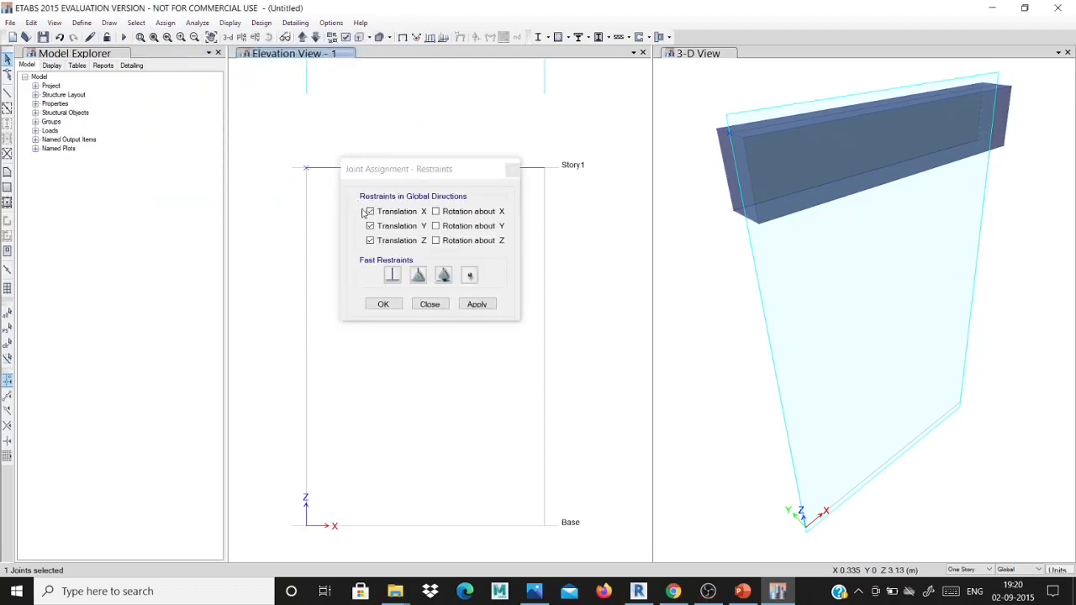
left_click(393, 274)
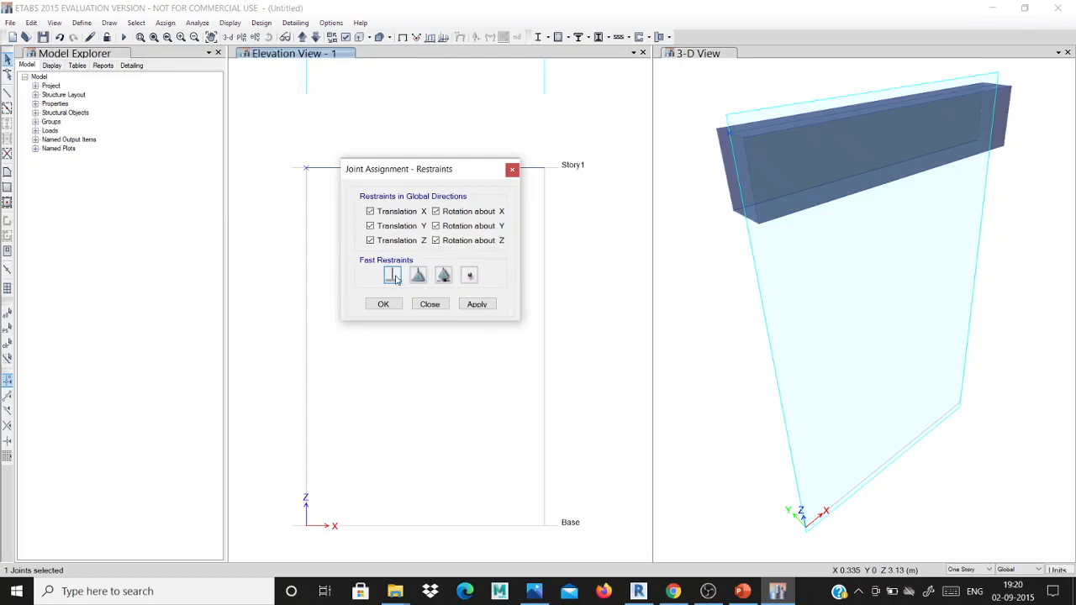
left_click(475, 304)
left_click(384, 304)
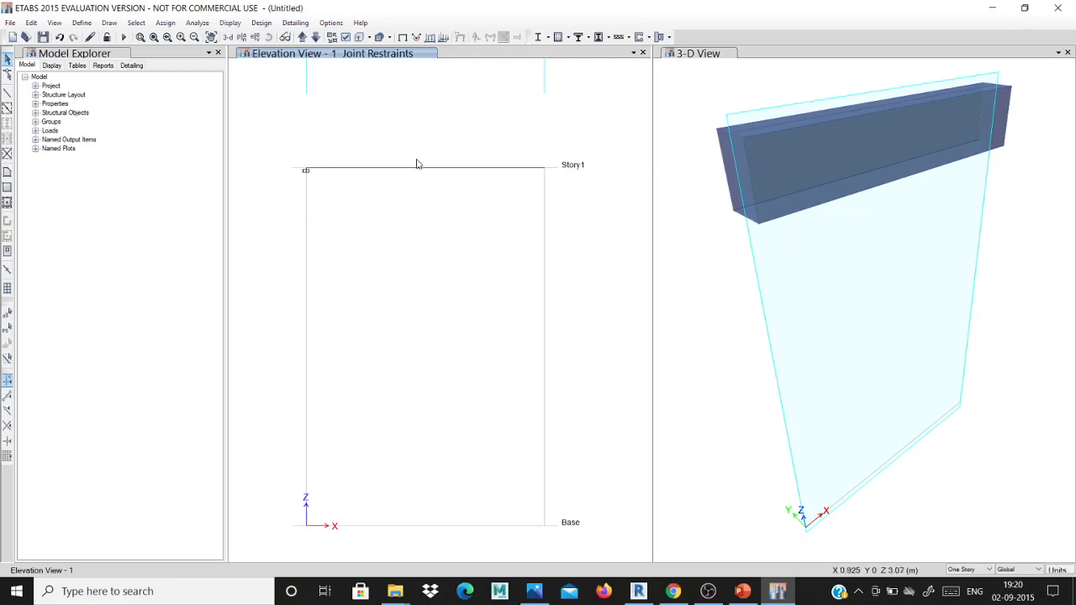
left_click(109, 24)
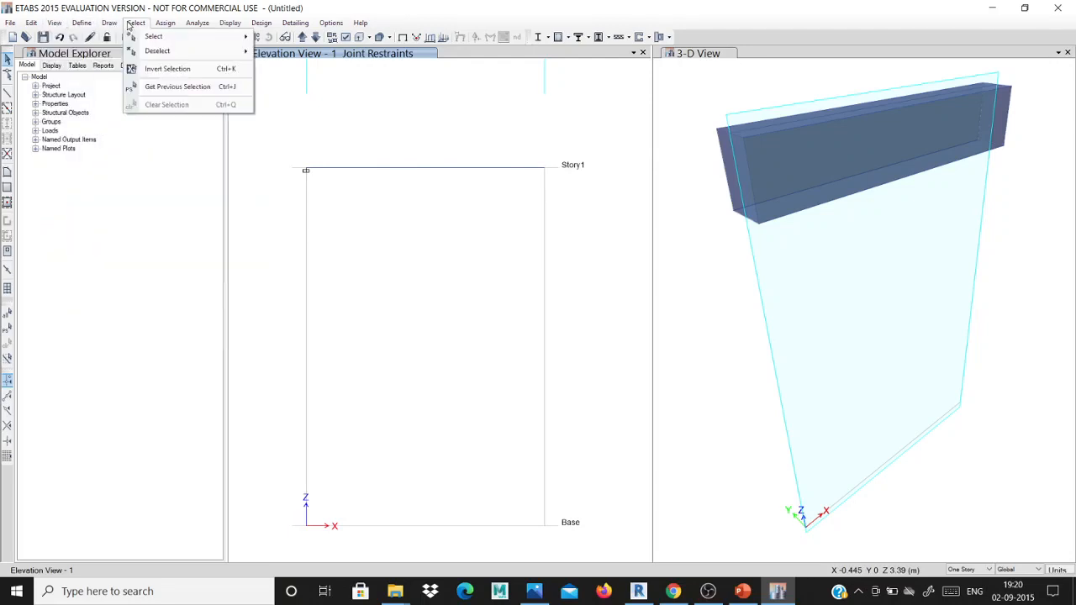
mouse_move(165, 24)
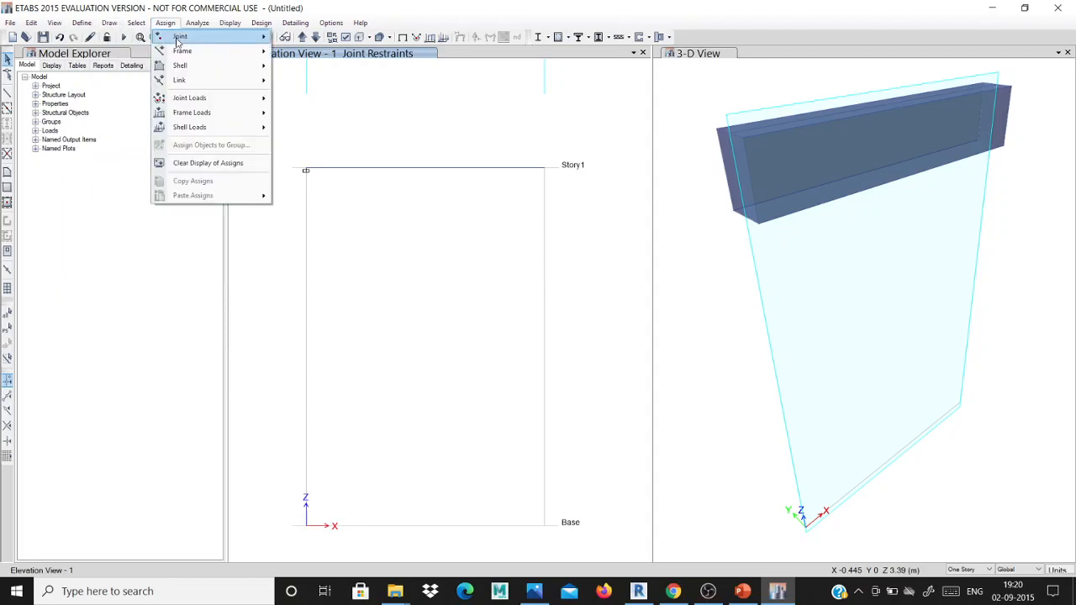
mouse_move(224, 42)
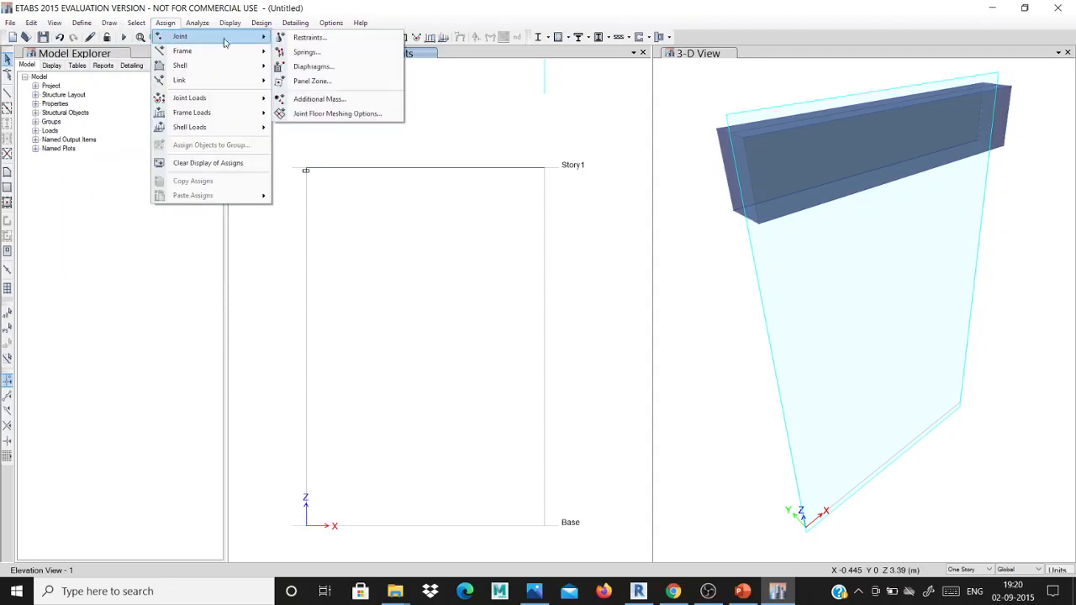
Step: Select the beam and check the point loads and their spacing in the textbook figure open in Photos
left_click(346, 167)
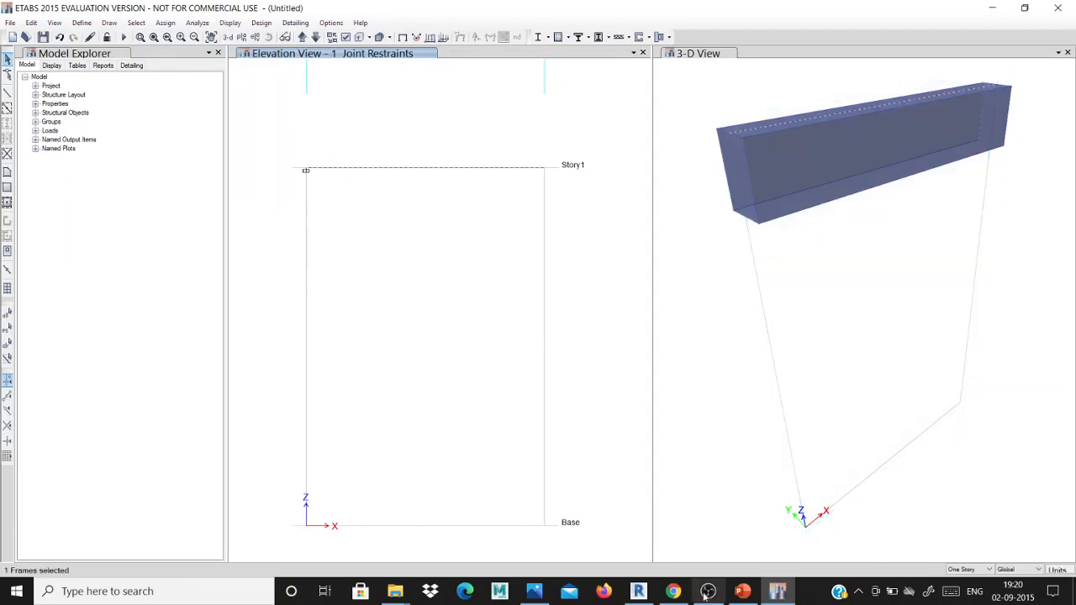
left_click(533, 591)
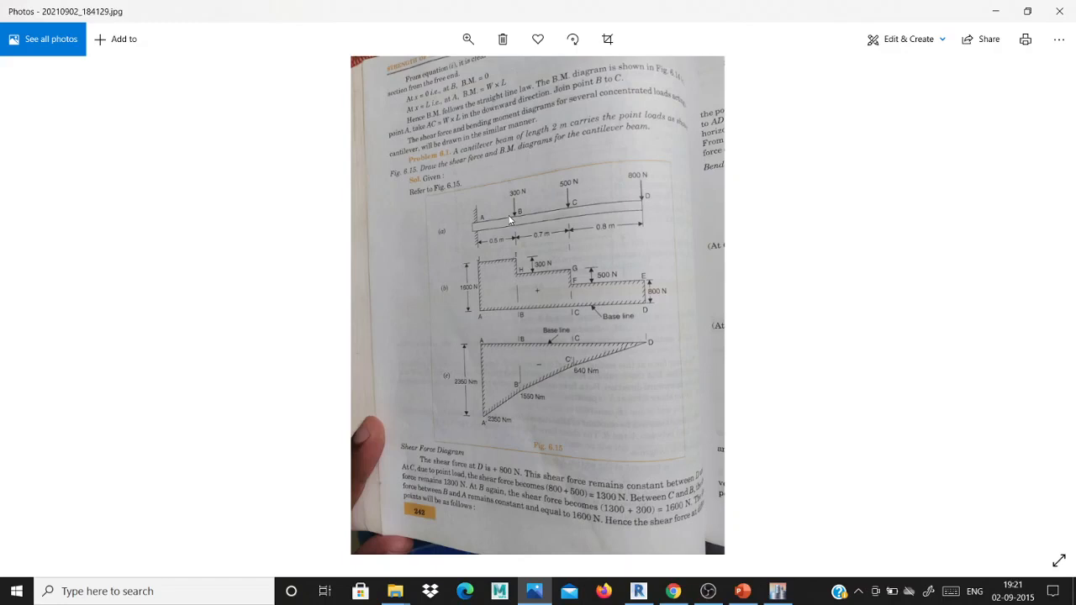
left_click(995, 11)
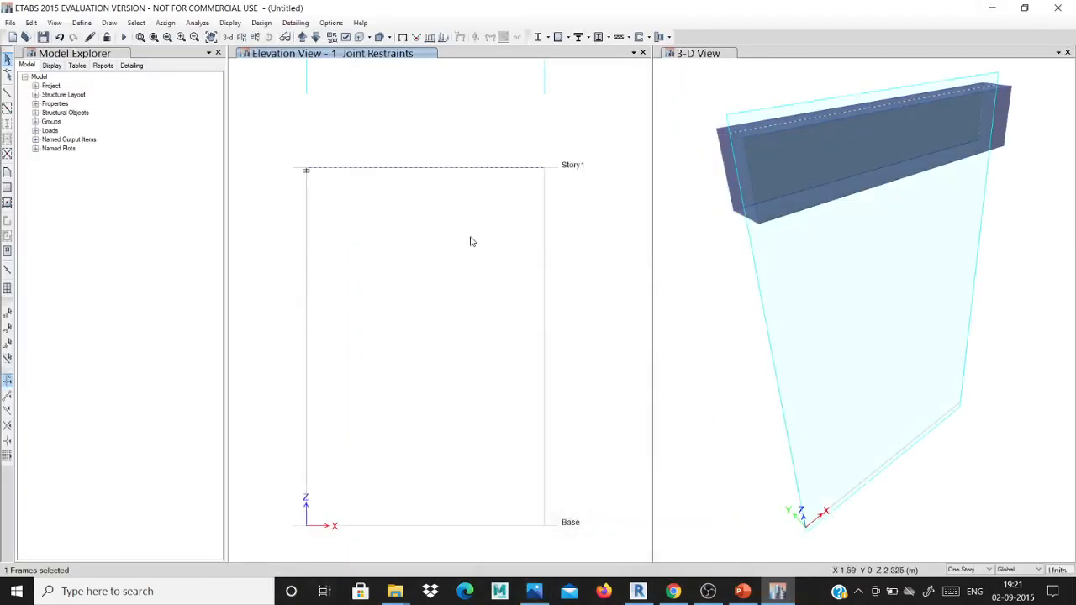
Step: Start a point load assignment for the selected beam with the Live load pattern, keeping the beam's left end in view
left_click(168, 24)
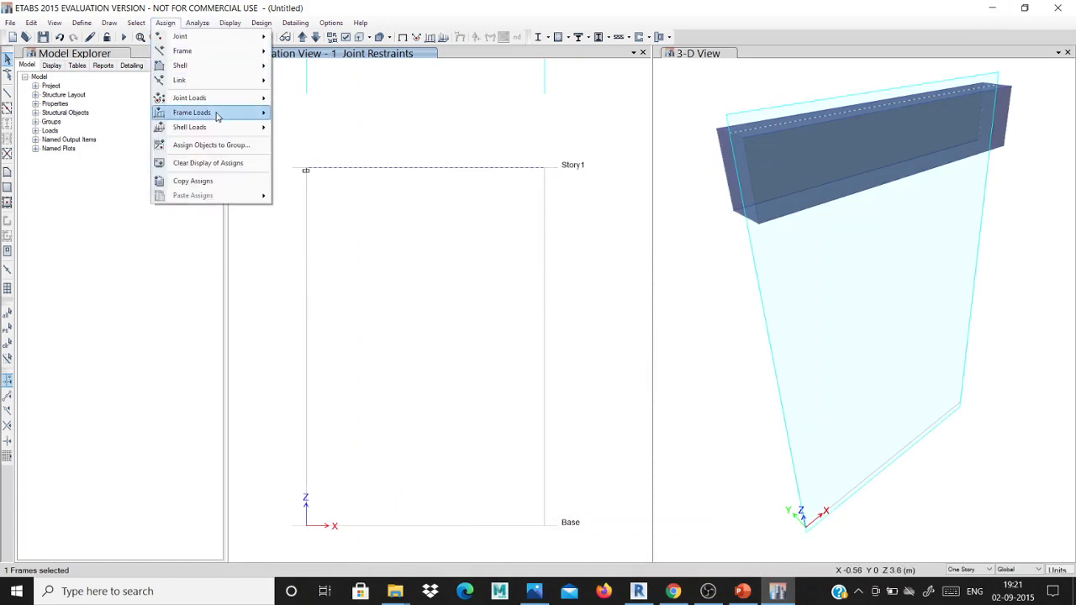
mouse_move(216, 114)
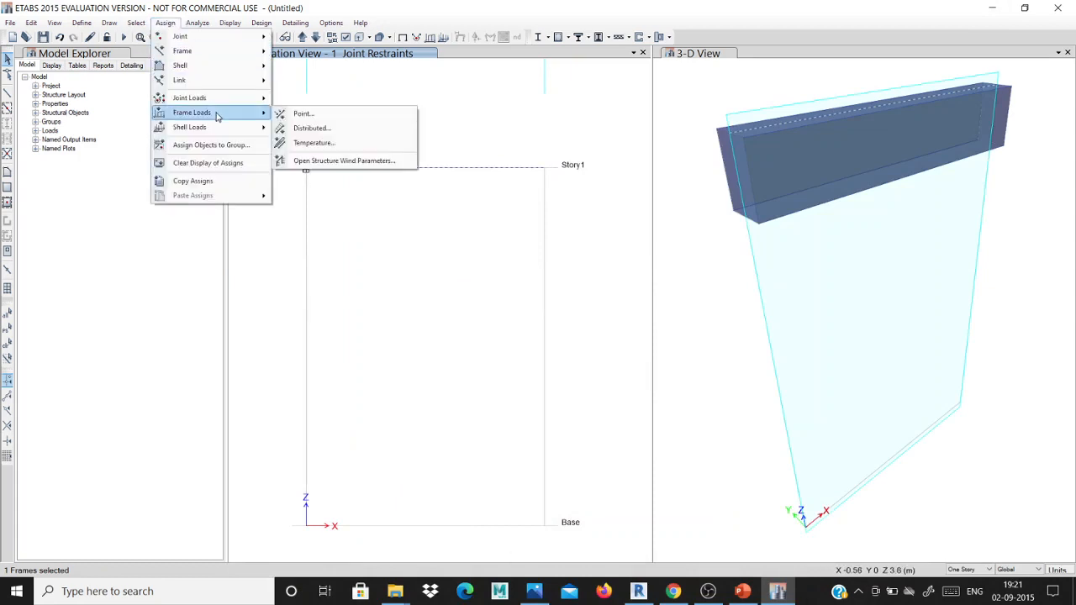
left_click(316, 114)
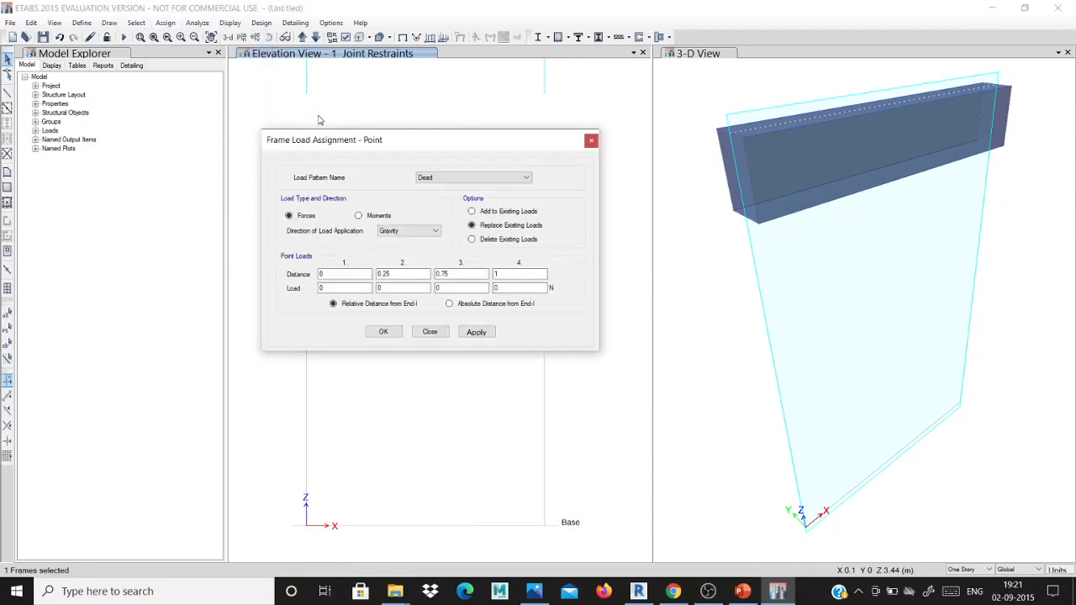
left_click(449, 178)
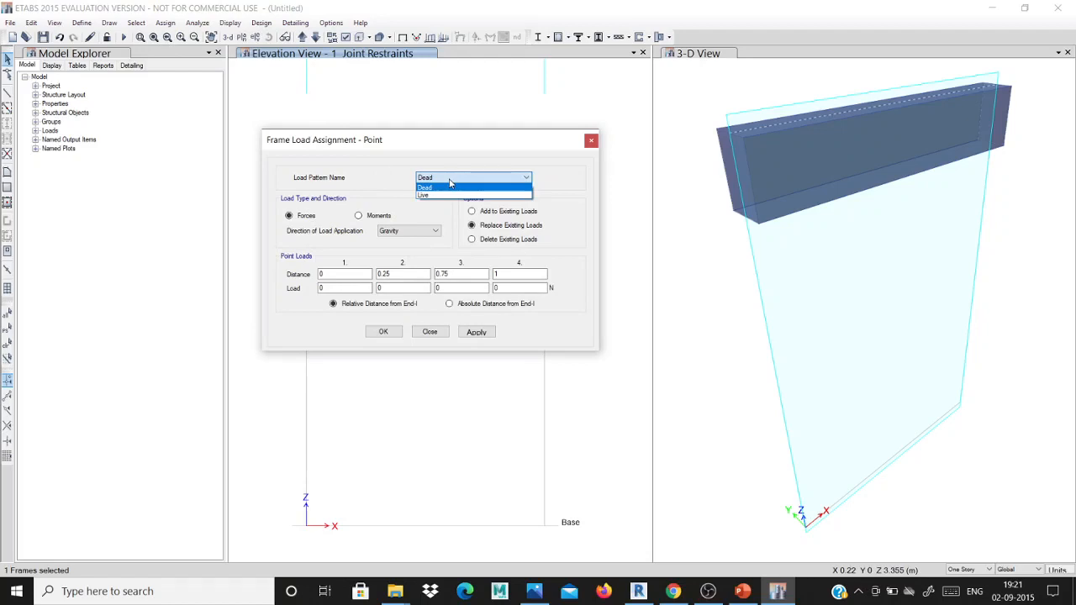
left_click(449, 195)
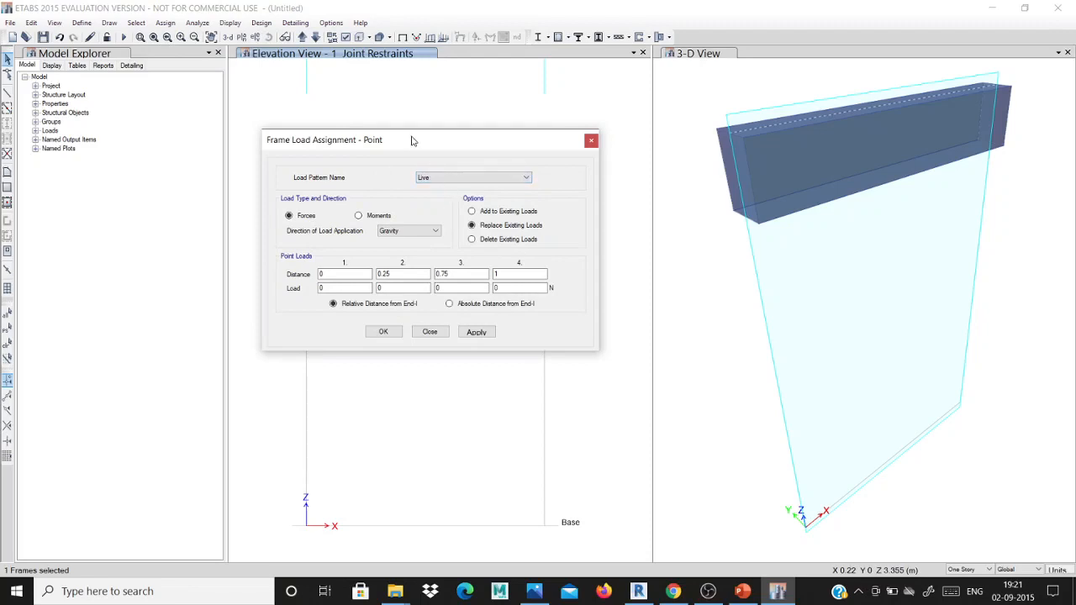
left_click_drag(412, 140, 585, 80)
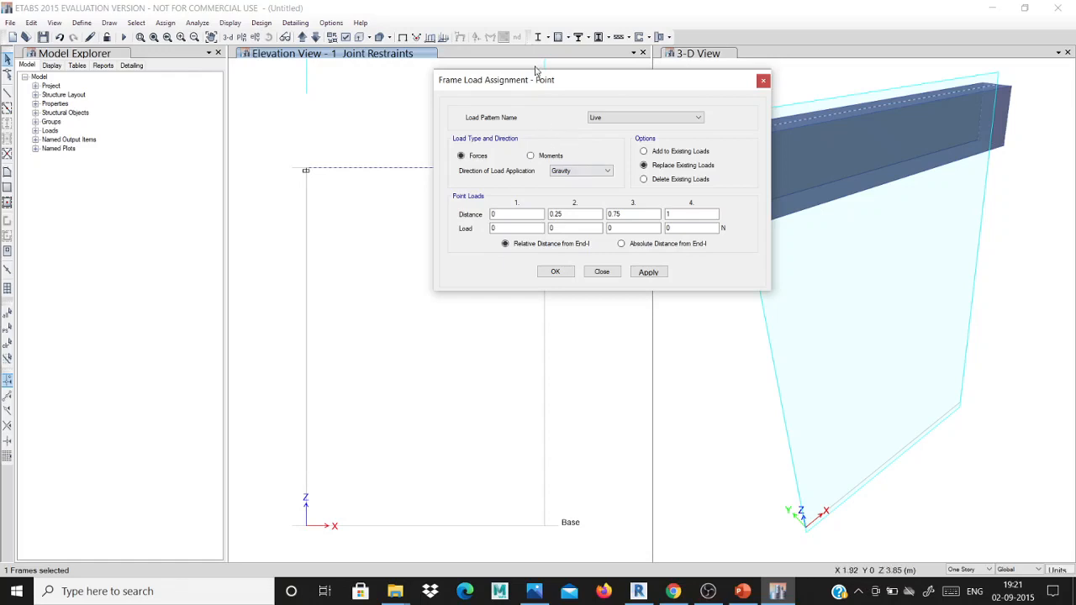
left_click_drag(536, 80, 434, 68)
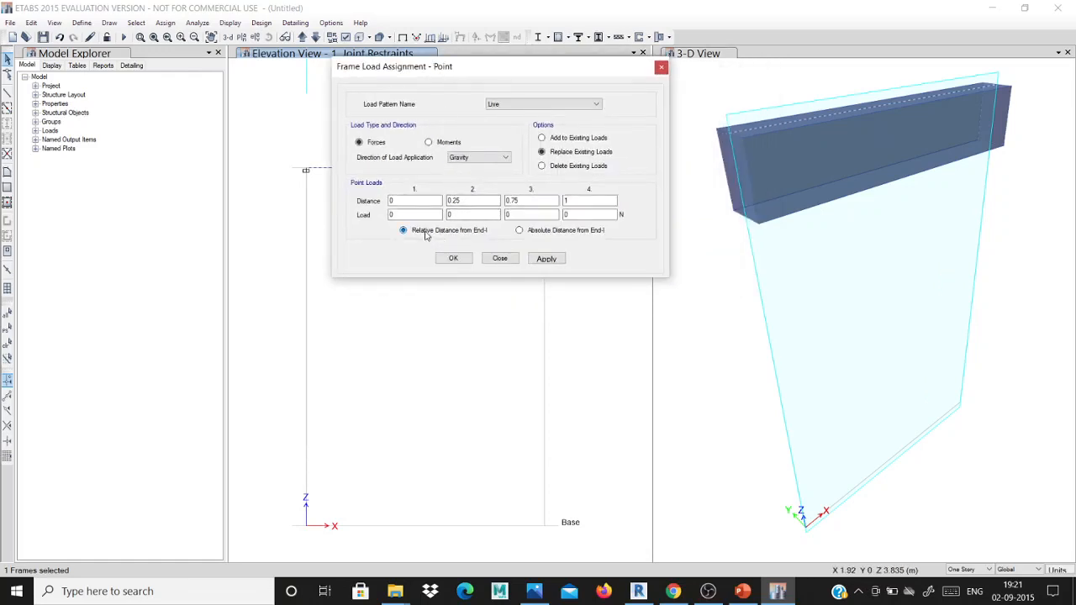
Step: Set the point load distances to be measured as absolute distance from End-I
left_click(520, 230)
left_click(466, 232)
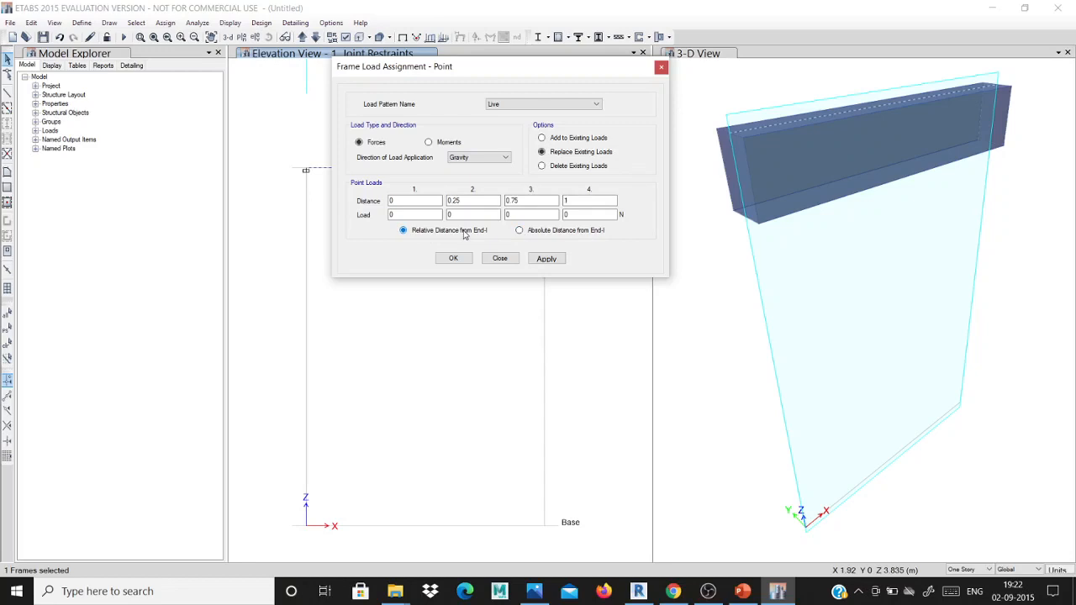
left_click(520, 232)
Step: Recheck the textbook figure in Photos and define the first point load as 300 N at 0.5 m
double_click(395, 200)
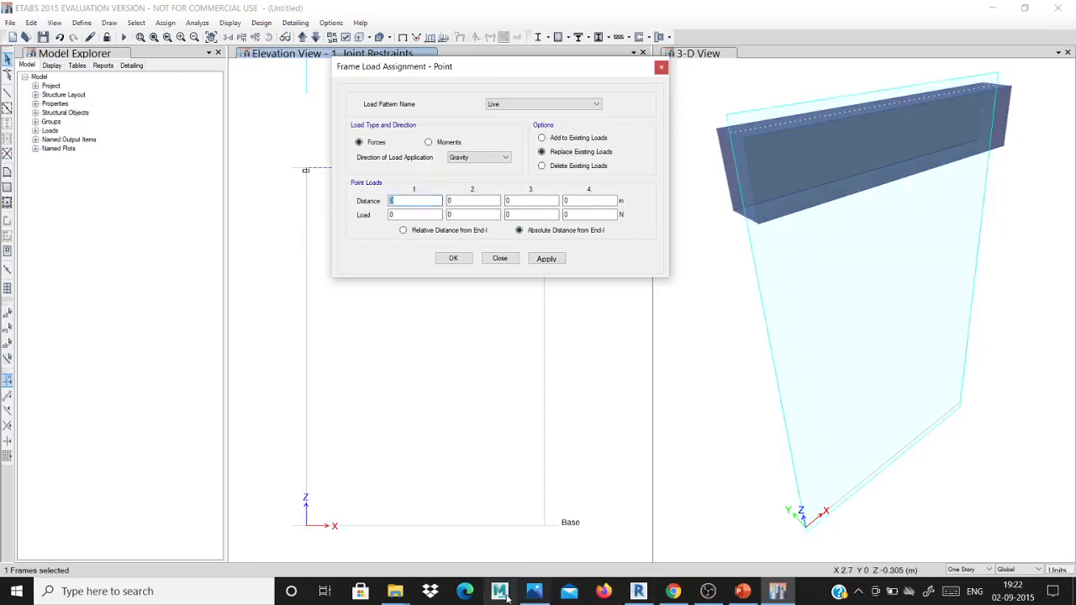
left_click(534, 591)
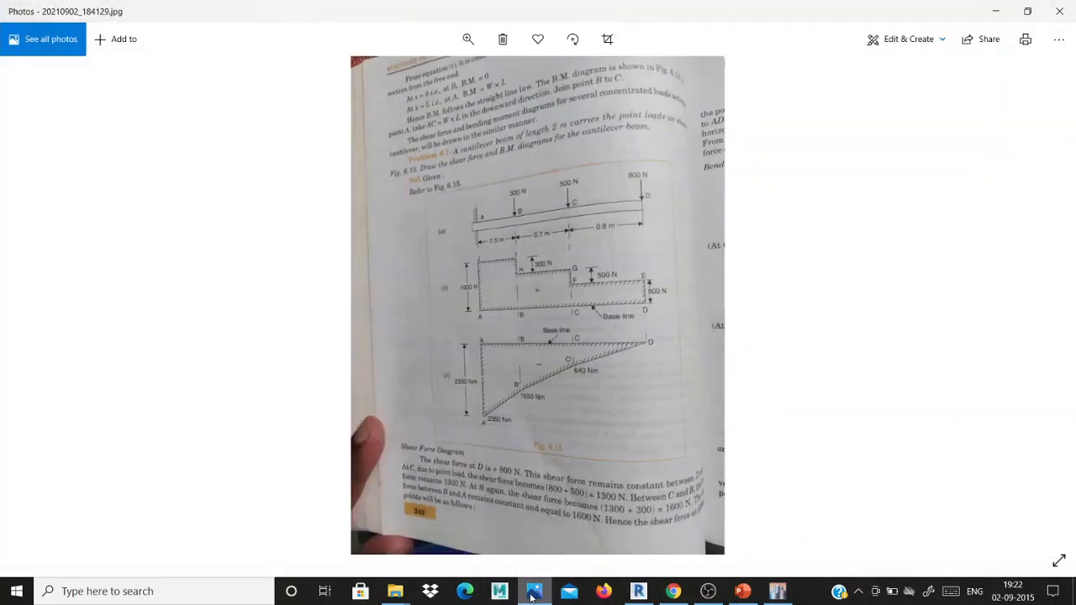
left_click(533, 592)
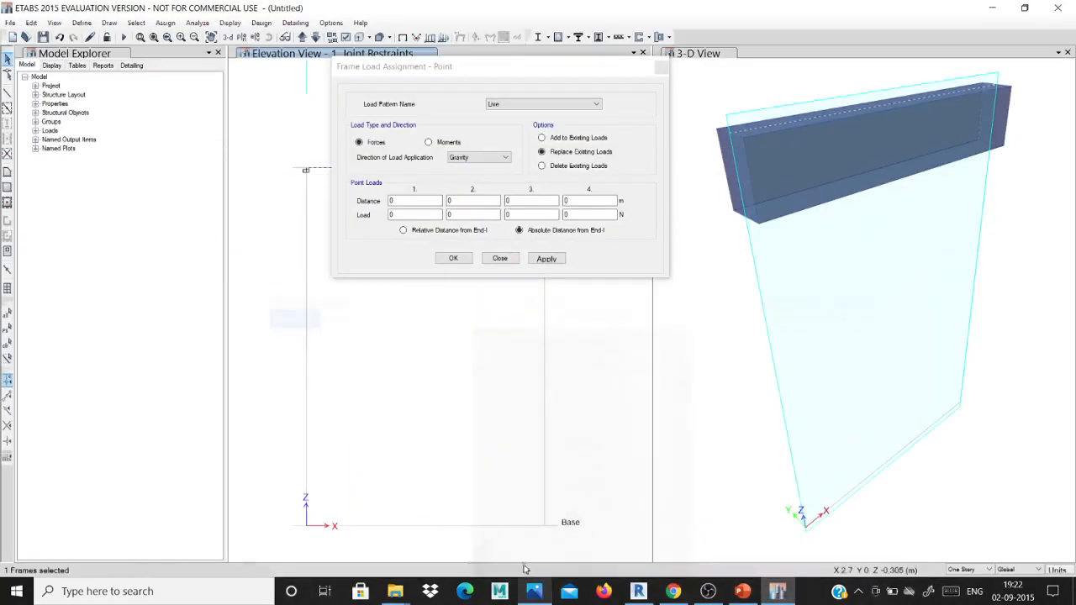
double_click(403, 200)
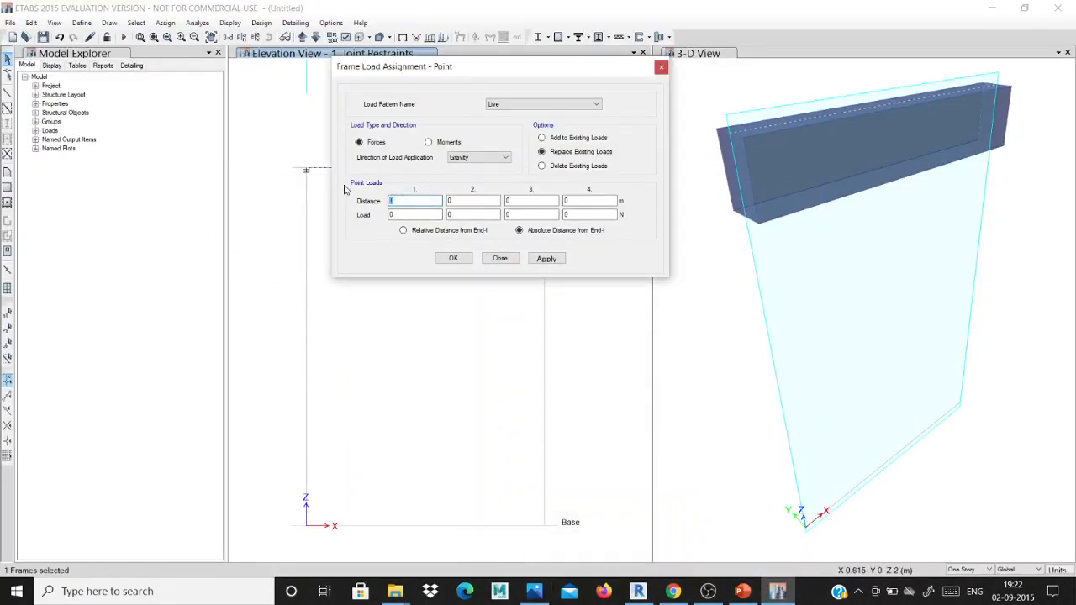
type("0.5")
double_click(394, 214)
type("300")
key("Tab")
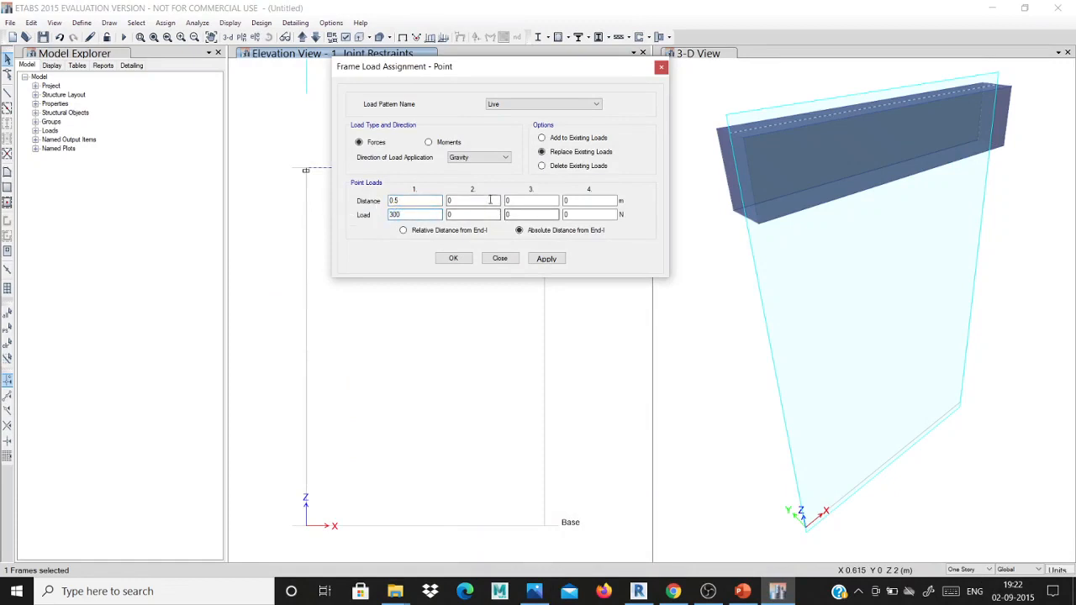
Step: Recheck the textbook figure in Photos and define the second point load as 500 N at 1.2 m
left_click(534, 592)
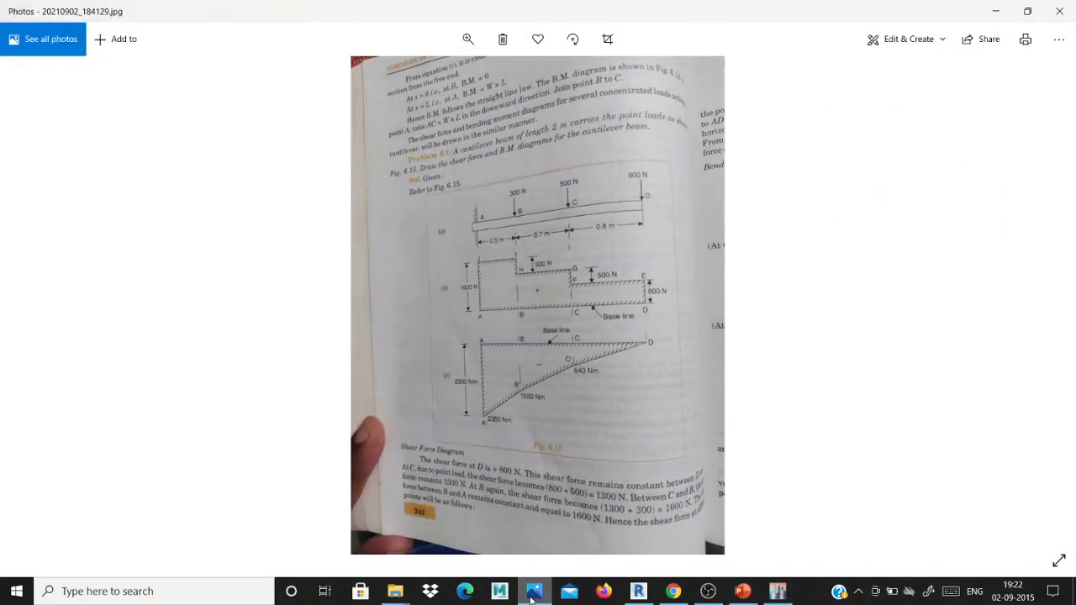
left_click(534, 592)
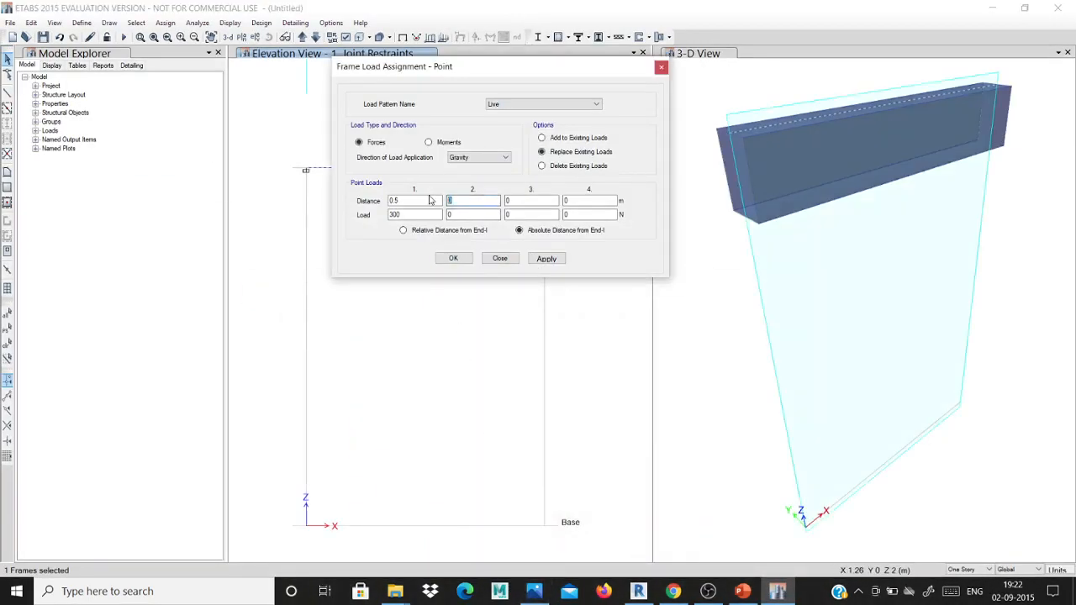
type("500")
left_click_drag(463, 200, 439, 200)
key("BackSpace")
left_click_drag(479, 216, 363, 212)
type("5")
left_click(489, 200)
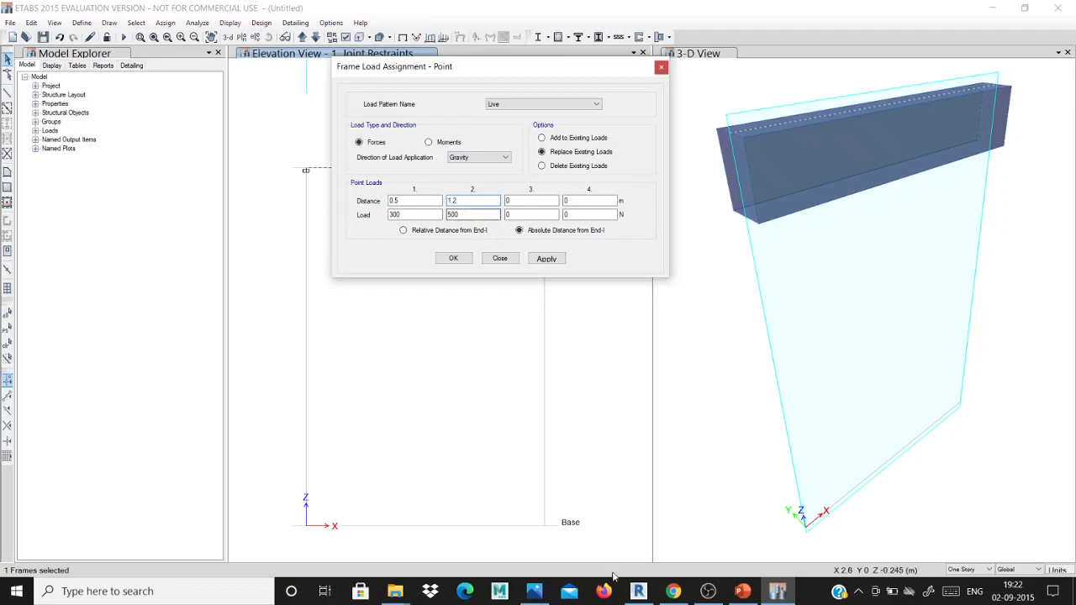
Step: Check the end load in the Photos figure, define the third point load as 800 N at 2 m, and assign the loads to the beam
left_click(534, 590)
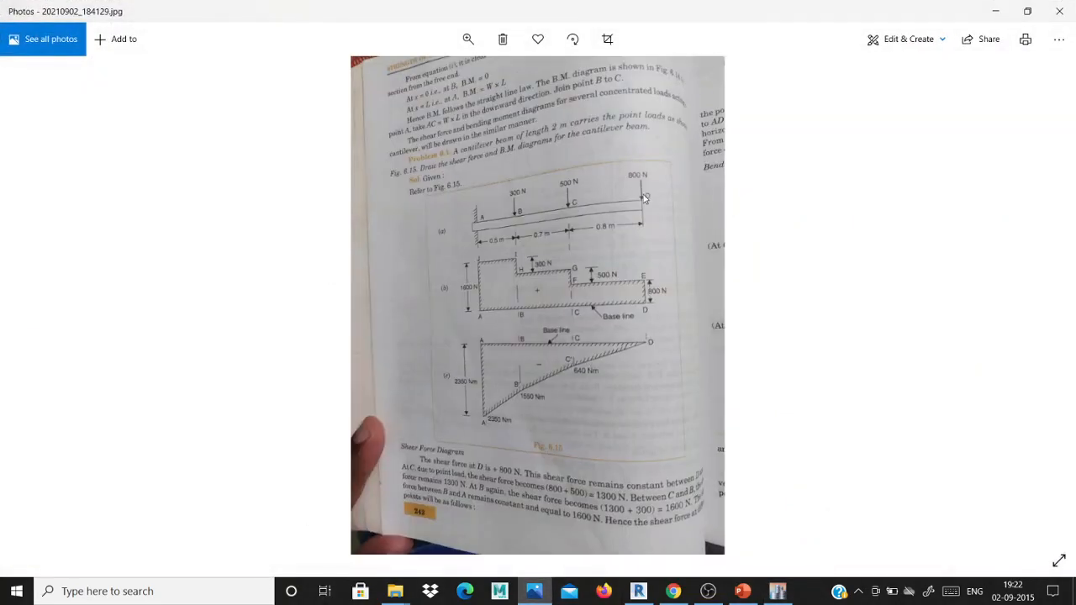
left_click(994, 11)
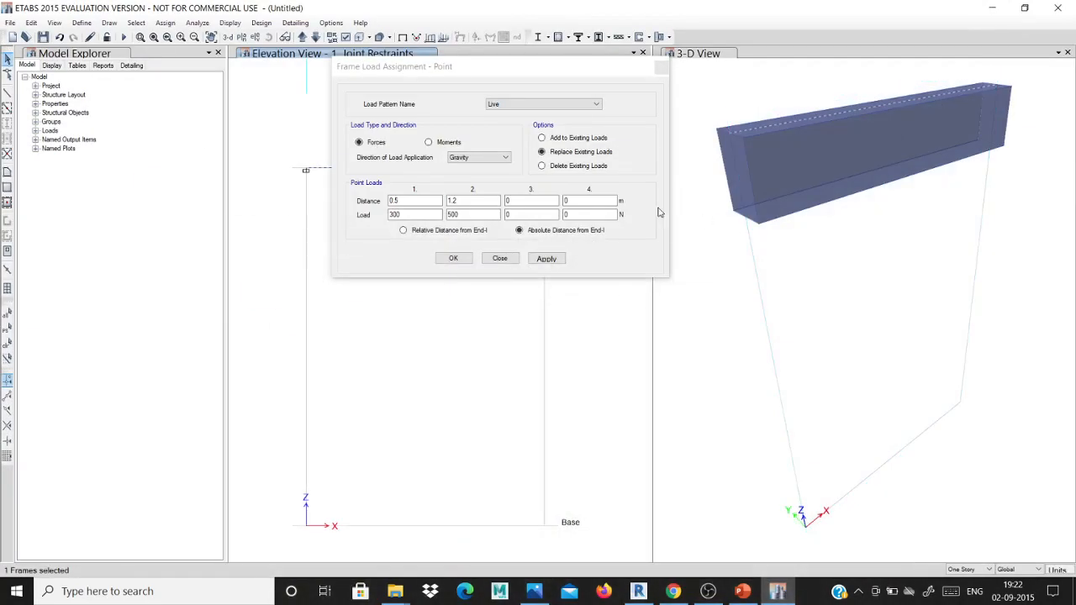
type("80")
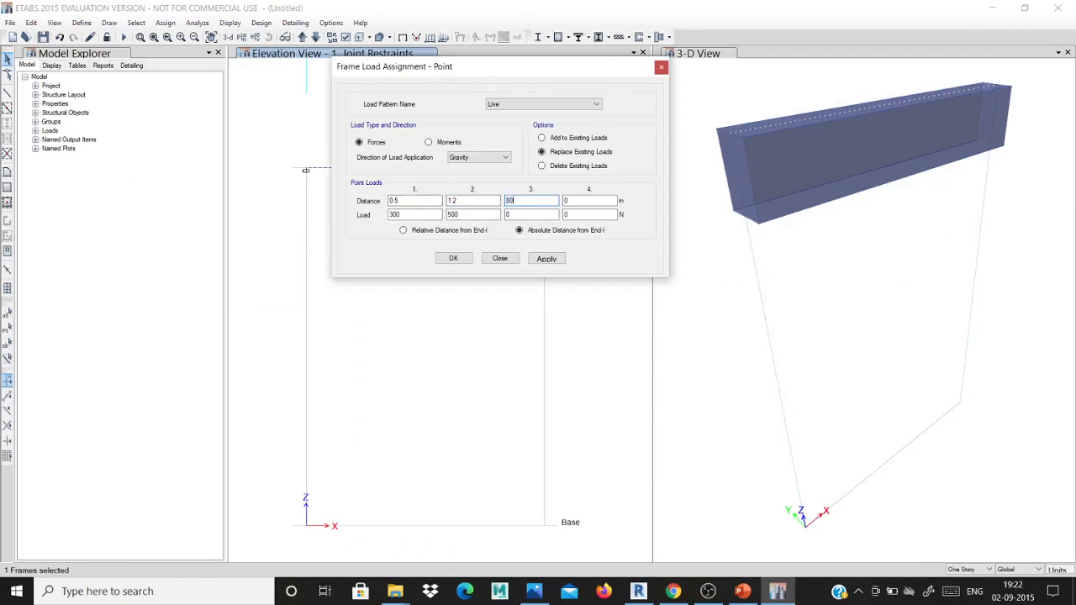
type("0")
key("Tab")
type("800")
key("shift+Tab")
type("2")
left_click(492, 335)
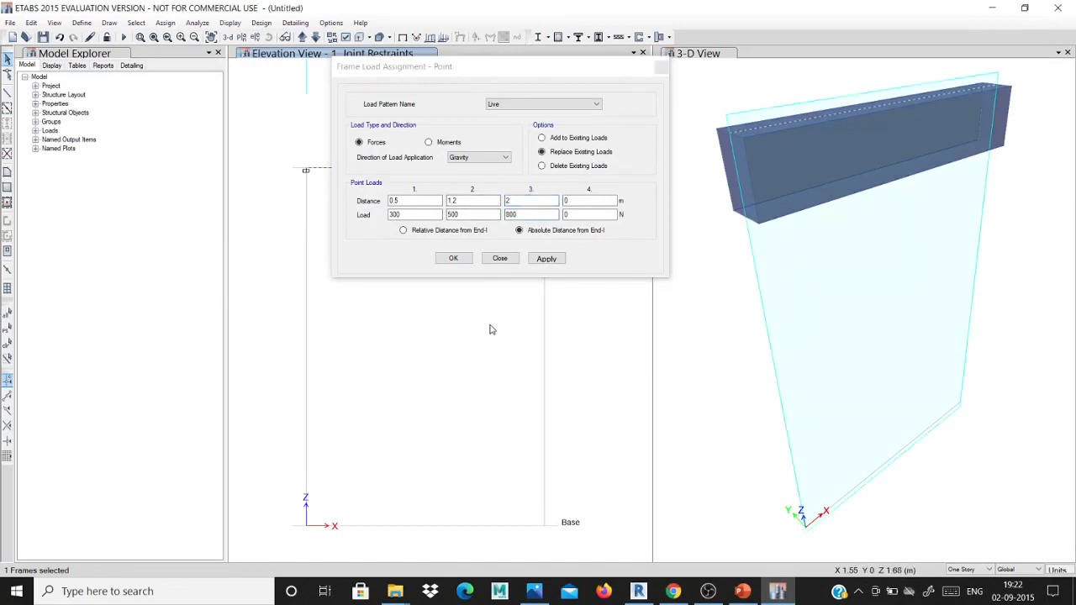
left_click(453, 260)
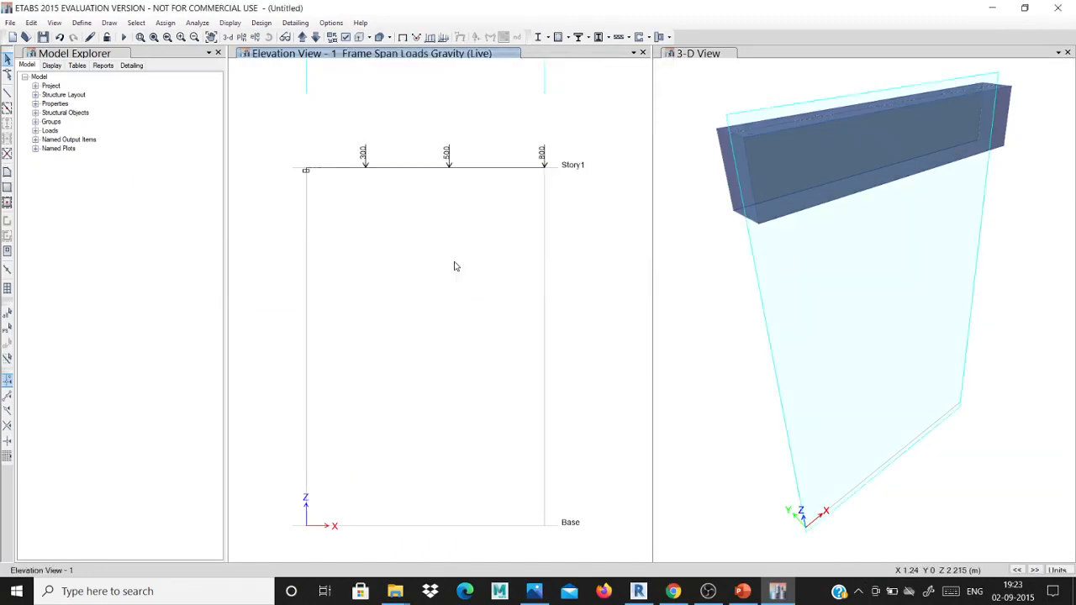
Step: Select the beam and review its point load assignment and the absolute distance option, leaving the loads as they are
left_click(392, 165)
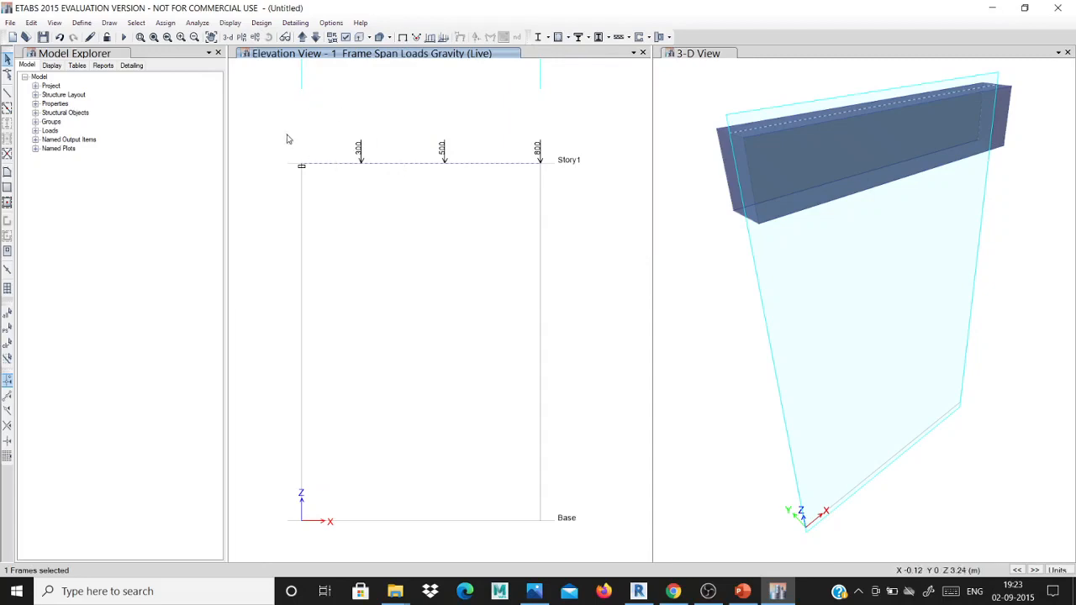
left_click(165, 24)
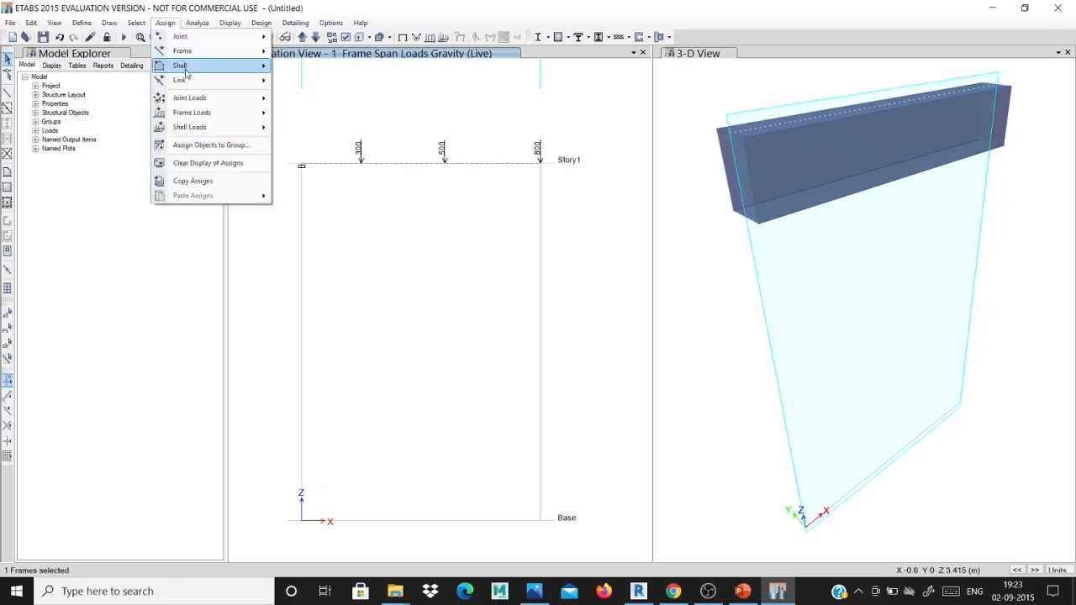
mouse_move(204, 112)
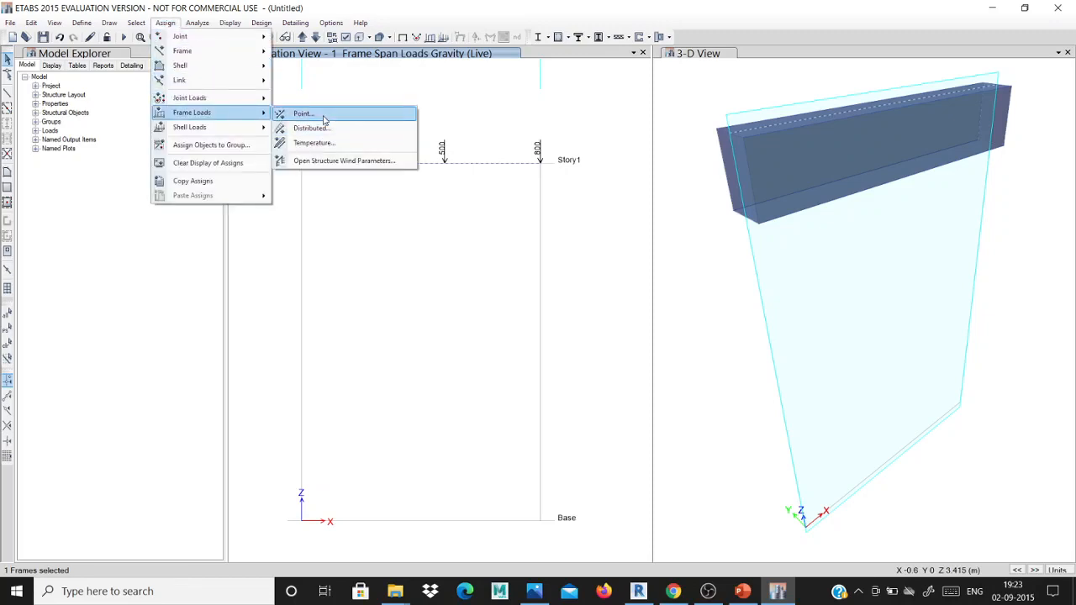
left_click(324, 119)
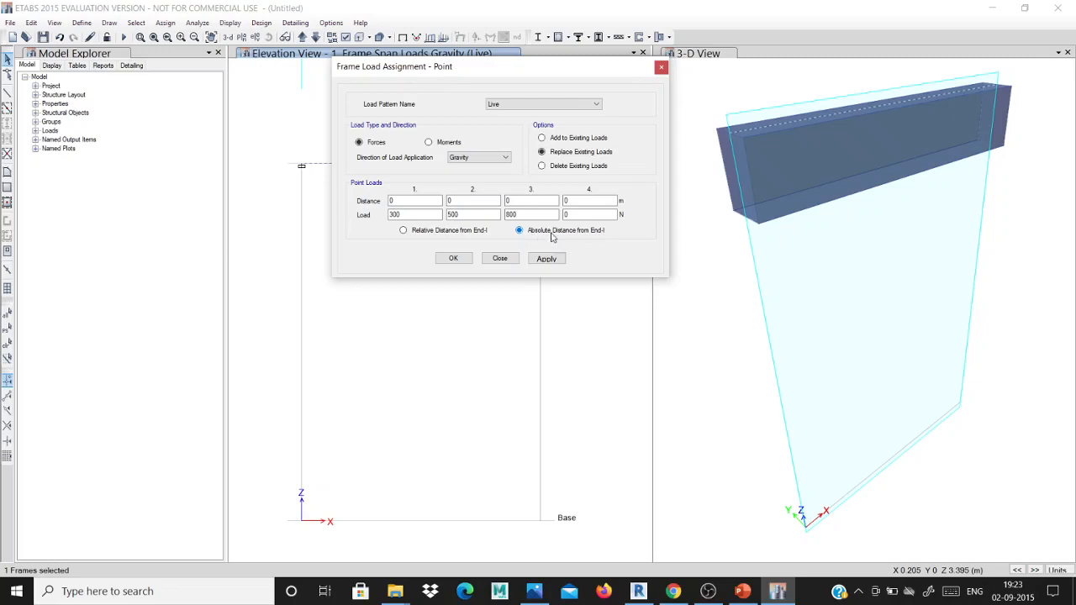
left_click(498, 258)
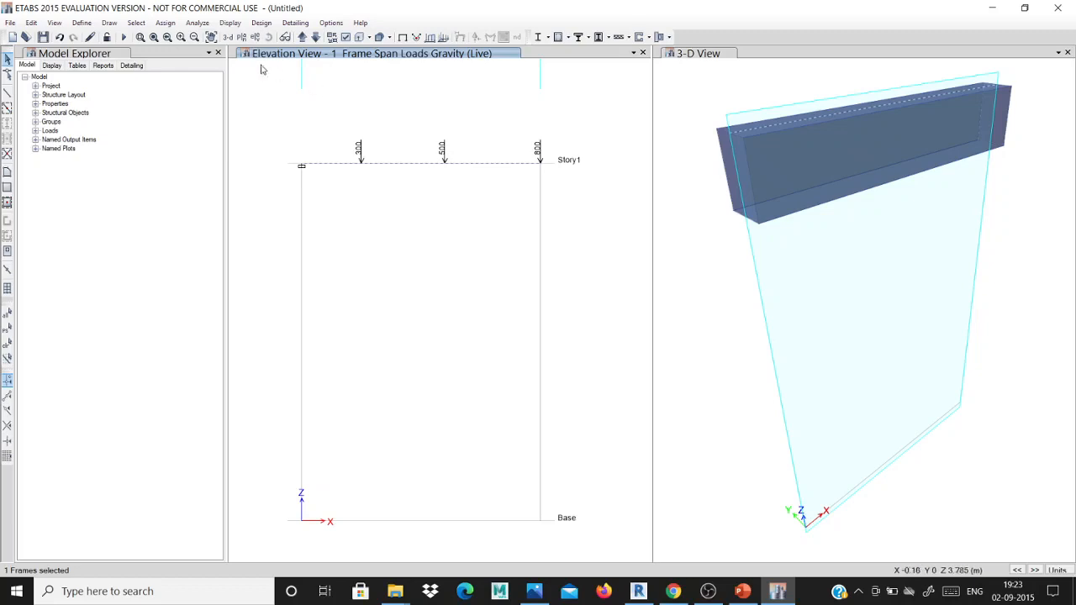
Step: Review the self-weight multipliers of the Dead and Live load patterns
left_click(84, 23)
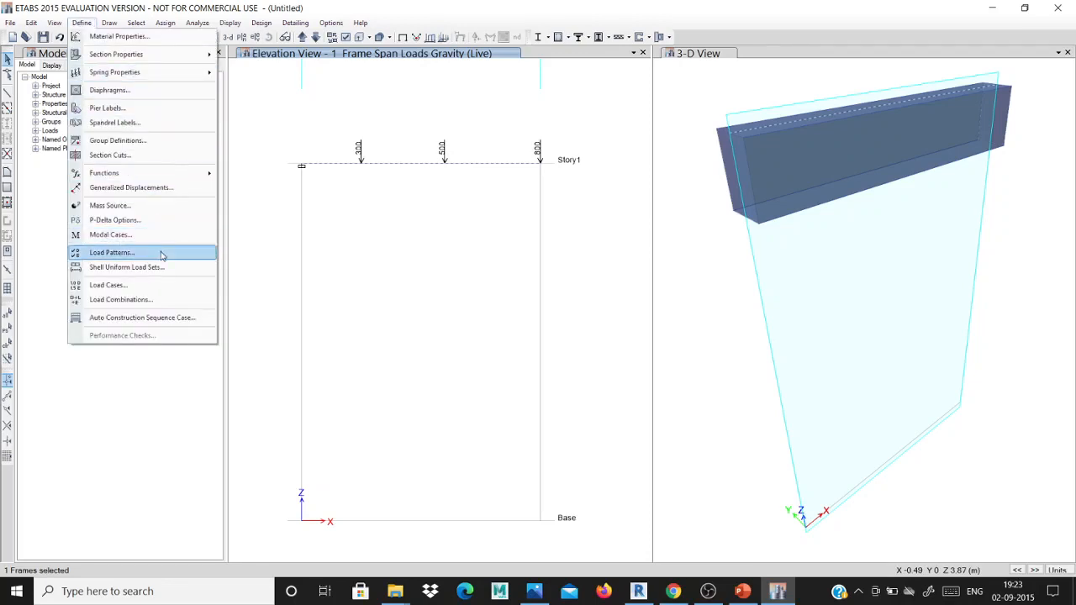
left_click(112, 252)
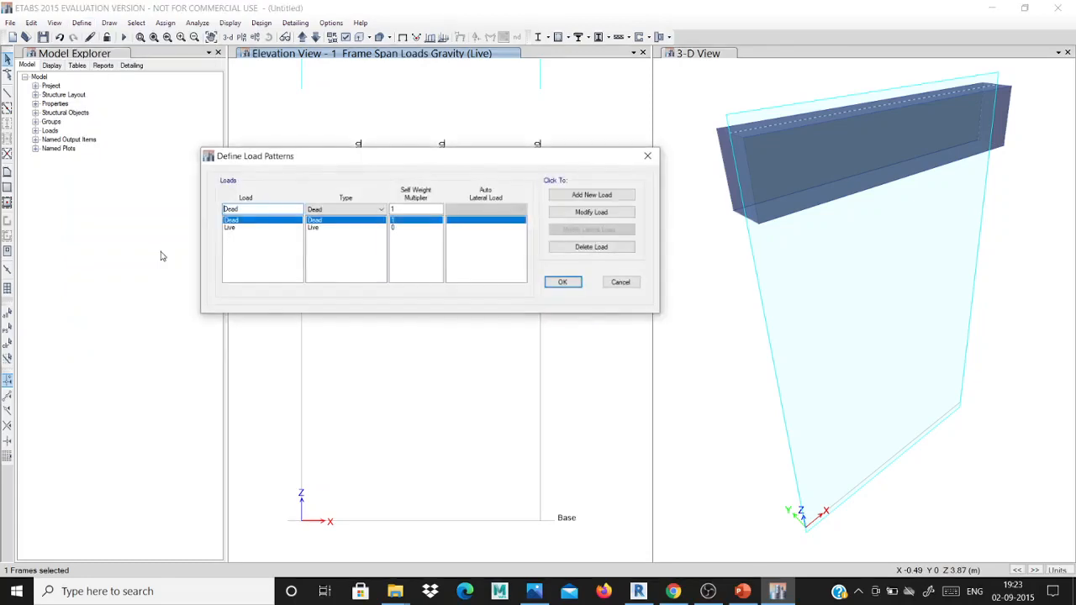
left_click(399, 229)
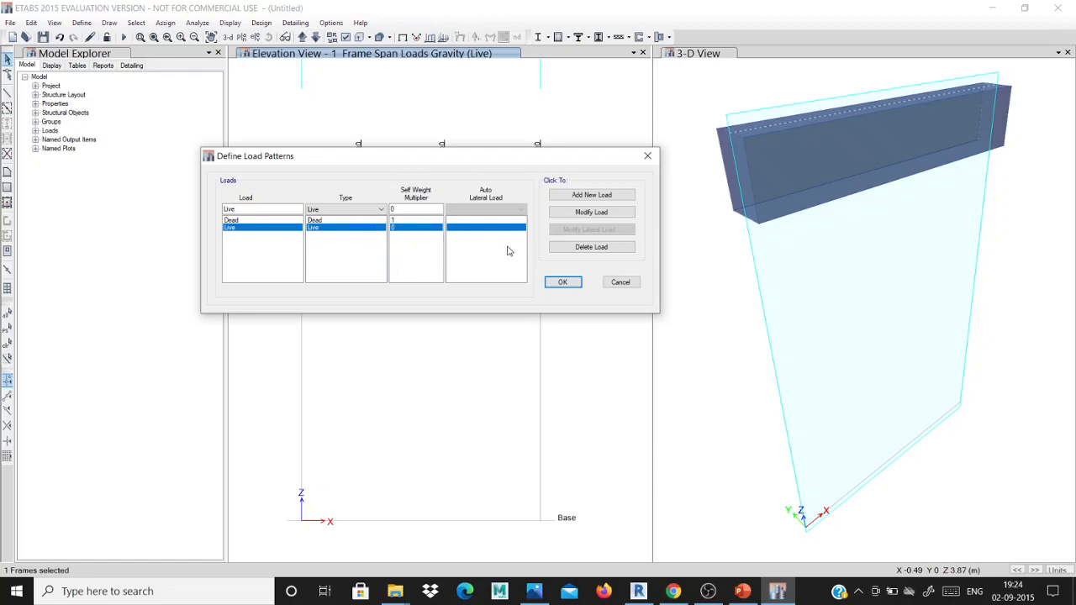
left_click(562, 282)
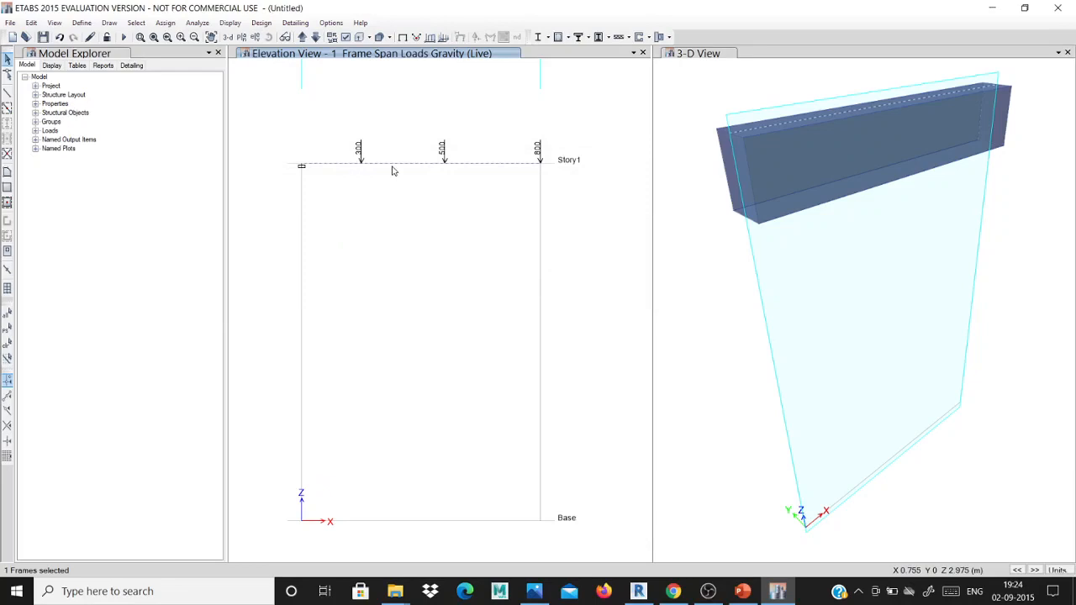
Step: Look over the load combinations without adding one
left_click(81, 23)
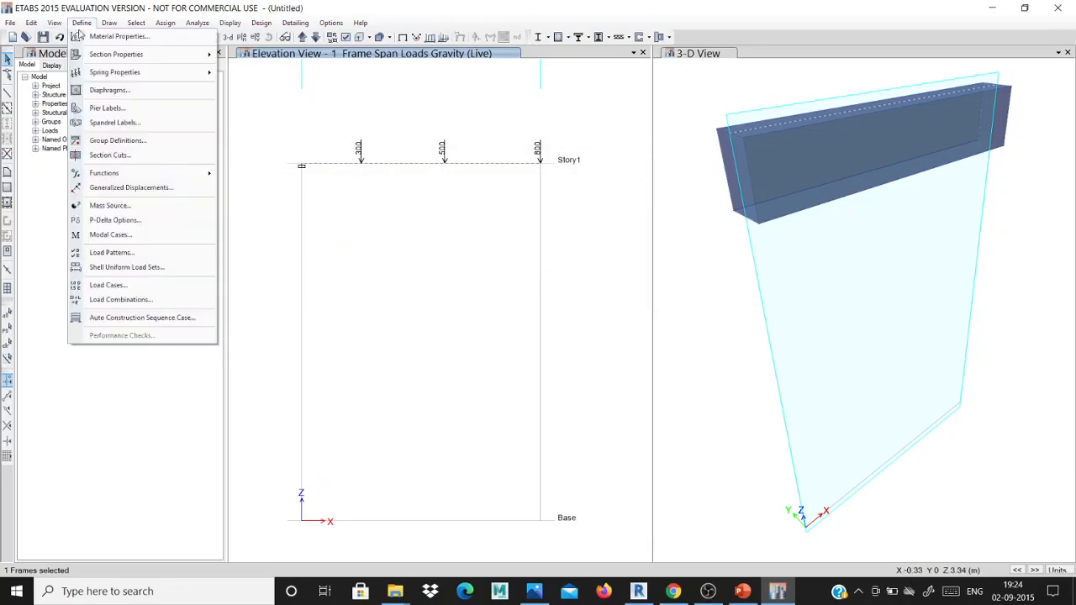
left_click(146, 300)
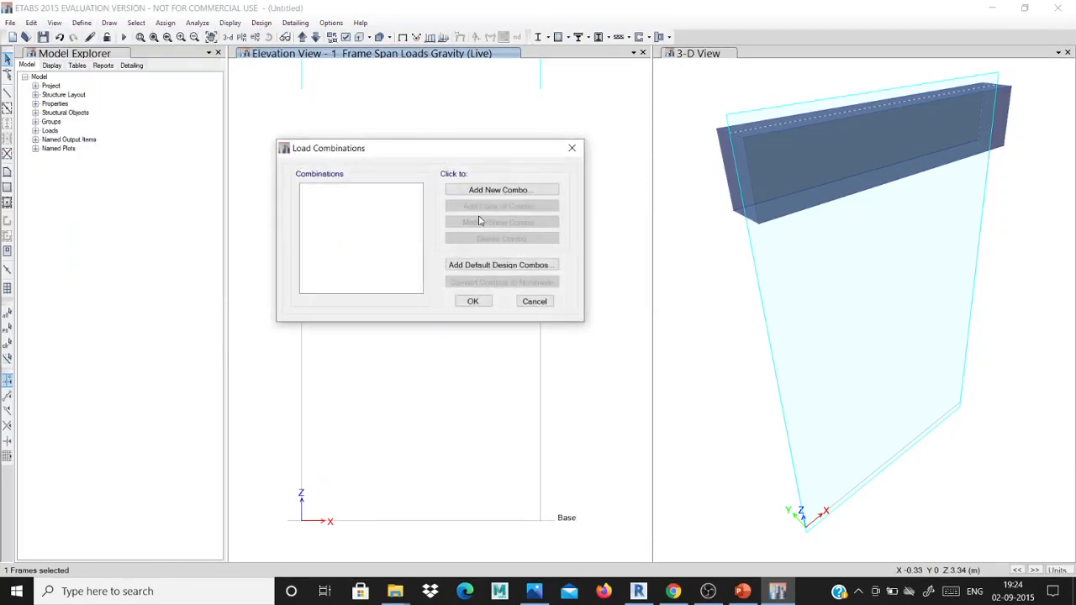
left_click(571, 148)
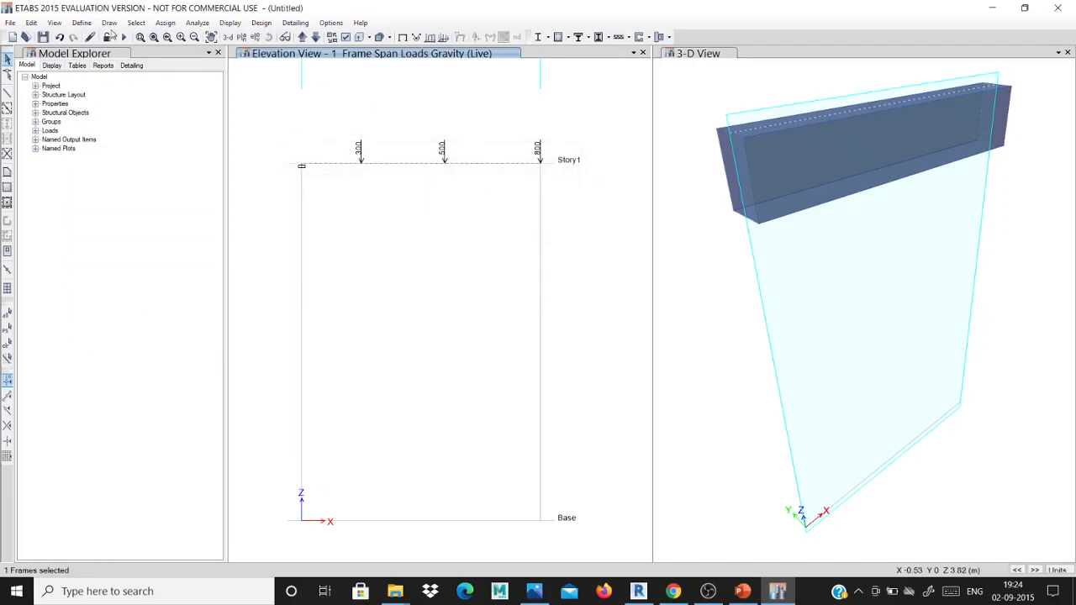
left_click(81, 22)
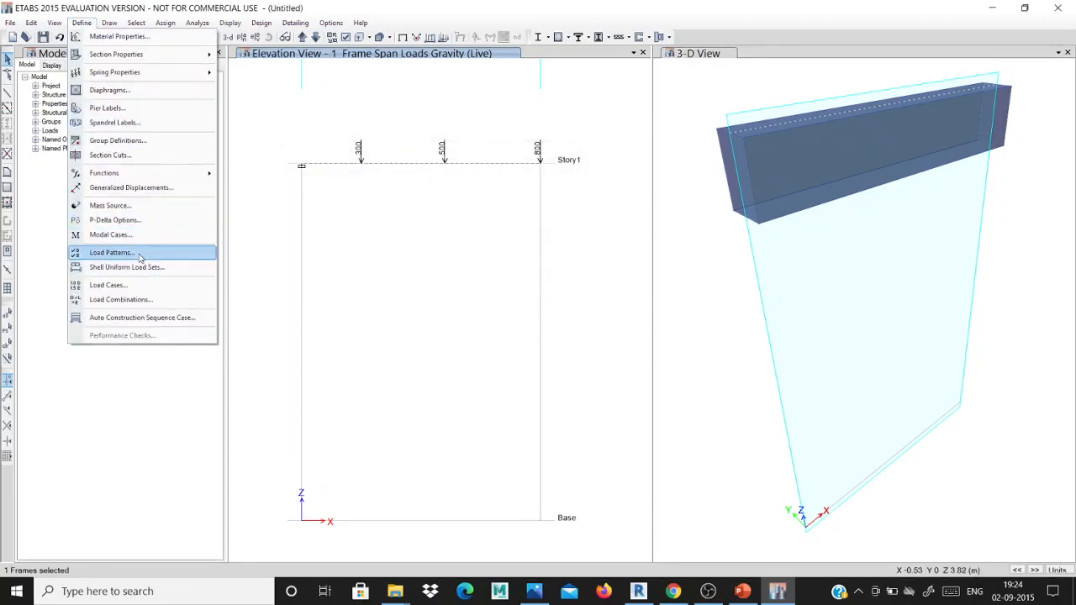
left_click(397, 105)
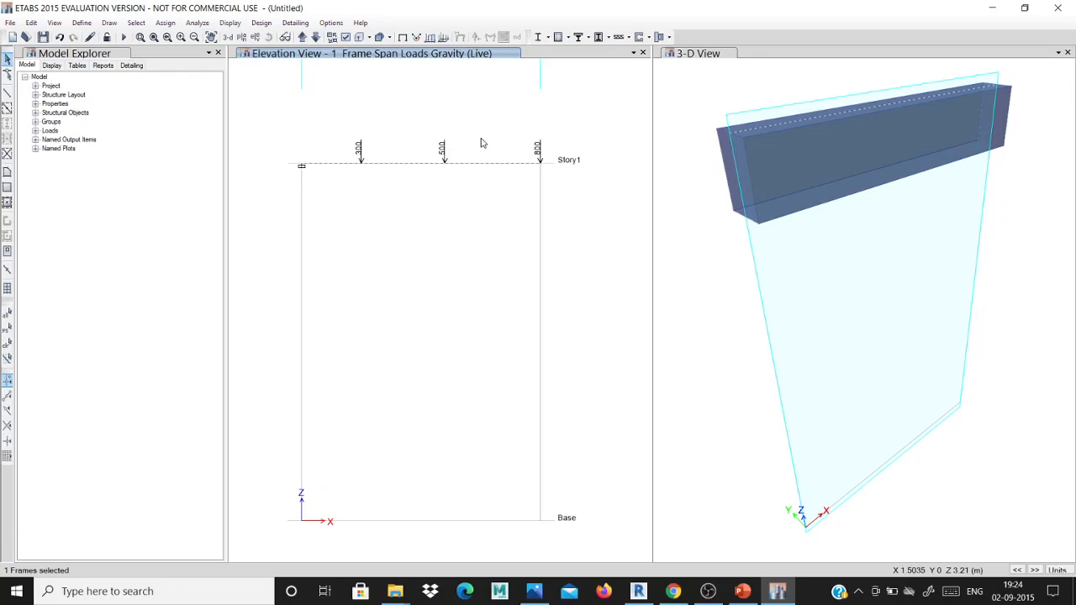
Step: Run the analysis, saving the model file as cant
left_click(198, 23)
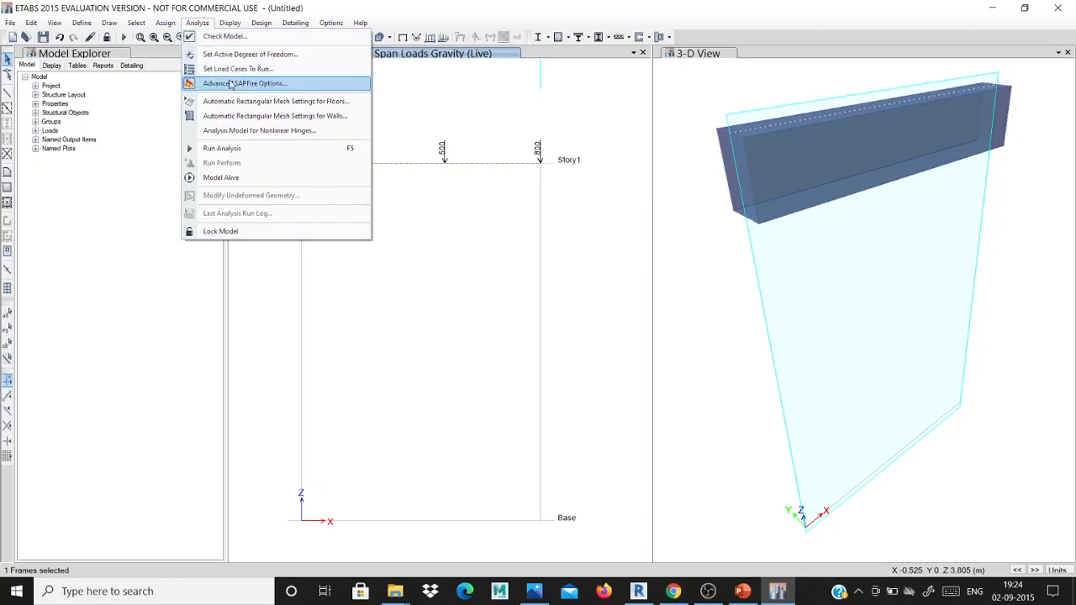
left_click(252, 148)
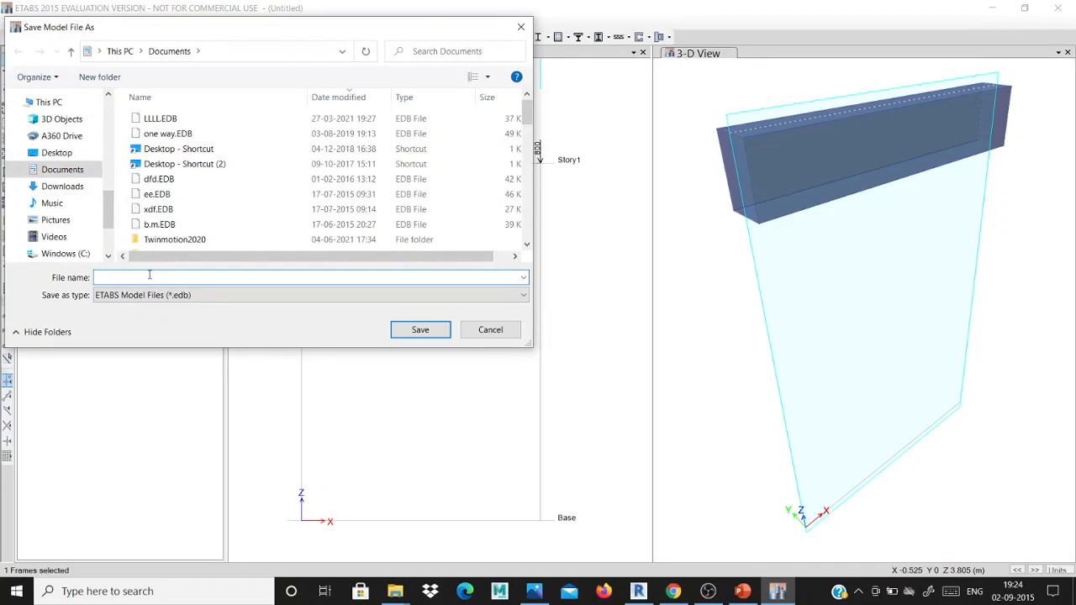
type("cant")
left_click(429, 332)
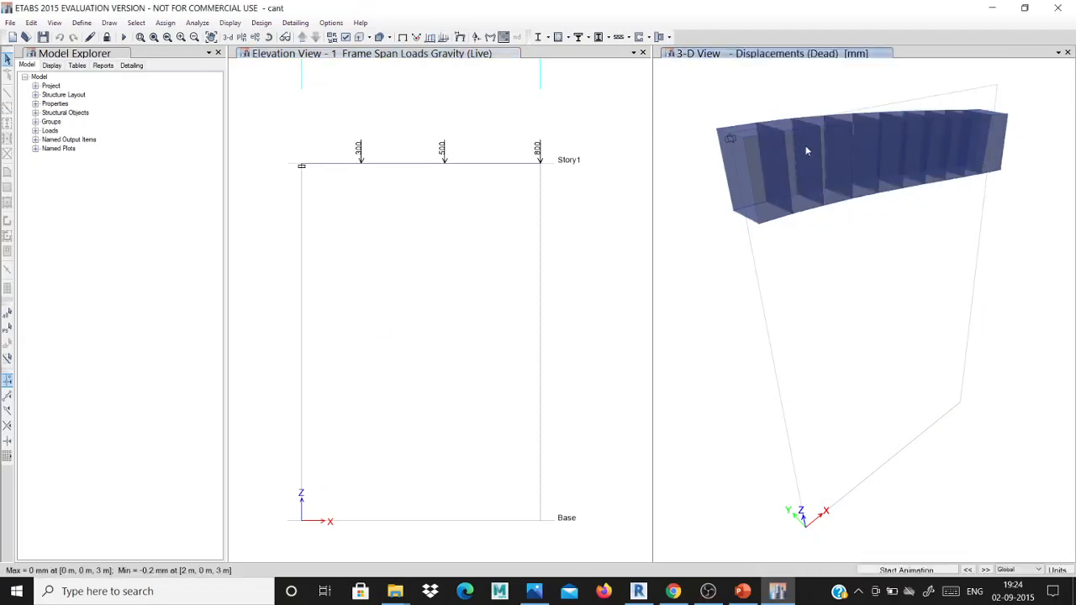
Step: Try to run the analysis again from the elevation view
left_click(476, 130)
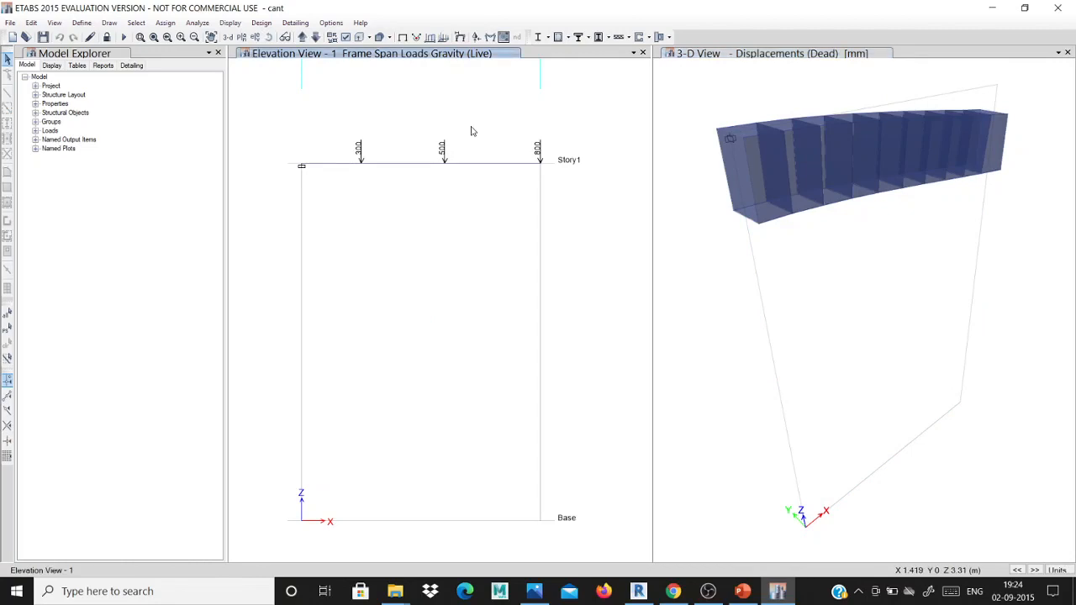
left_click(197, 23)
left_click(248, 147)
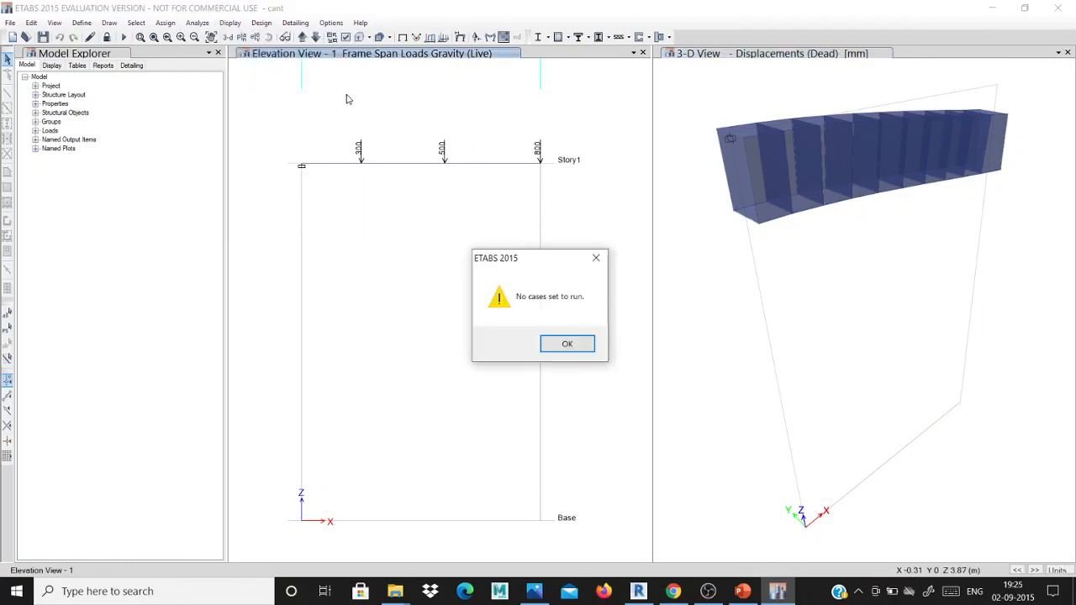
left_click(566, 343)
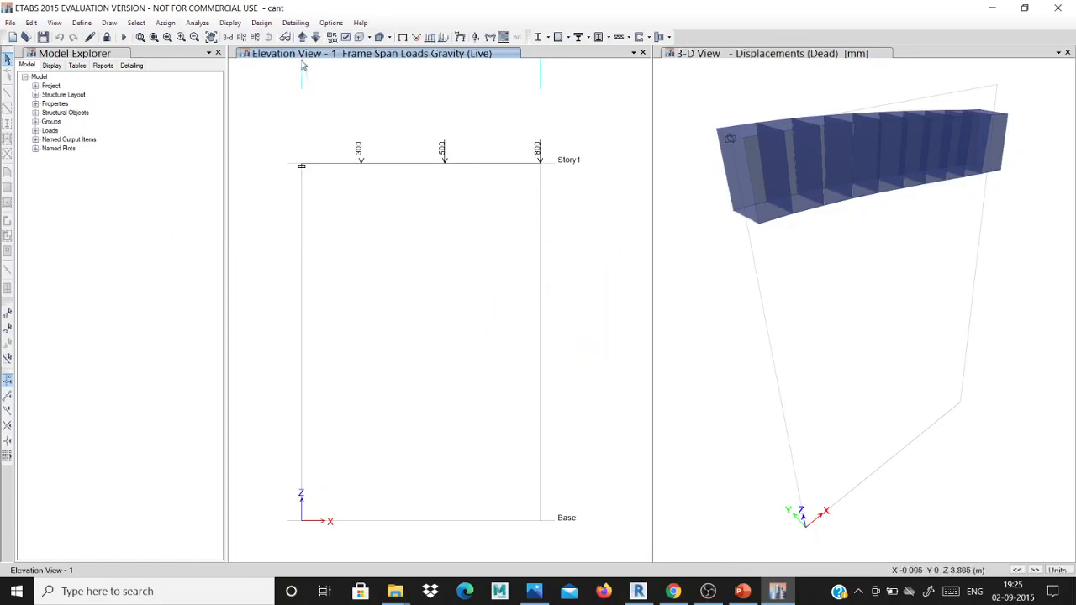
Step: Unlock the model and rerun the analysis
left_click(107, 37)
left_click(546, 350)
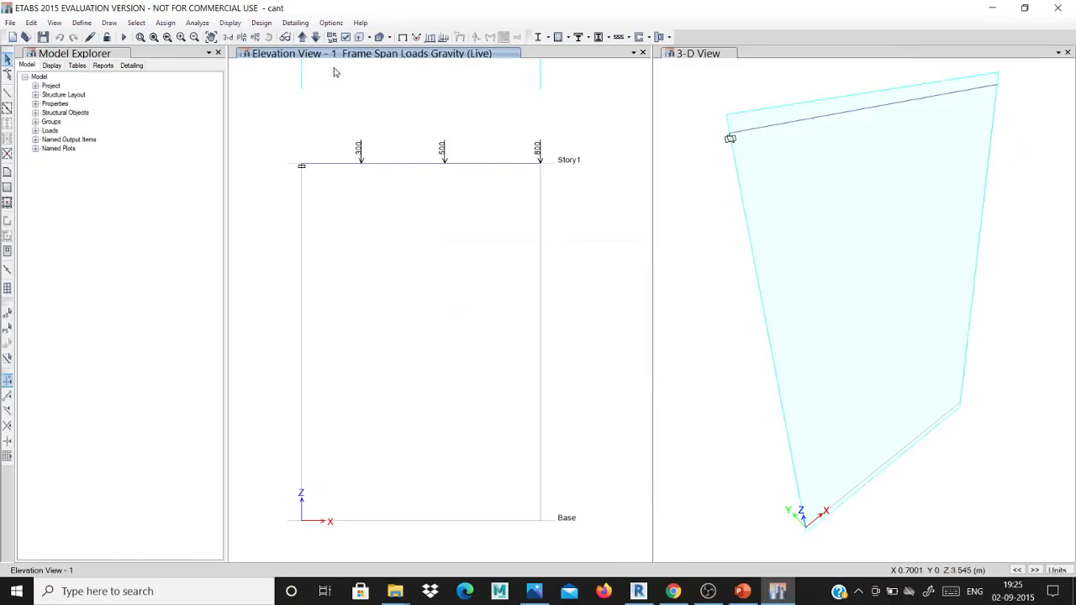
left_click(197, 23)
left_click(246, 149)
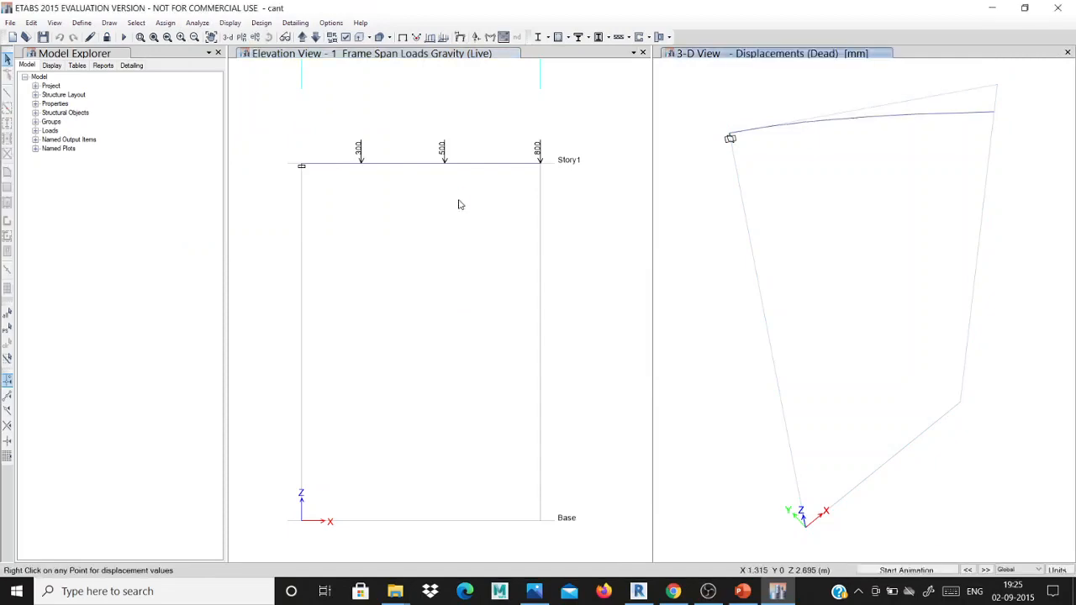
Step: Display the Shear 2-2 force diagram for the Live load case in the elevation view
left_click(435, 120)
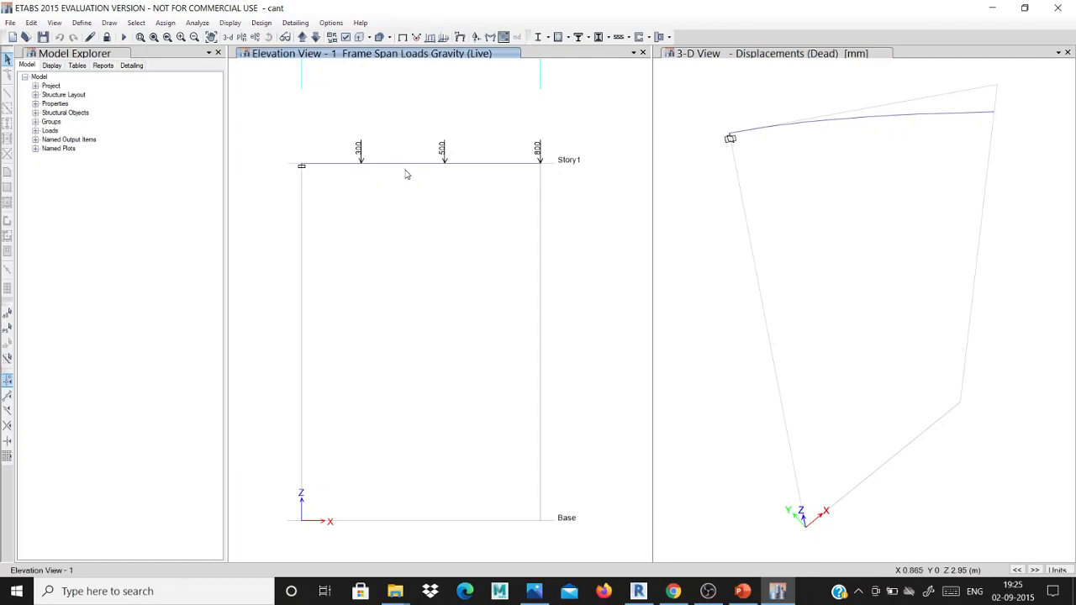
left_click(230, 23)
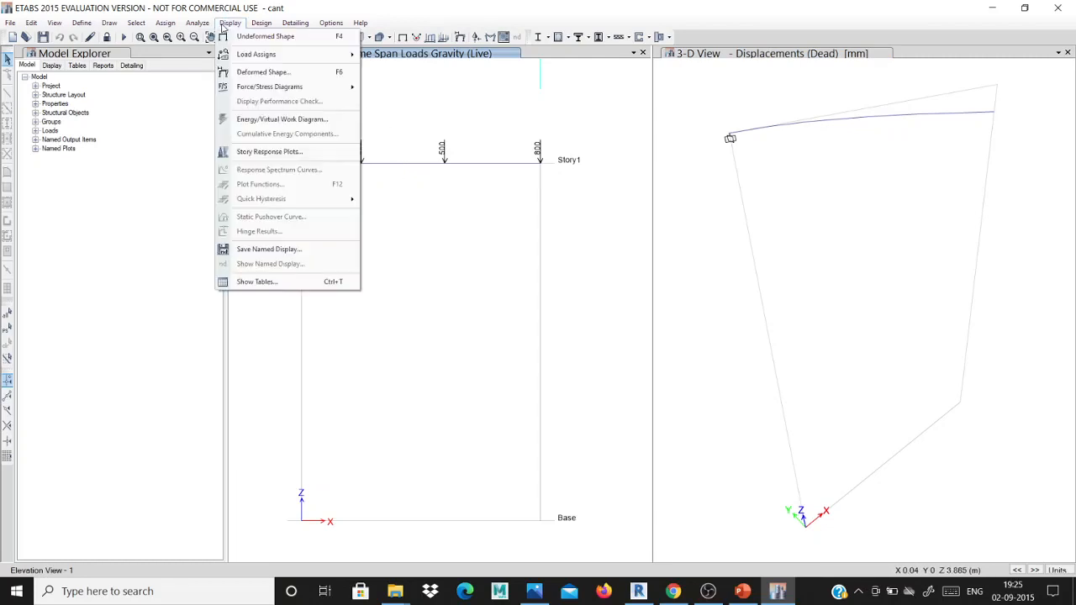
mouse_move(302, 91)
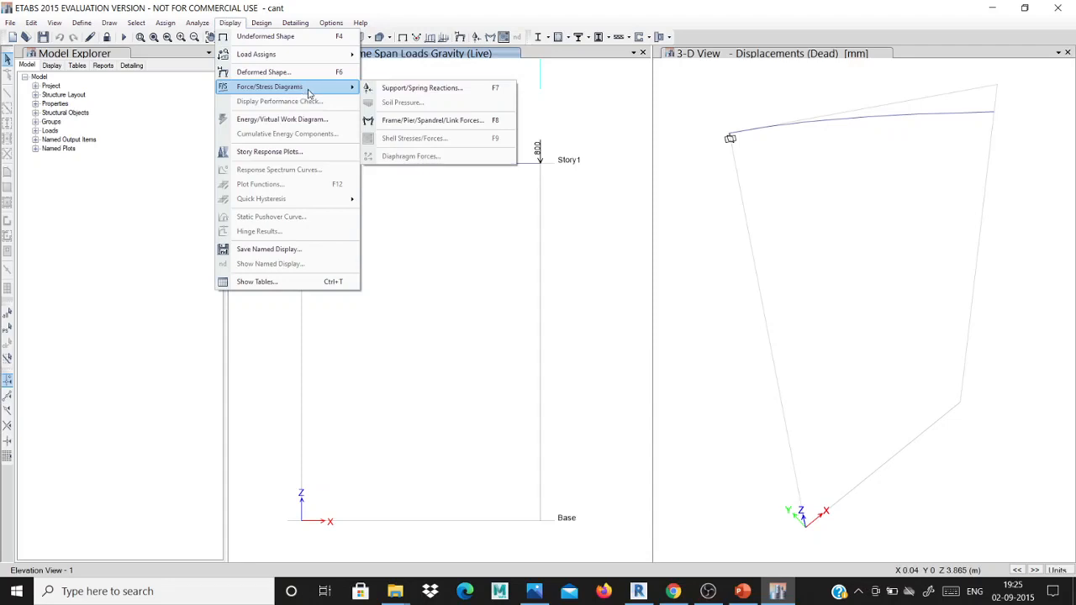
left_click(441, 126)
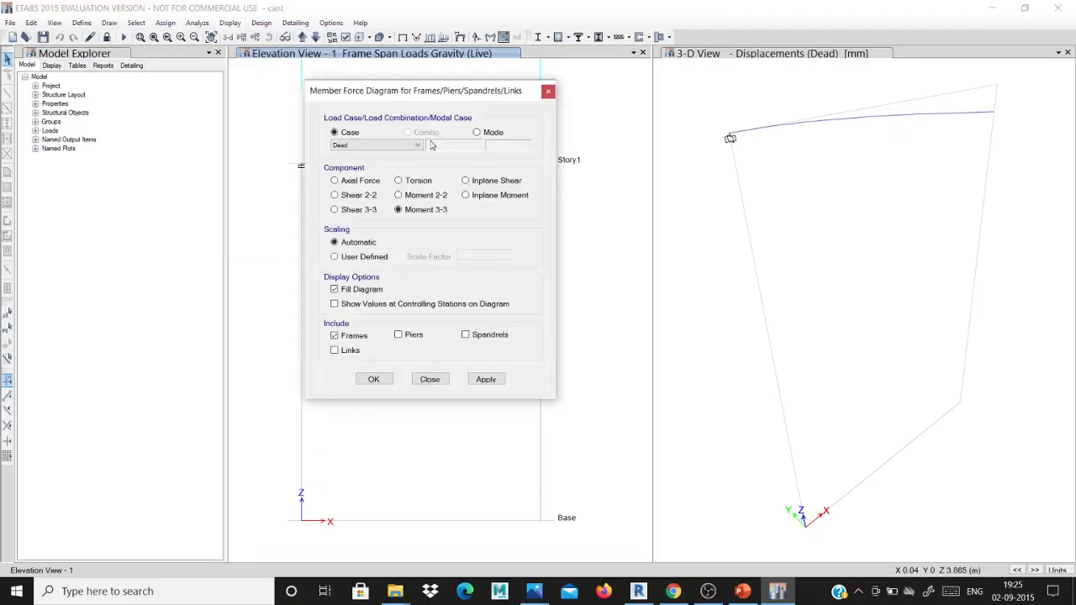
left_click(417, 147)
left_click(394, 161)
left_click(370, 196)
left_click(487, 380)
left_click(374, 380)
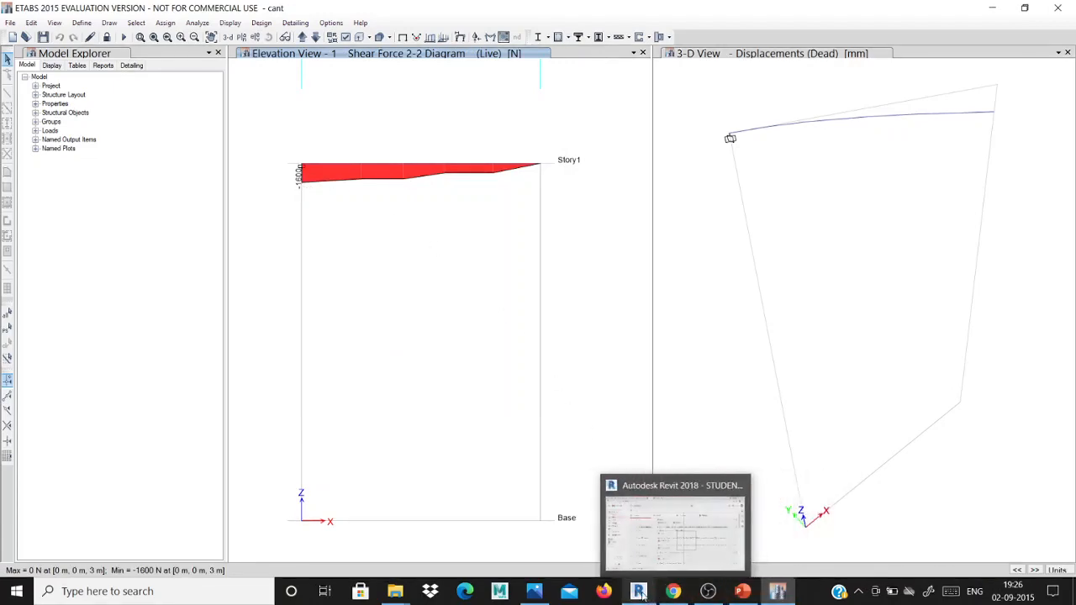
Step: Compare the beam's shear force diagram in the elevation view with the diagrams in the textbook photo
left_click(529, 592)
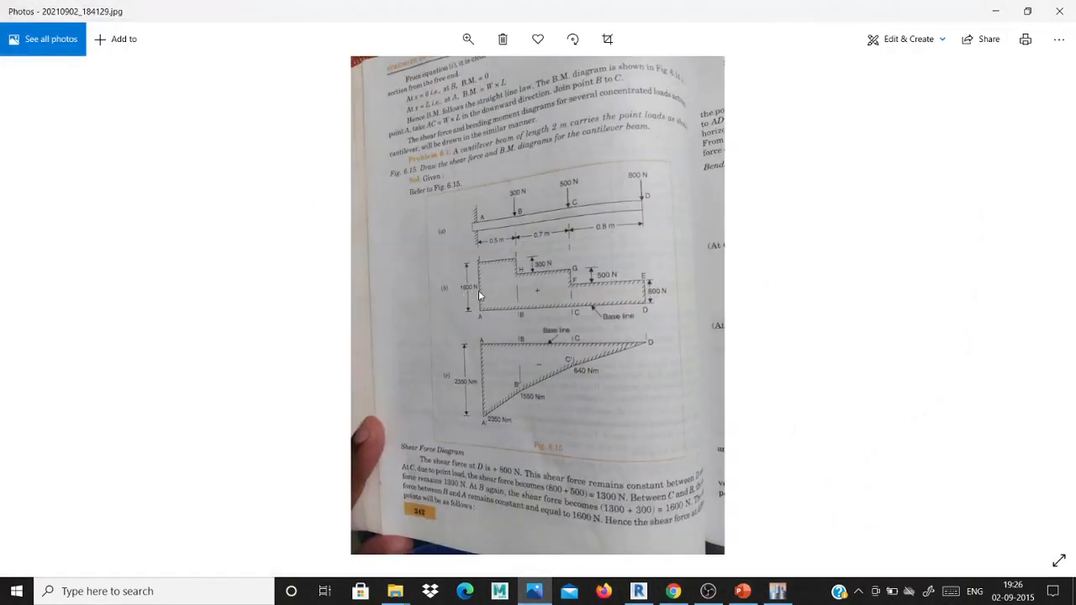
left_click(995, 11)
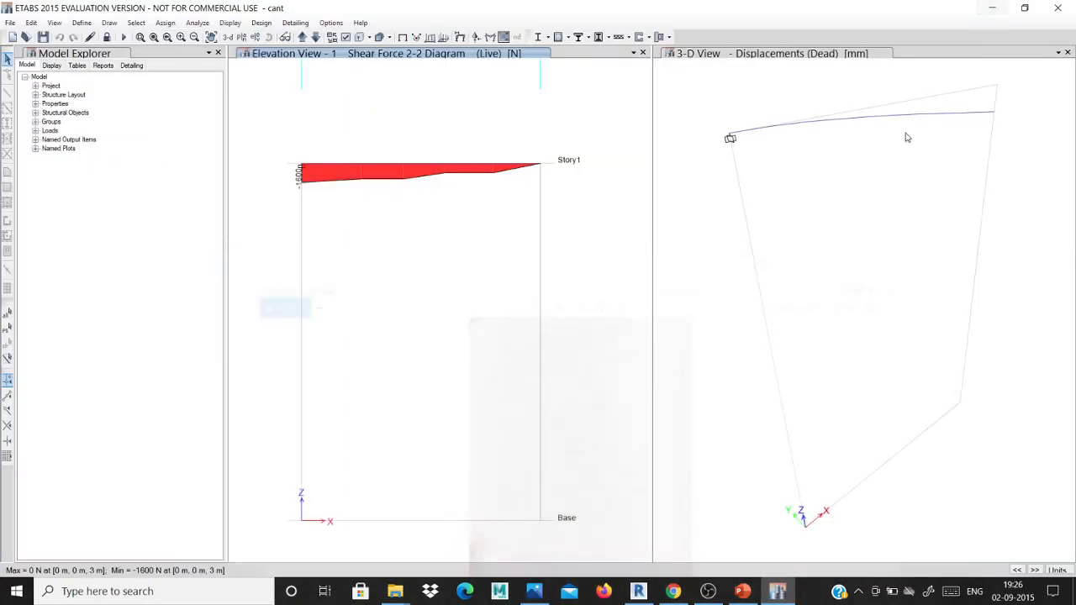
mouse_move(442, 168)
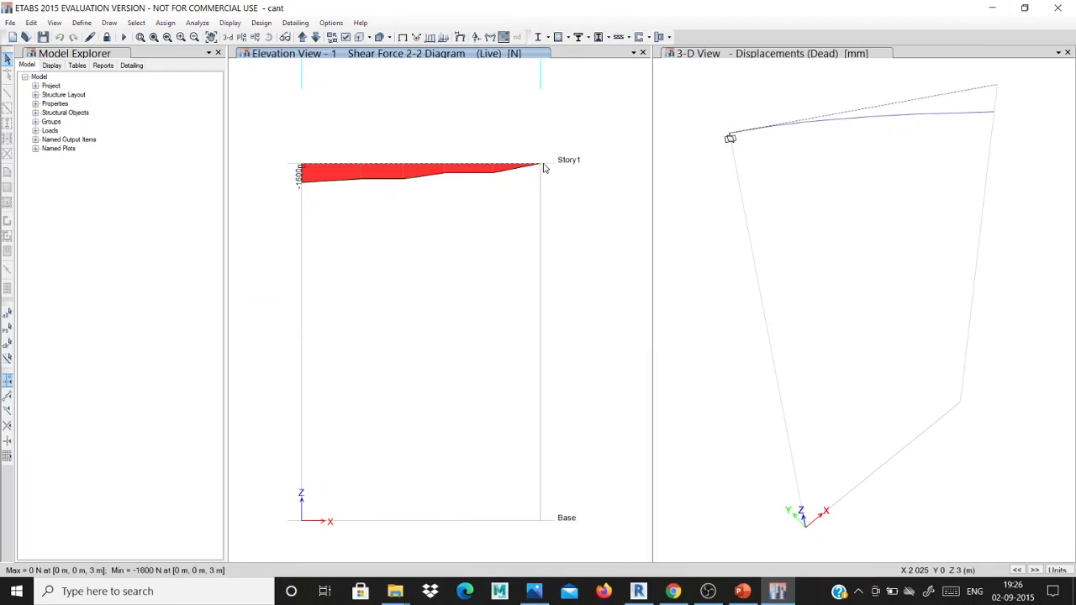
mouse_move(540, 167)
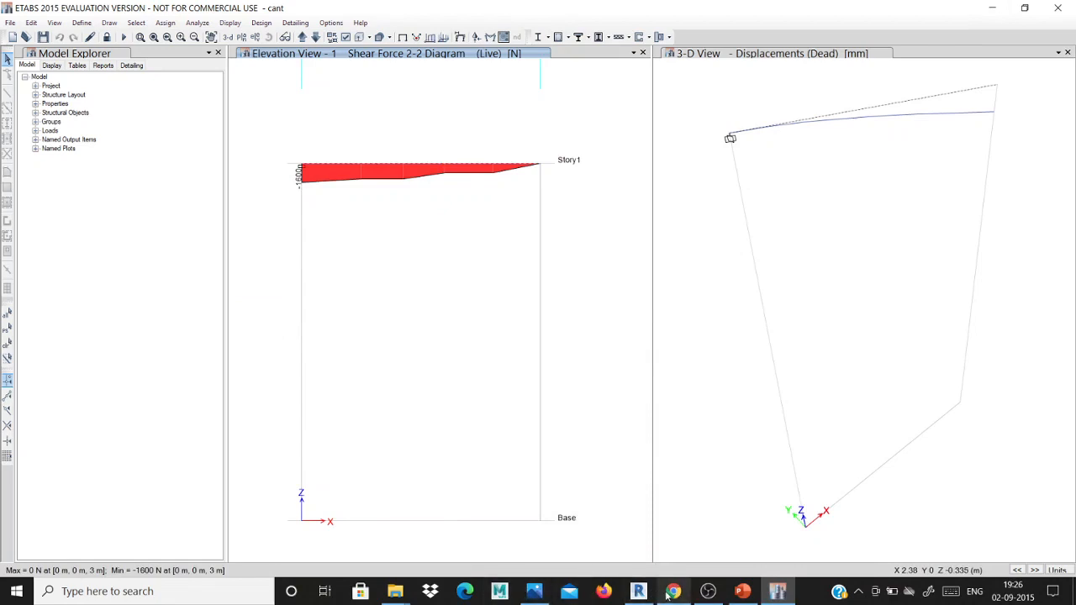
left_click(528, 593)
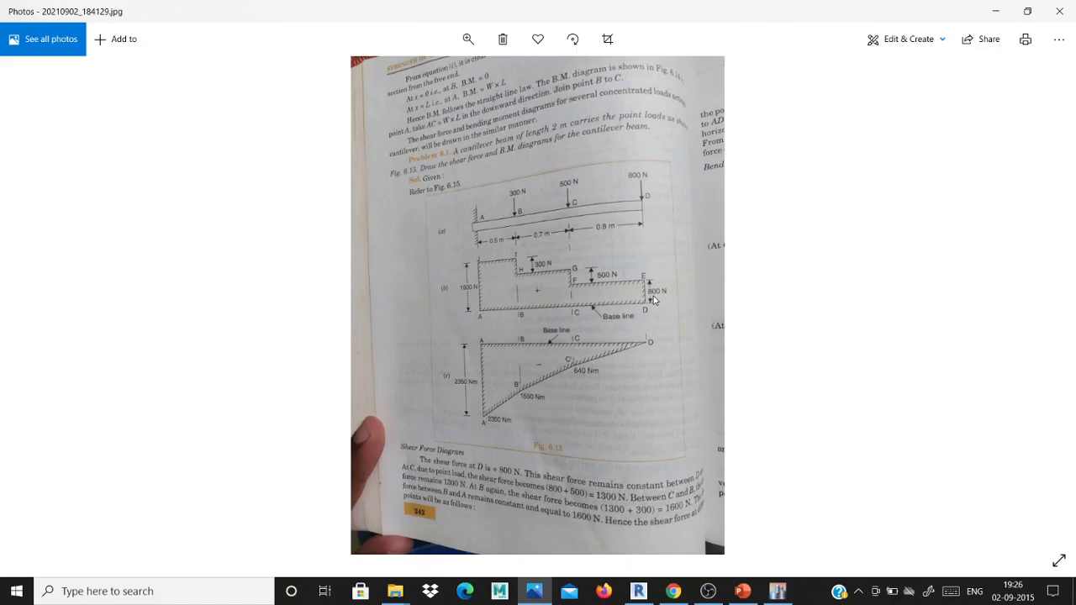
left_click(994, 10)
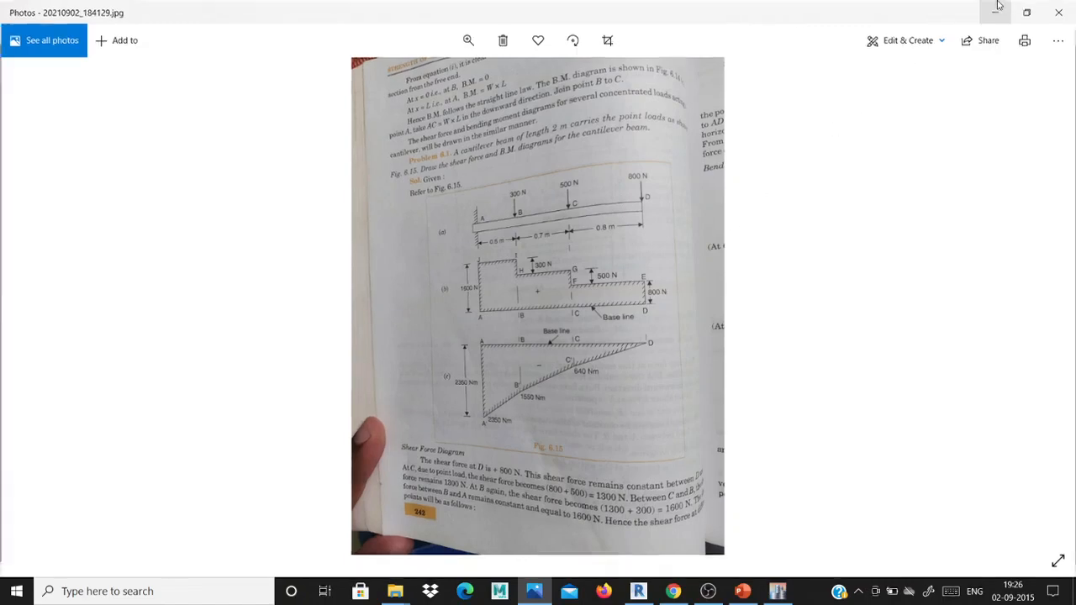
mouse_move(403, 165)
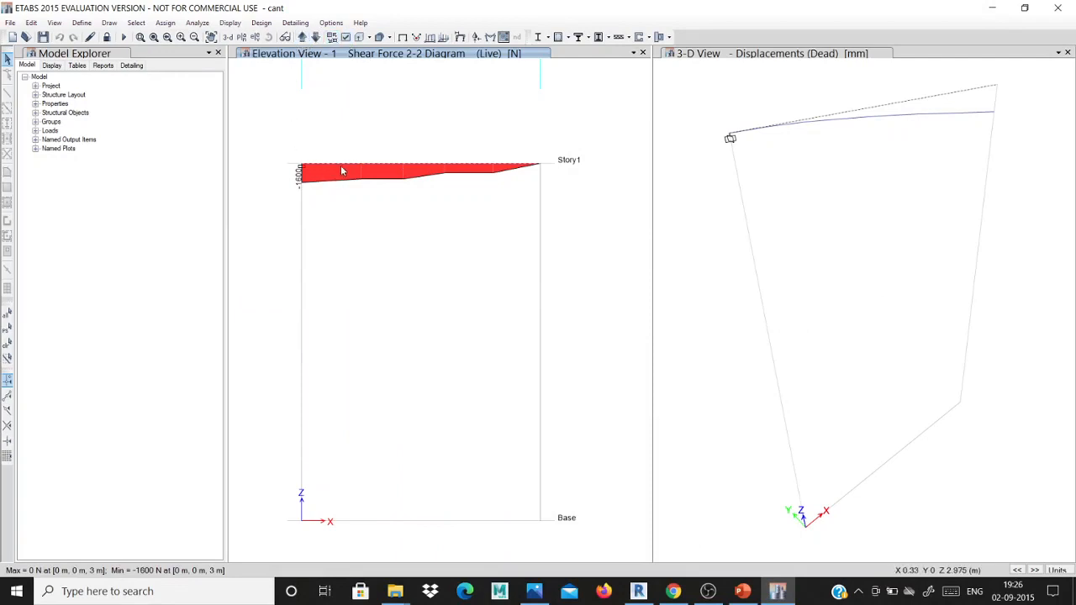
Step: Display the Shear 3-3 diagram for the Live load case in the elevation view and switch it back to Shear 2-2
left_click(237, 25)
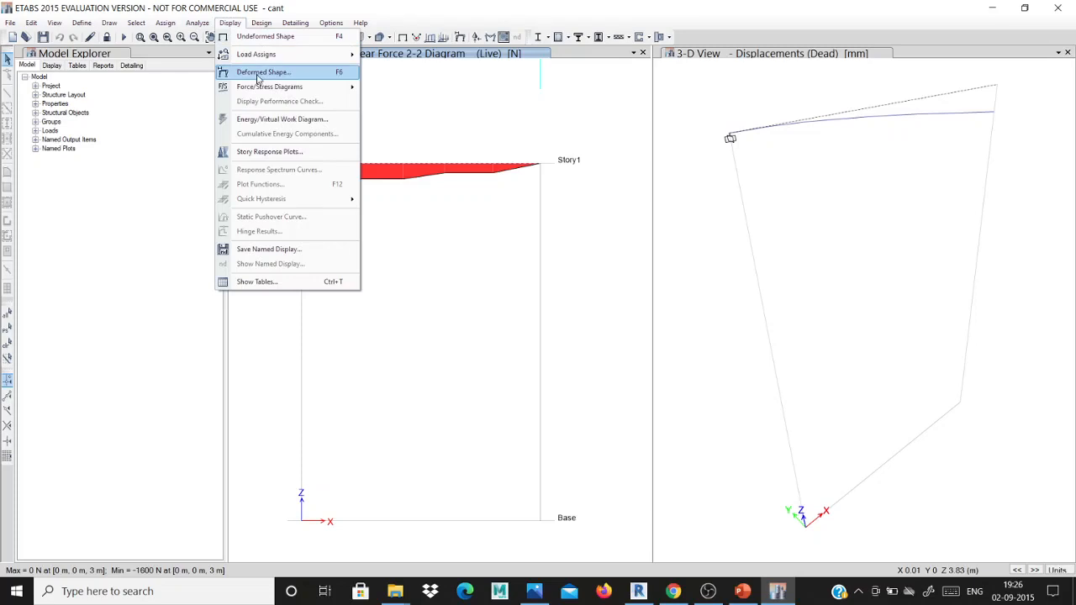
mouse_move(258, 88)
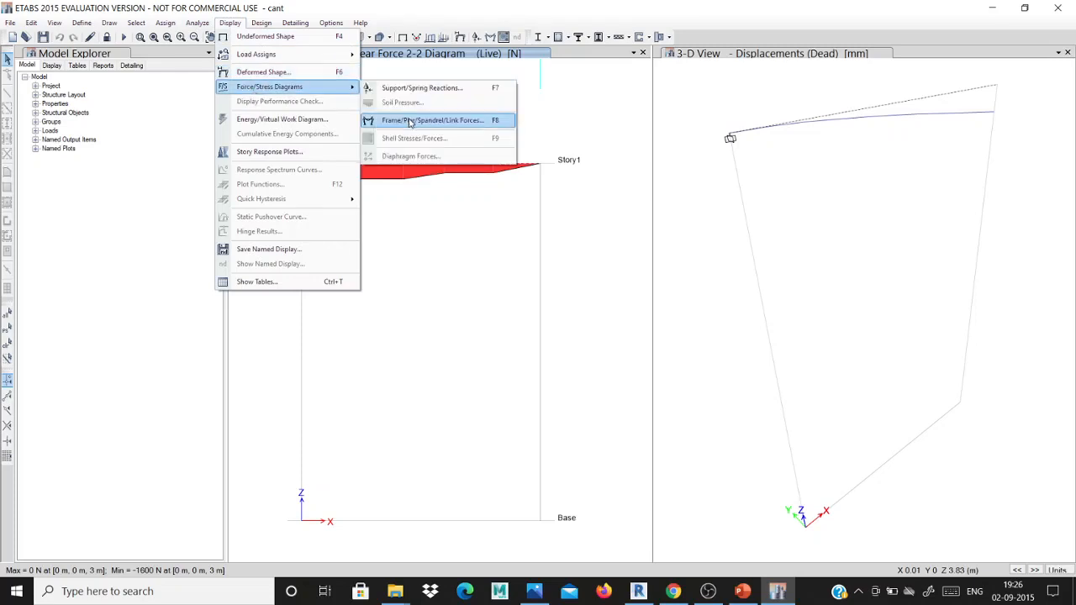
left_click(410, 122)
left_click(367, 213)
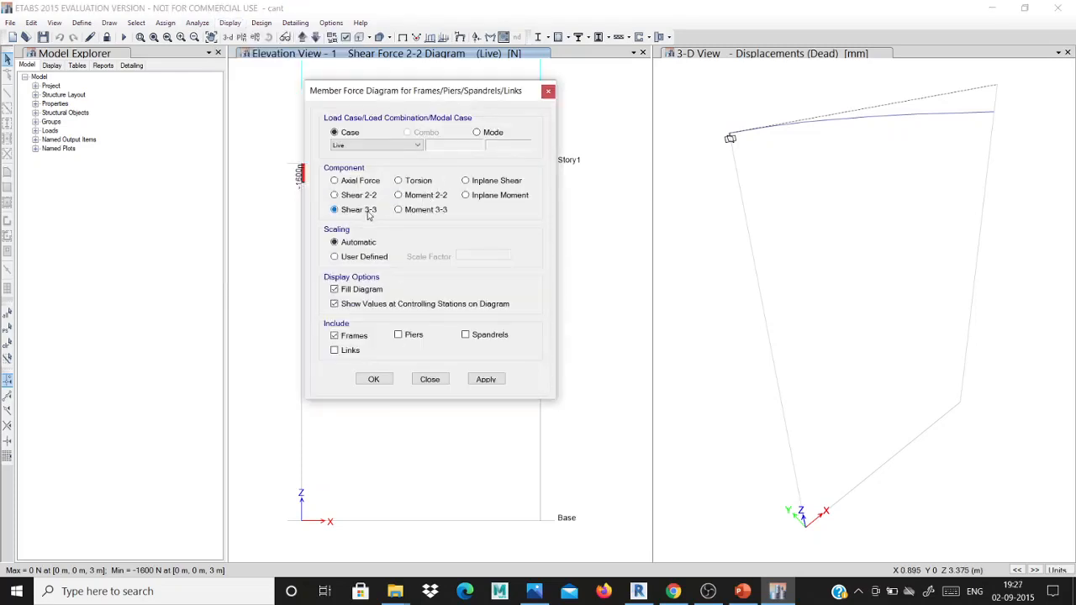
left_click(486, 379)
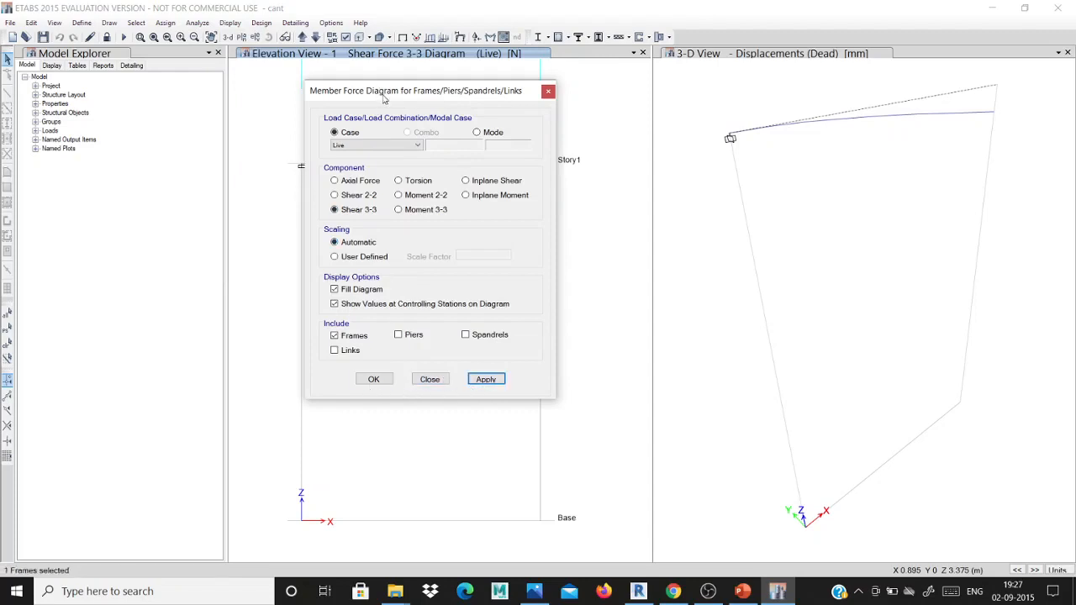
left_click_drag(382, 99, 341, 97)
left_click(327, 195)
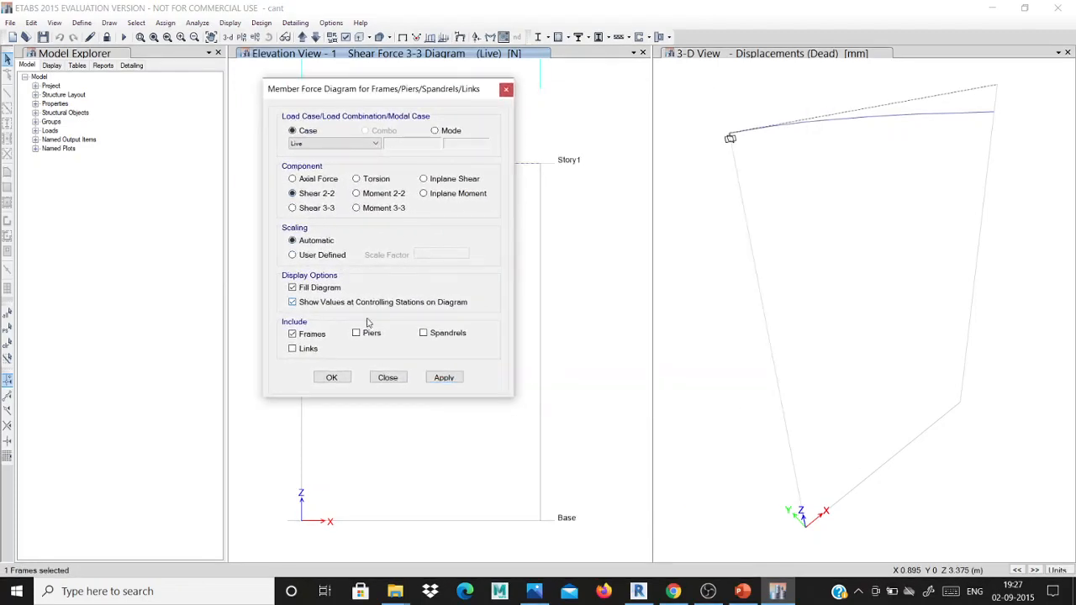
left_click(443, 377)
Step: Display the Moment 3-3 diagram for the Live load case in the elevation view
left_click_drag(362, 97, 631, 45)
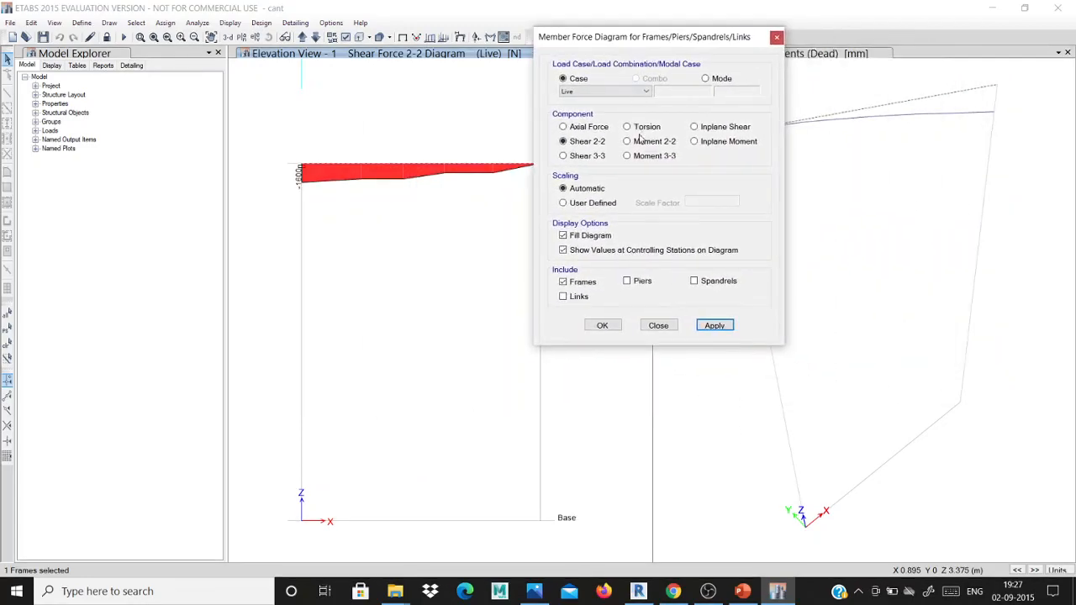
left_click(645, 157)
left_click(704, 327)
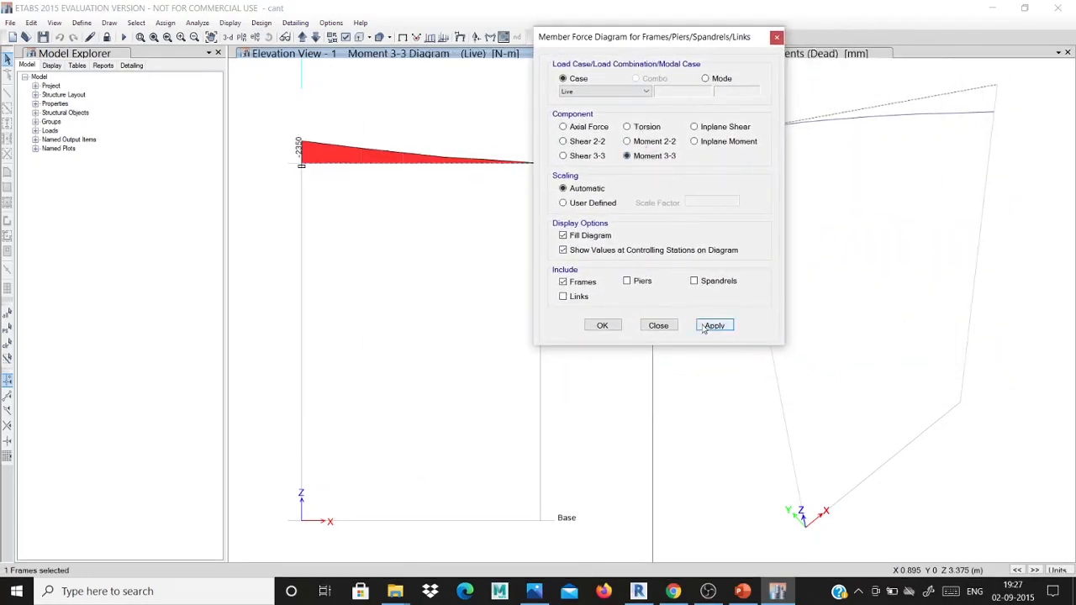
left_click_drag(637, 37, 636, 59)
Step: Examine the beam's detailed shear and moment values from the fixed end to the 2 m free end, and close the diagram dialogs
left_click(364, 165)
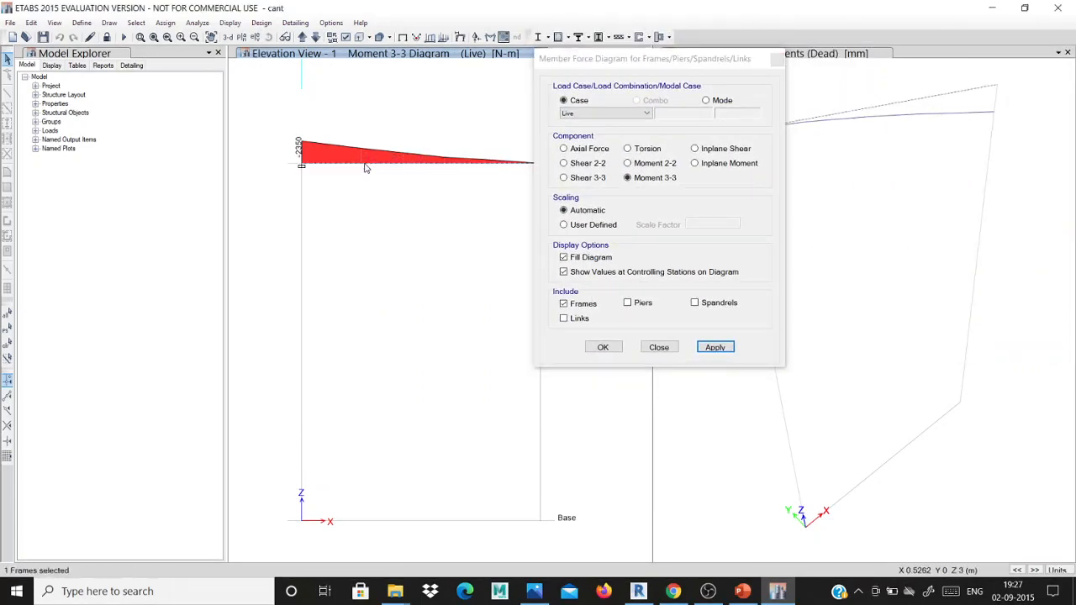
right_click(364, 165)
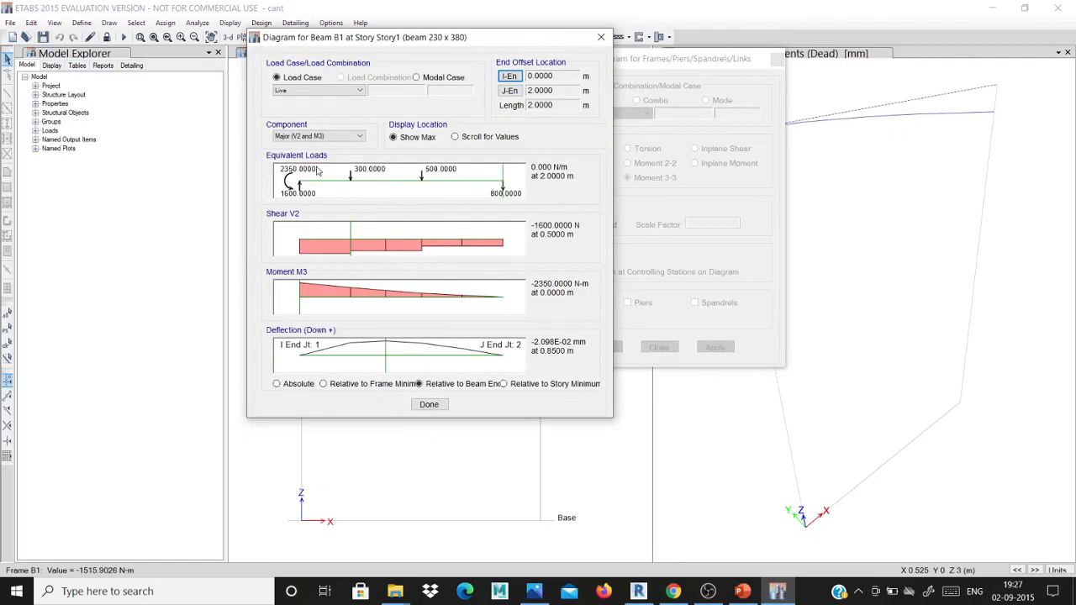
left_click(317, 235)
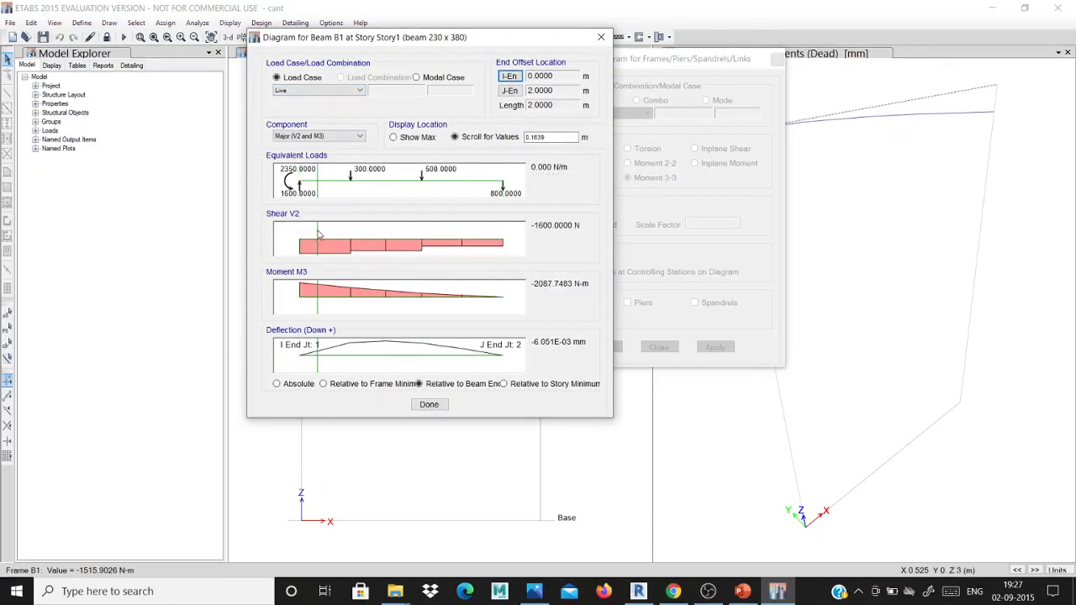
left_click_drag(318, 231, 284, 235)
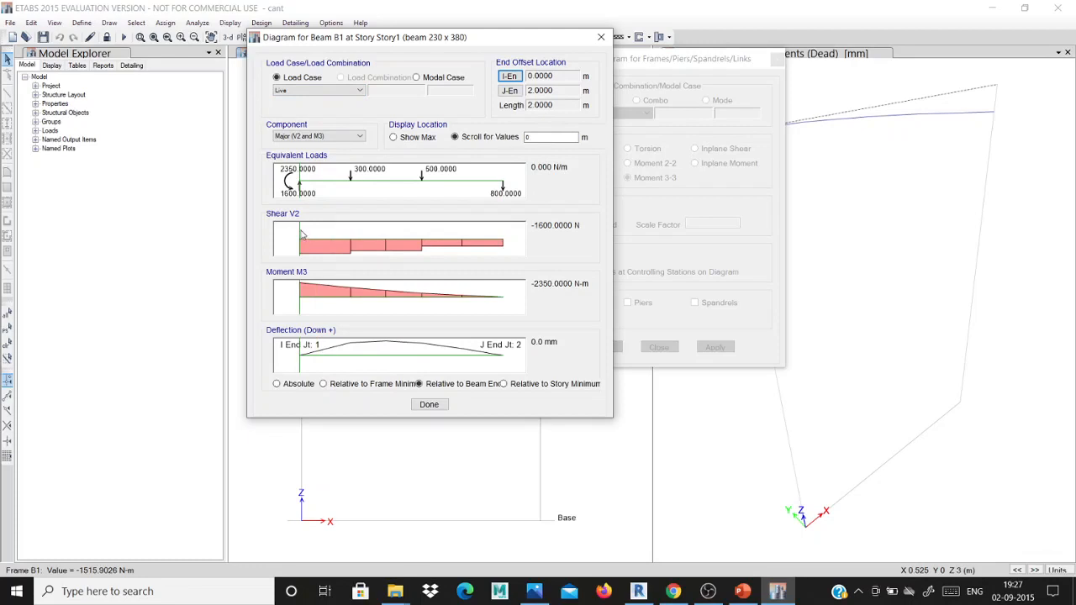
left_click_drag(302, 236, 507, 245)
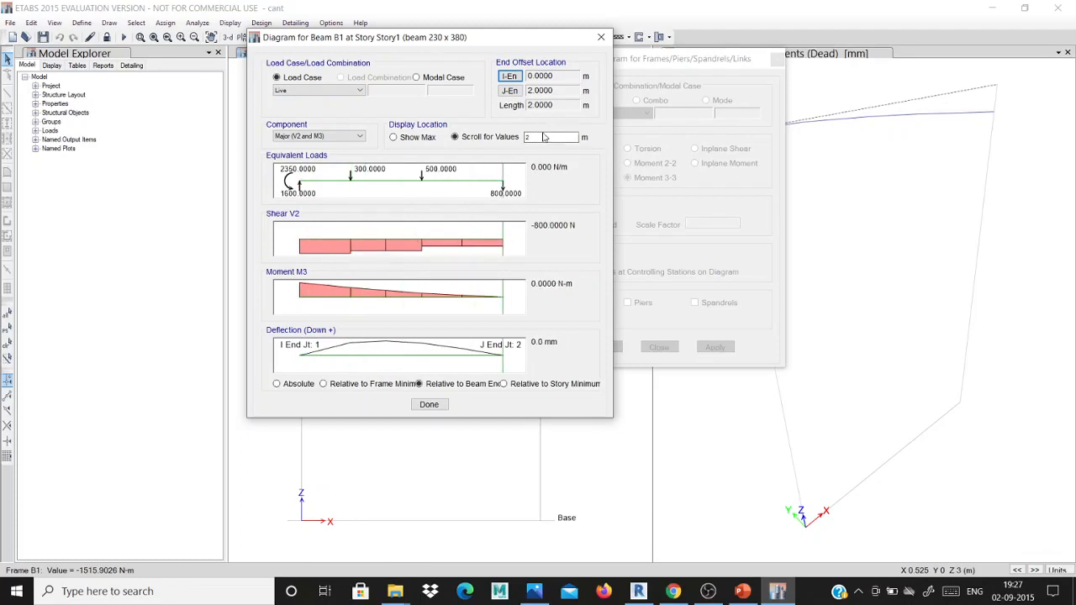
left_click(598, 35)
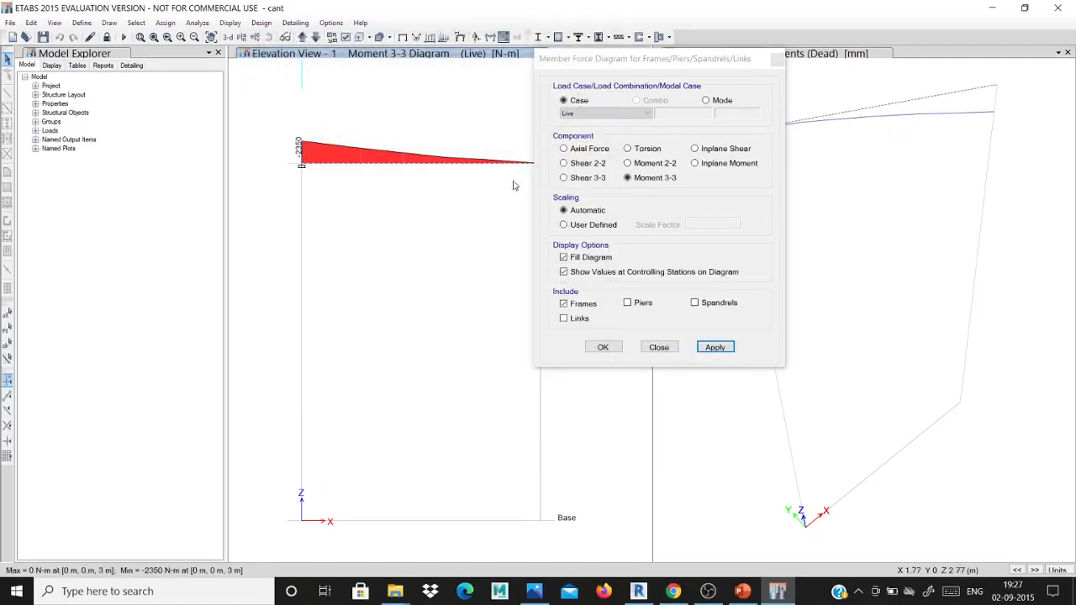
left_click(778, 60)
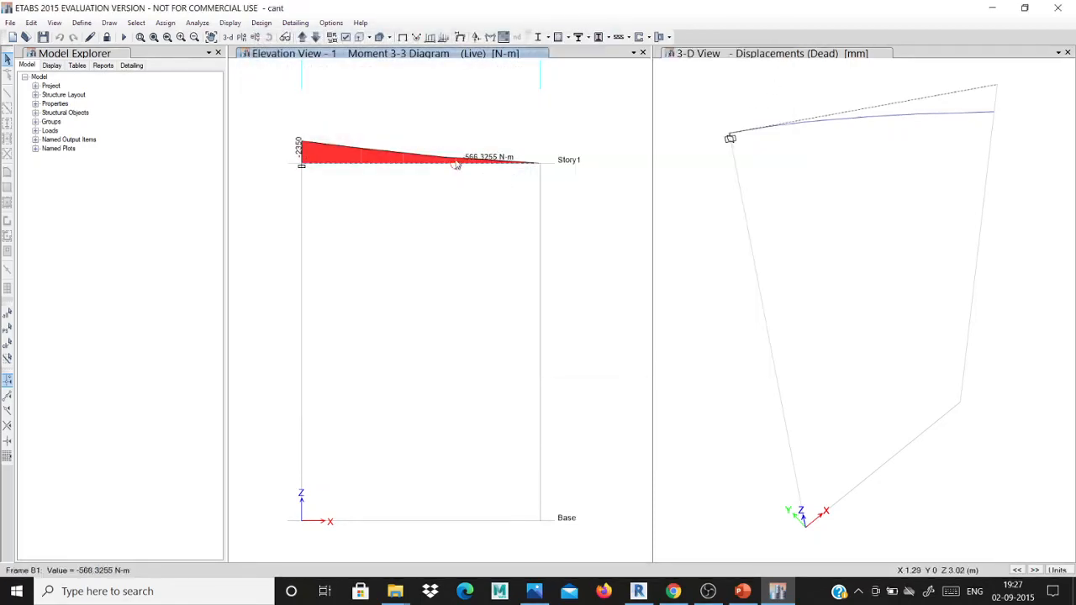
Step: Reopen the beam's detailed force diagrams and check them against the textbook photo
right_click(456, 166)
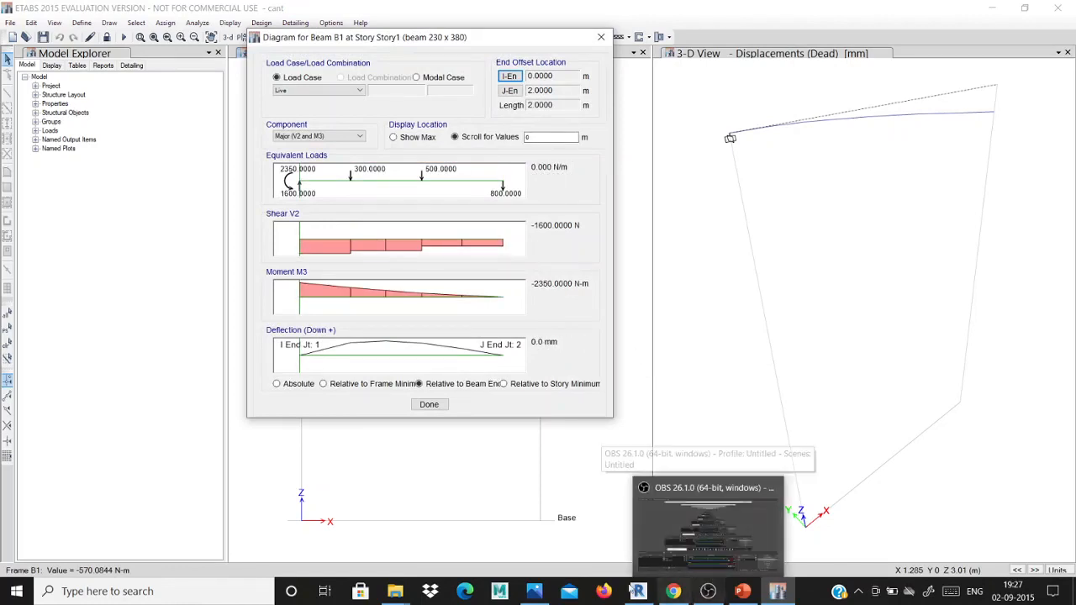
left_click(544, 590)
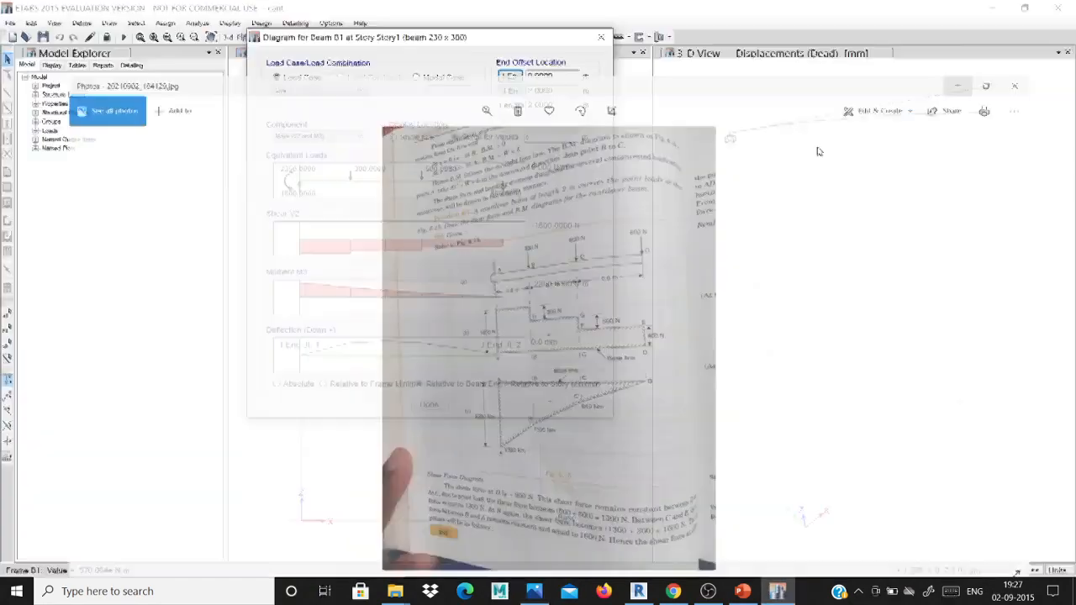
left_click(996, 10)
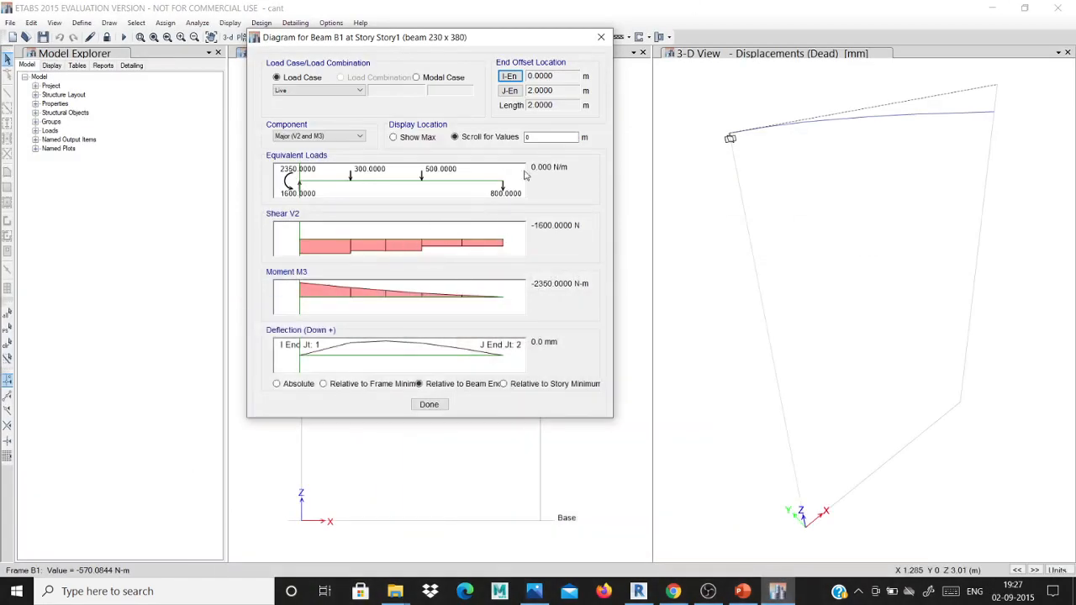
Step: Read the beam's shear and moment at about 0.51 m, near the 300 N load, and compare them with the textbook
left_click(534, 137)
left_click(339, 246)
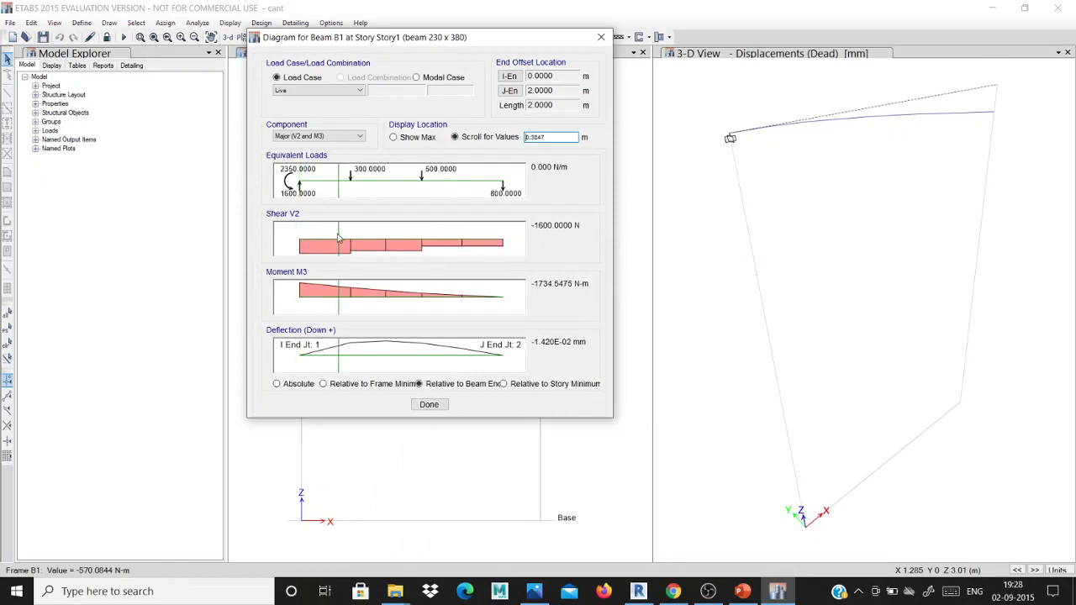
left_click(342, 237)
left_click(342, 238)
left_click_drag(342, 238, 352, 239)
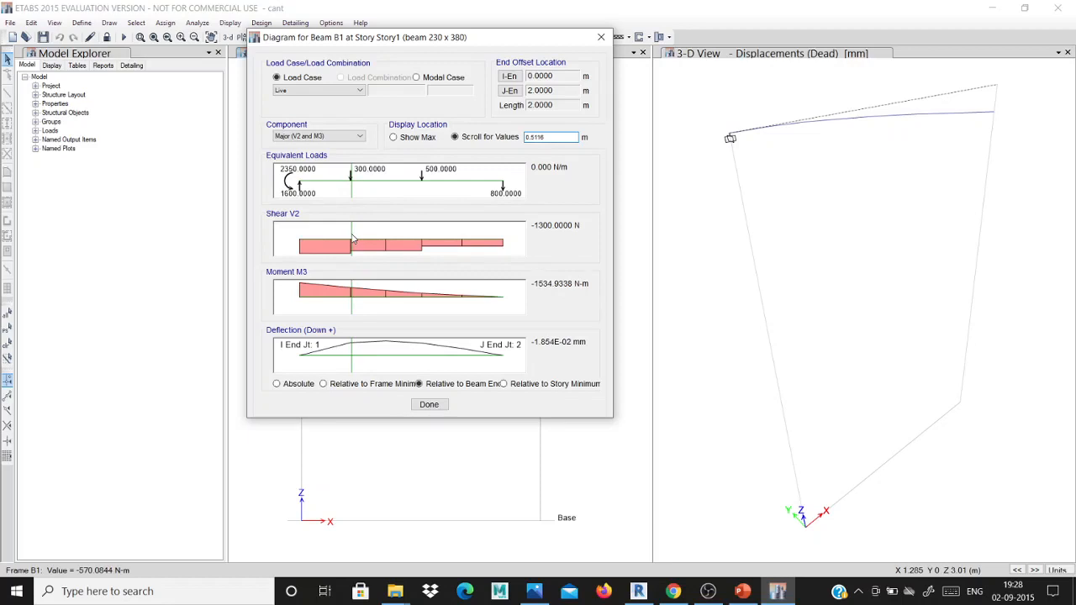
left_click(535, 591)
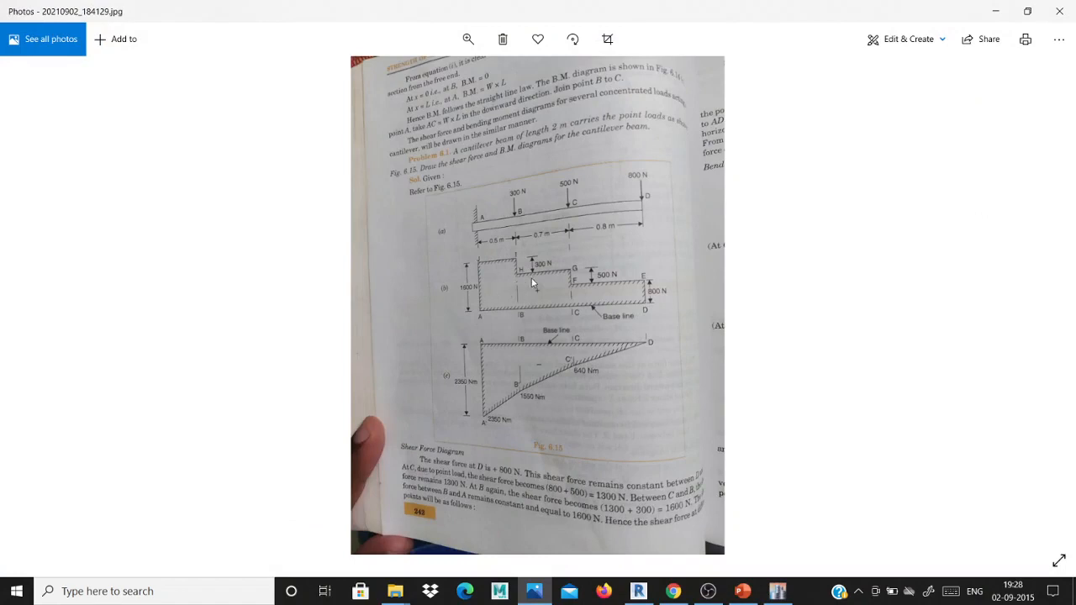
left_click(995, 11)
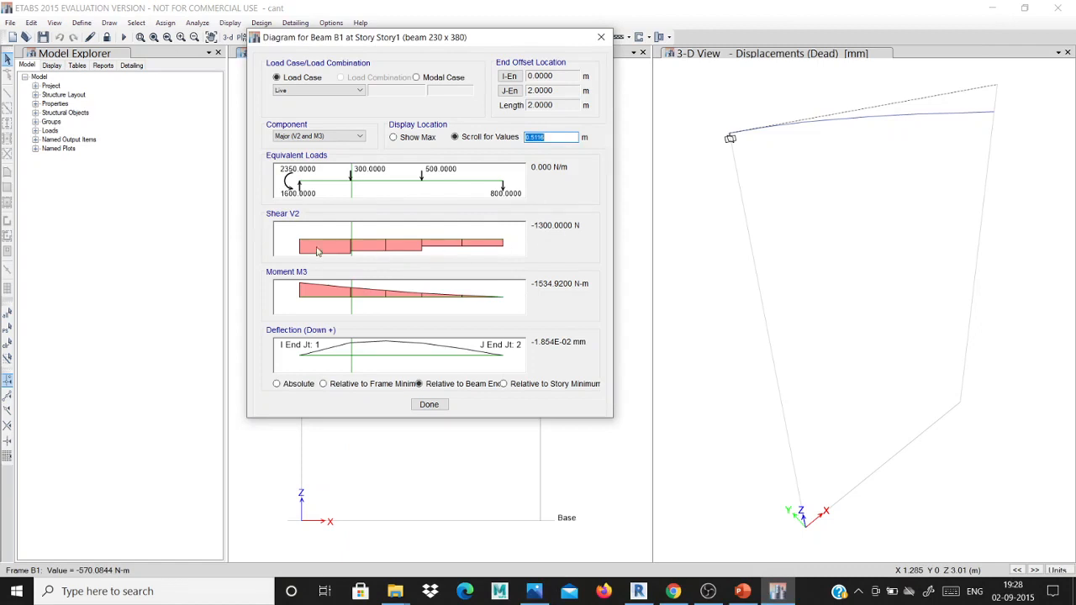
Step: Read the beam's shear and moment at the free end, 2 m, and compare them with the textbook
left_click_drag(354, 231, 508, 246)
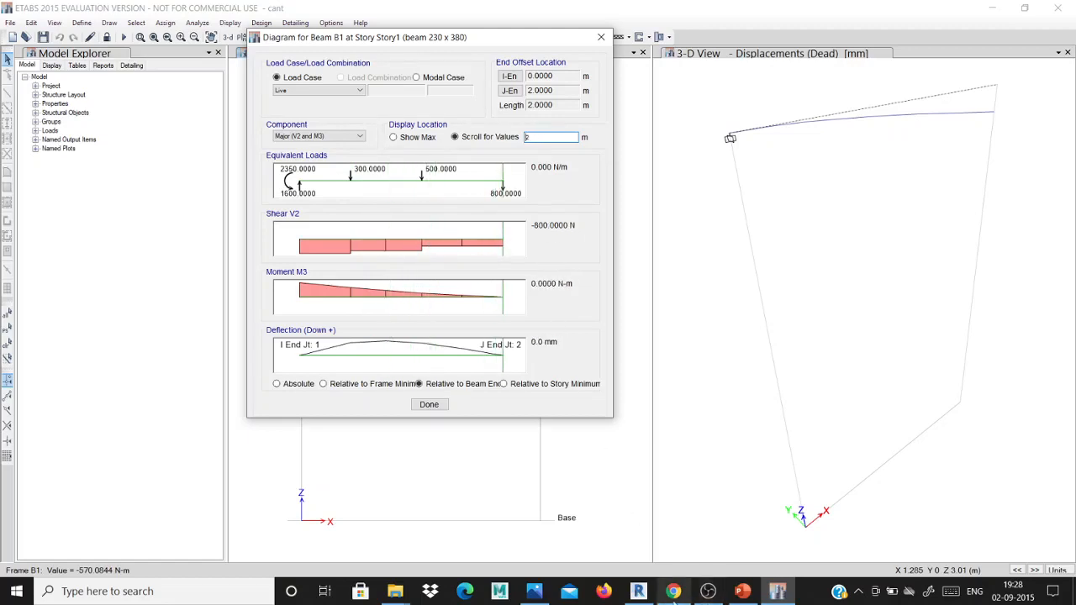
left_click(533, 591)
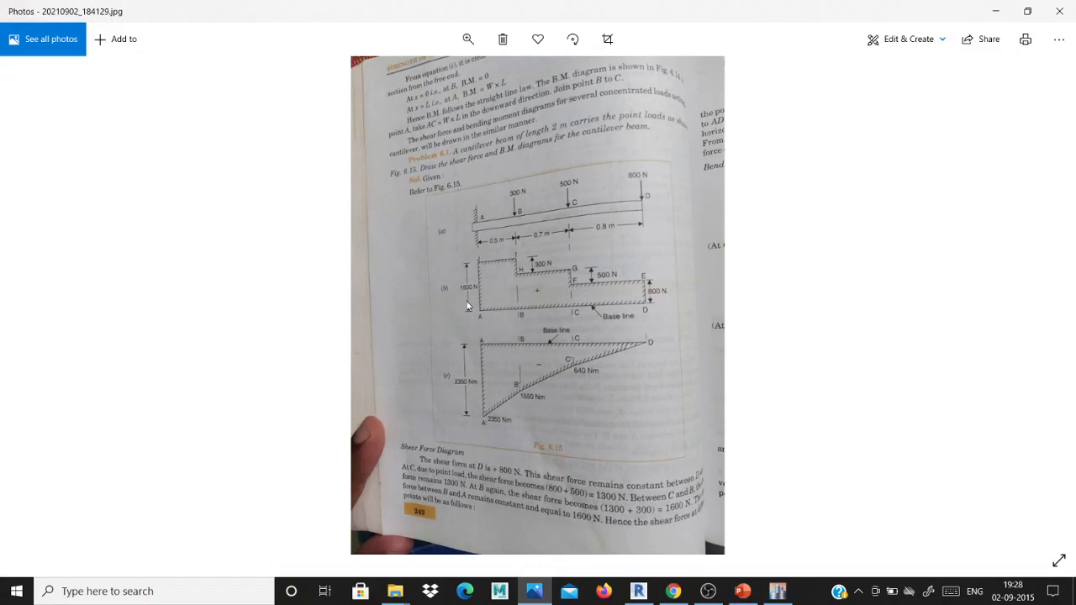
left_click(995, 11)
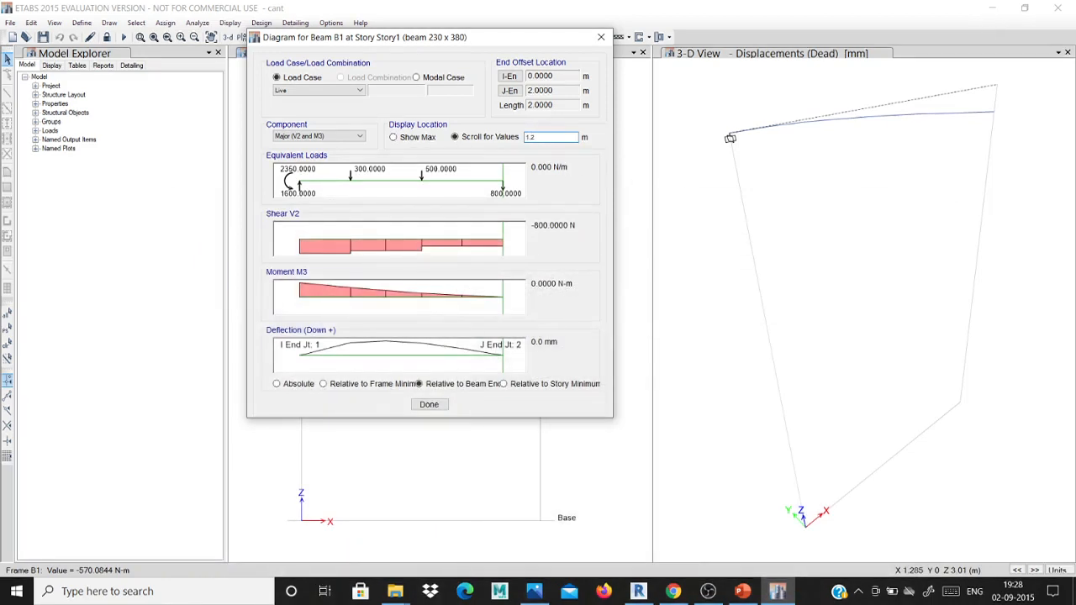
Step: Read the beam's shear and moment at about 1.19 m and at the fixed end, and compare them with the textbook
mouse_move(450, 252)
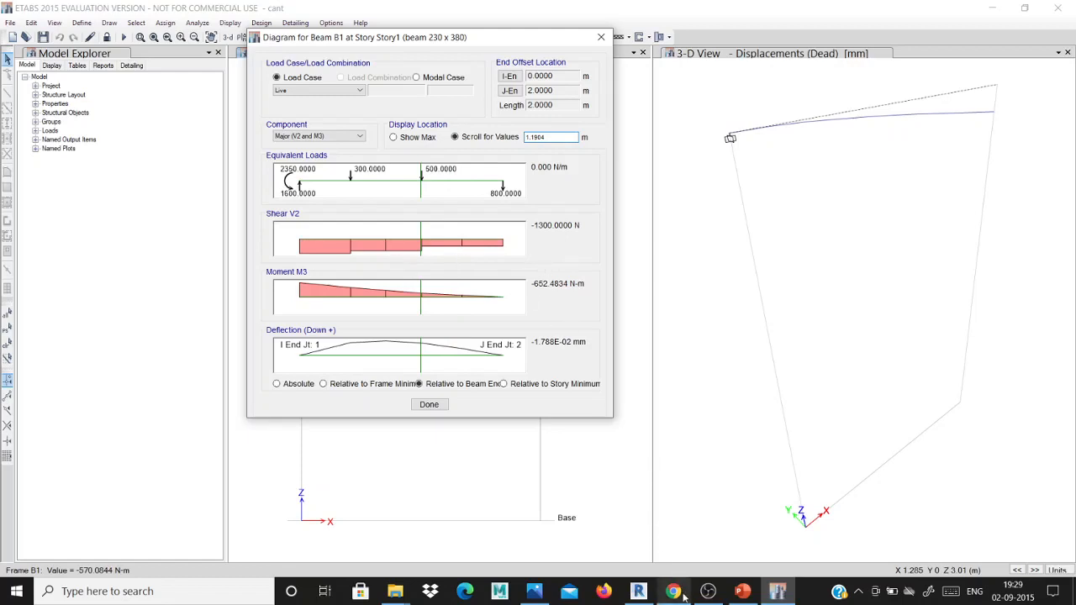
left_click(545, 596)
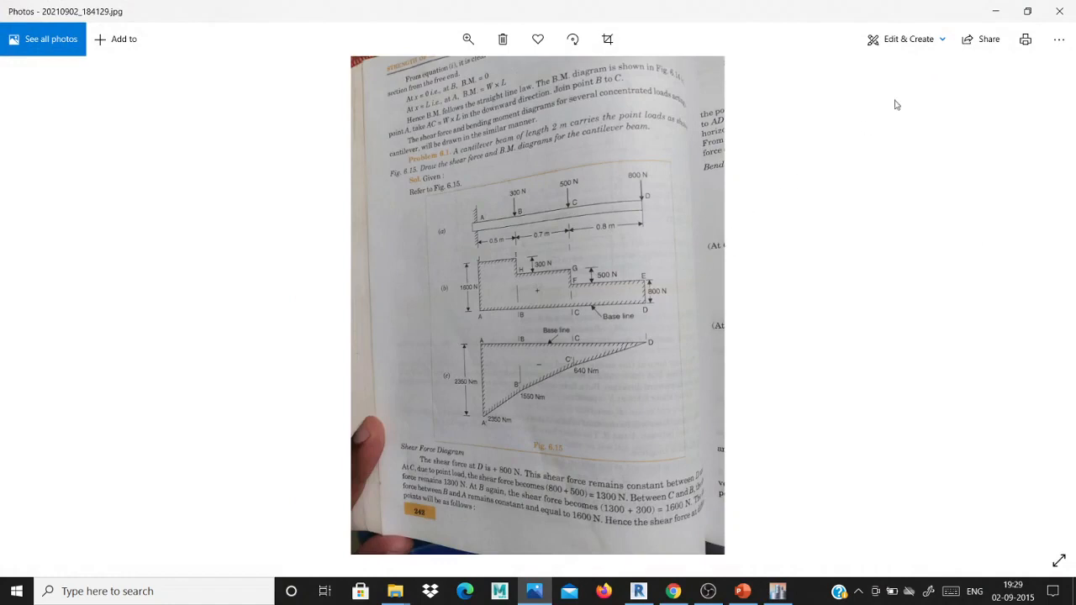
left_click(995, 14)
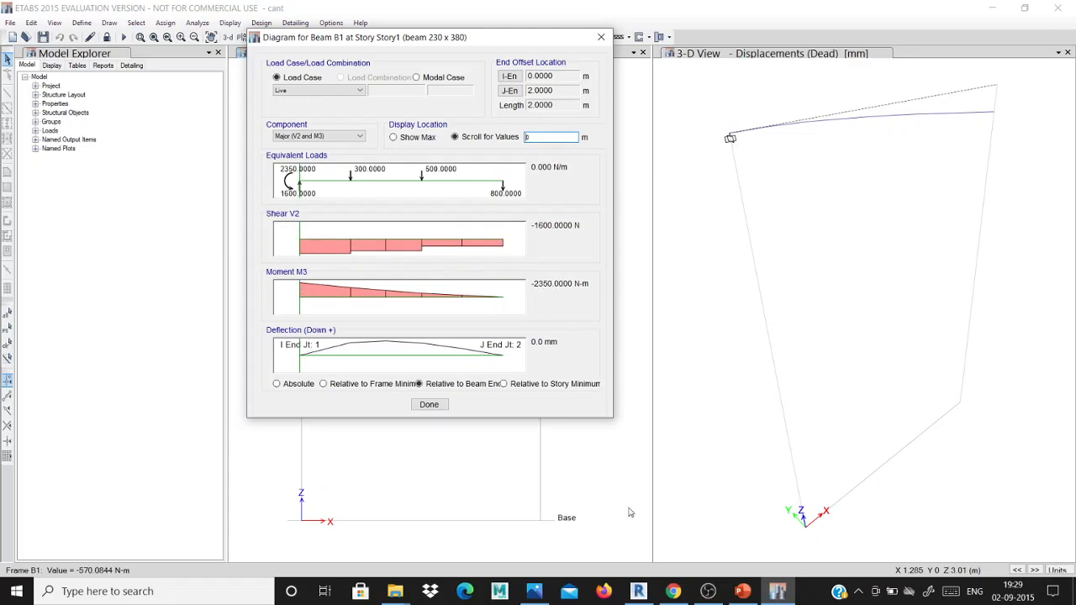
left_click(540, 528)
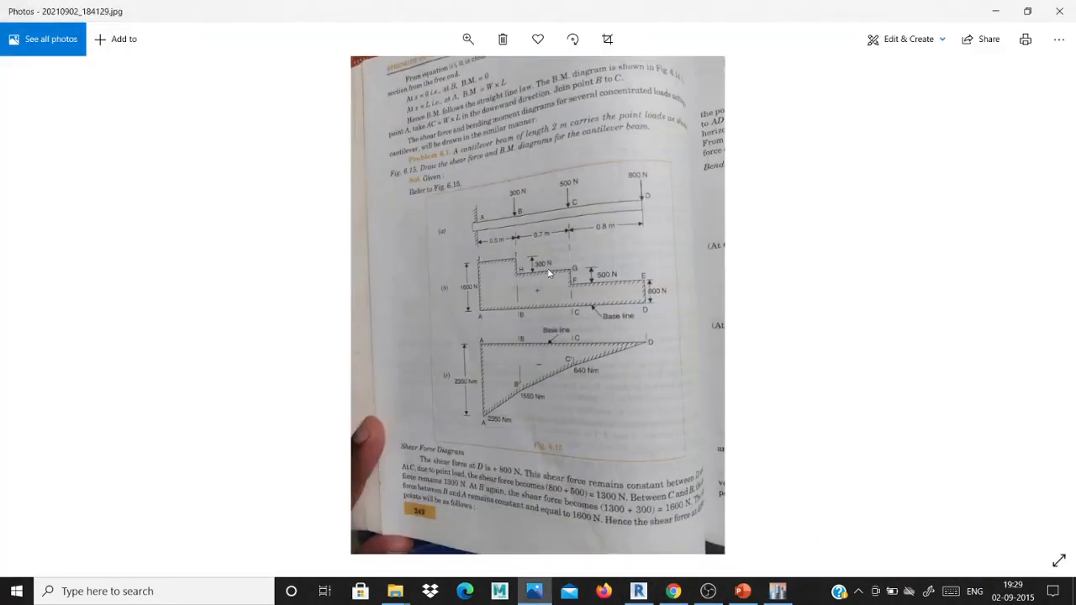
Step: Read the beam's shear and moment at about 0.5 m and compare them with the textbook's calculated moments
key("Right")
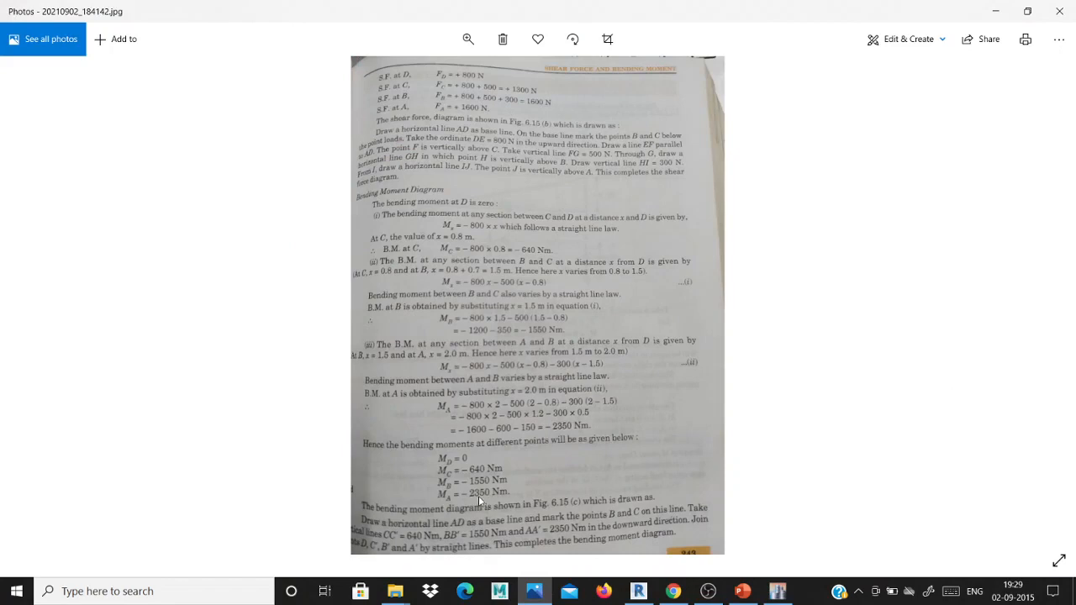
left_click(995, 11)
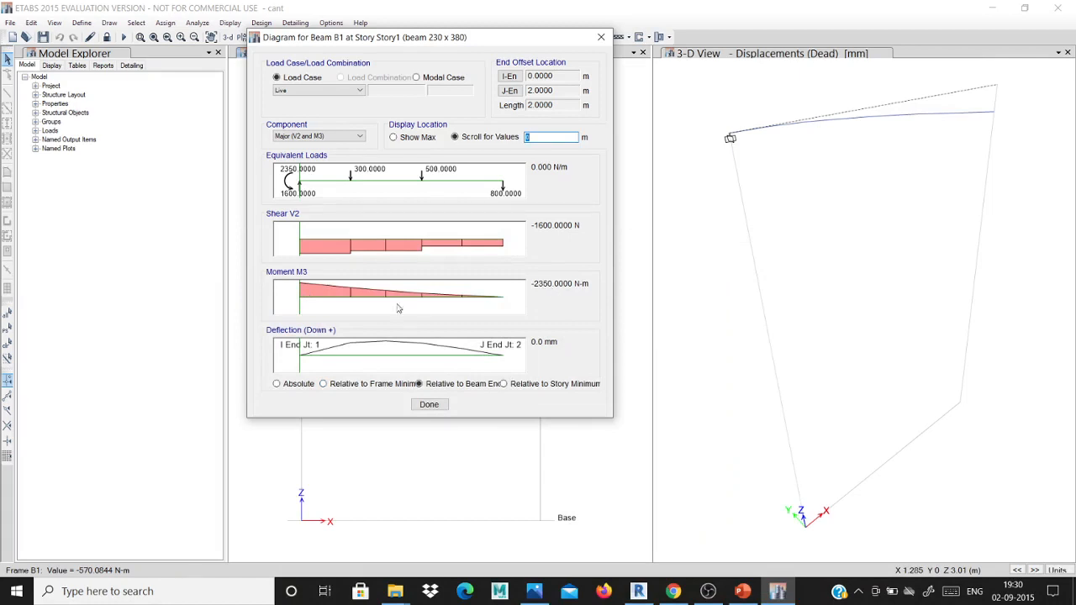
left_click_drag(308, 296, 352, 303)
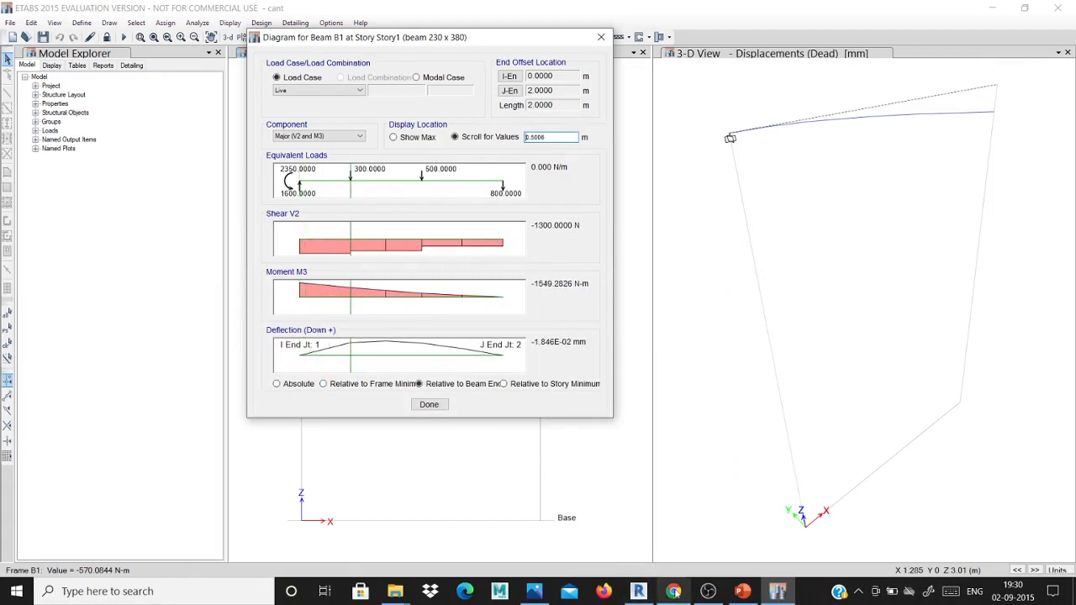
left_click(534, 595)
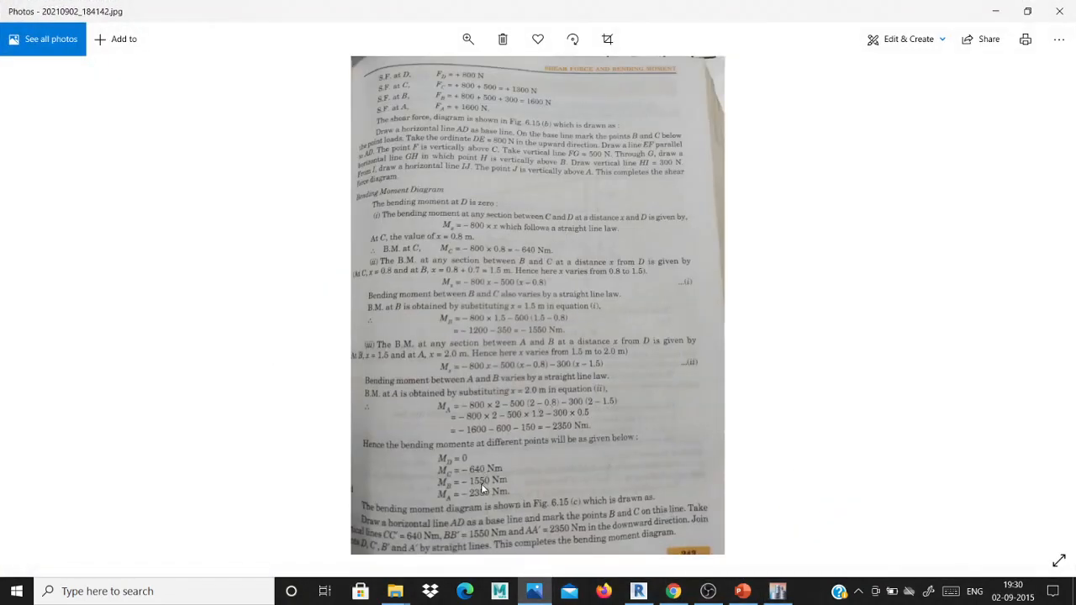
left_click(1002, 7)
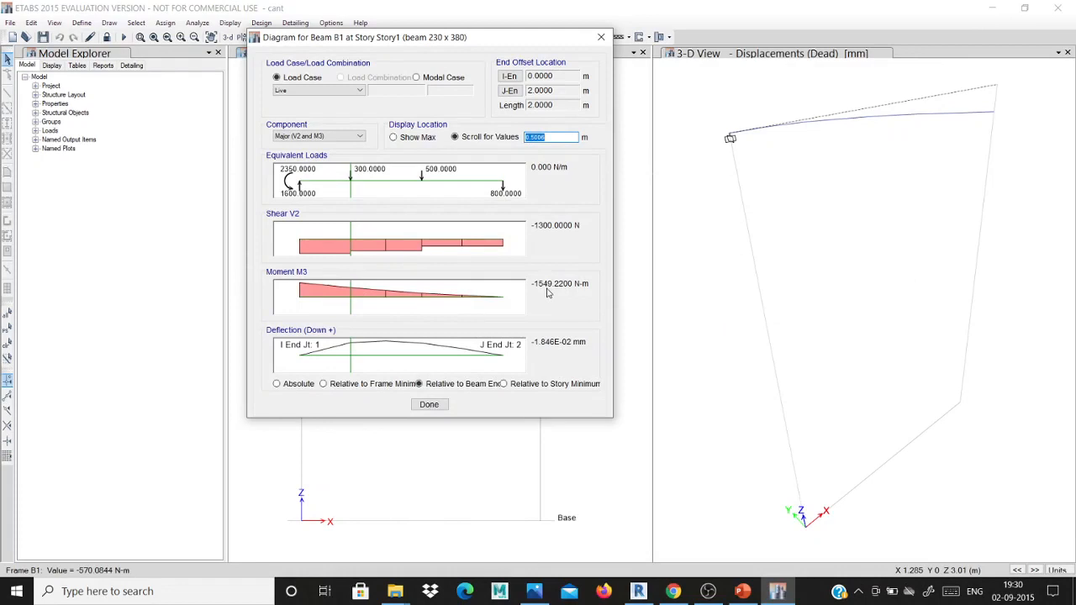
left_click(535, 590)
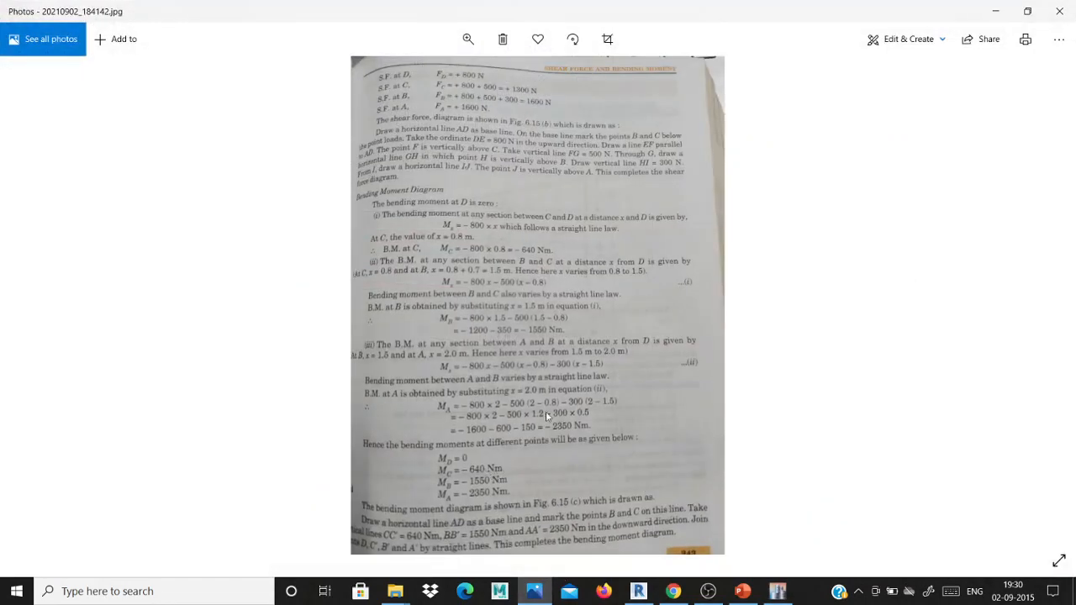
left_click(989, 12)
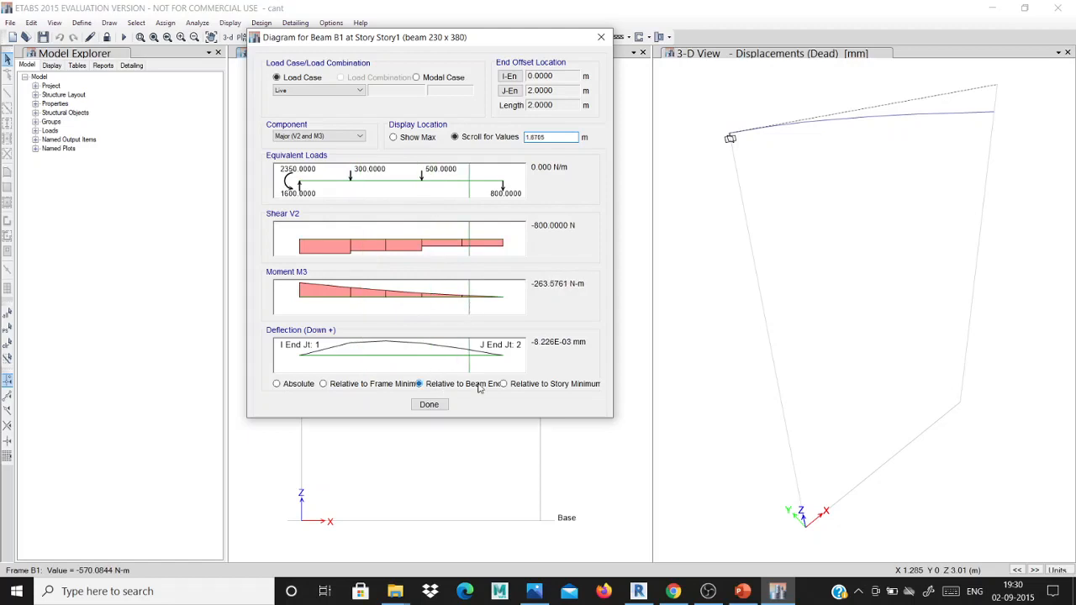
Step: Examine the beam's deflection relative to frame minimum, beam ends and story minimum, and close the diagrams
left_click(361, 385)
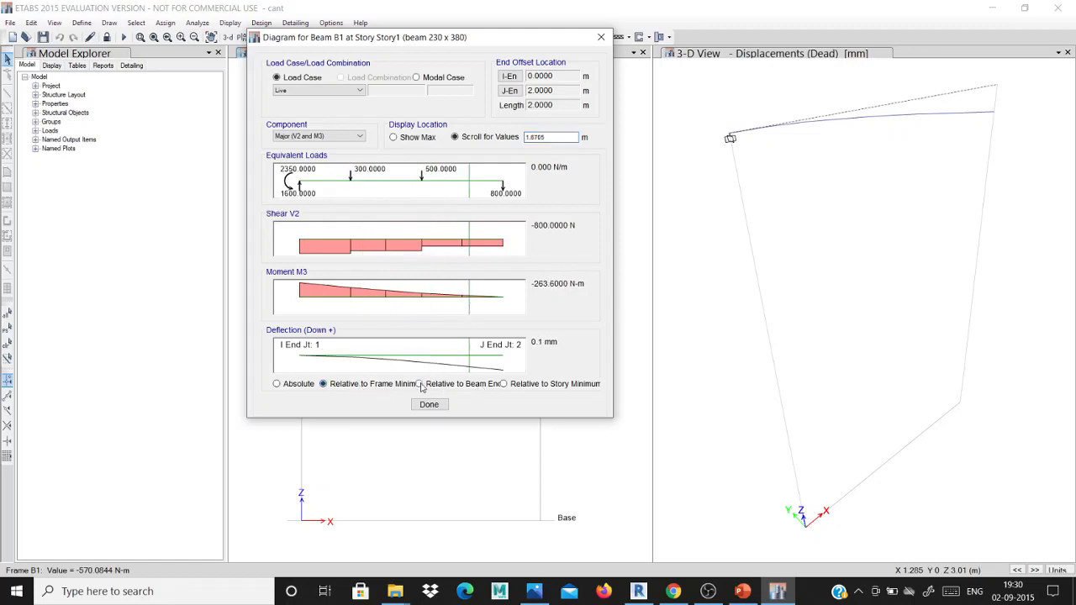
left_click(419, 383)
left_click(528, 385)
left_click(427, 404)
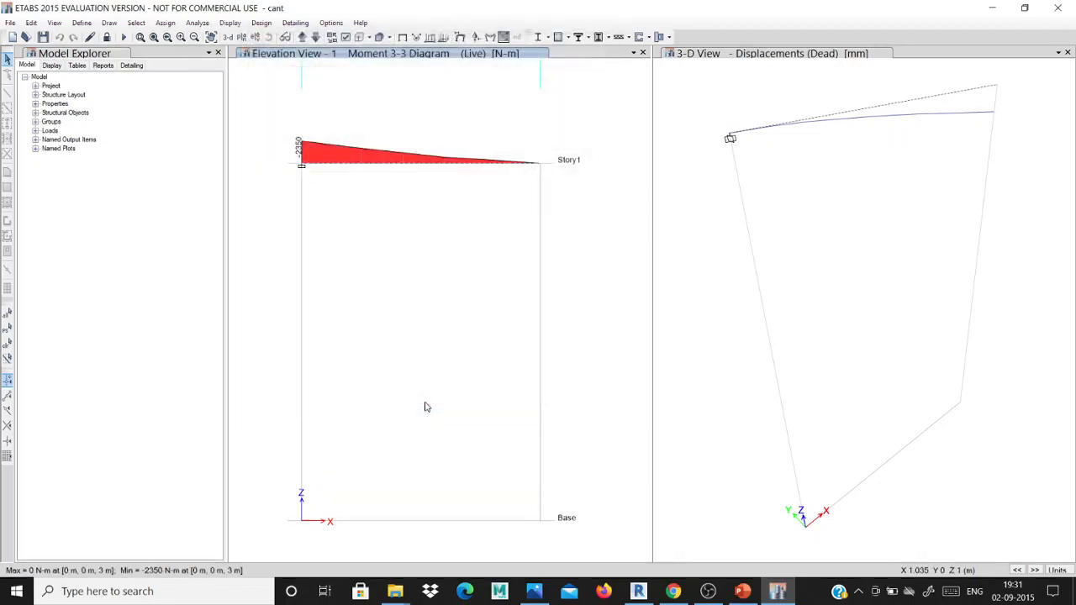
Step: Reopen the beam's force diagrams, read the values at about 1.21 m near the 500 N load, and close them
right_click(379, 165)
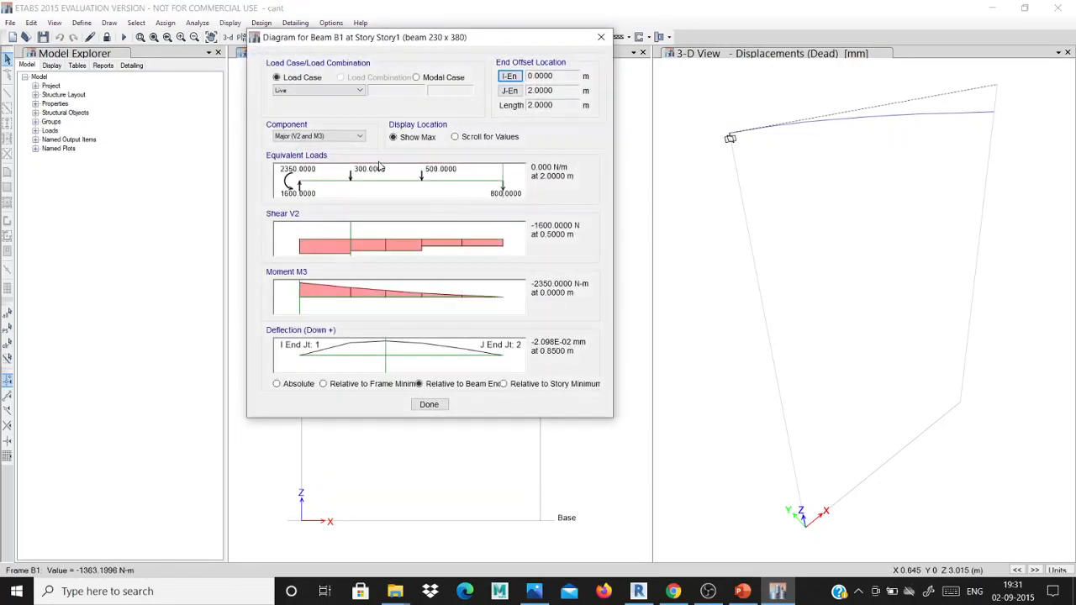
left_click(333, 135)
left_click(330, 144)
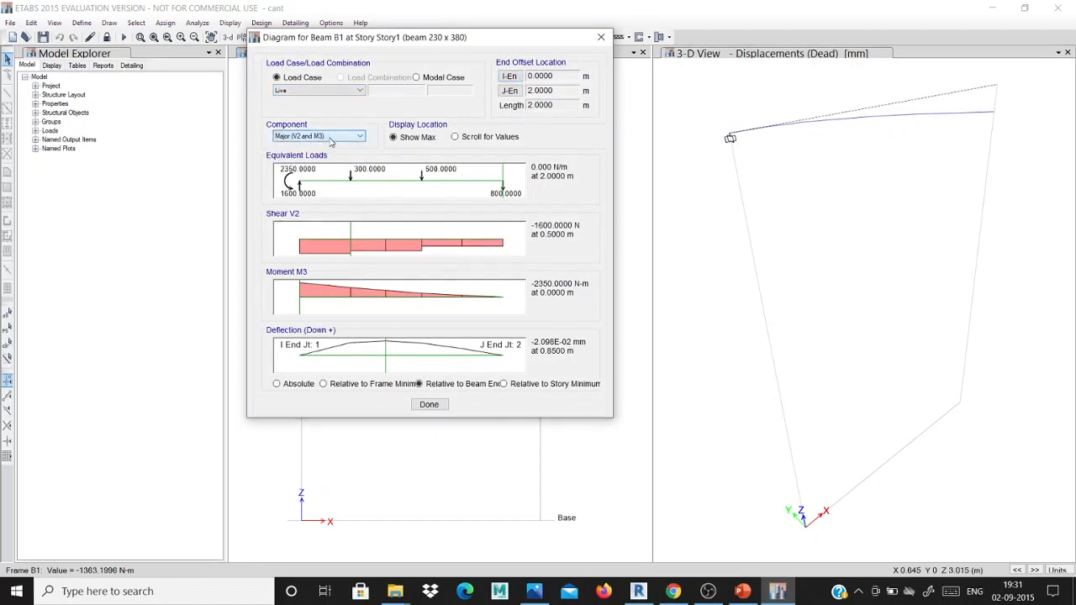
left_click(484, 137)
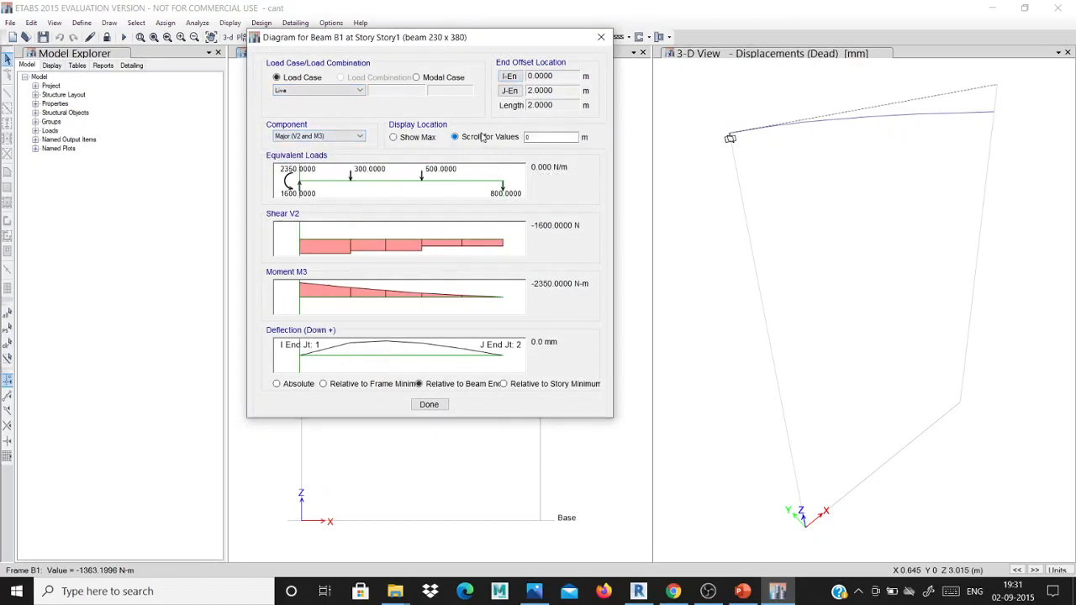
left_click(415, 142)
left_click(463, 139)
left_click_drag(305, 232, 424, 250)
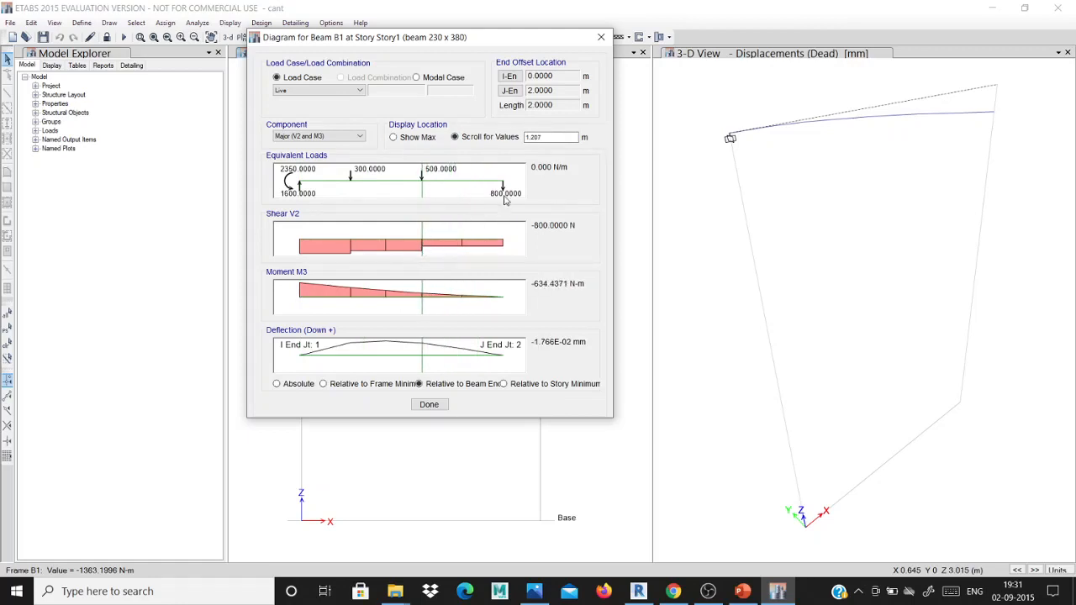
left_click(600, 37)
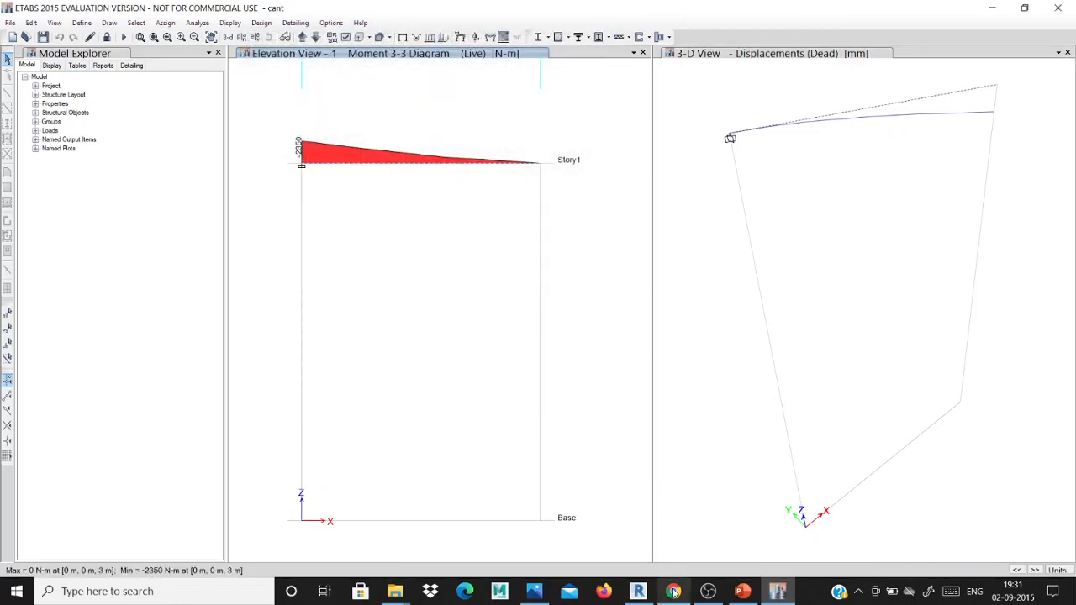
mouse_move(674, 592)
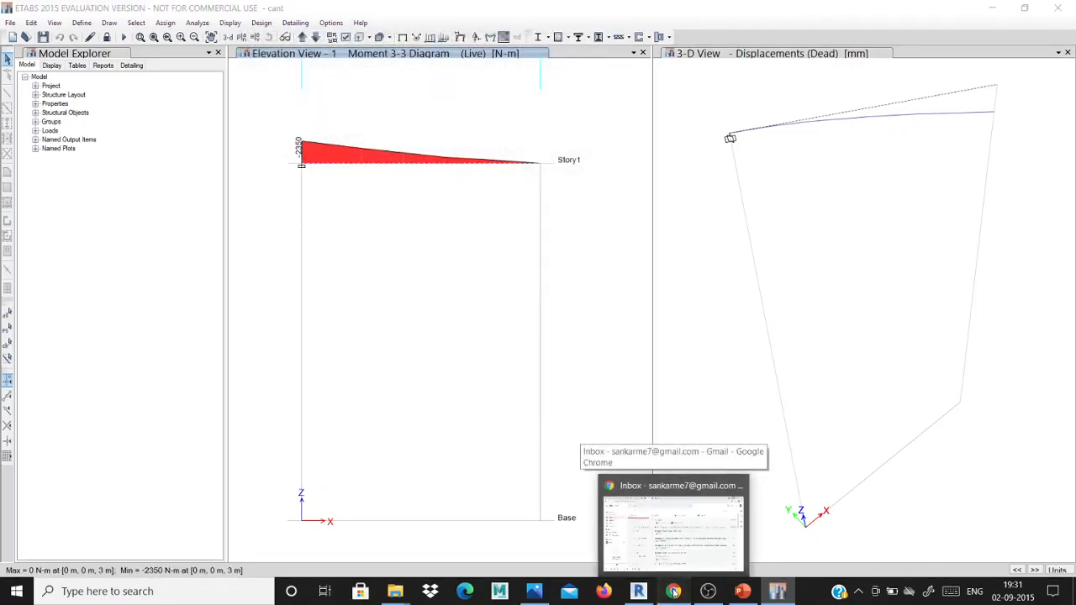
left_click(677, 578)
right_click(673, 590)
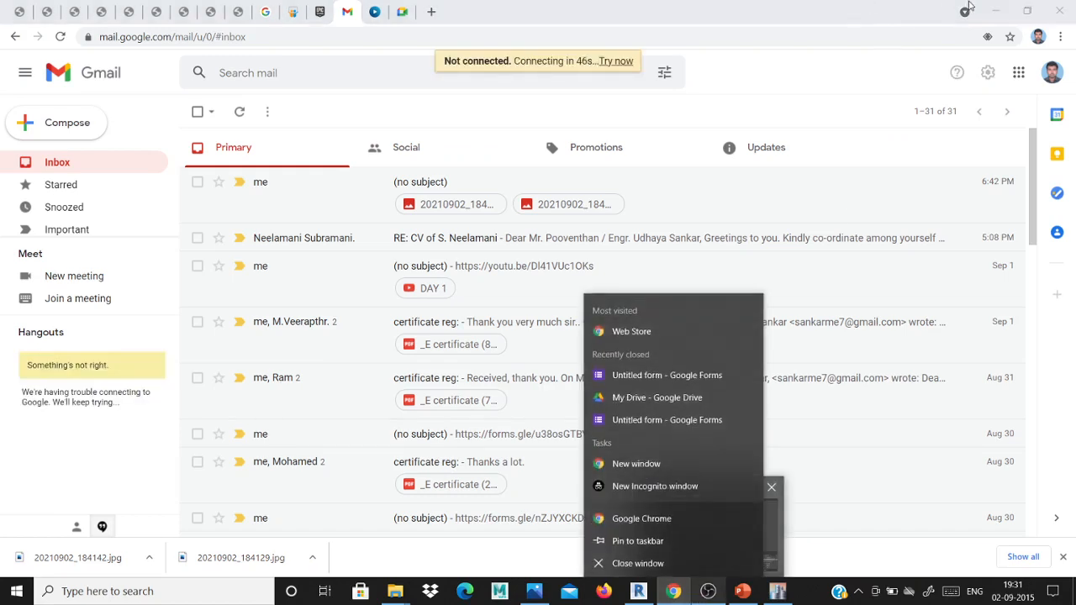
left_click(994, 10)
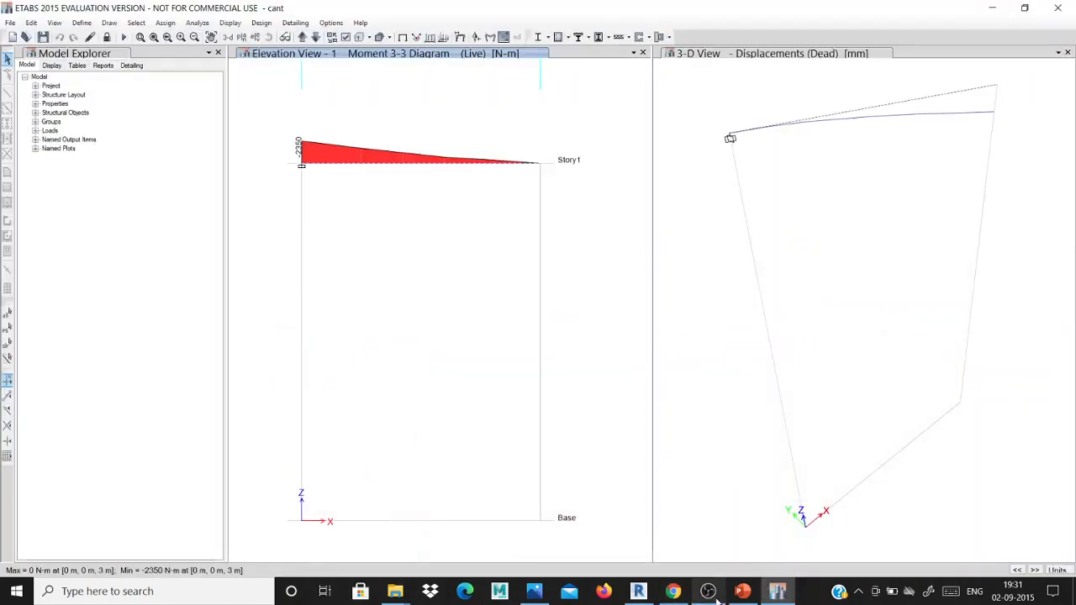
mouse_move(719, 600)
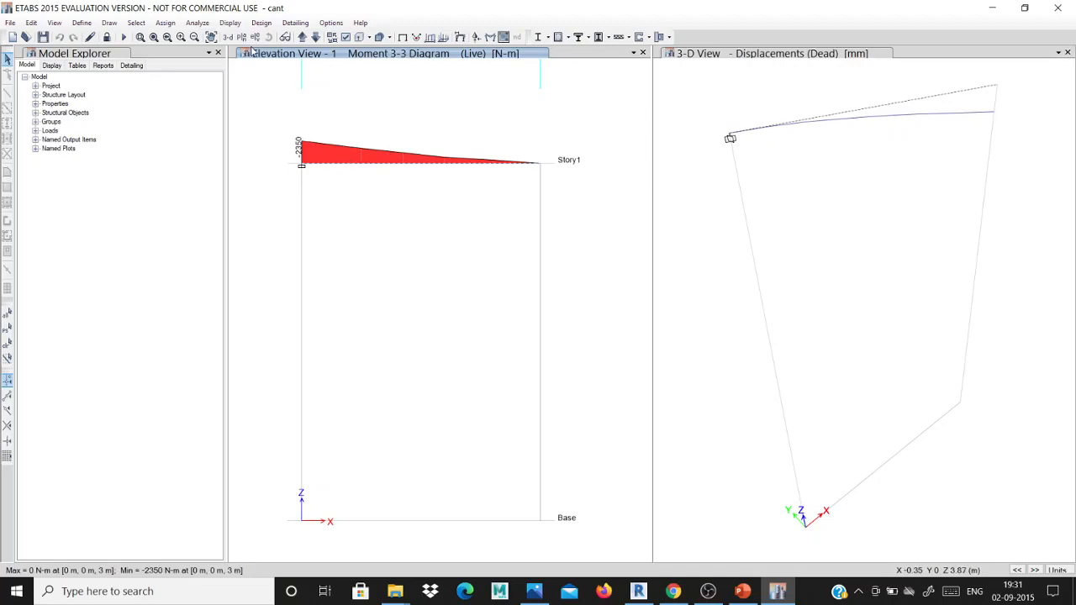
Step: Display the vertical Fz support reaction as an arrow for the Live load case
left_click(231, 22)
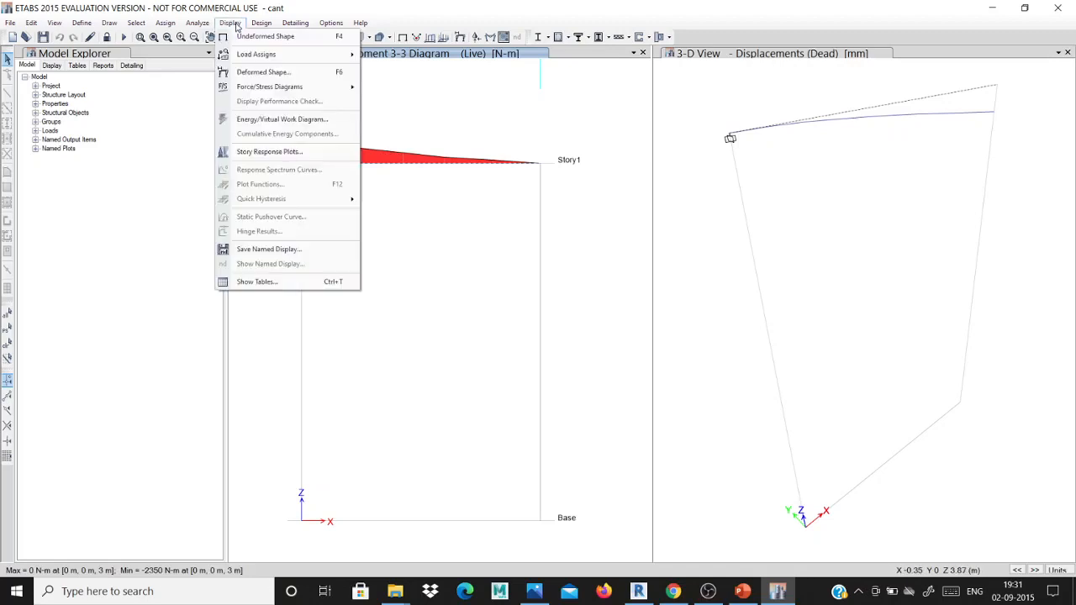
mouse_move(274, 86)
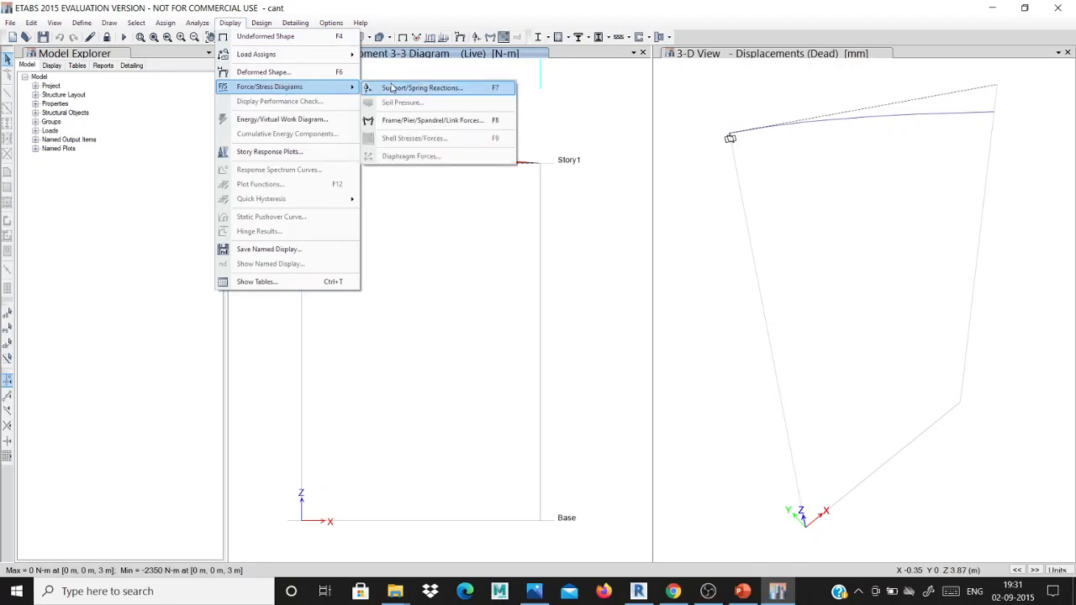
left_click(392, 88)
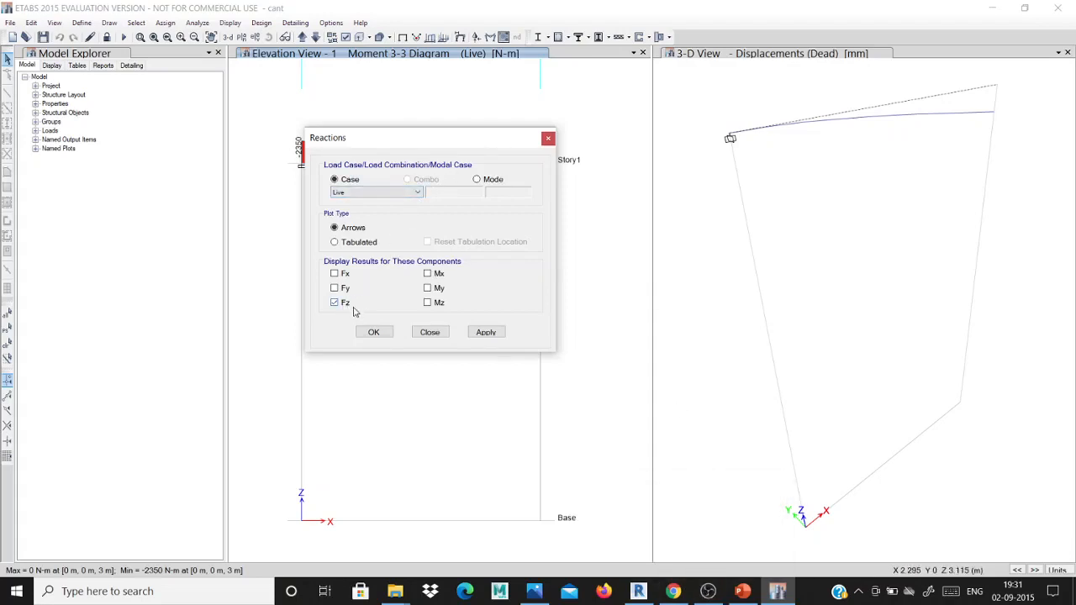
left_click(485, 332)
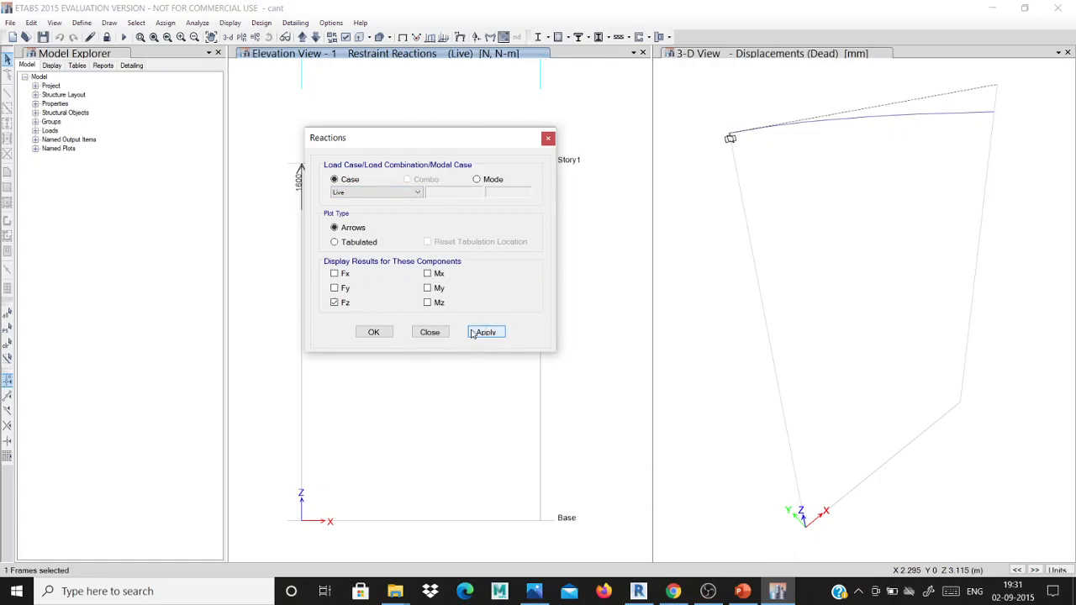
left_click(374, 332)
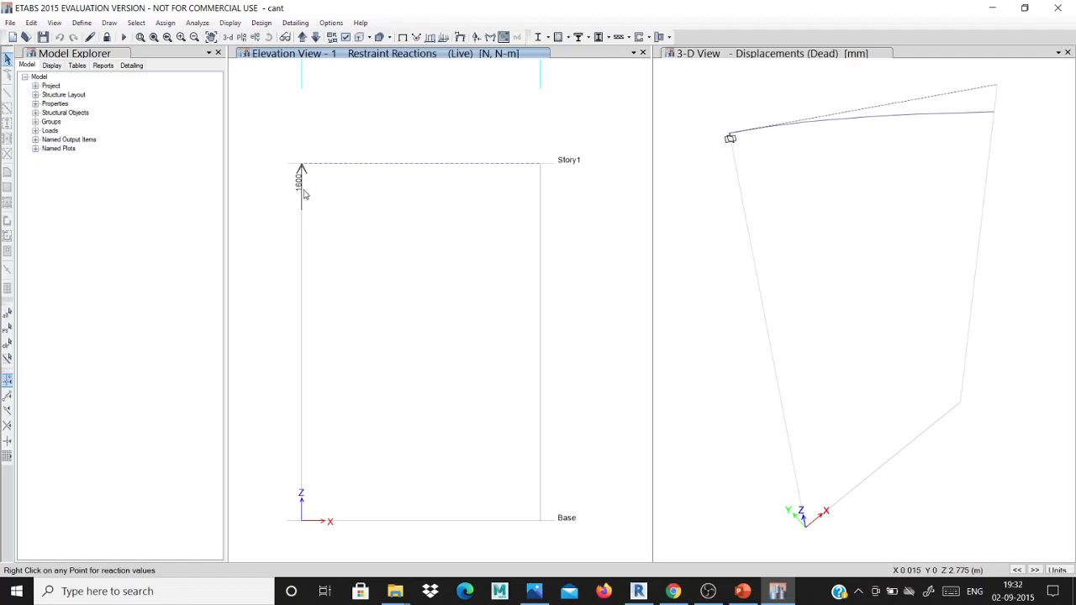
Step: Check the support reaction against the shear forces in both textbook photos and return to ETABS
left_click(535, 591)
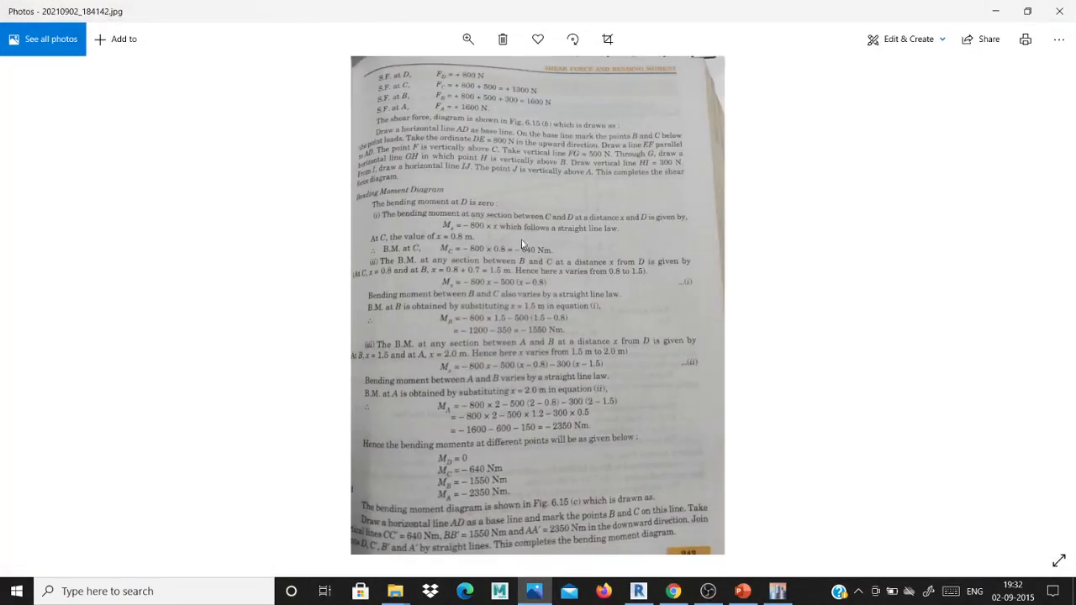
key("Left")
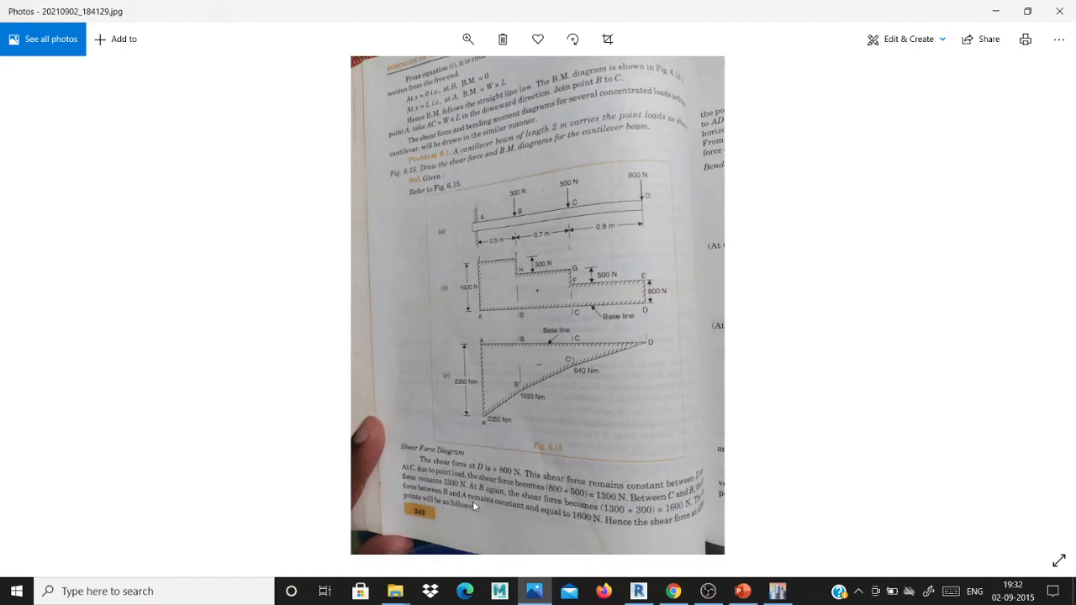
key("Right")
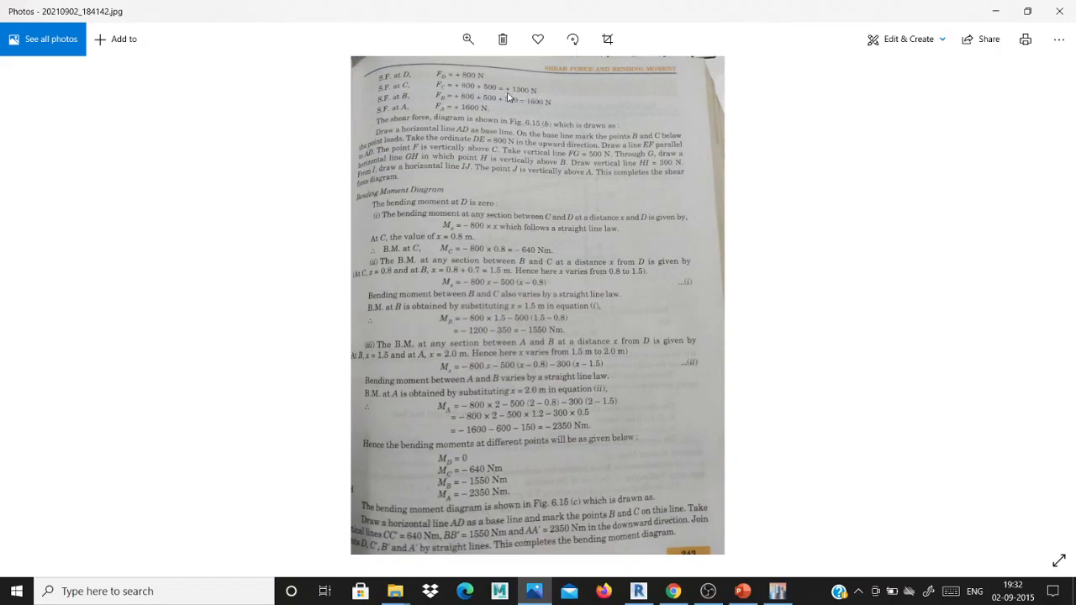
left_click(998, 10)
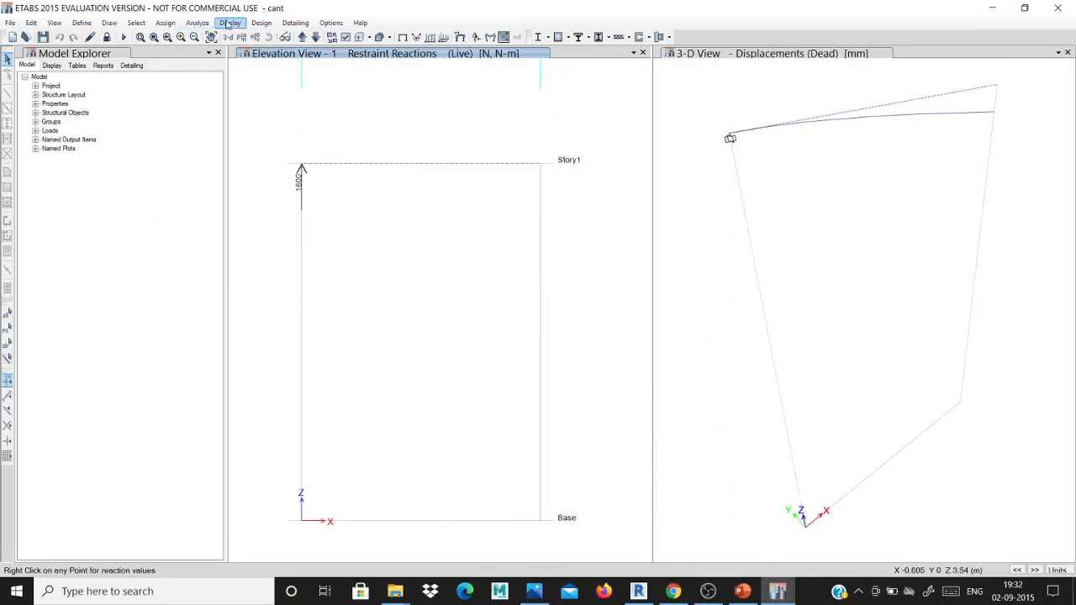
right_click(357, 167)
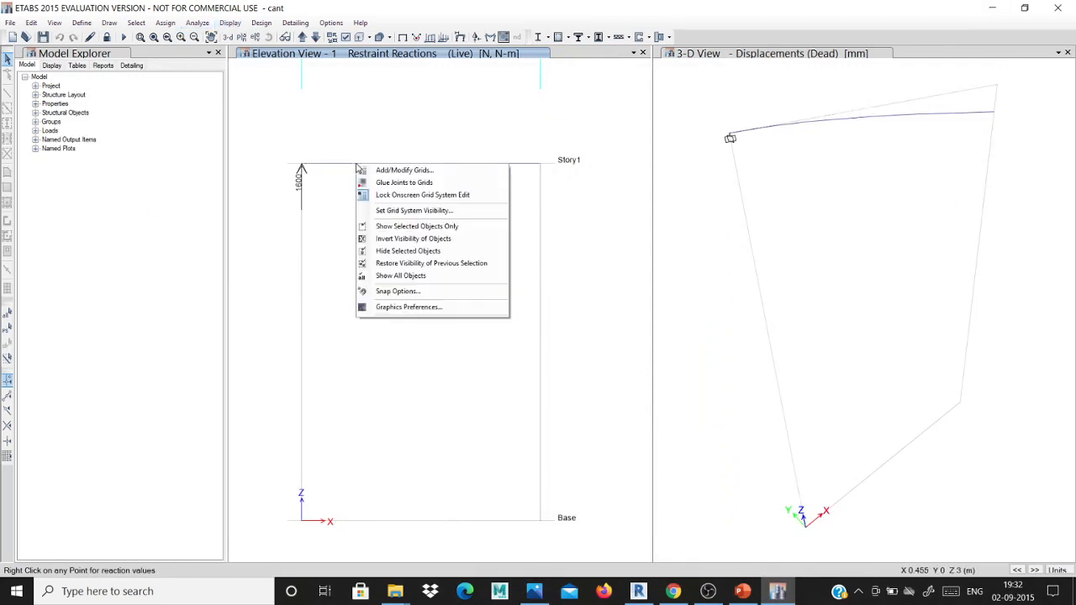
left_click(348, 167)
right_click(355, 164)
left_click(348, 166)
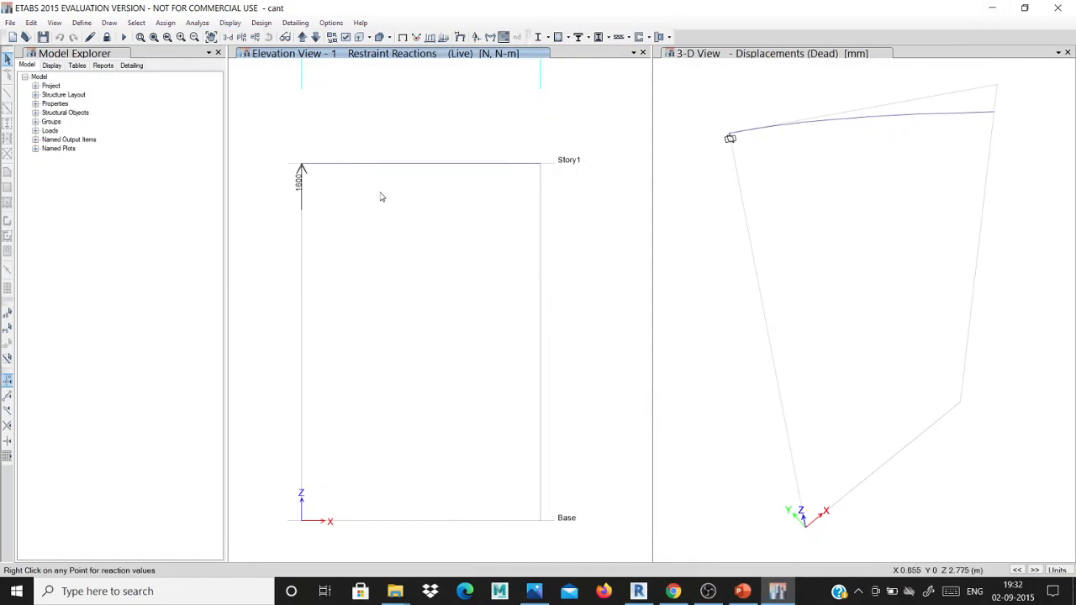
right_click(369, 168)
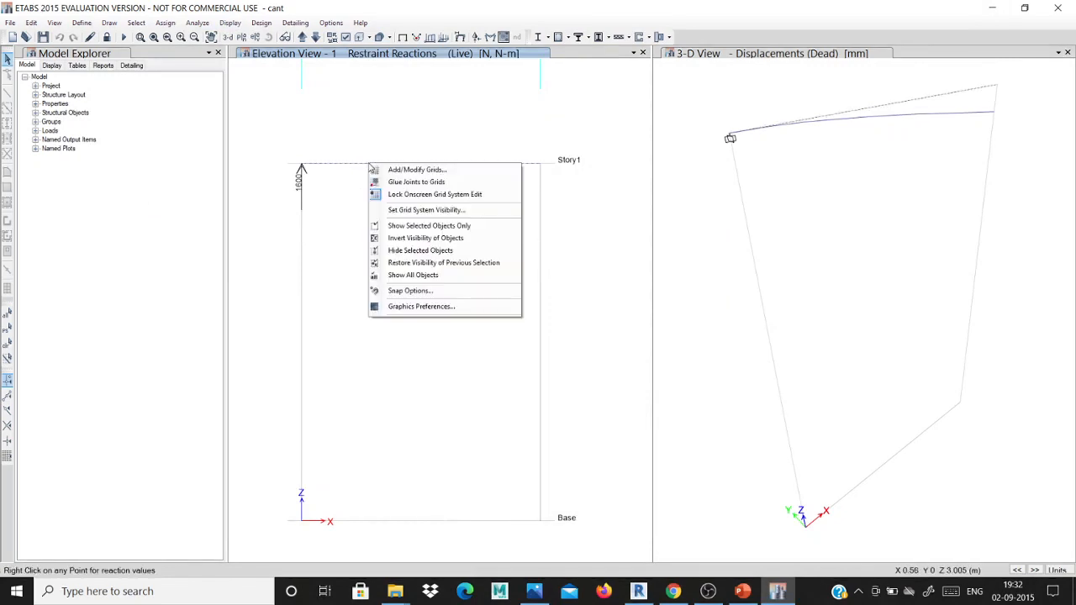
Step: Display the filled Moment 3-3 diagram with values on the frames for the Live load case
left_click(211, 23)
left_click(201, 23)
left_click(229, 23)
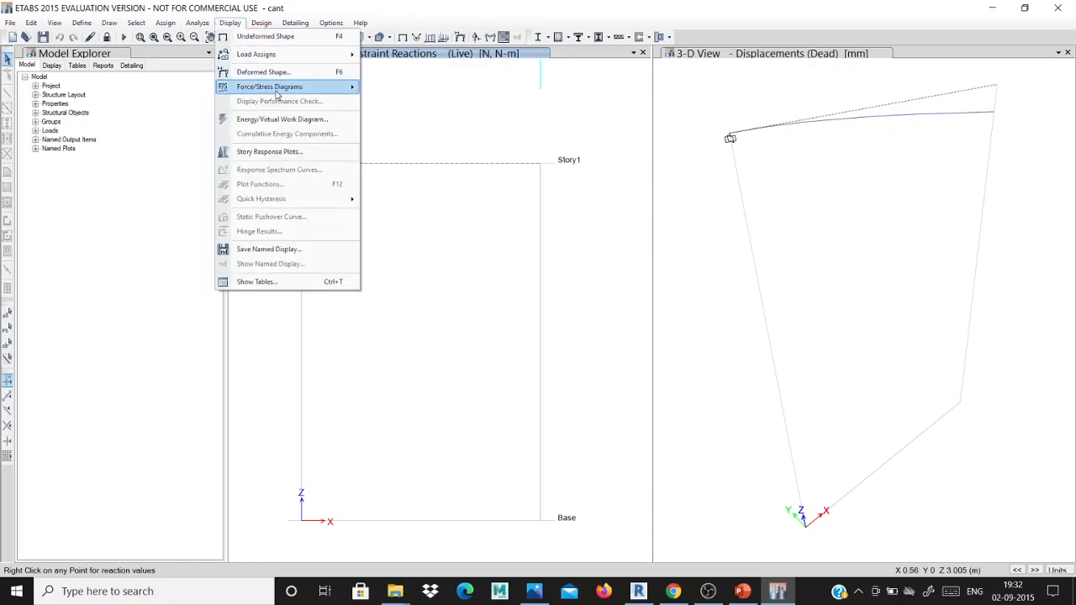
mouse_move(277, 87)
left_click(393, 120)
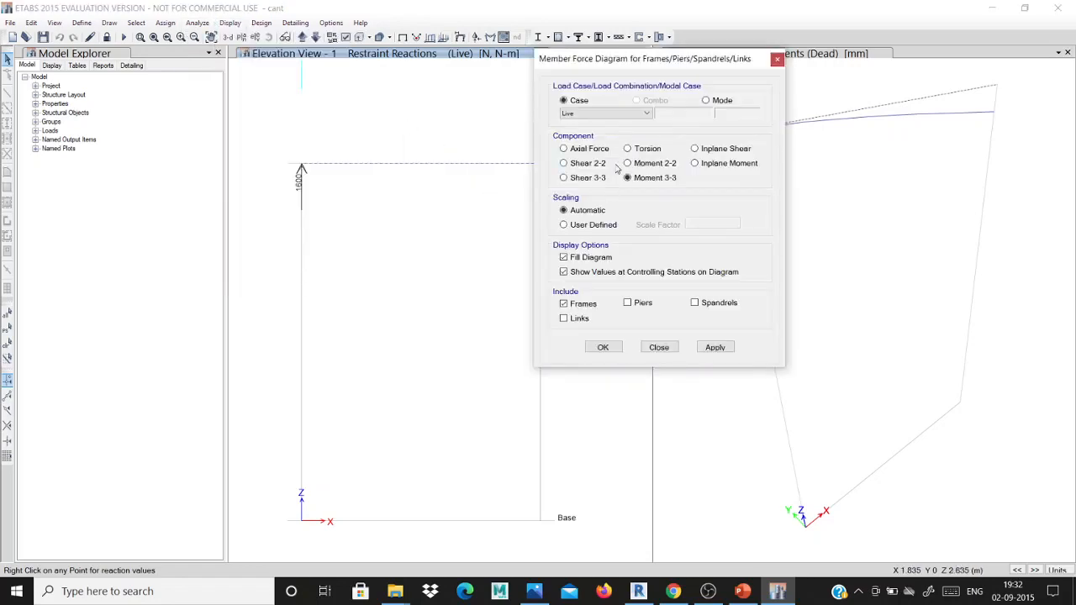
left_click(714, 347)
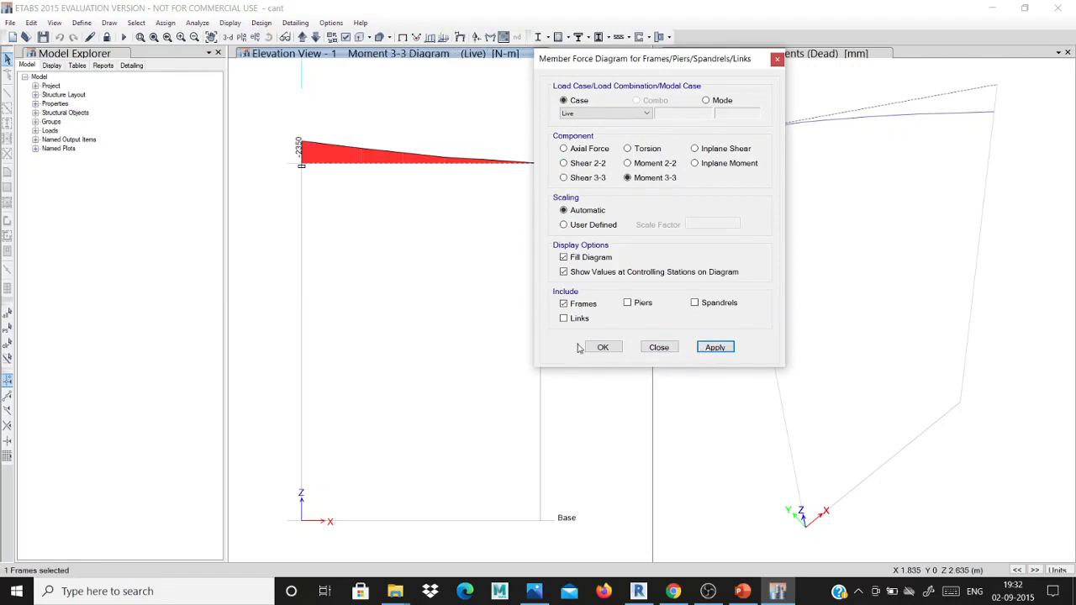
key("Return")
Step: Open the beam's force diagrams, read the Live load values at 2 m and about 0.98 m along it, and close them
right_click(468, 164)
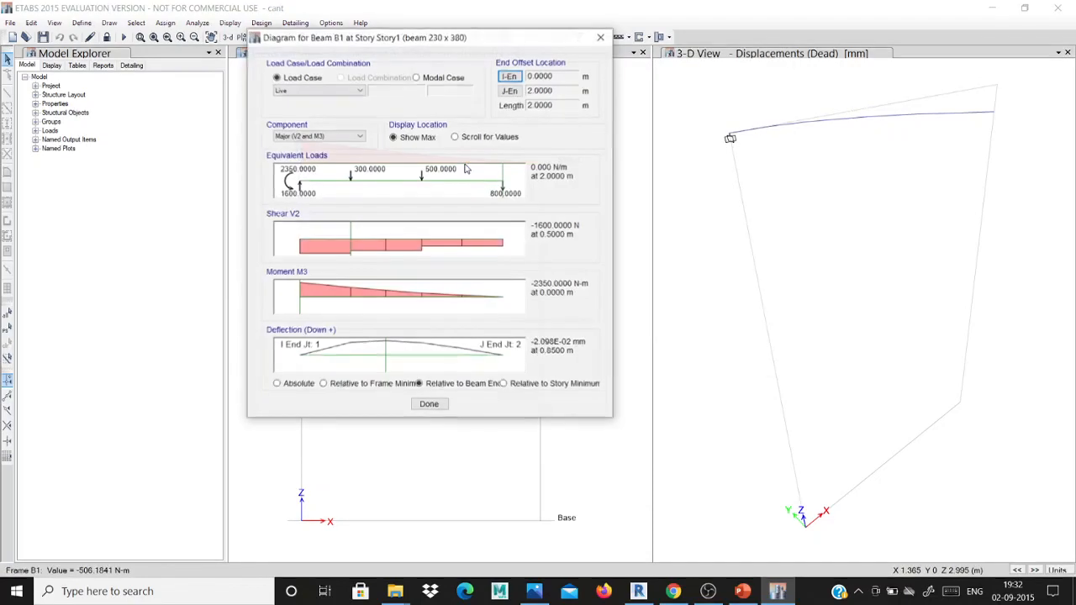
left_click_drag(377, 171, 505, 191)
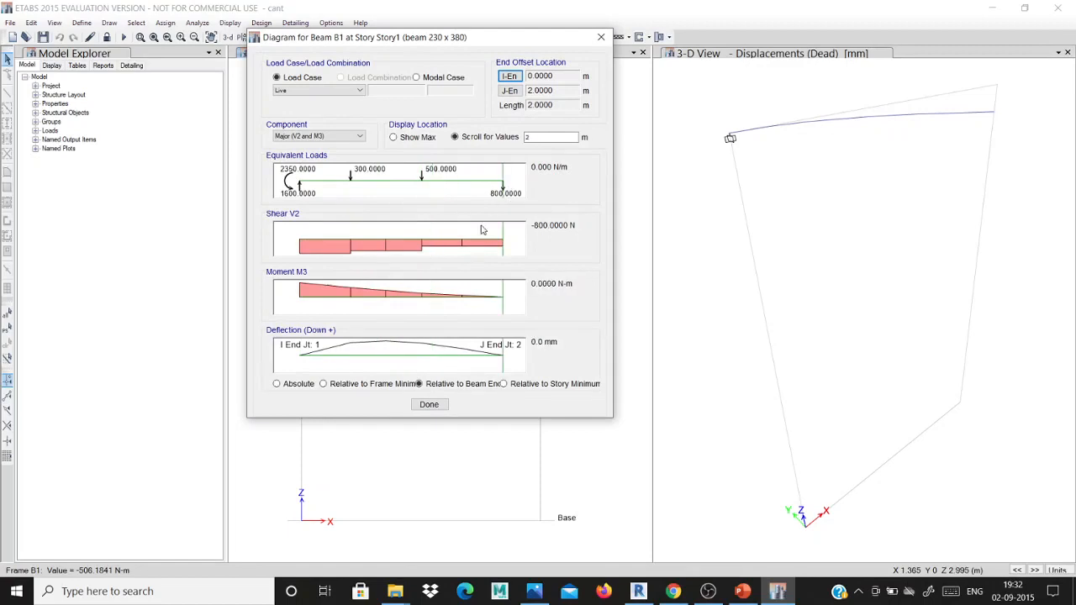
left_click_drag(467, 304, 397, 233)
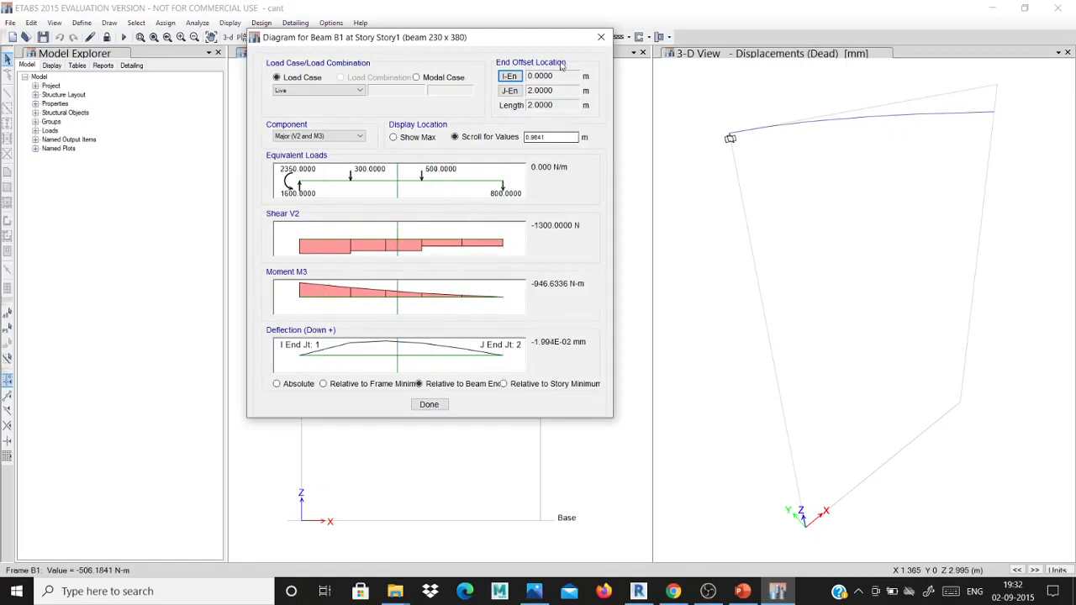
left_click(599, 38)
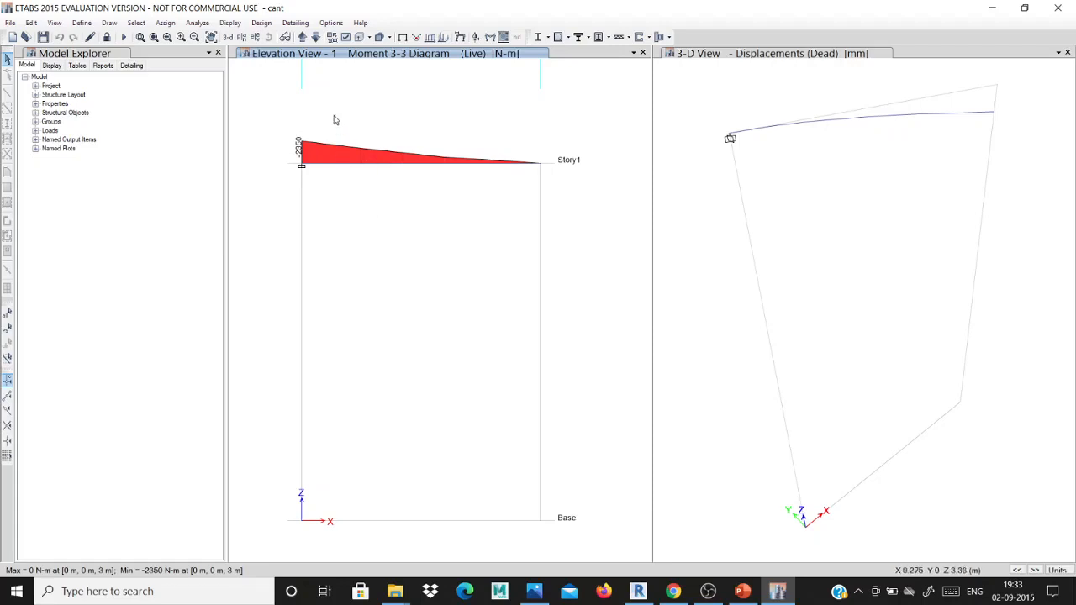
Step: Confirm IS 456:2000 as the design code in the concrete frame design preferences
left_click(262, 23)
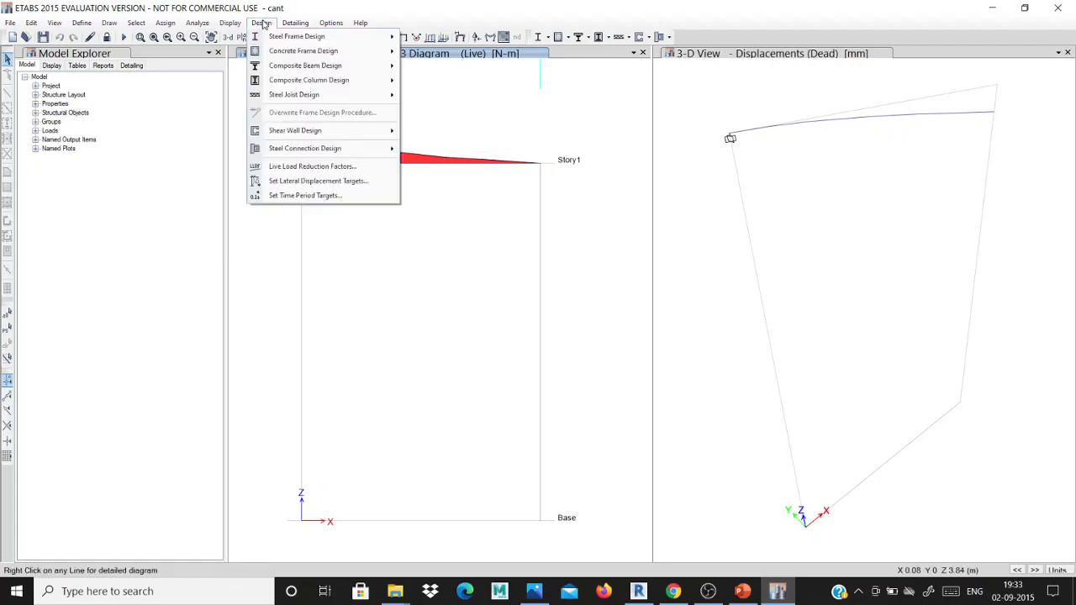
mouse_move(308, 54)
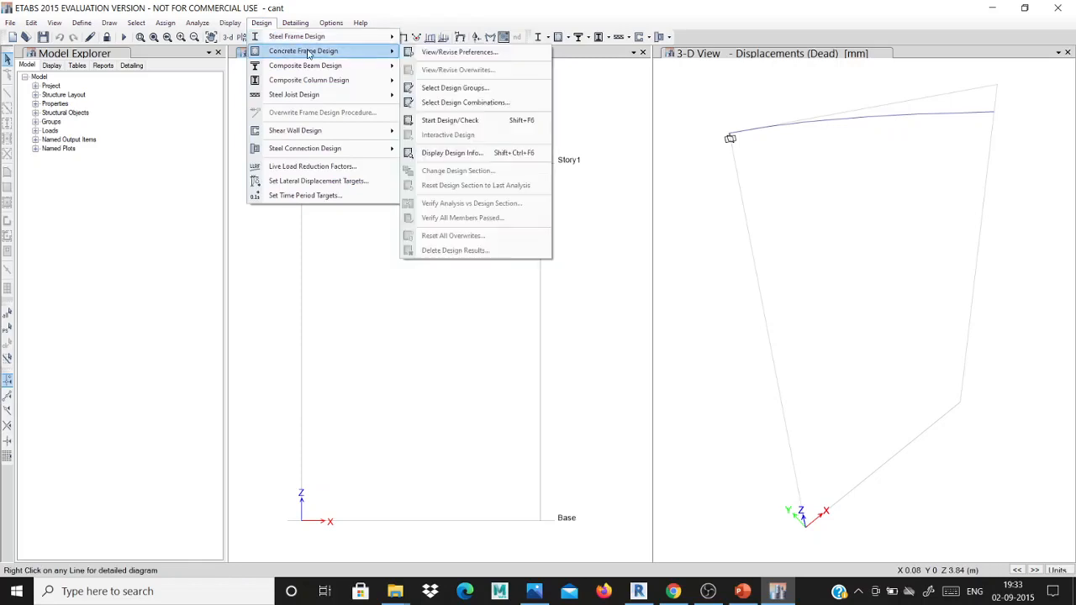
left_click(443, 53)
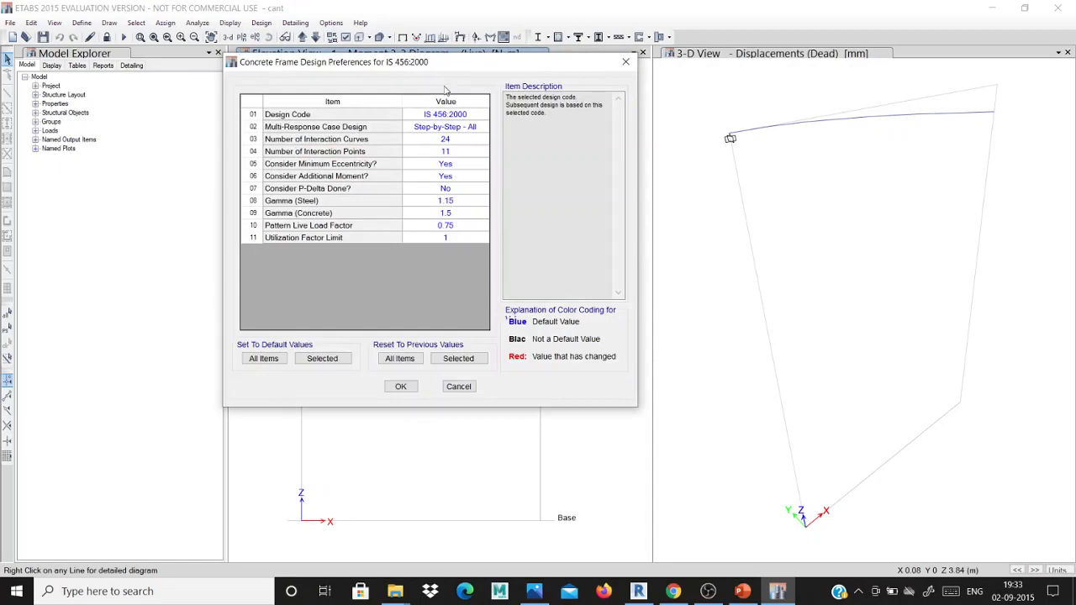
left_click(461, 115)
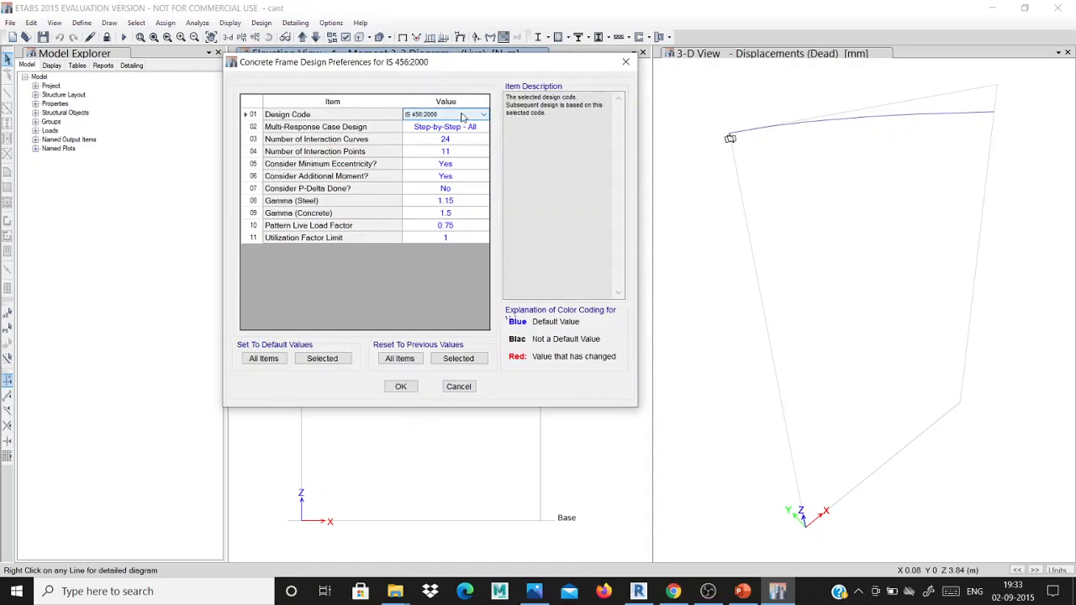
left_click(462, 115)
left_click(461, 115)
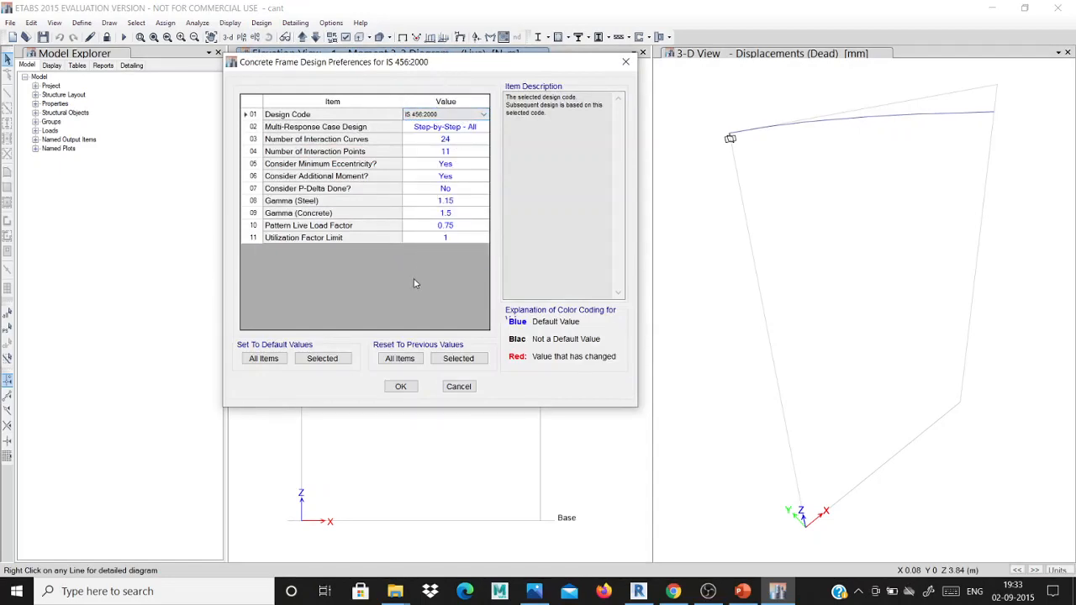
left_click(396, 387)
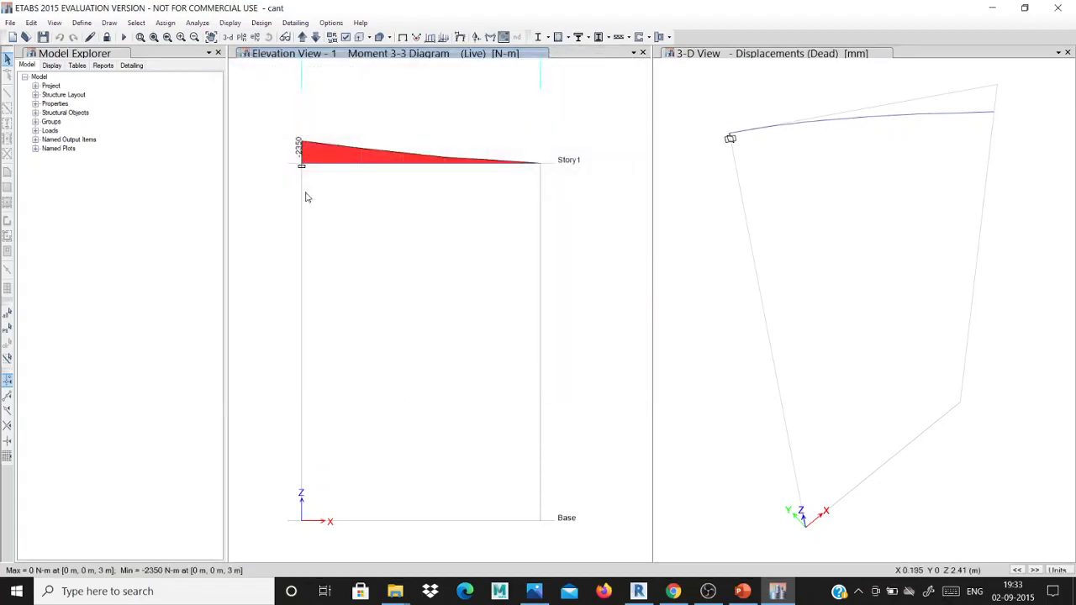
Step: Add the group All to the concrete frame design groups
left_click(262, 22)
mouse_move(353, 51)
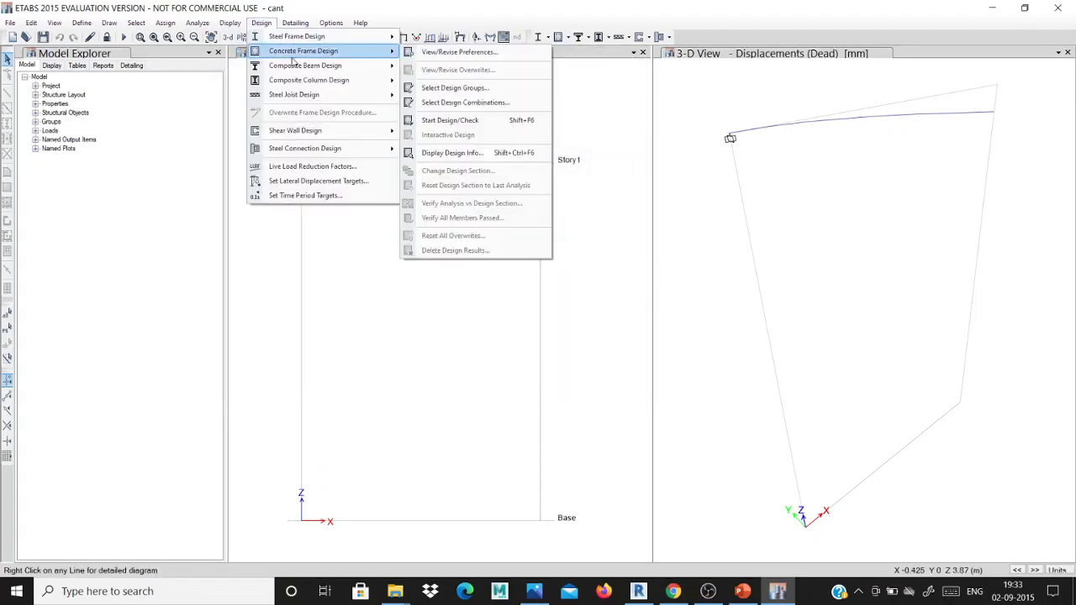
left_click(487, 92)
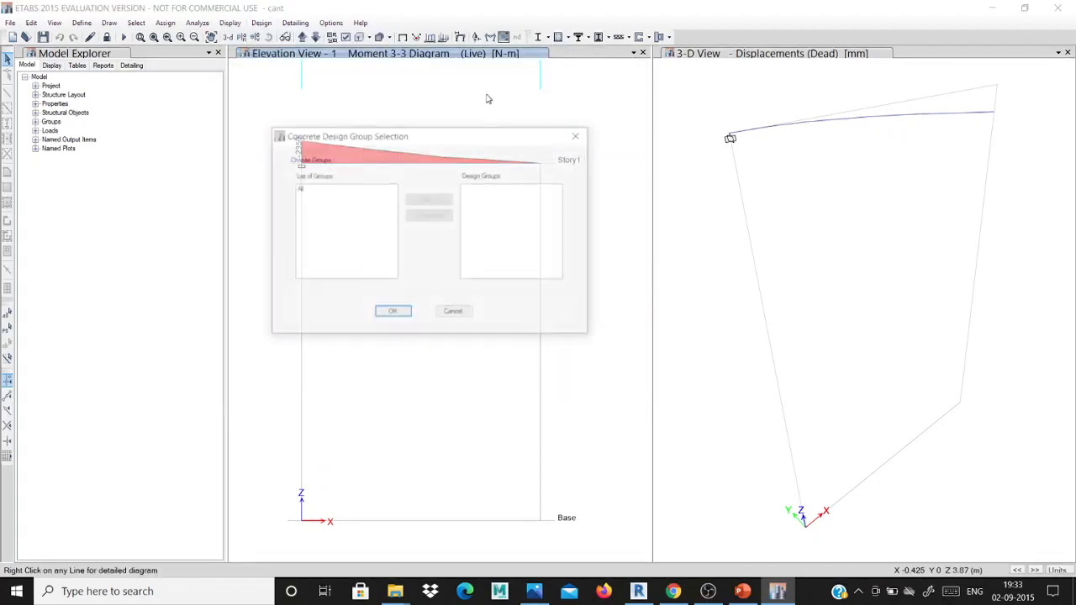
left_click(303, 188)
left_click(424, 200)
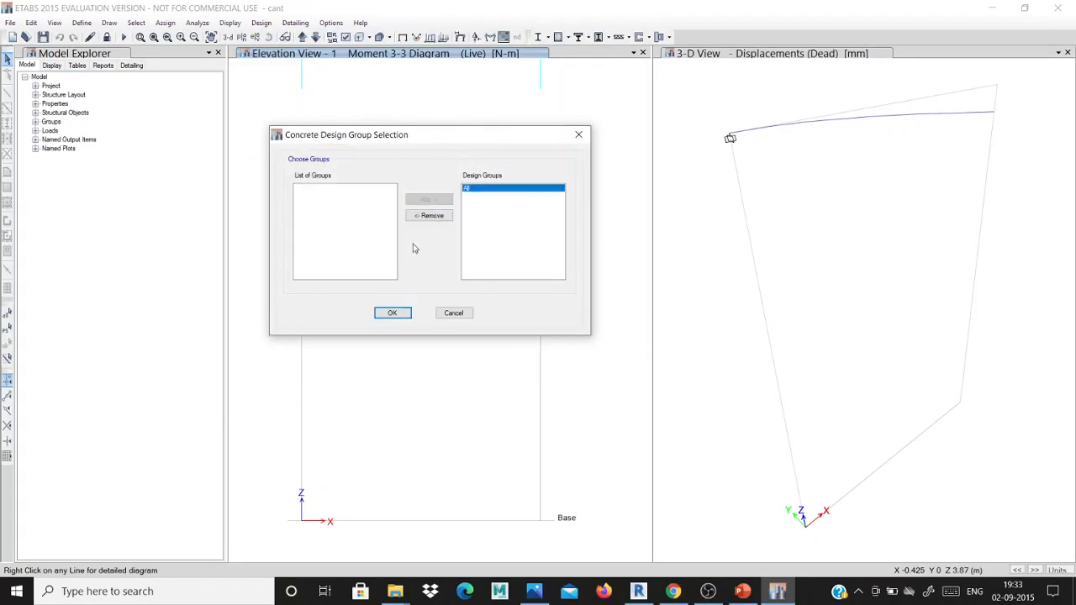
left_click(390, 312)
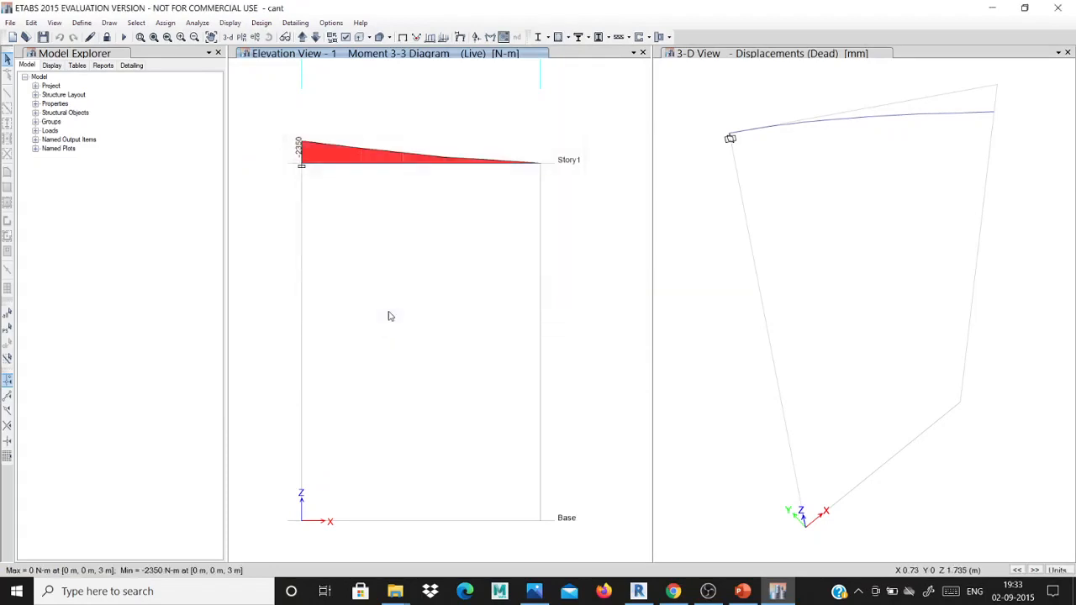
Step: Check the load combinations selected for concrete frame design and close the selection without changes
left_click(261, 23)
mouse_move(336, 52)
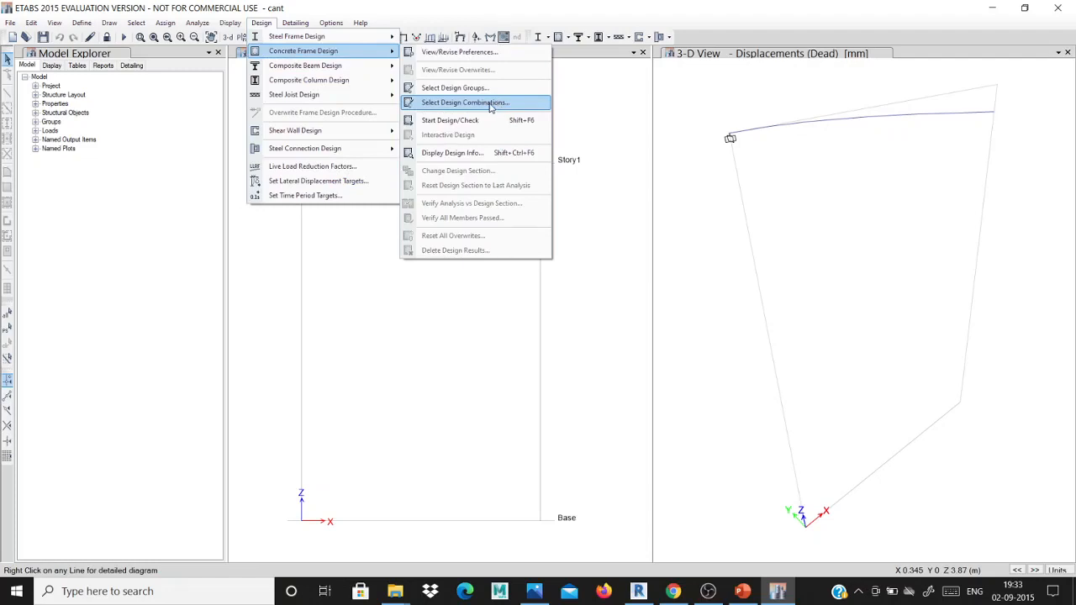
left_click(492, 107)
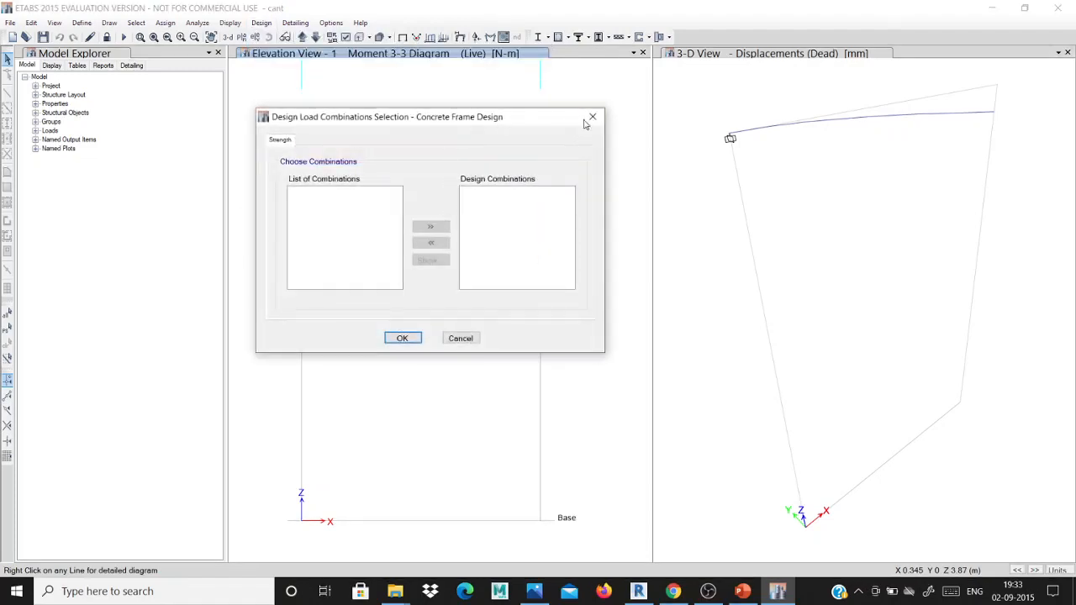
left_click(592, 117)
Step: Run the concrete frame design check on the cantilever beam
left_click(261, 23)
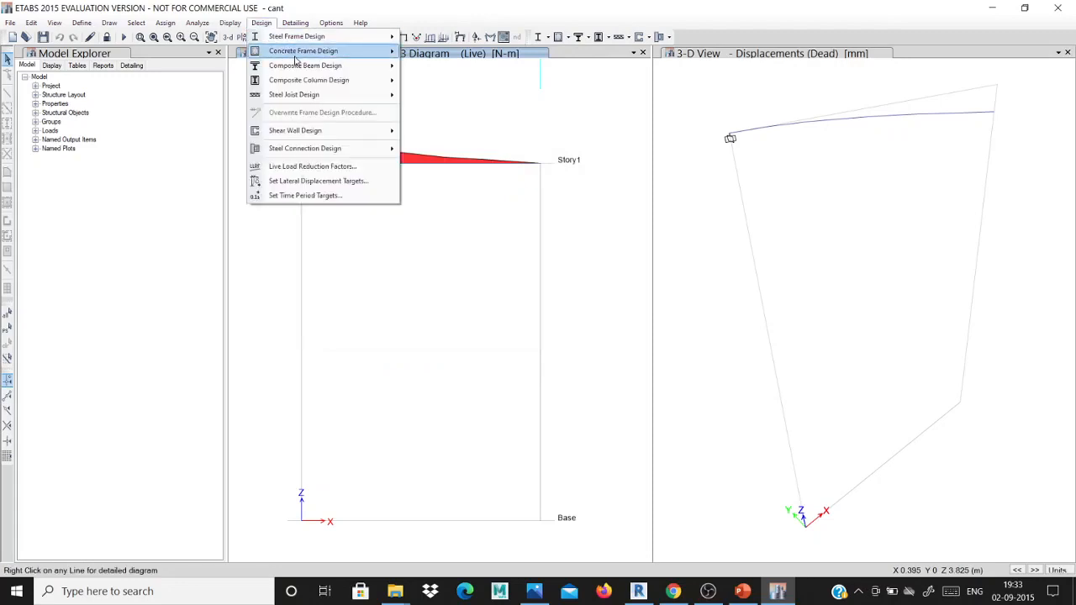
mouse_move(295, 60)
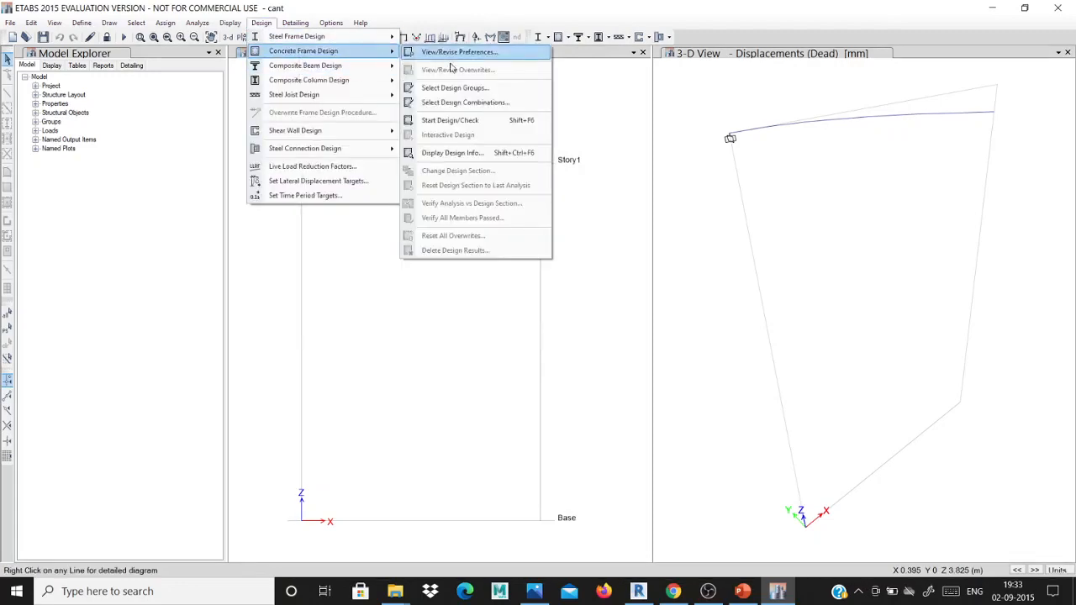
left_click(449, 122)
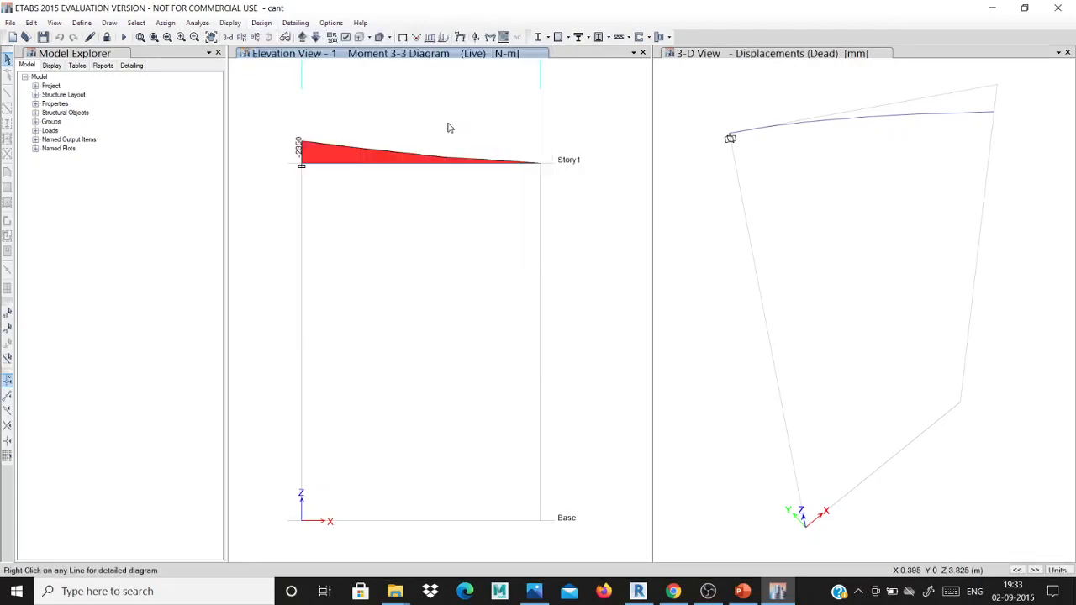
Step: Open the beam's concrete design information, review its design summary report, and close both
right_click(403, 166)
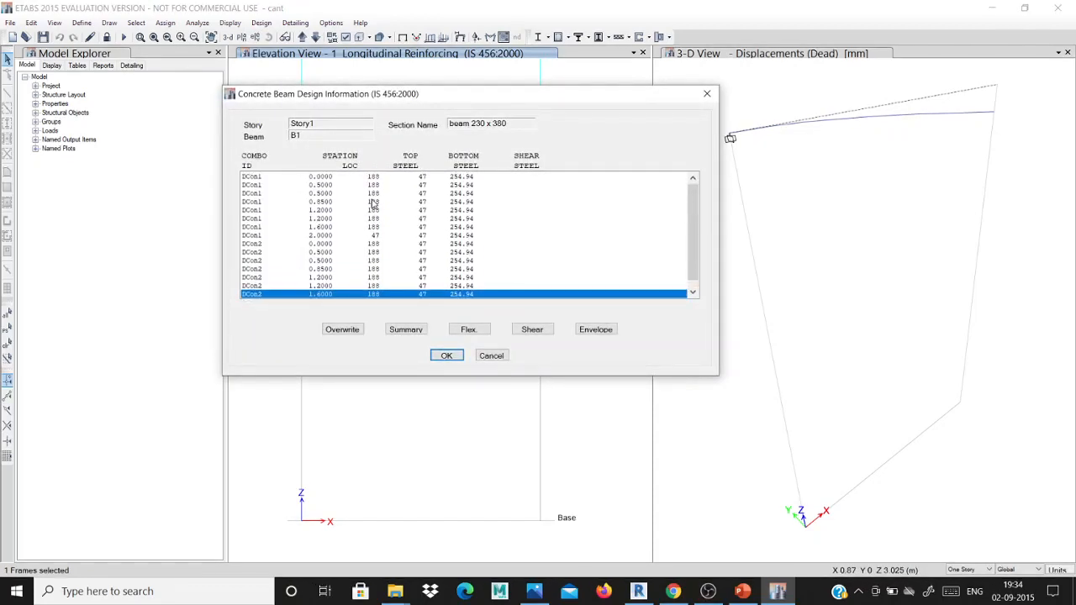
left_click(405, 328)
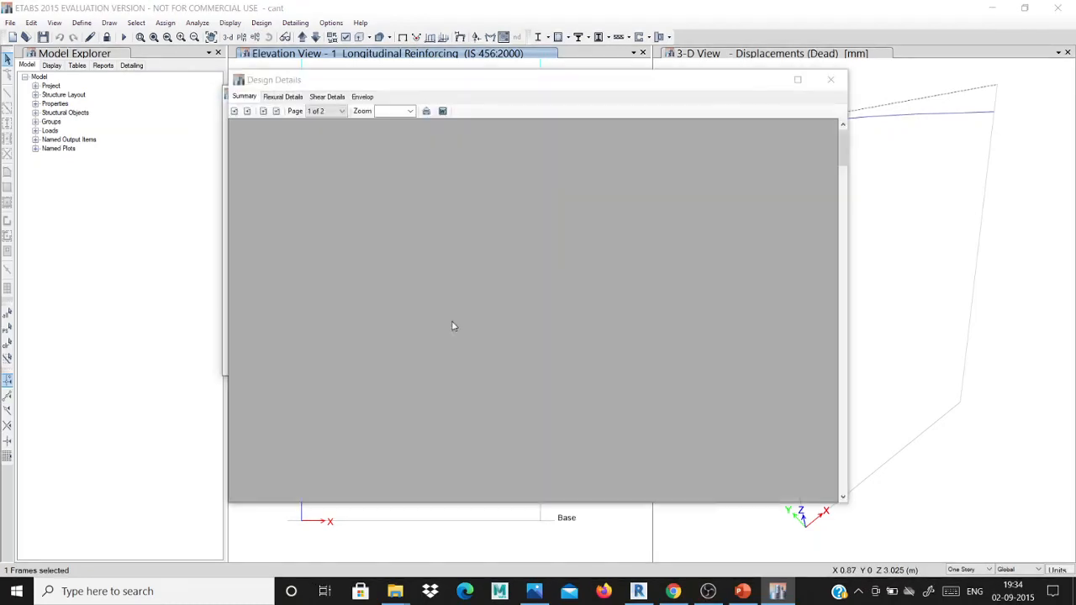
scroll(500, 268, "down", 5)
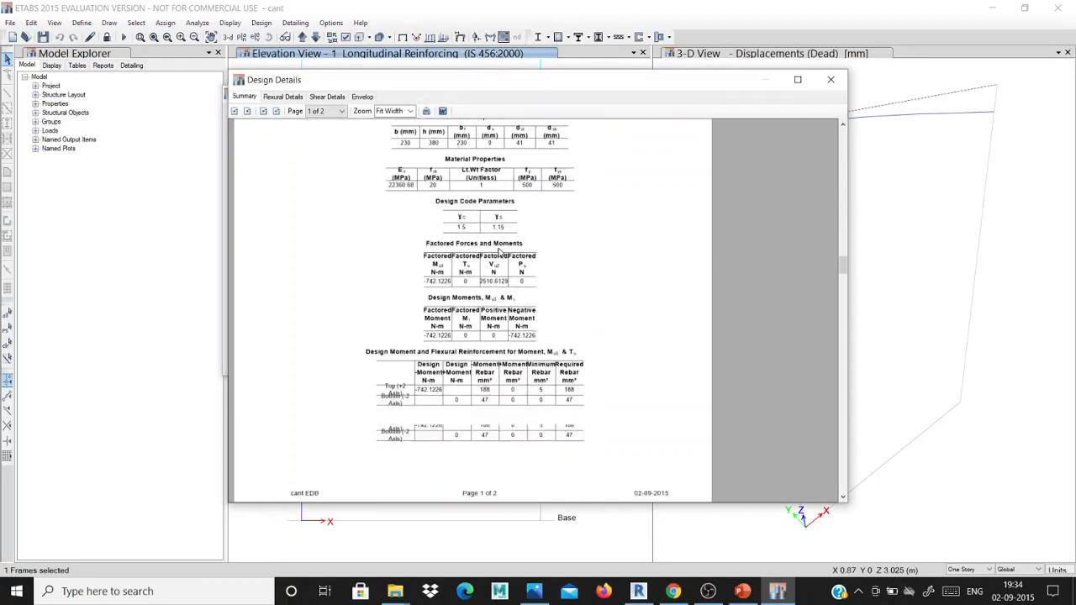
left_click(830, 79)
left_click(494, 356)
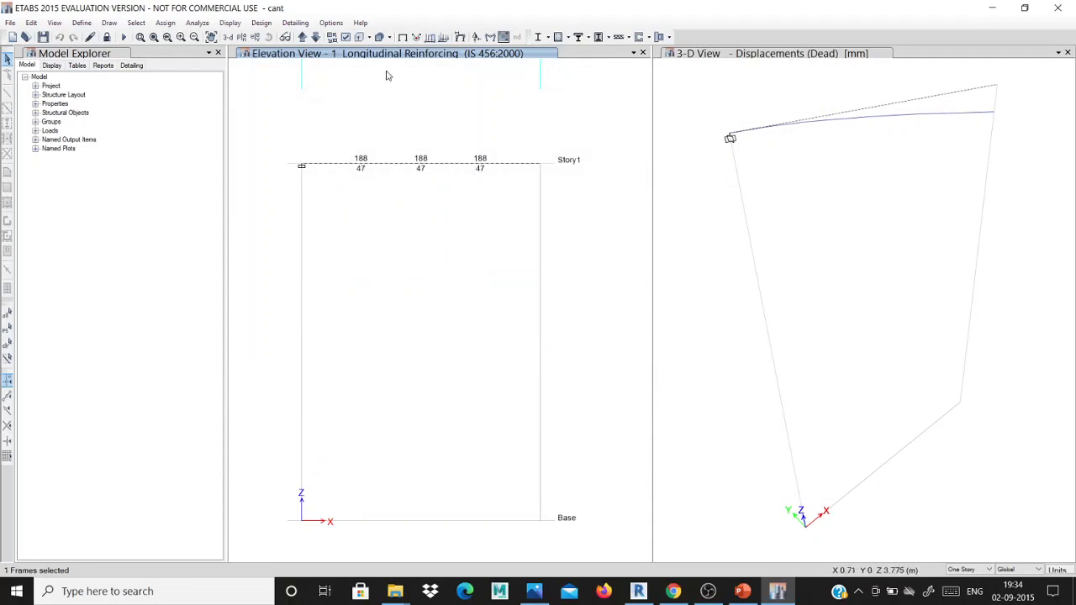
Step: Start detailing to generate the beam's reinforcement drawings and view the Story1 floor framing plan
left_click(261, 23)
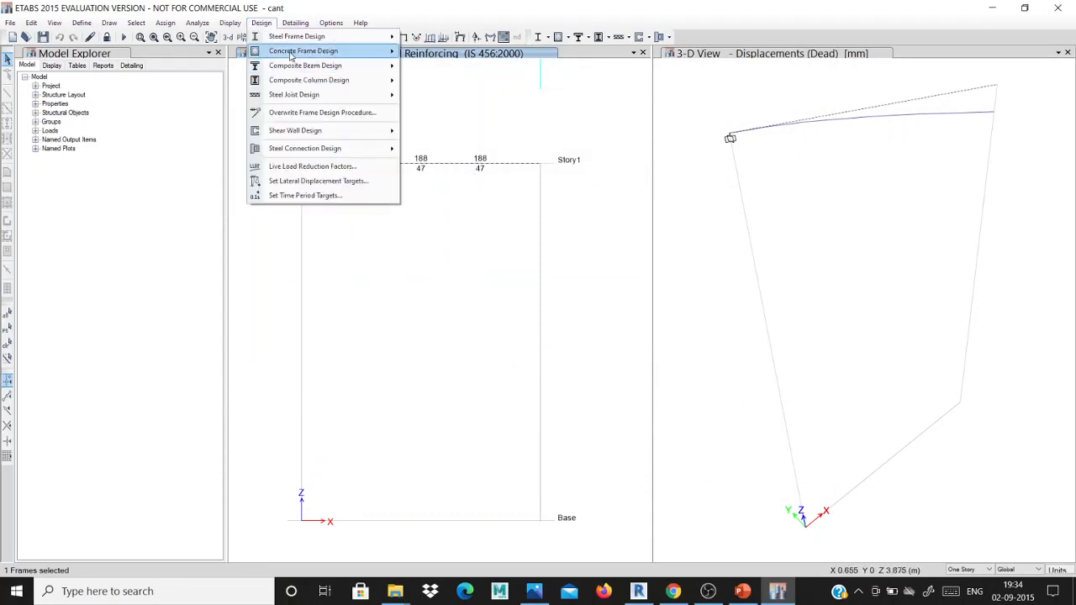
mouse_move(275, 36)
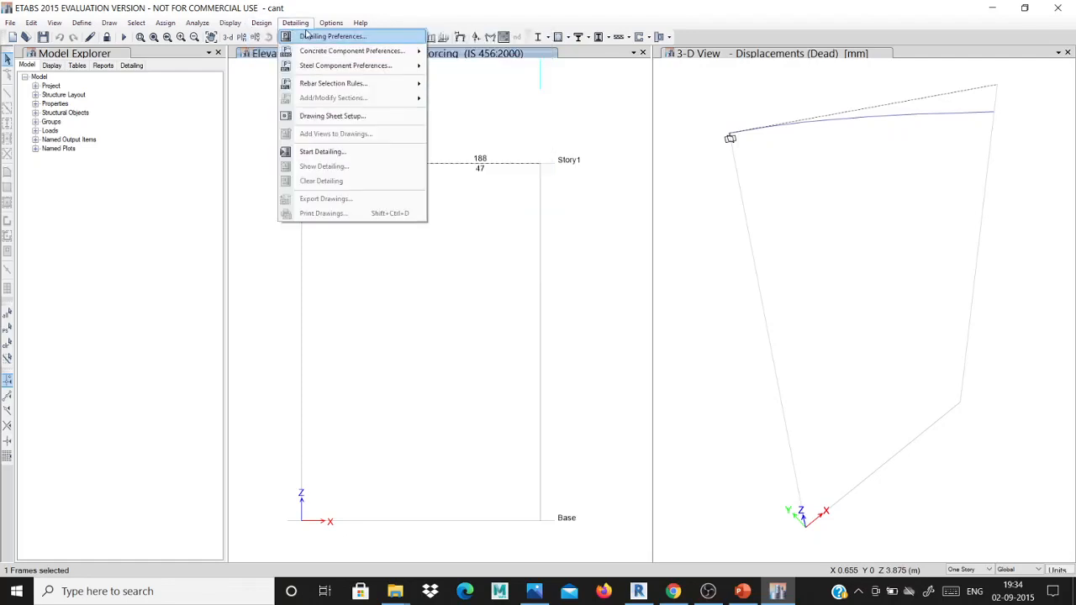
left_click(353, 152)
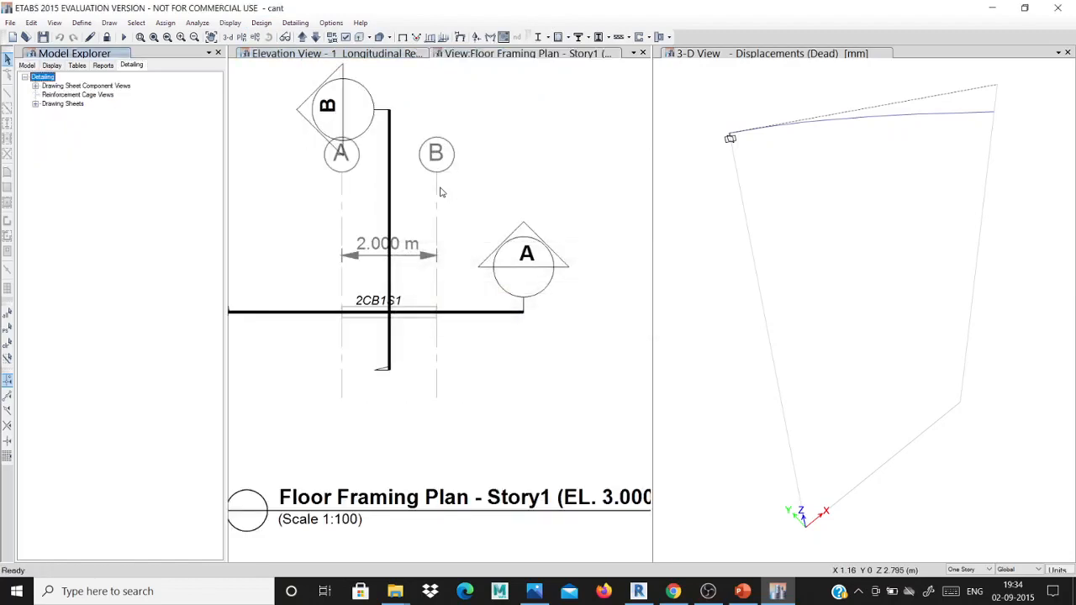
scroll(287, 242, "up", 3)
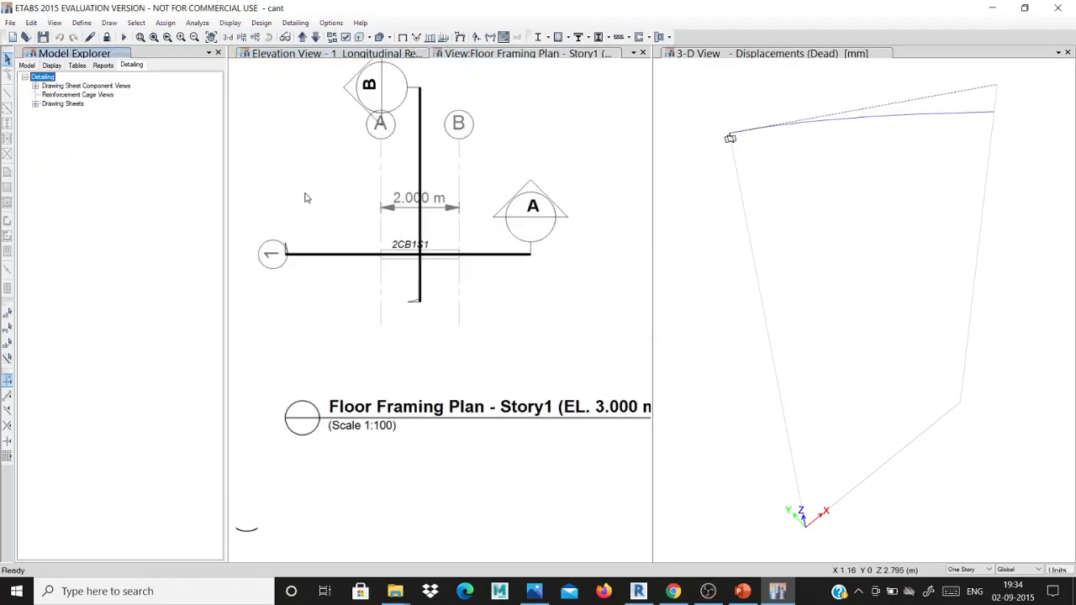
Step: Open the Concrete Beam Rebar Table (Seismic) from the drawing sheets' concrete beam schedule
left_click(36, 103)
left_click(46, 130)
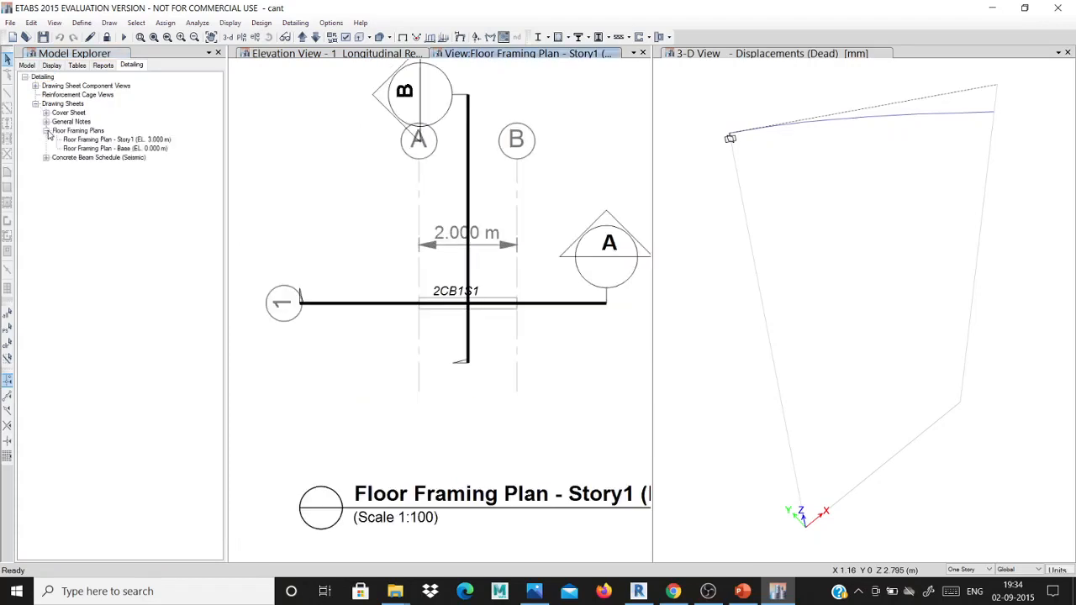
left_click(47, 157)
double_click(92, 166)
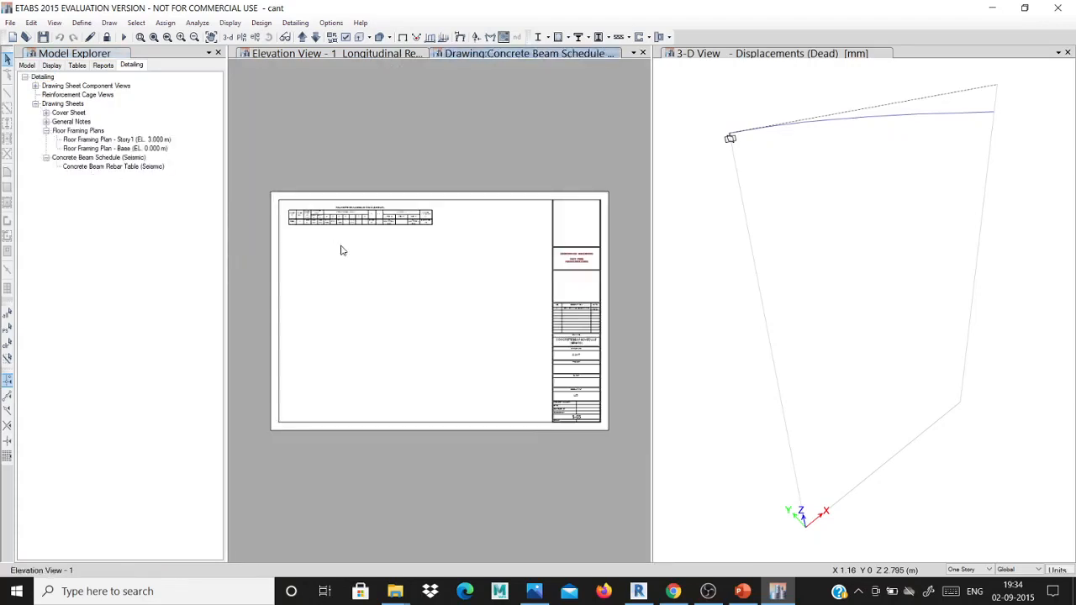
Step: Examine the section size, longitudinal bar and stirrup columns of the concrete beam rebar table
scroll(341, 244, "up", 5)
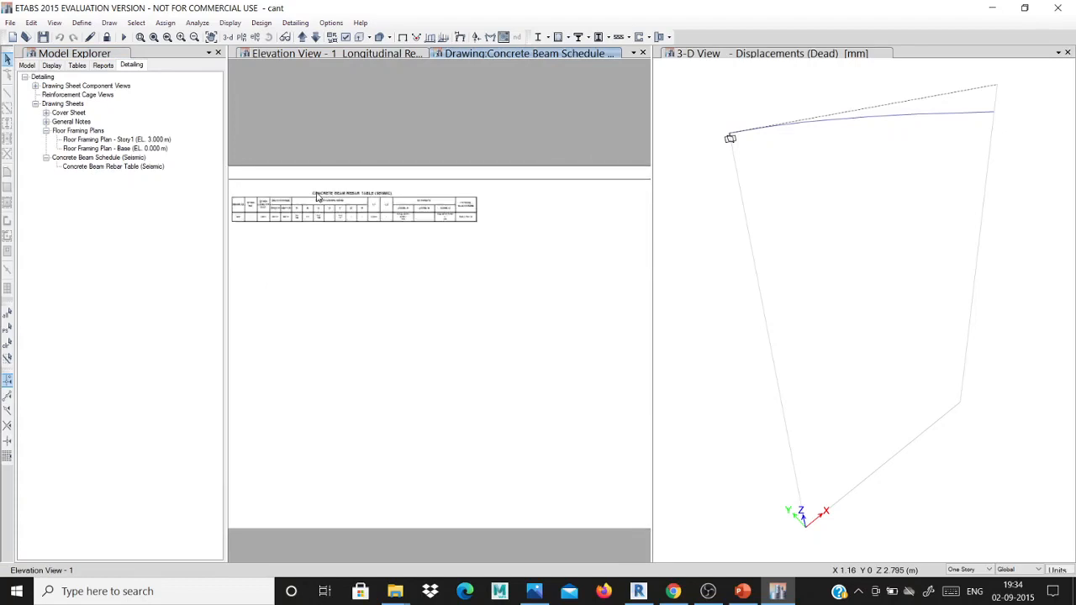
scroll(316, 196, "up", 4)
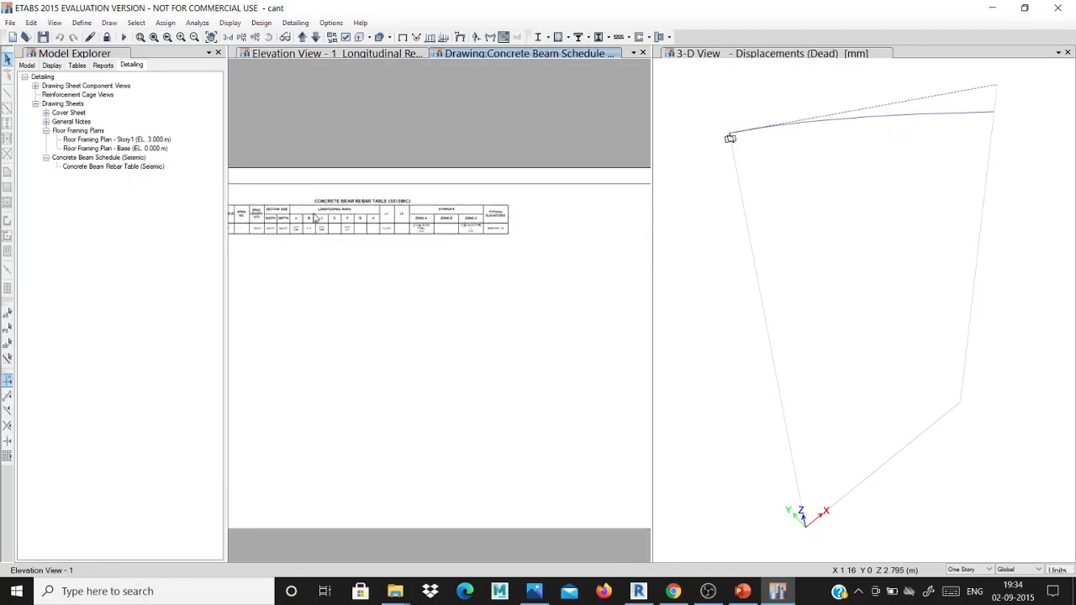
scroll(317, 215, "up", 2)
scroll(325, 207, "down", 3)
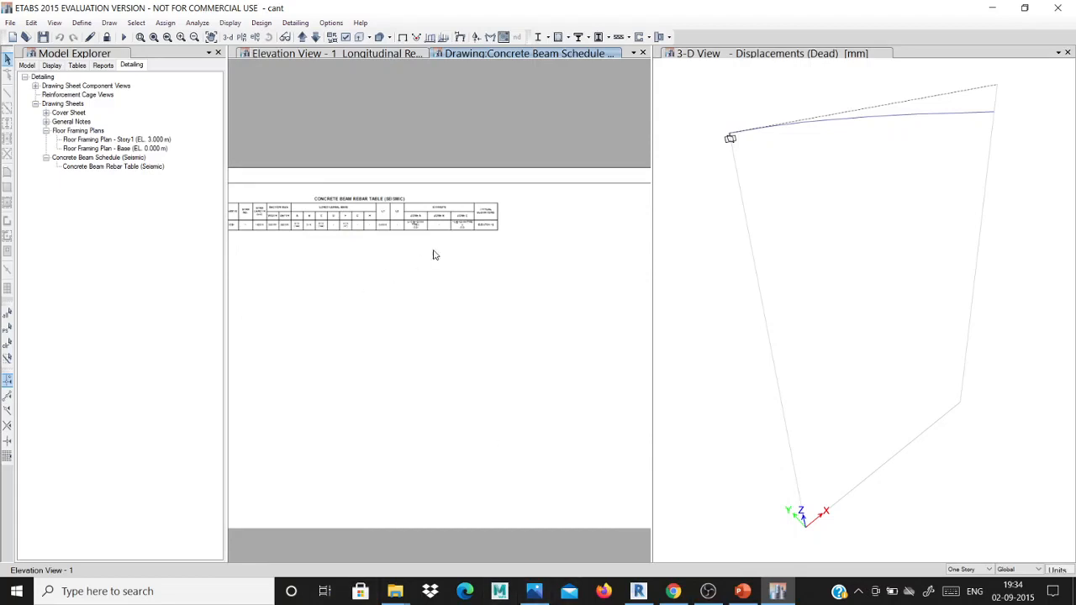
scroll(436, 255, "down", 2)
scroll(435, 255, "up", 1)
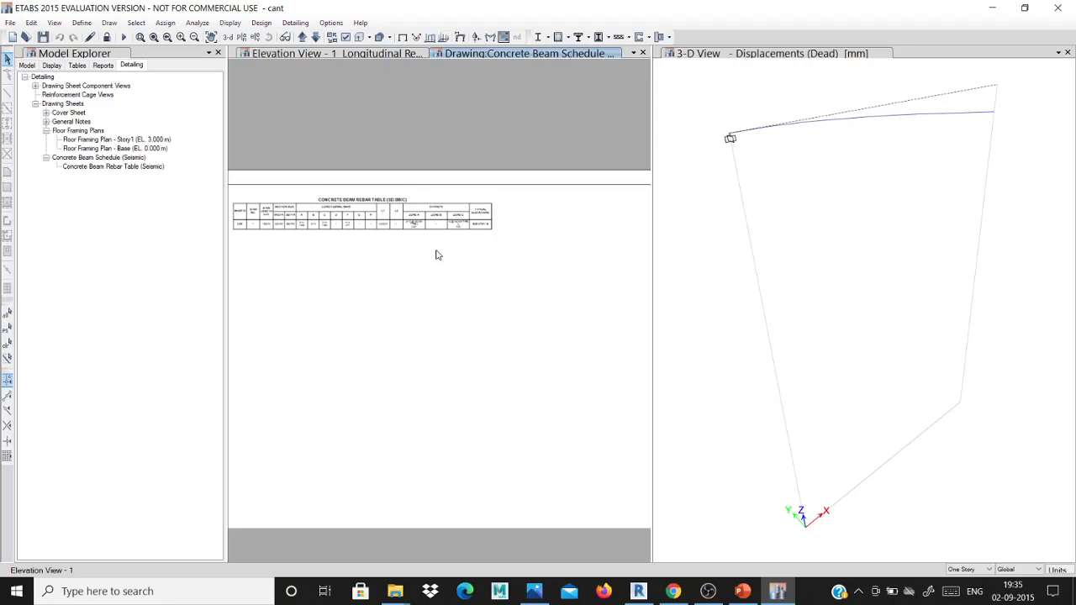
scroll(442, 230, "down", 3)
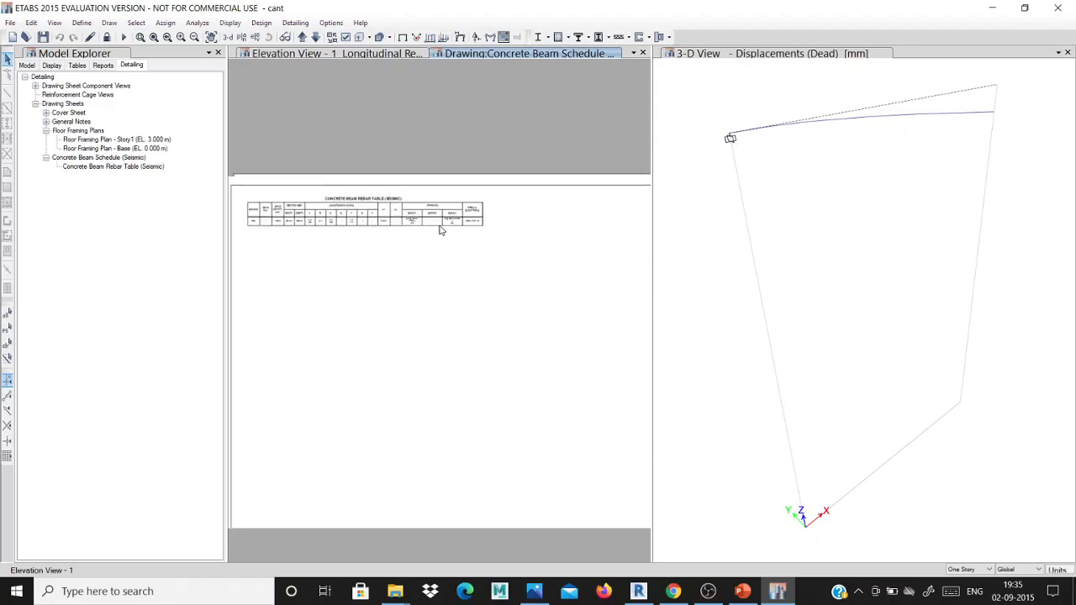
scroll(440, 231, "up", 2)
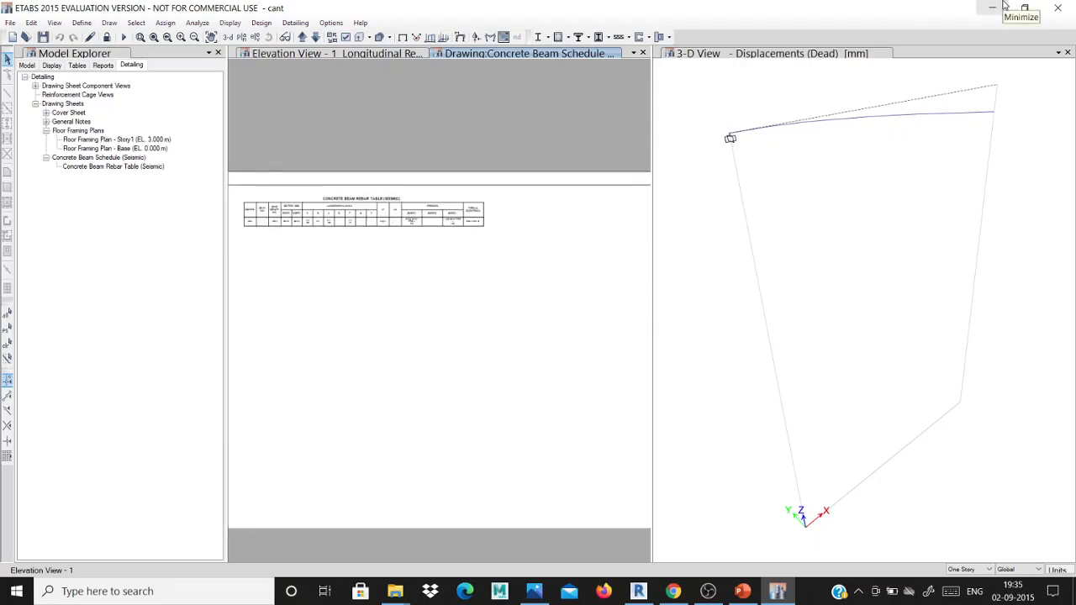
left_click(708, 591)
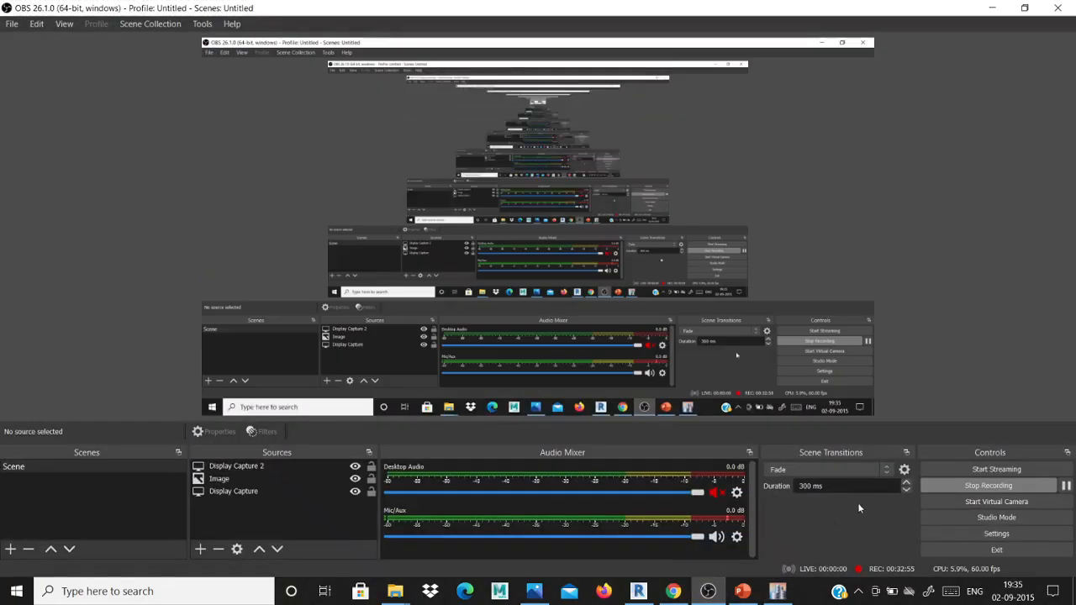